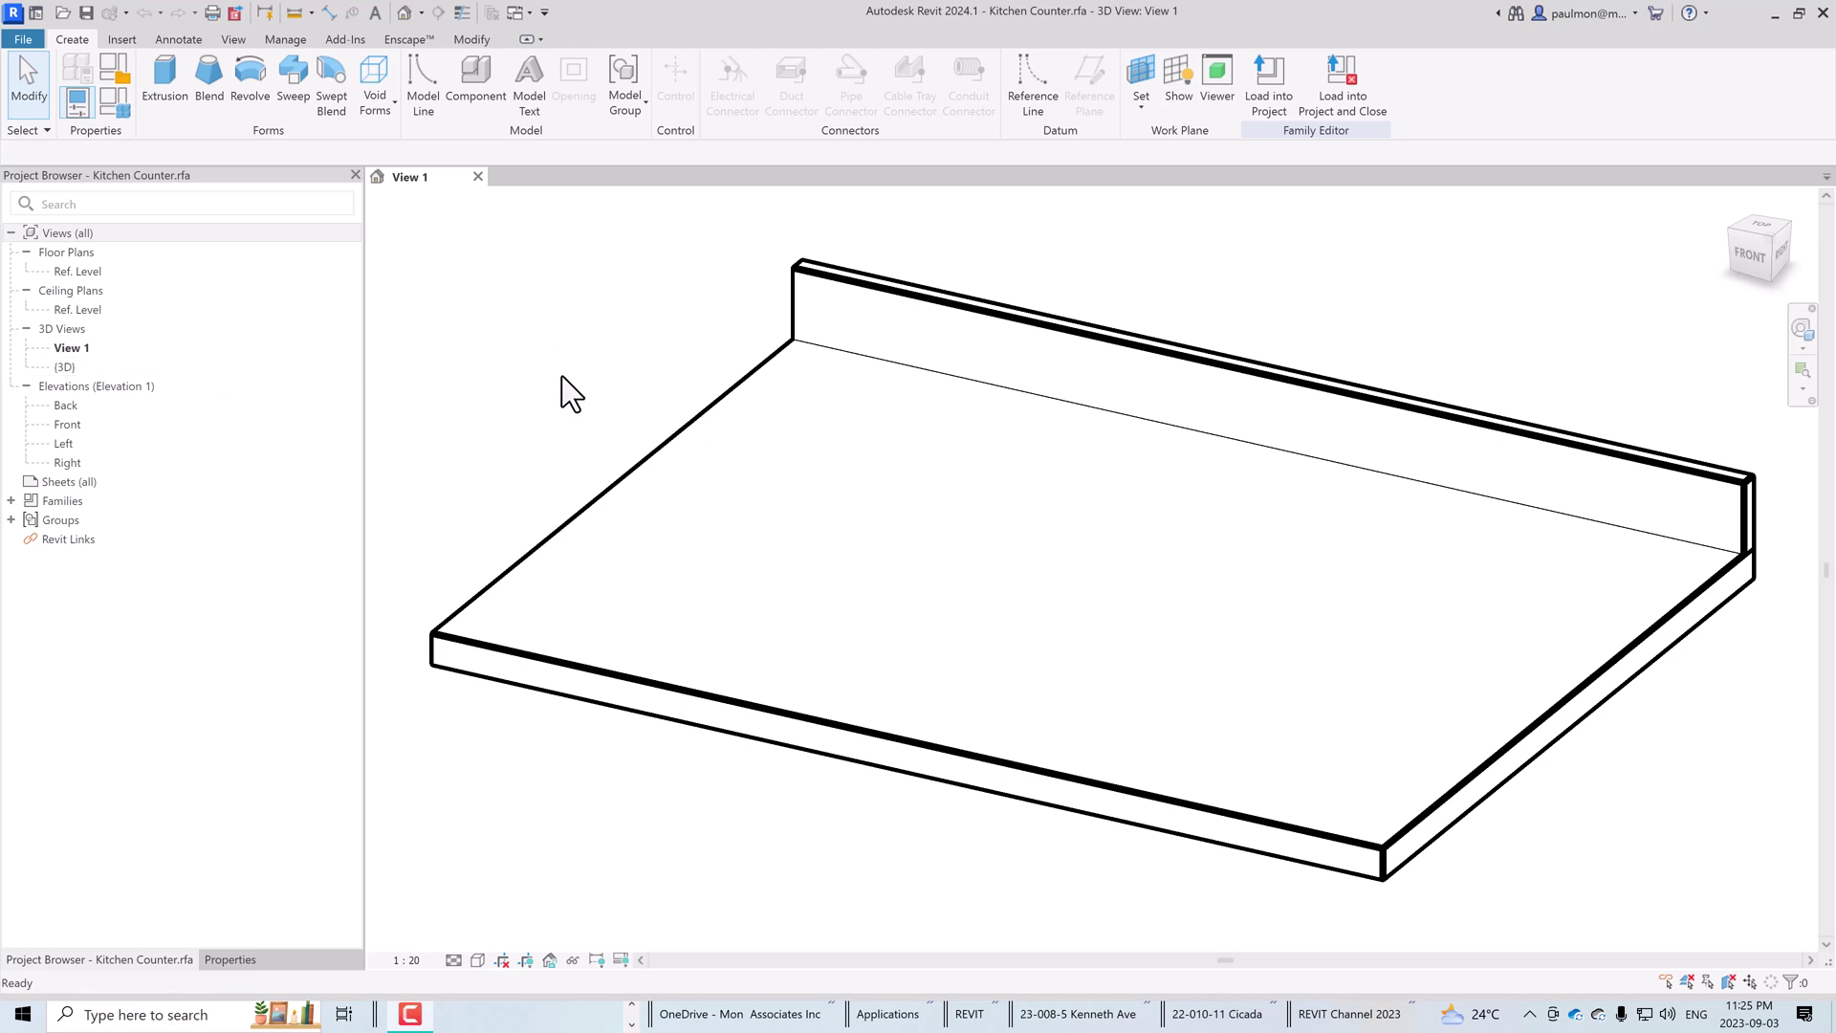
# Step: Add a Sink Opening Width length type parameter under Dimensions and place it below Width in the family types list
pyautogui.click(116, 107)
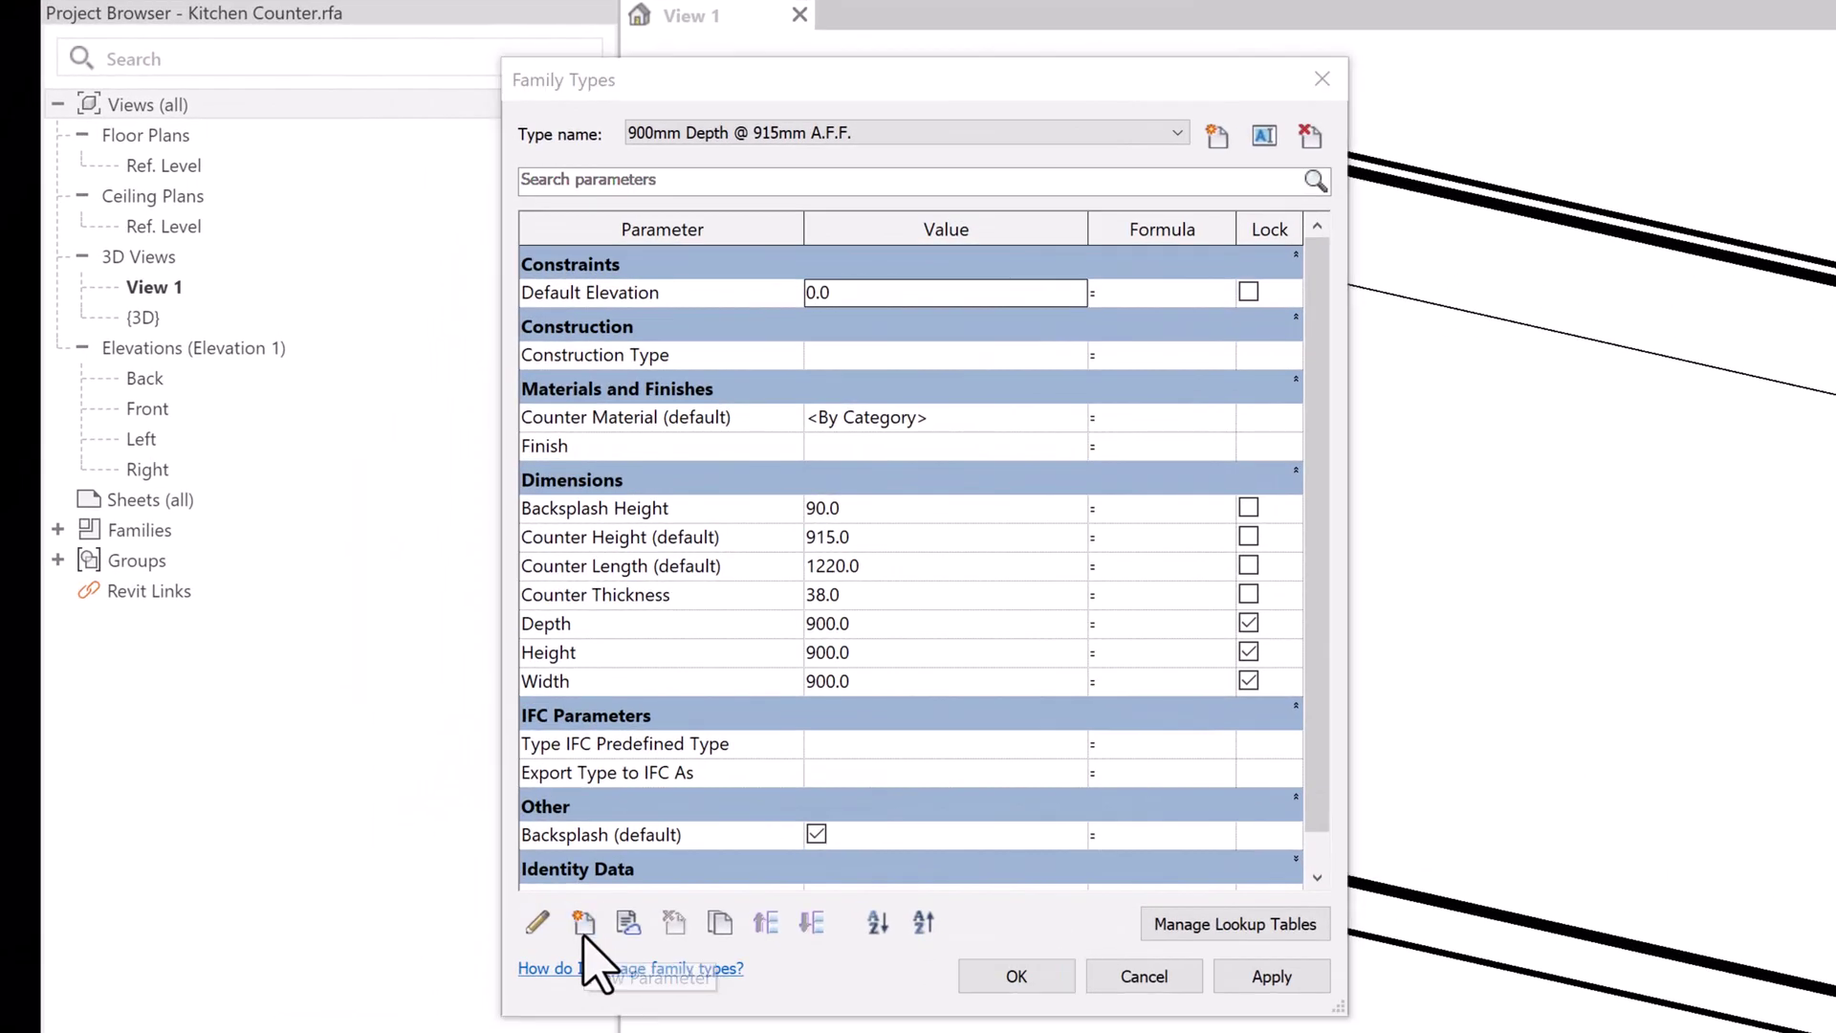
pyautogui.click(583, 924)
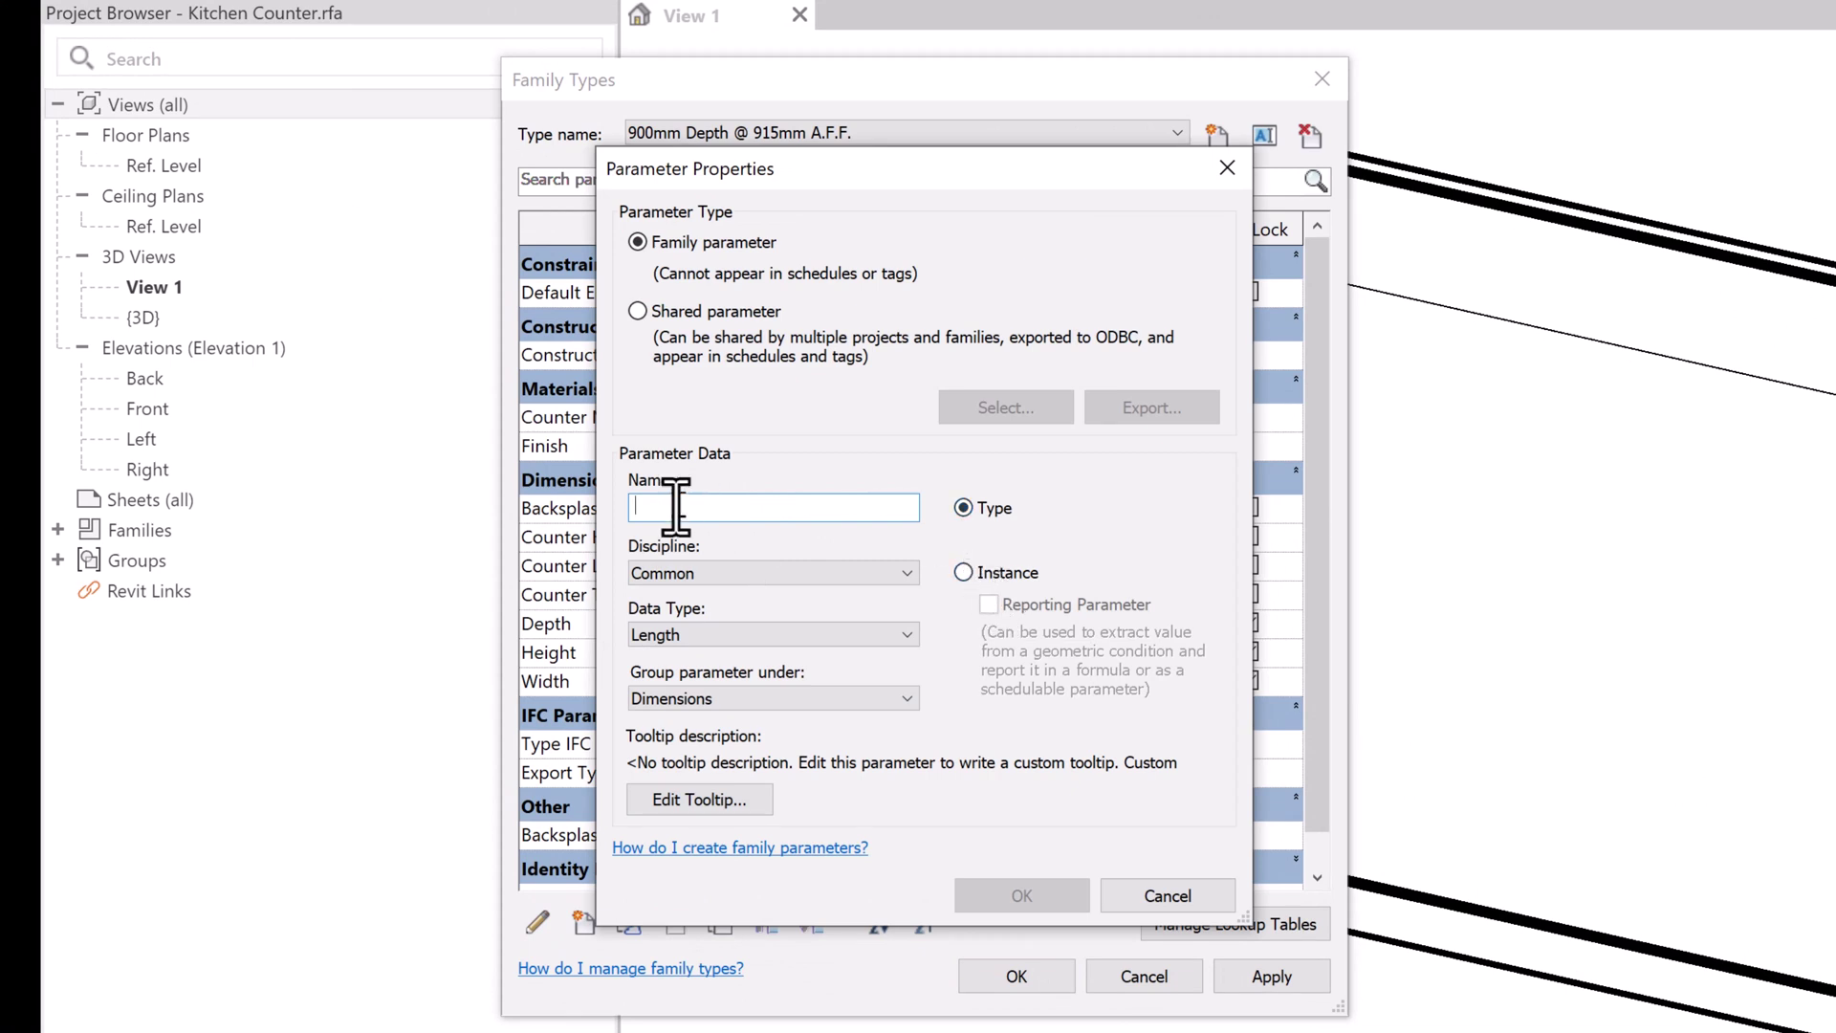
pyautogui.write('s')
pyautogui.press('BackSpace')
pyautogui.write('Sink')
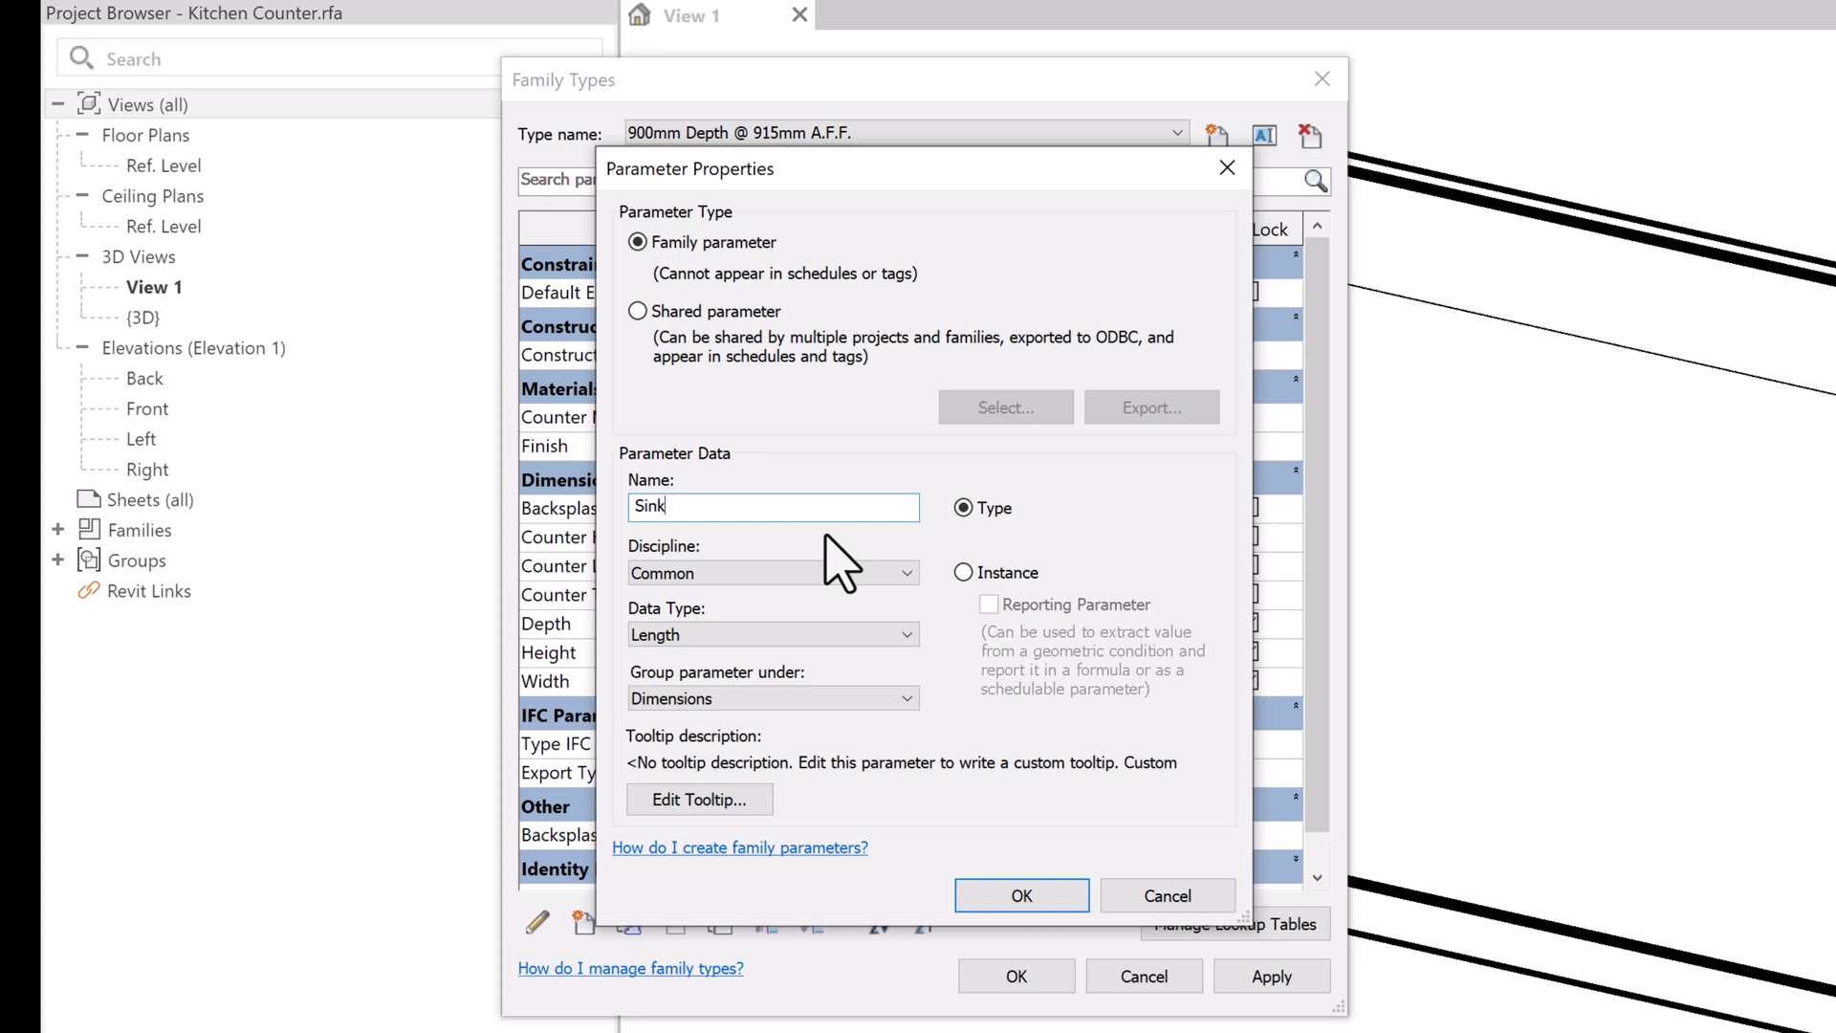
pyautogui.write(' Opening Width')
pyautogui.click(1022, 895)
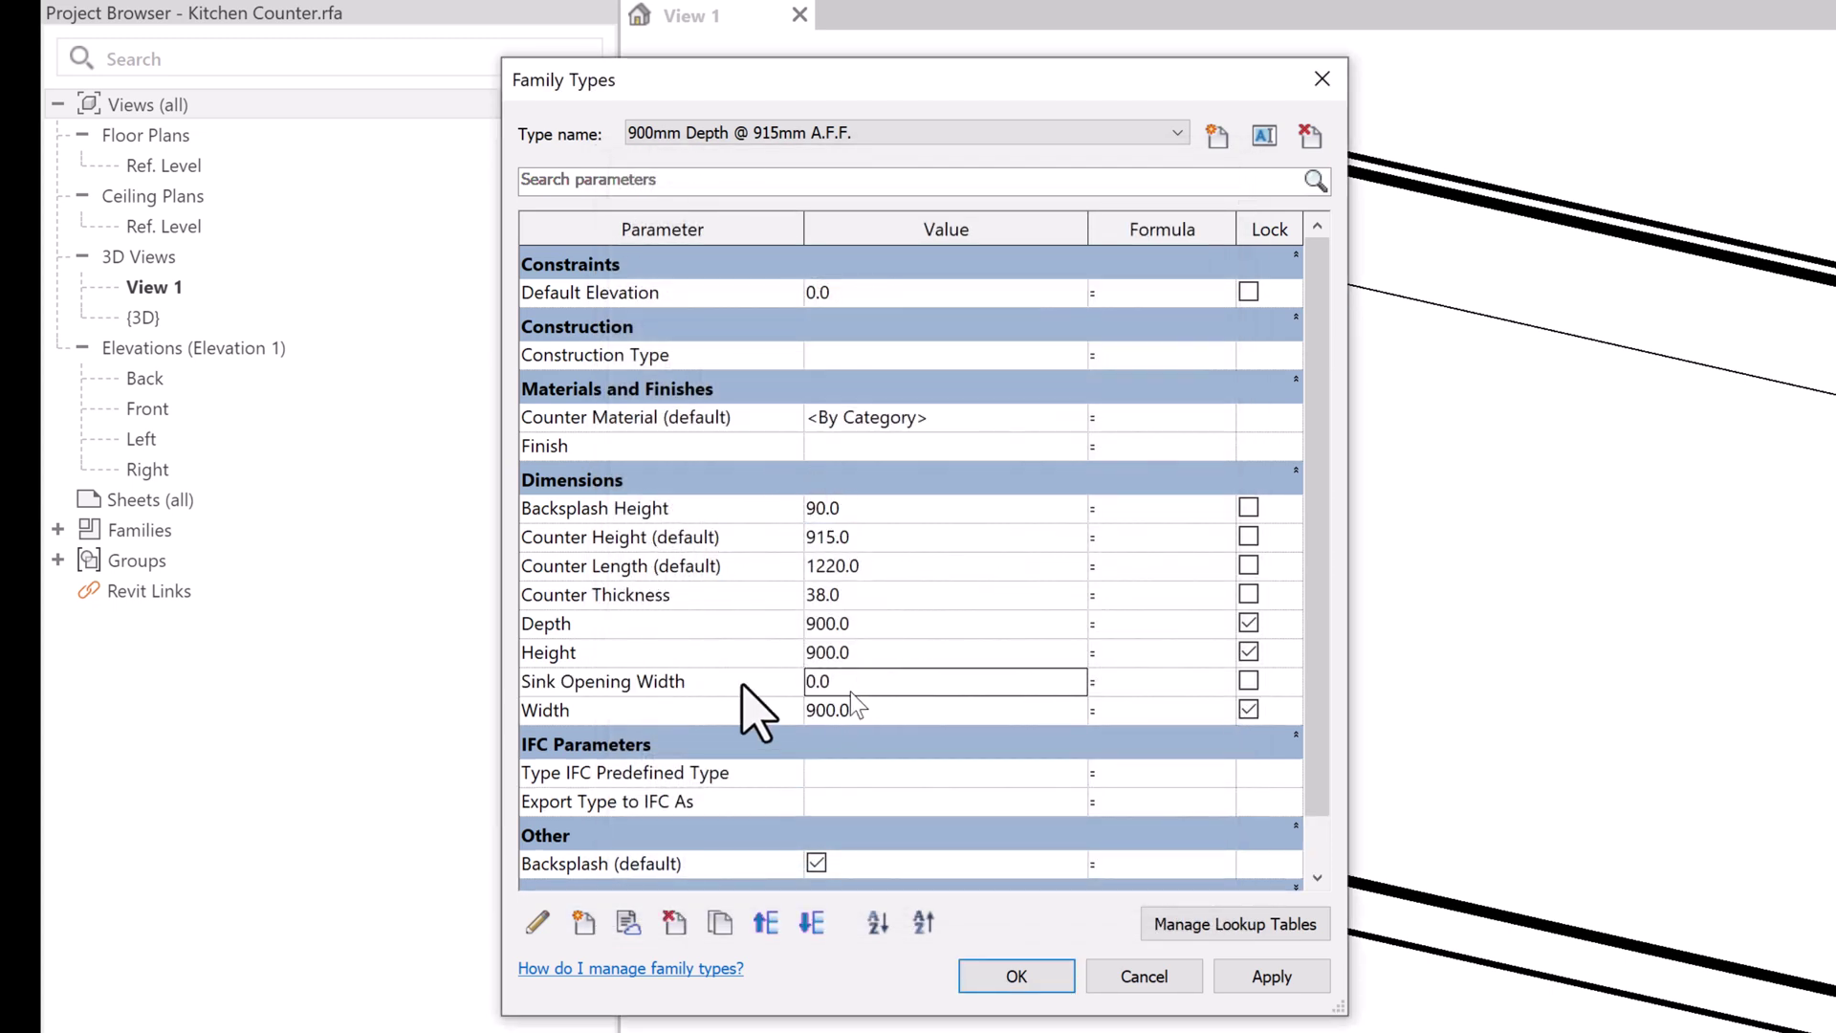
pyautogui.click(701, 679)
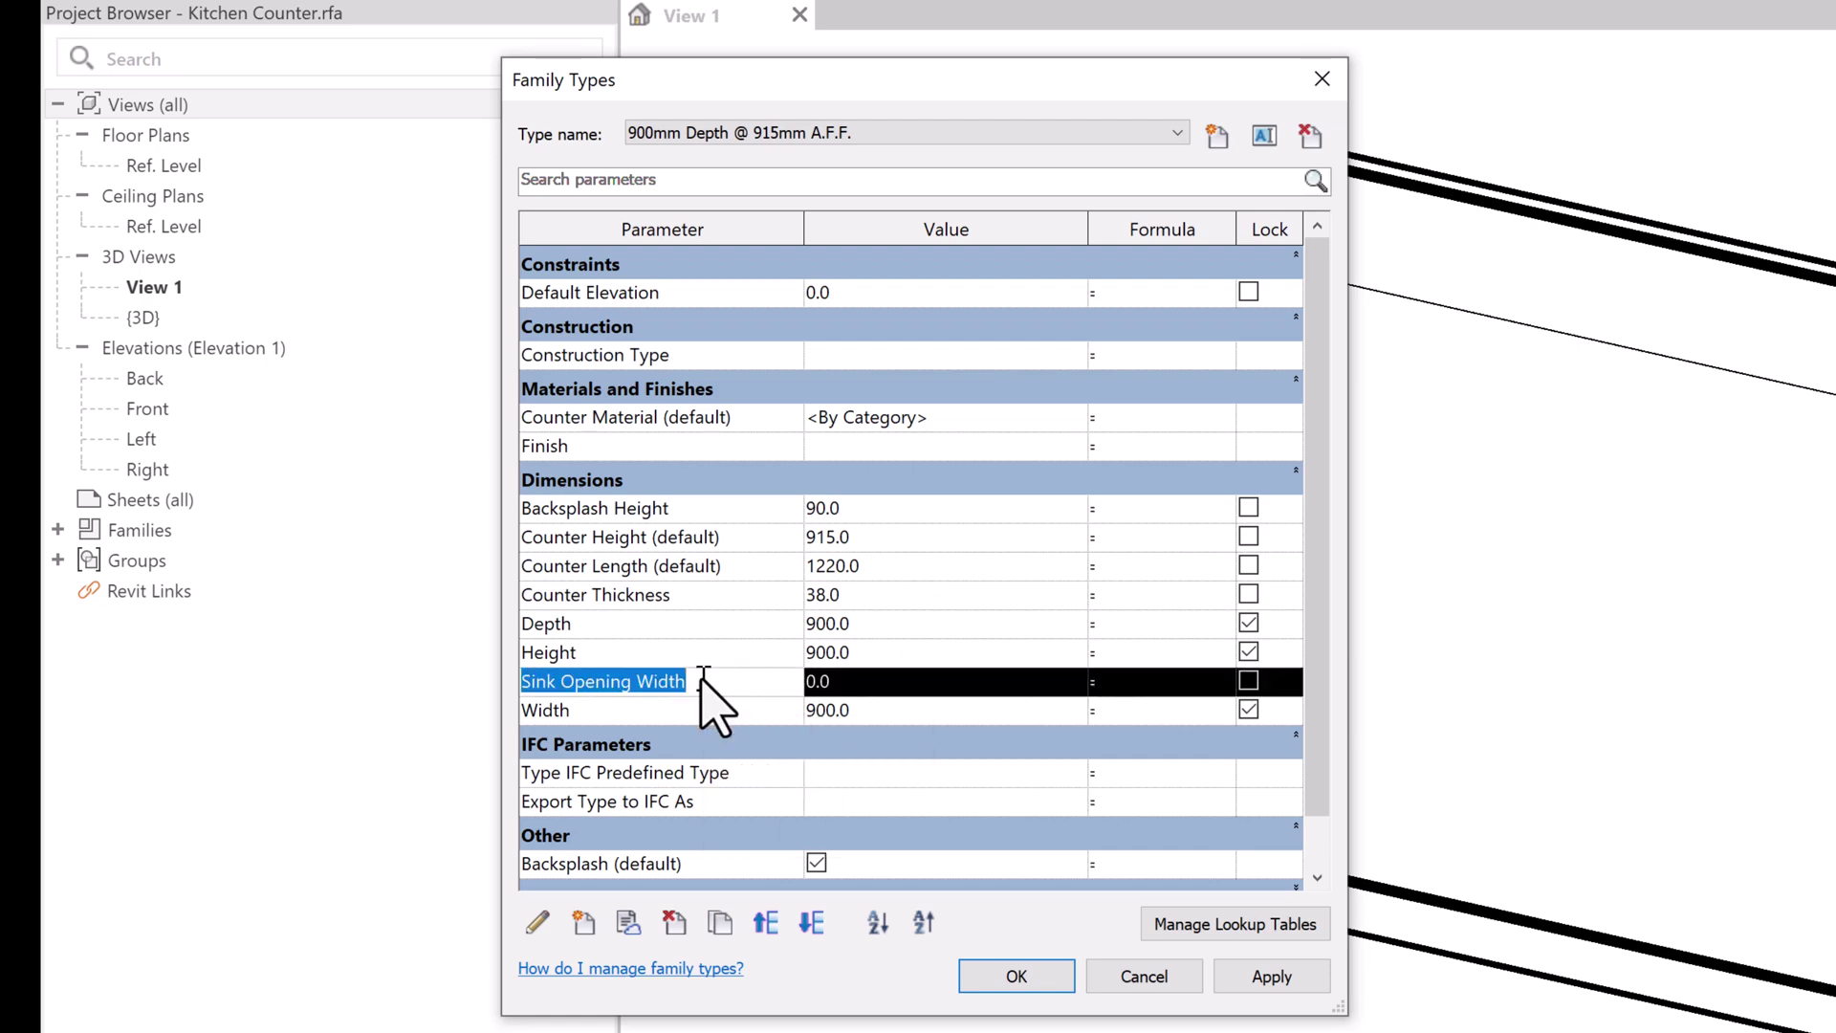
pyautogui.click(812, 923)
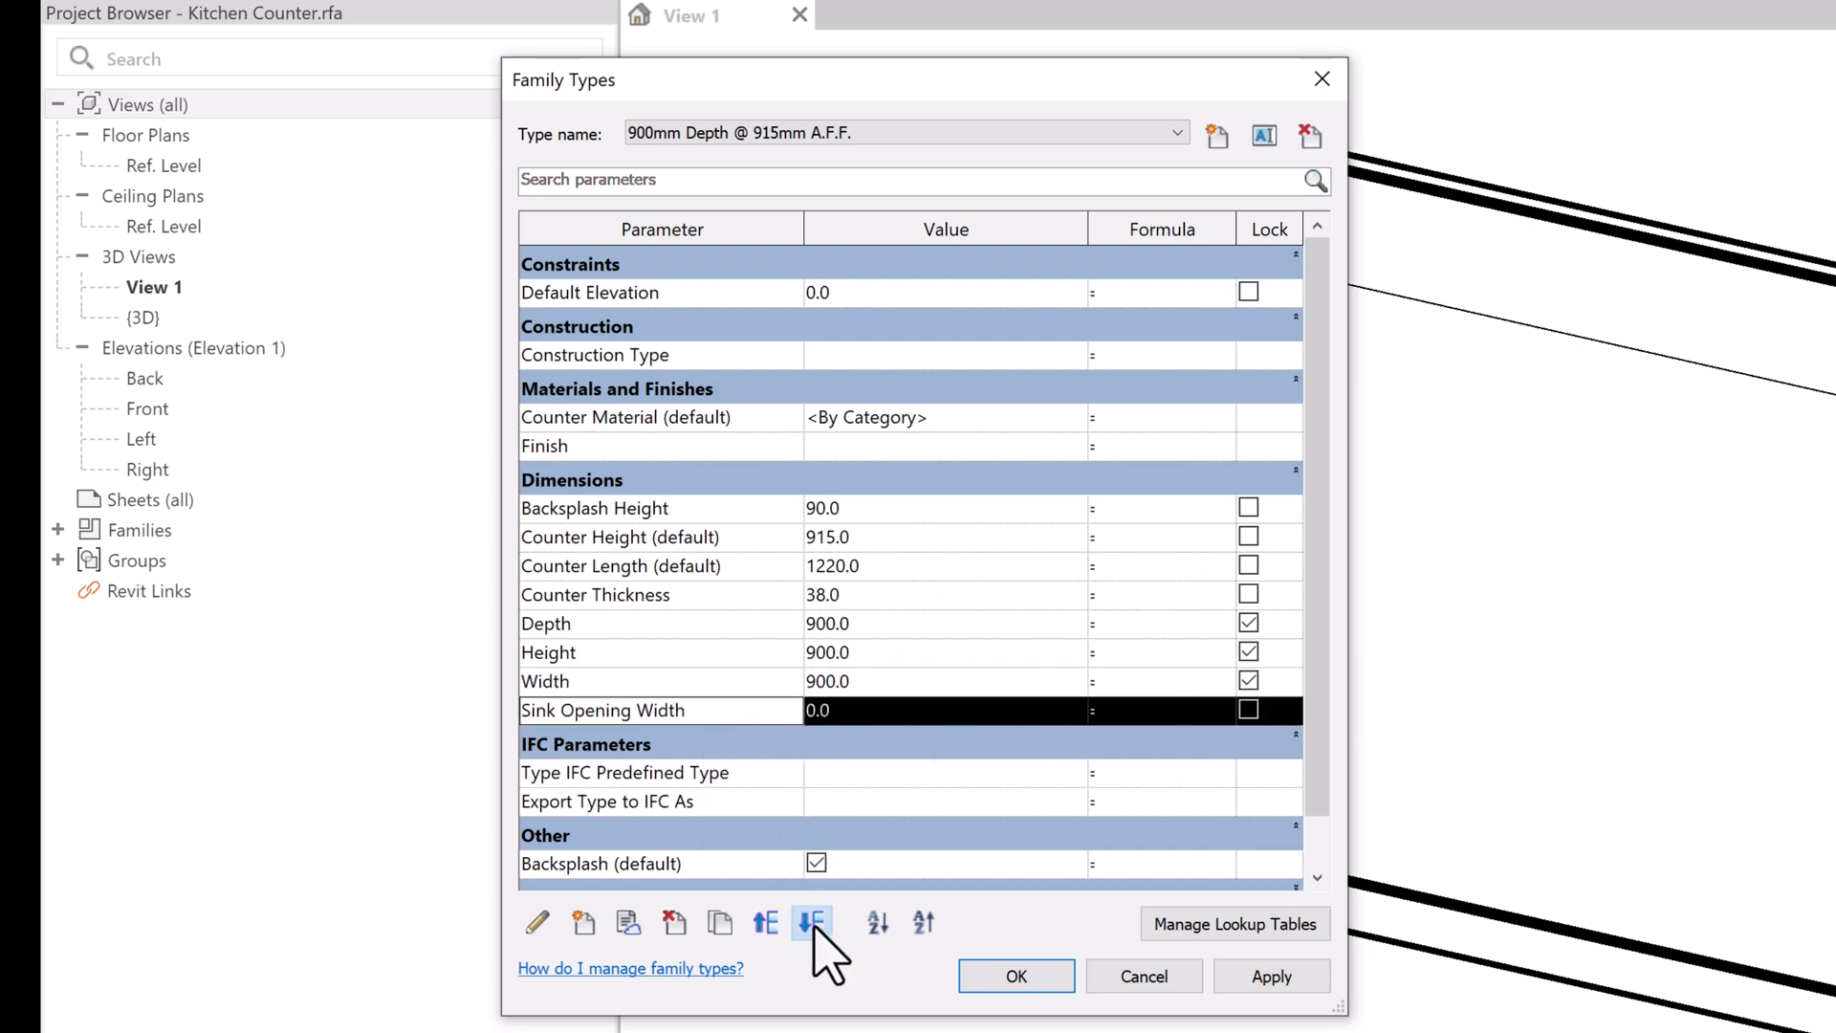
# Step: Add a Sink Opening Depth length type parameter under Dimensions and place it between Width and Sink Opening Width
pyautogui.click(583, 924)
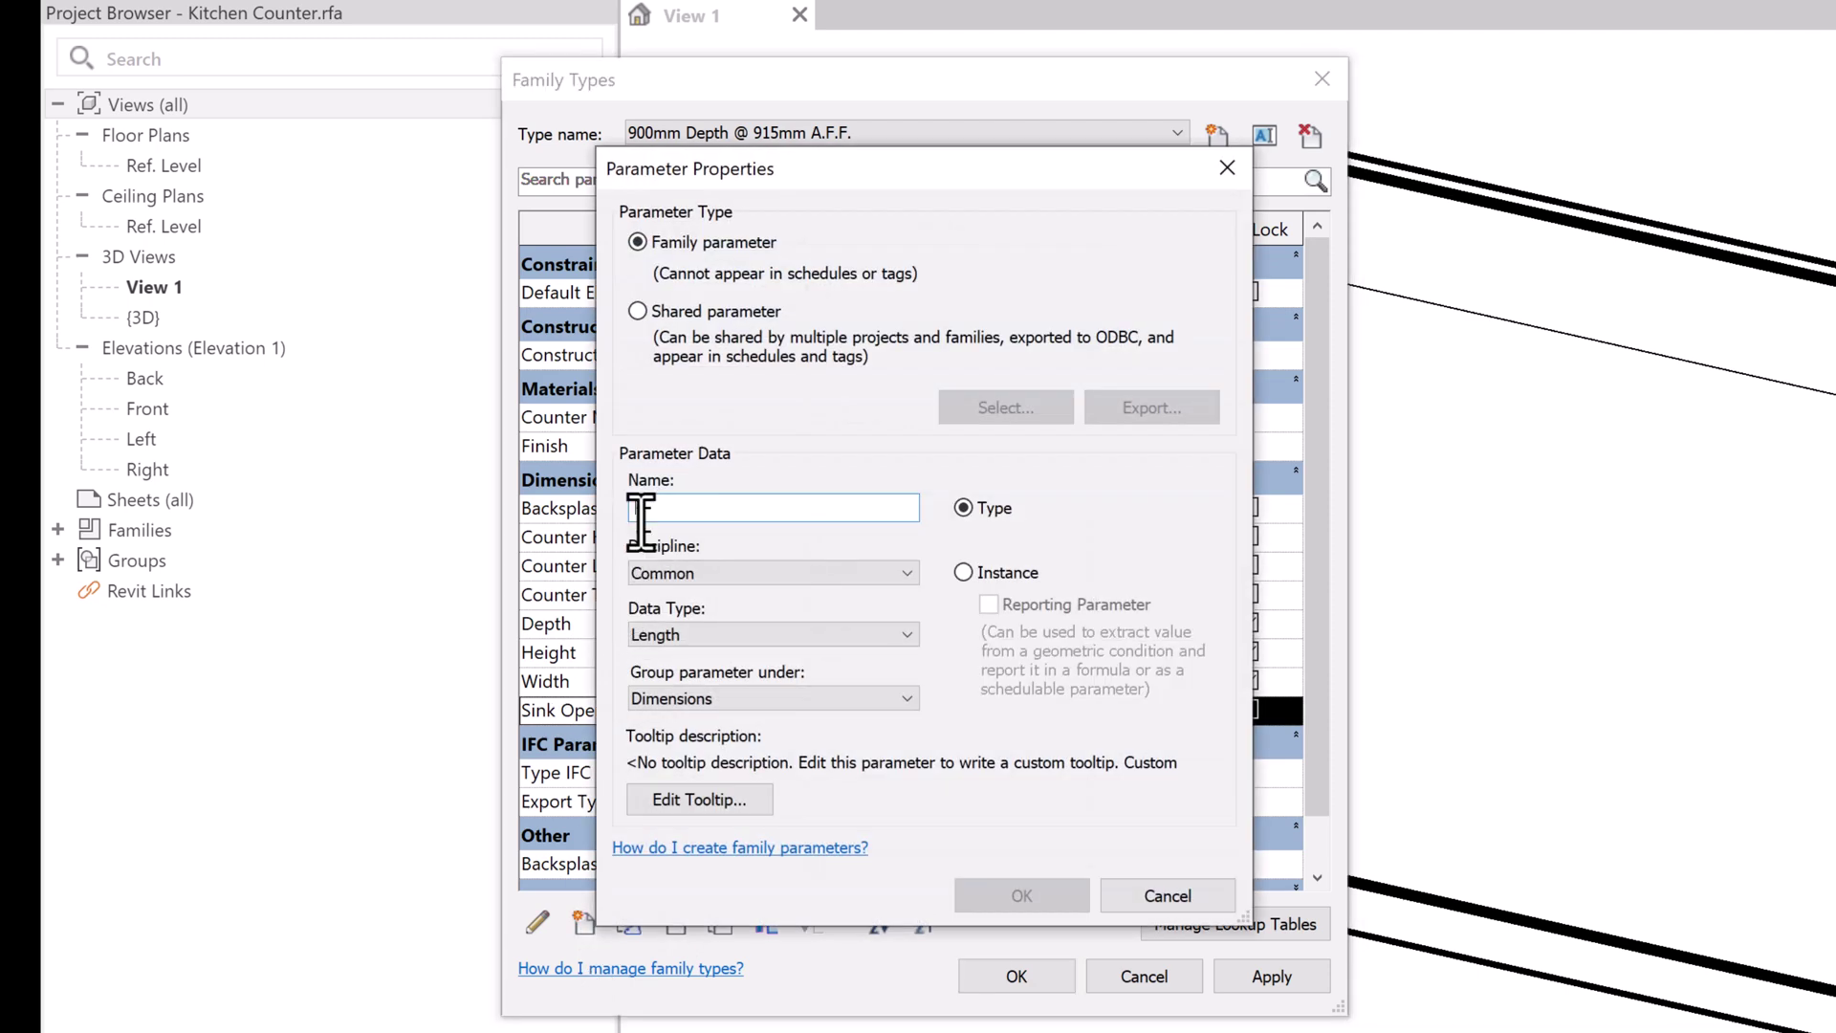
pyautogui.write('S')
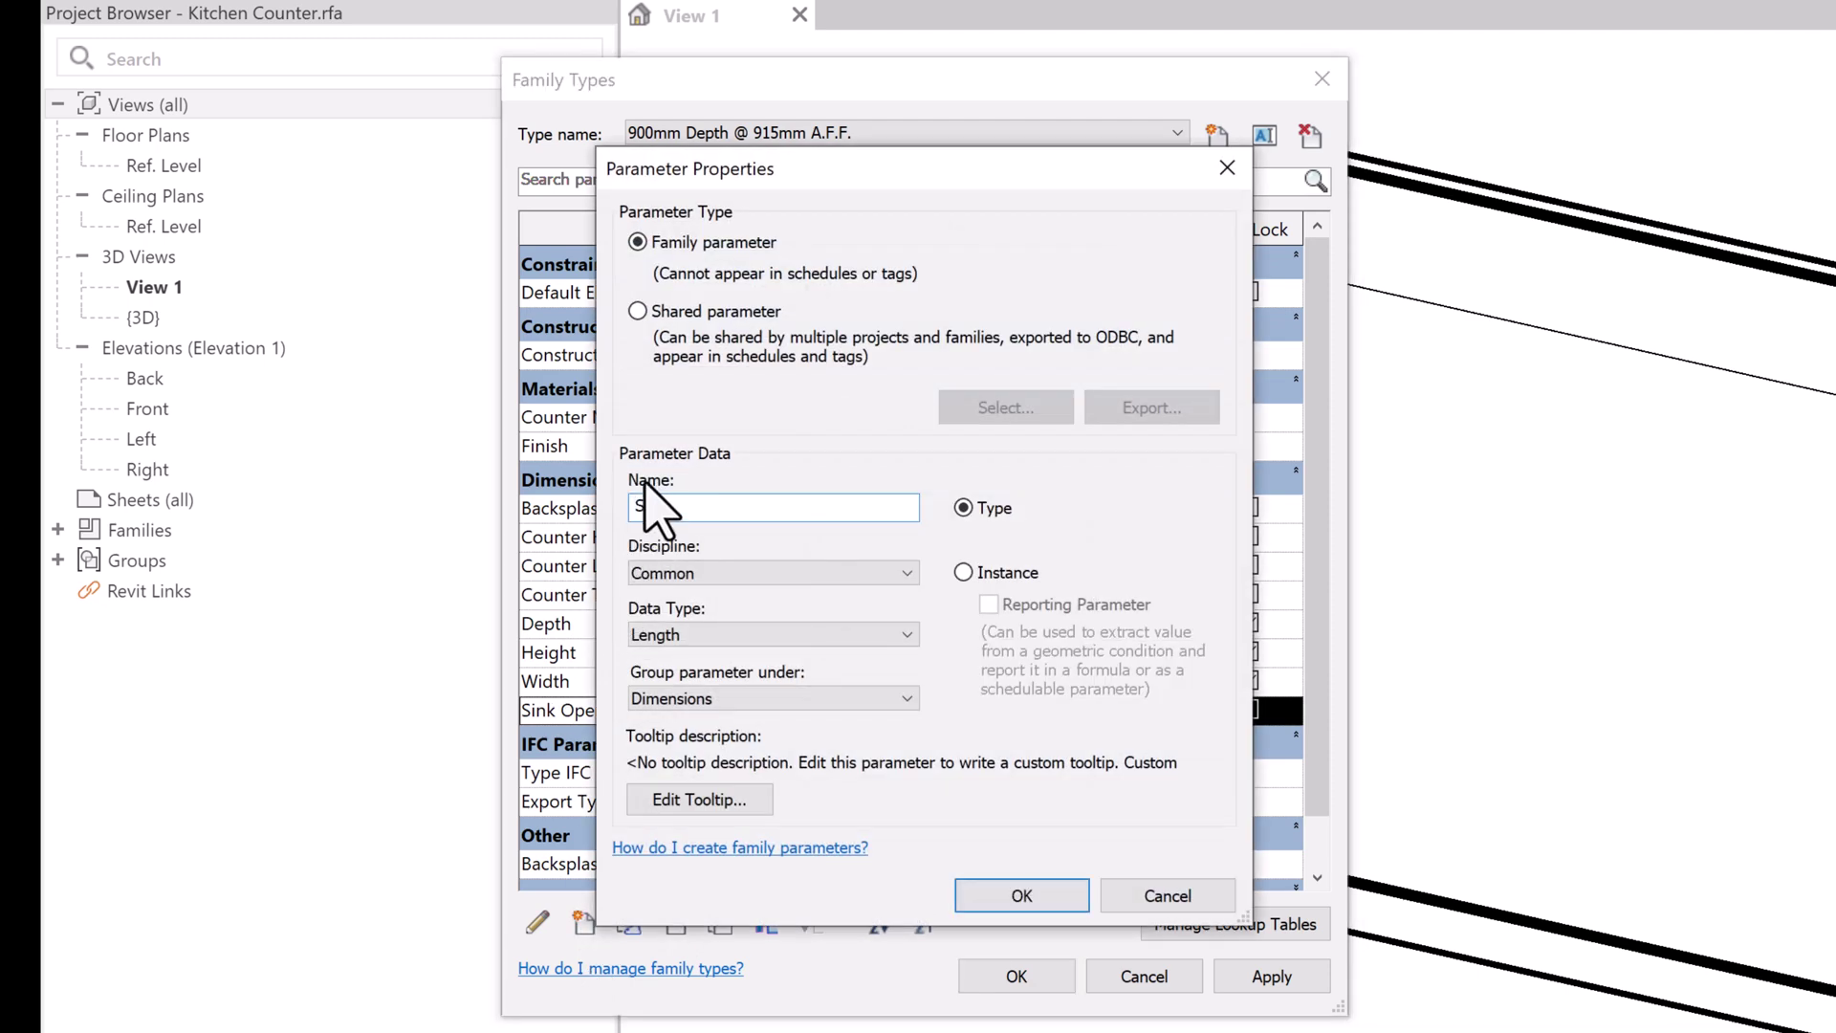
pyautogui.write('ink Opened')
pyautogui.press('BackSpace')
pyautogui.press('BackSpace')
pyautogui.press('BackSpace')
pyautogui.write('ning Depth')
pyautogui.click(1014, 895)
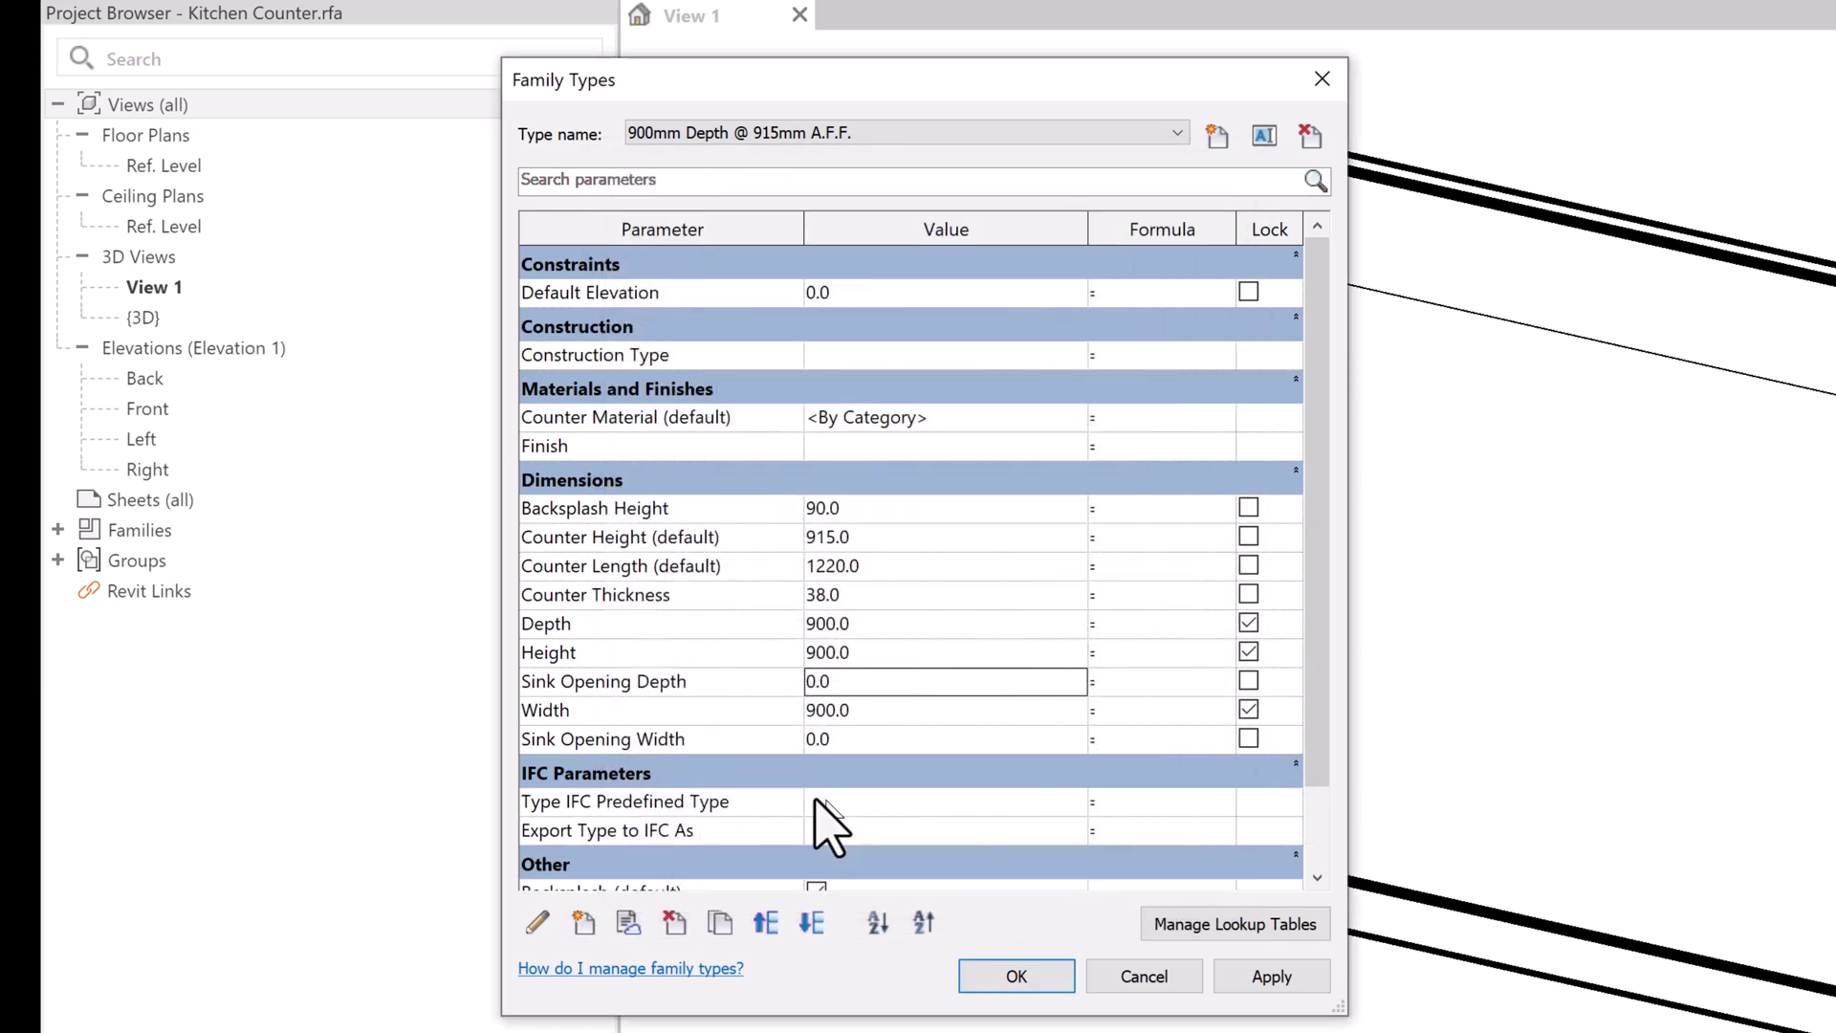
pyautogui.click(811, 922)
pyautogui.click(706, 739)
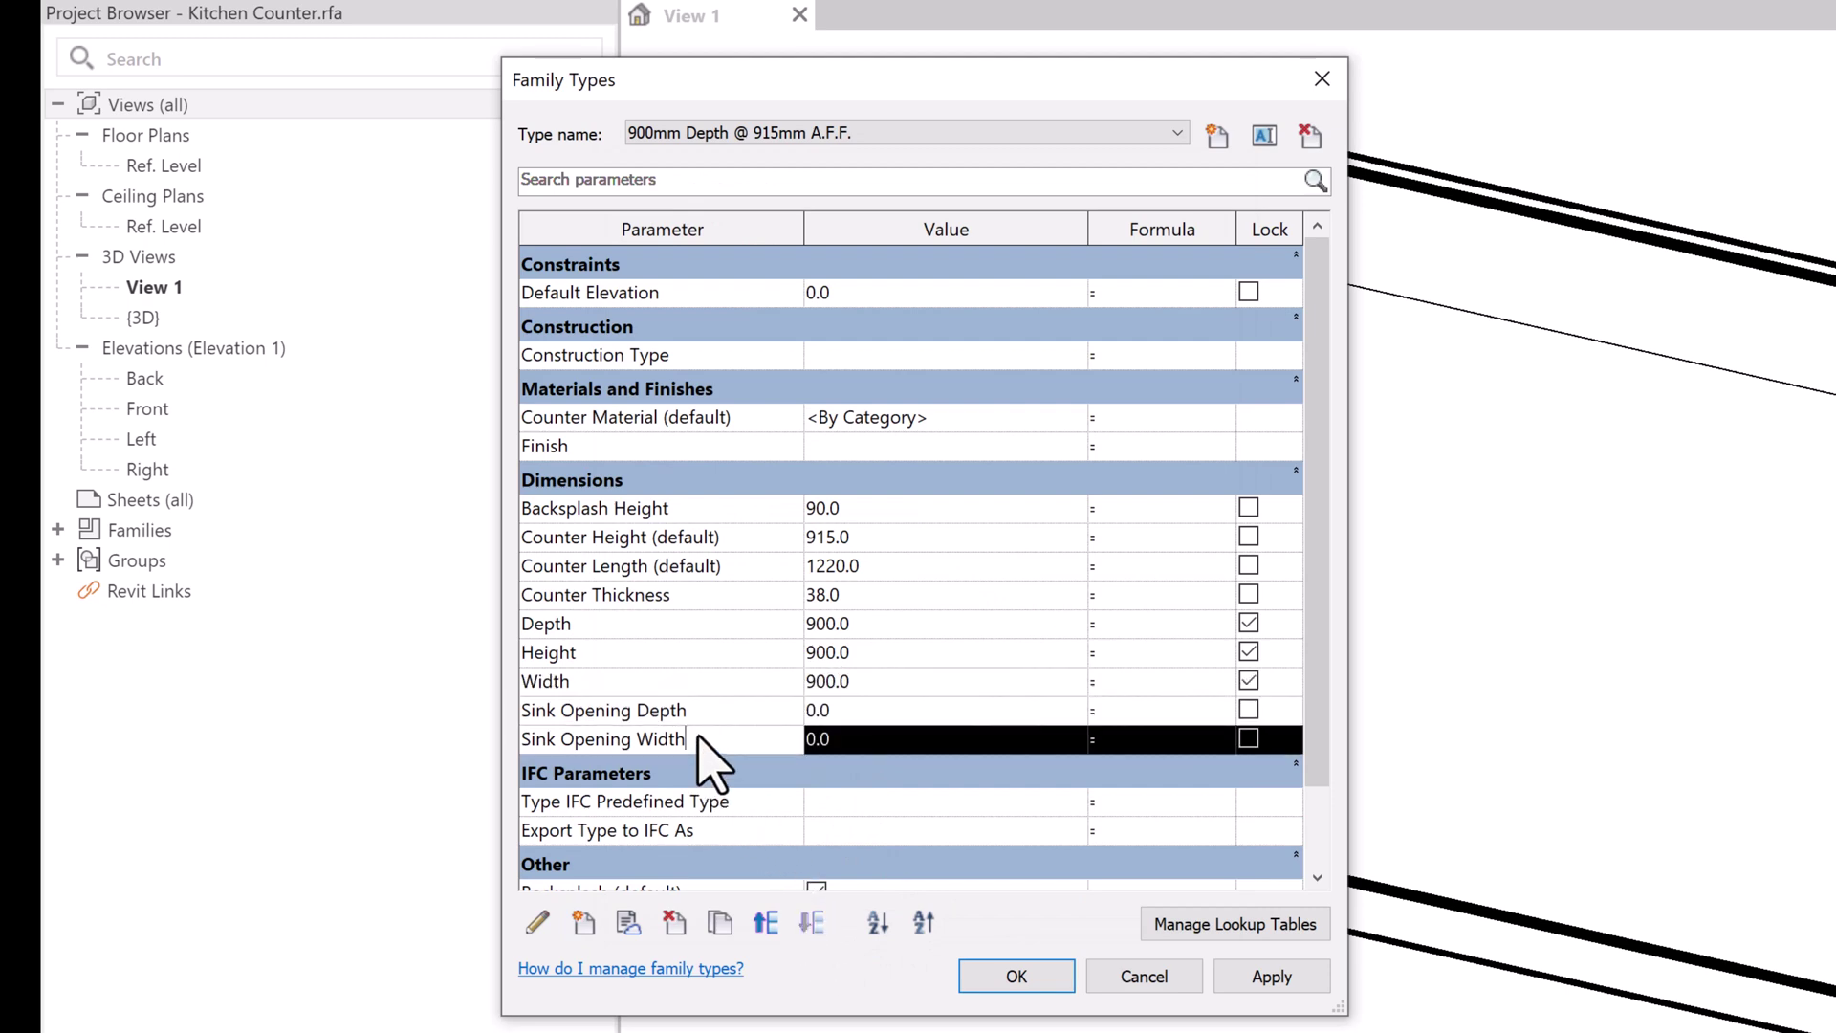
# Step: Add an Opening Radius Corner length type parameter under Dimensions and place it below Sink Opening Depth
pyautogui.click(583, 922)
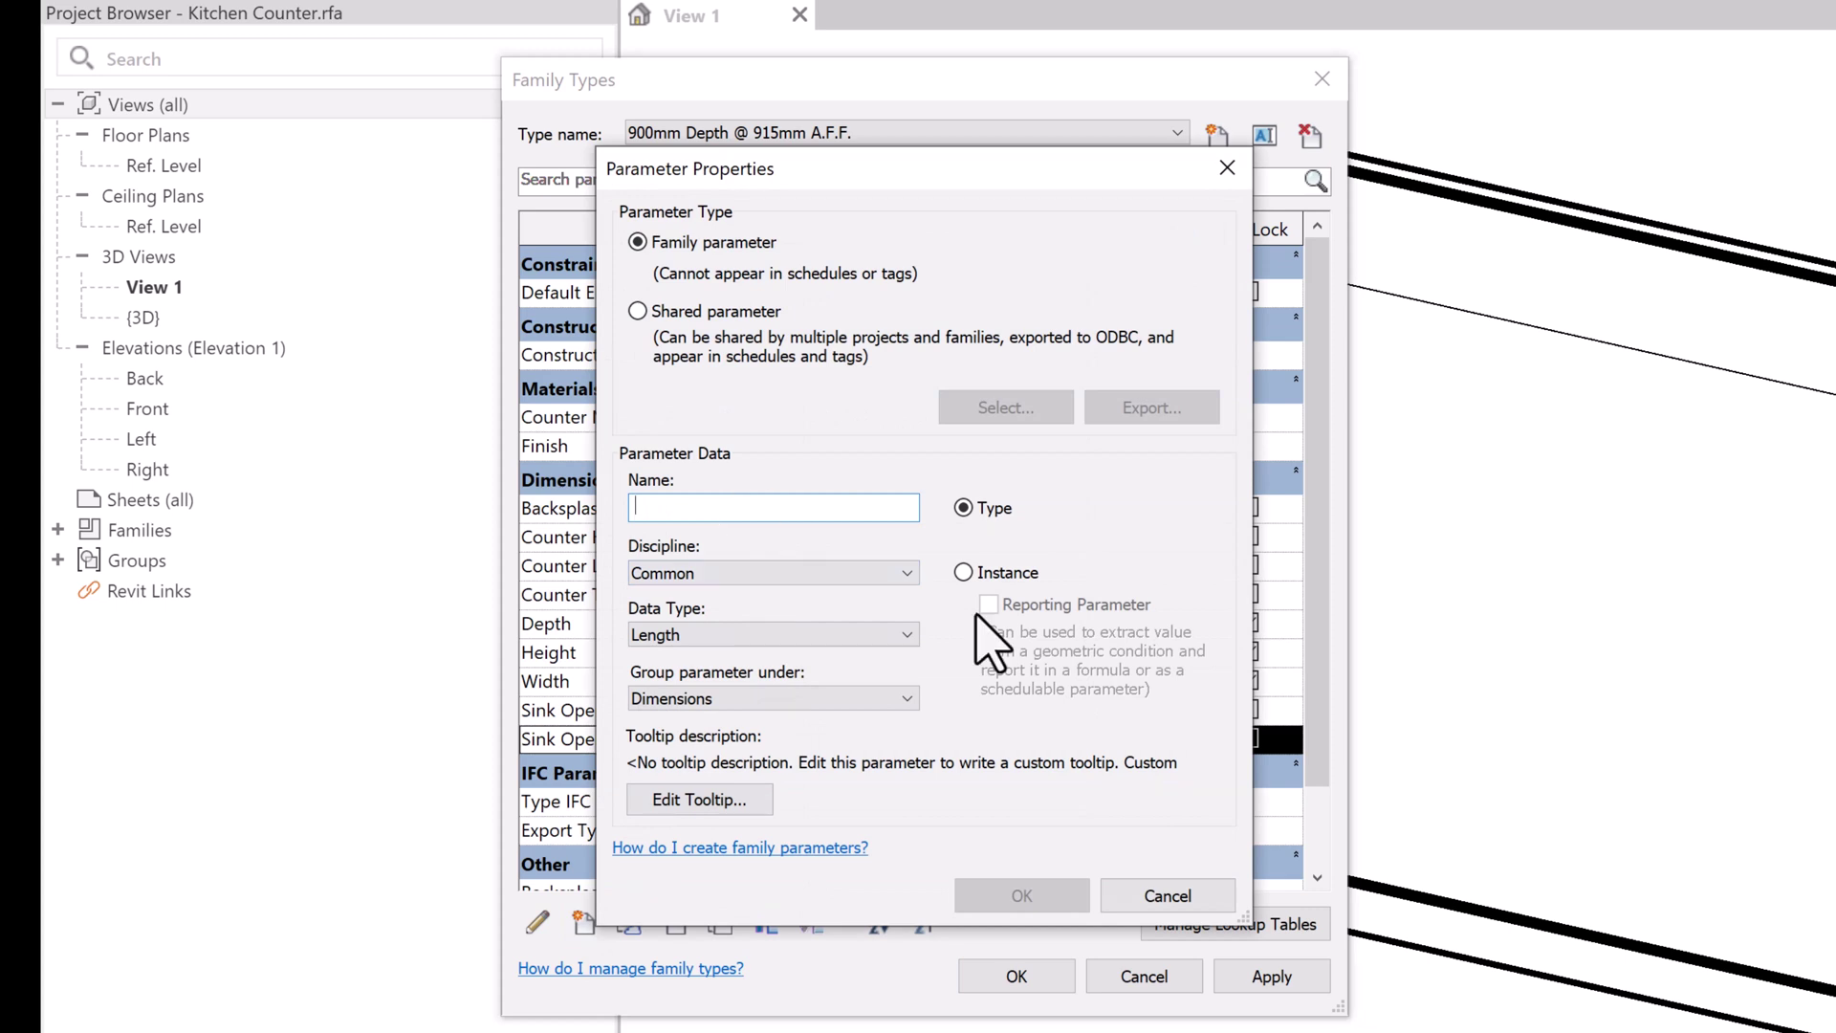
pyautogui.write('Opening ')
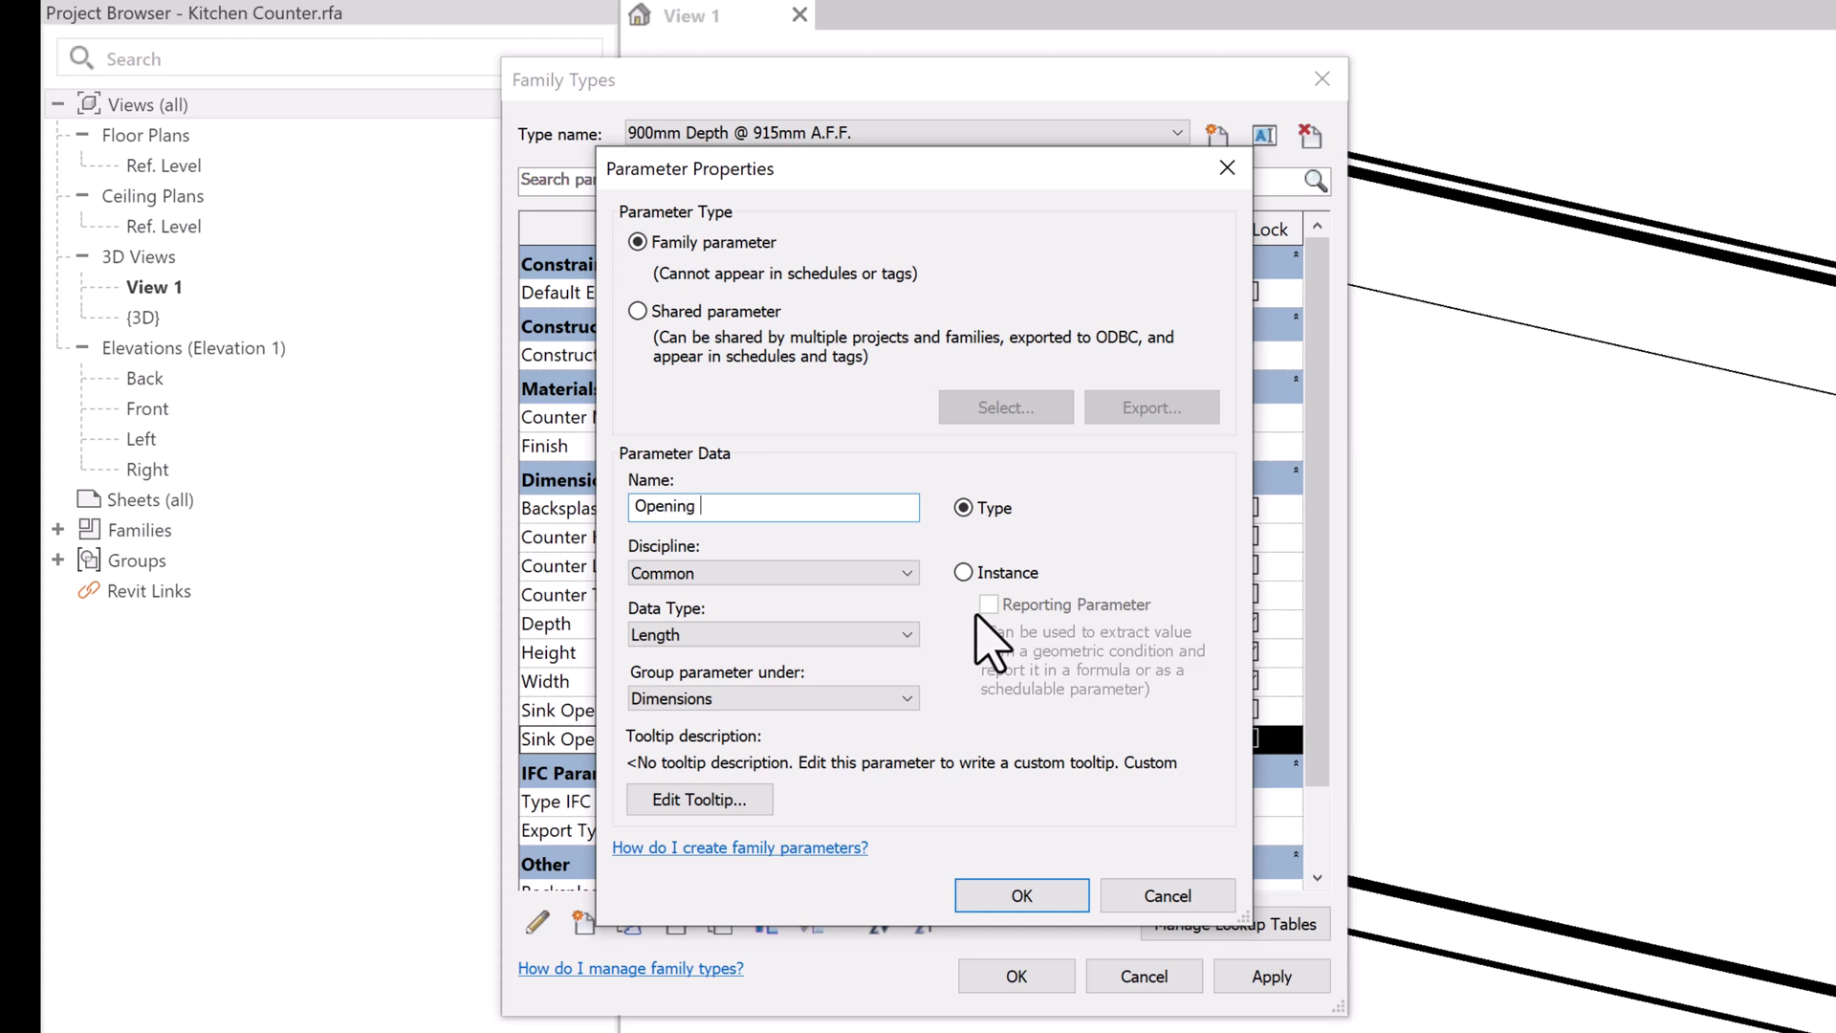
pyautogui.write('Radius Corner')
pyautogui.click(1039, 899)
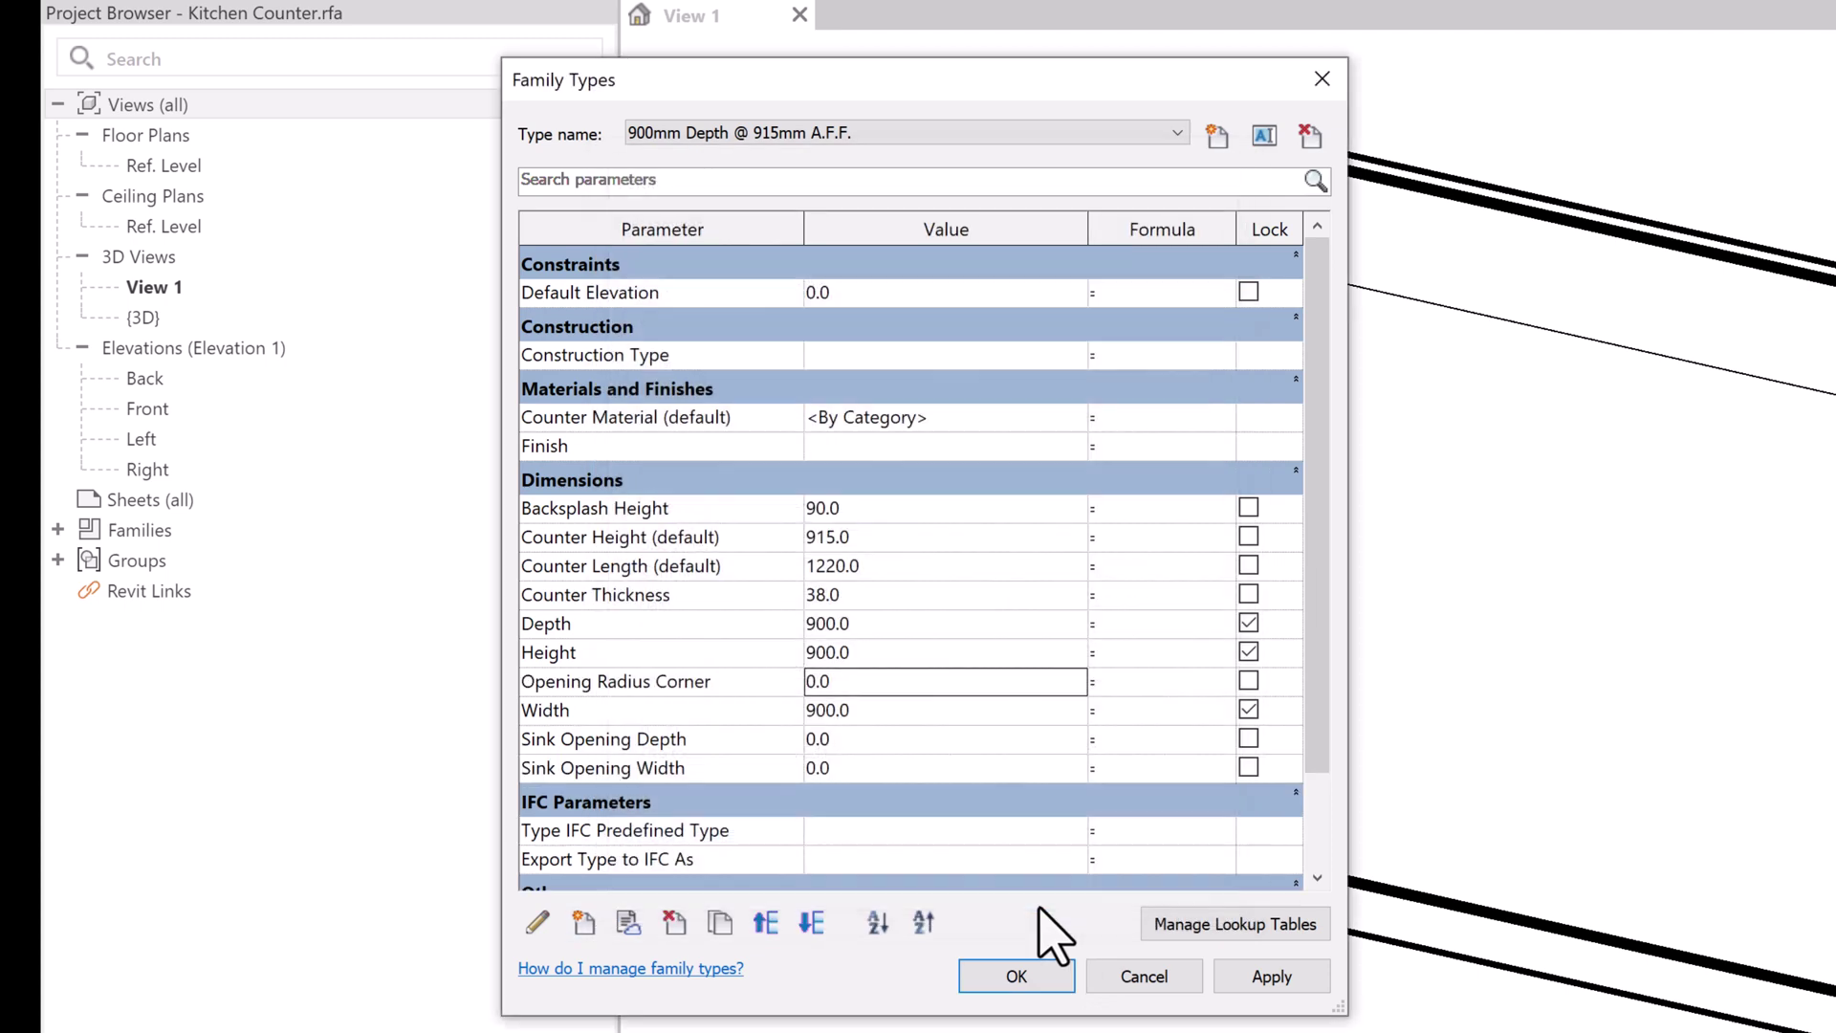
pyautogui.click(713, 683)
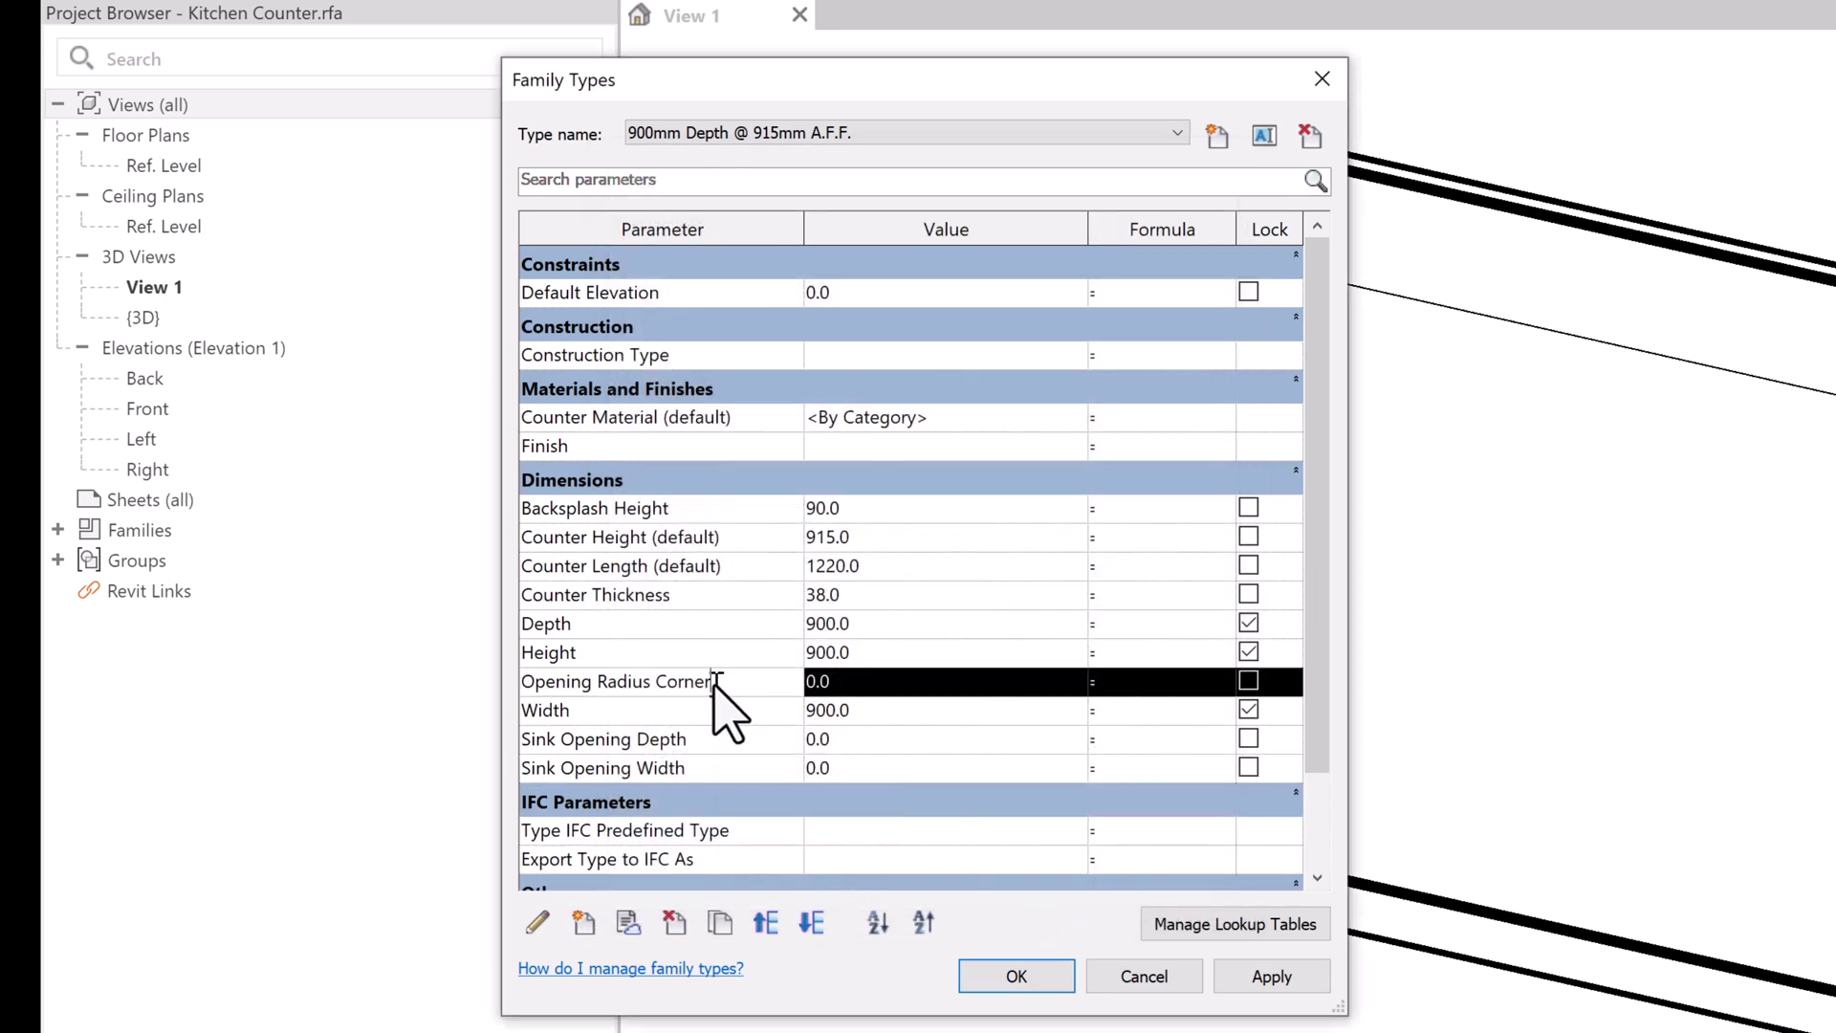
pyautogui.click(811, 922)
pyautogui.click(811, 924)
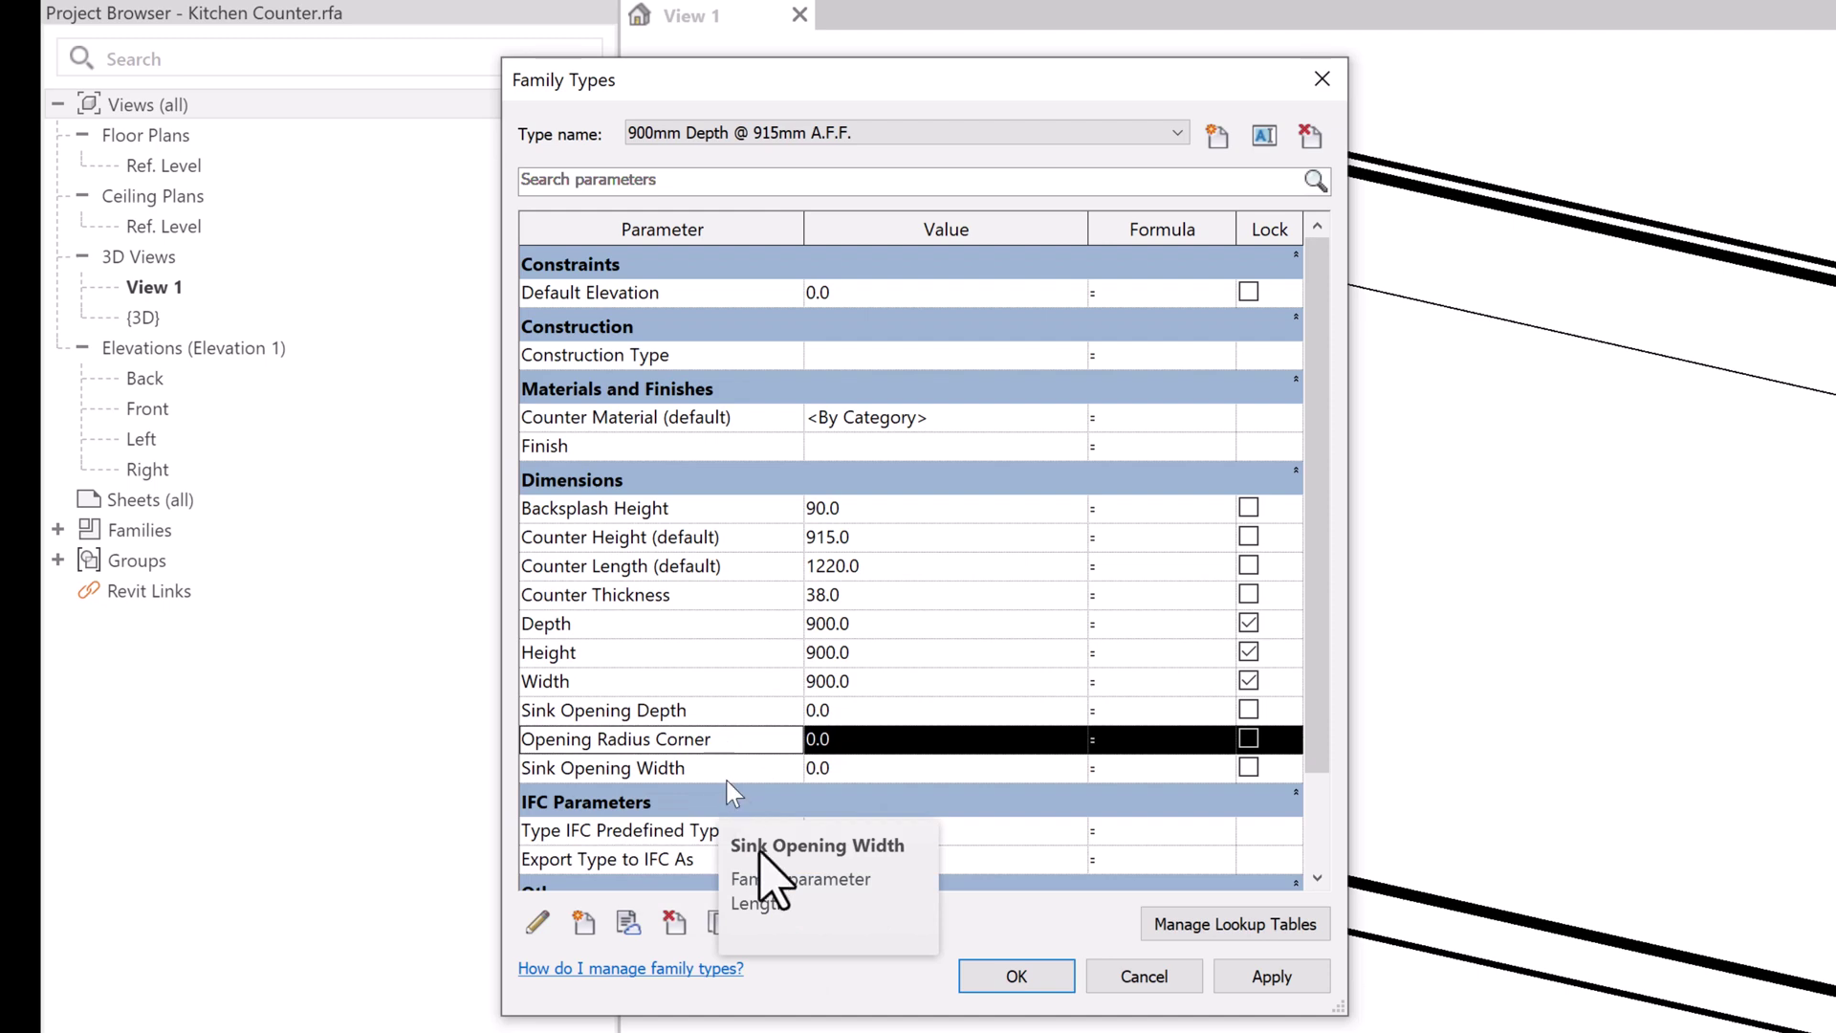
# Step: Add a Sink Opening Center Offset length parameter under Dimensions as an instance parameter
pyautogui.click(587, 923)
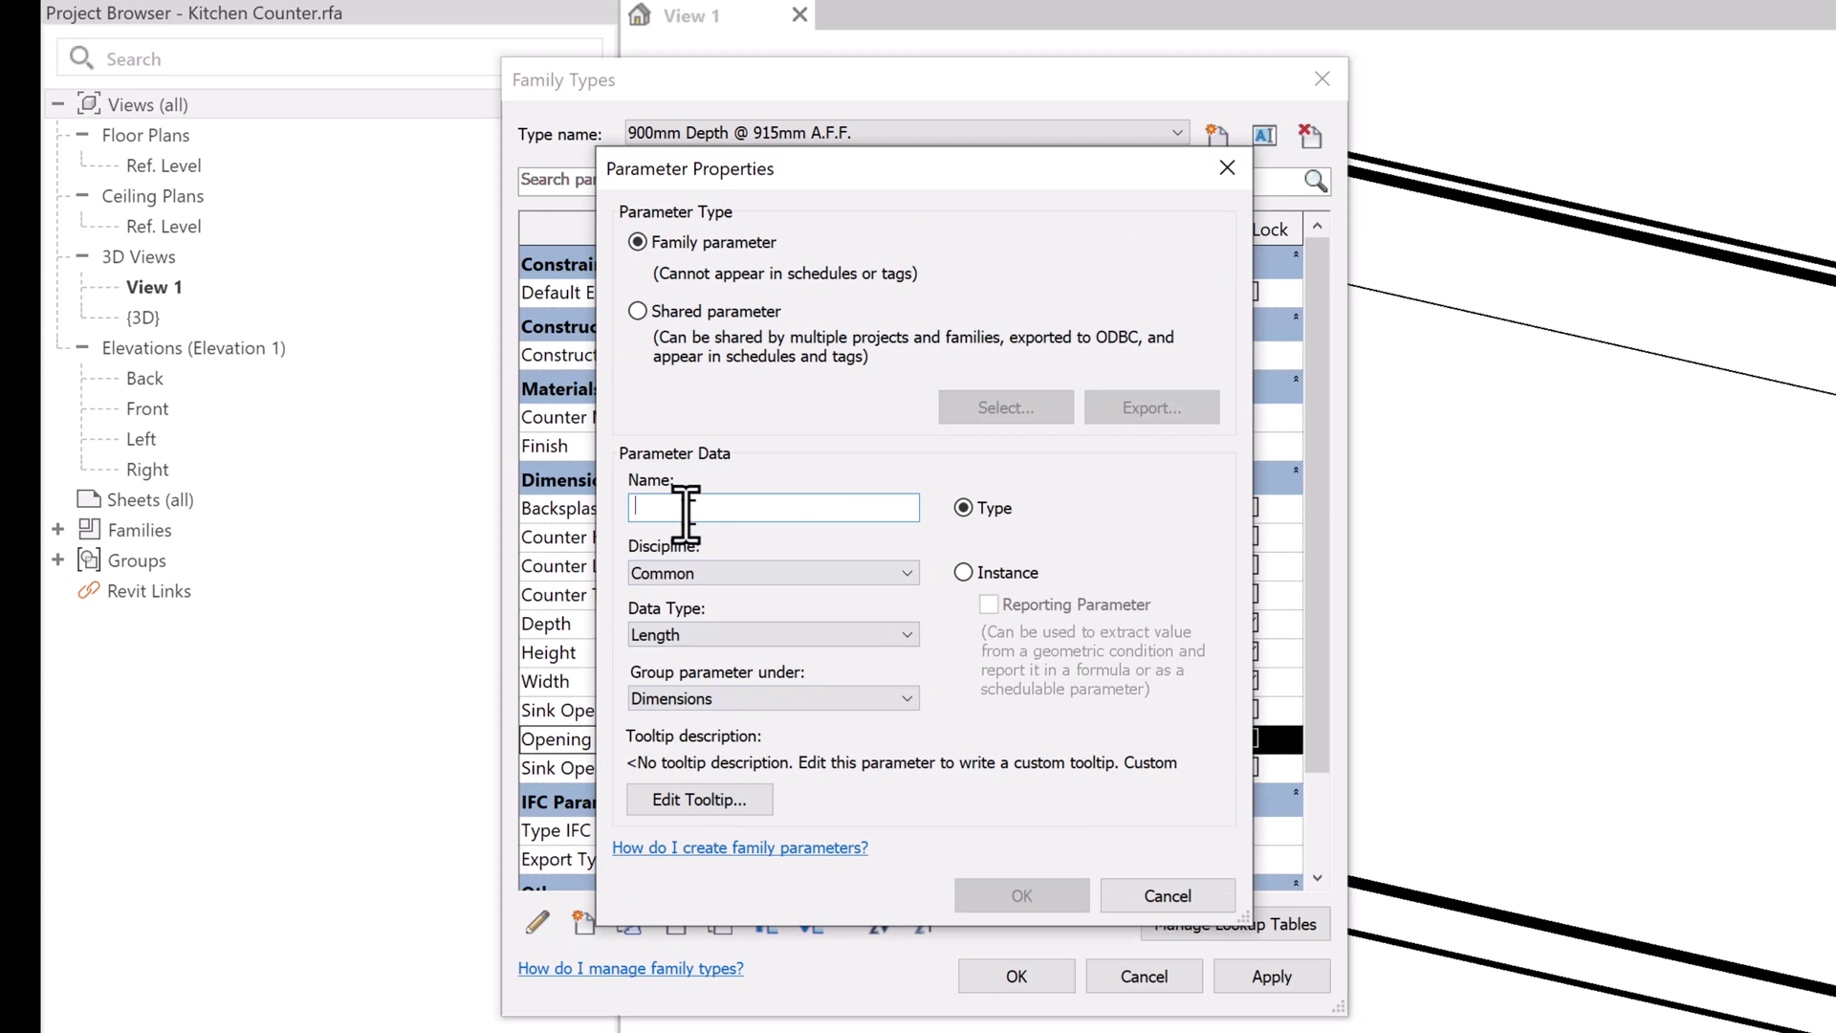
pyautogui.write('Sink O')
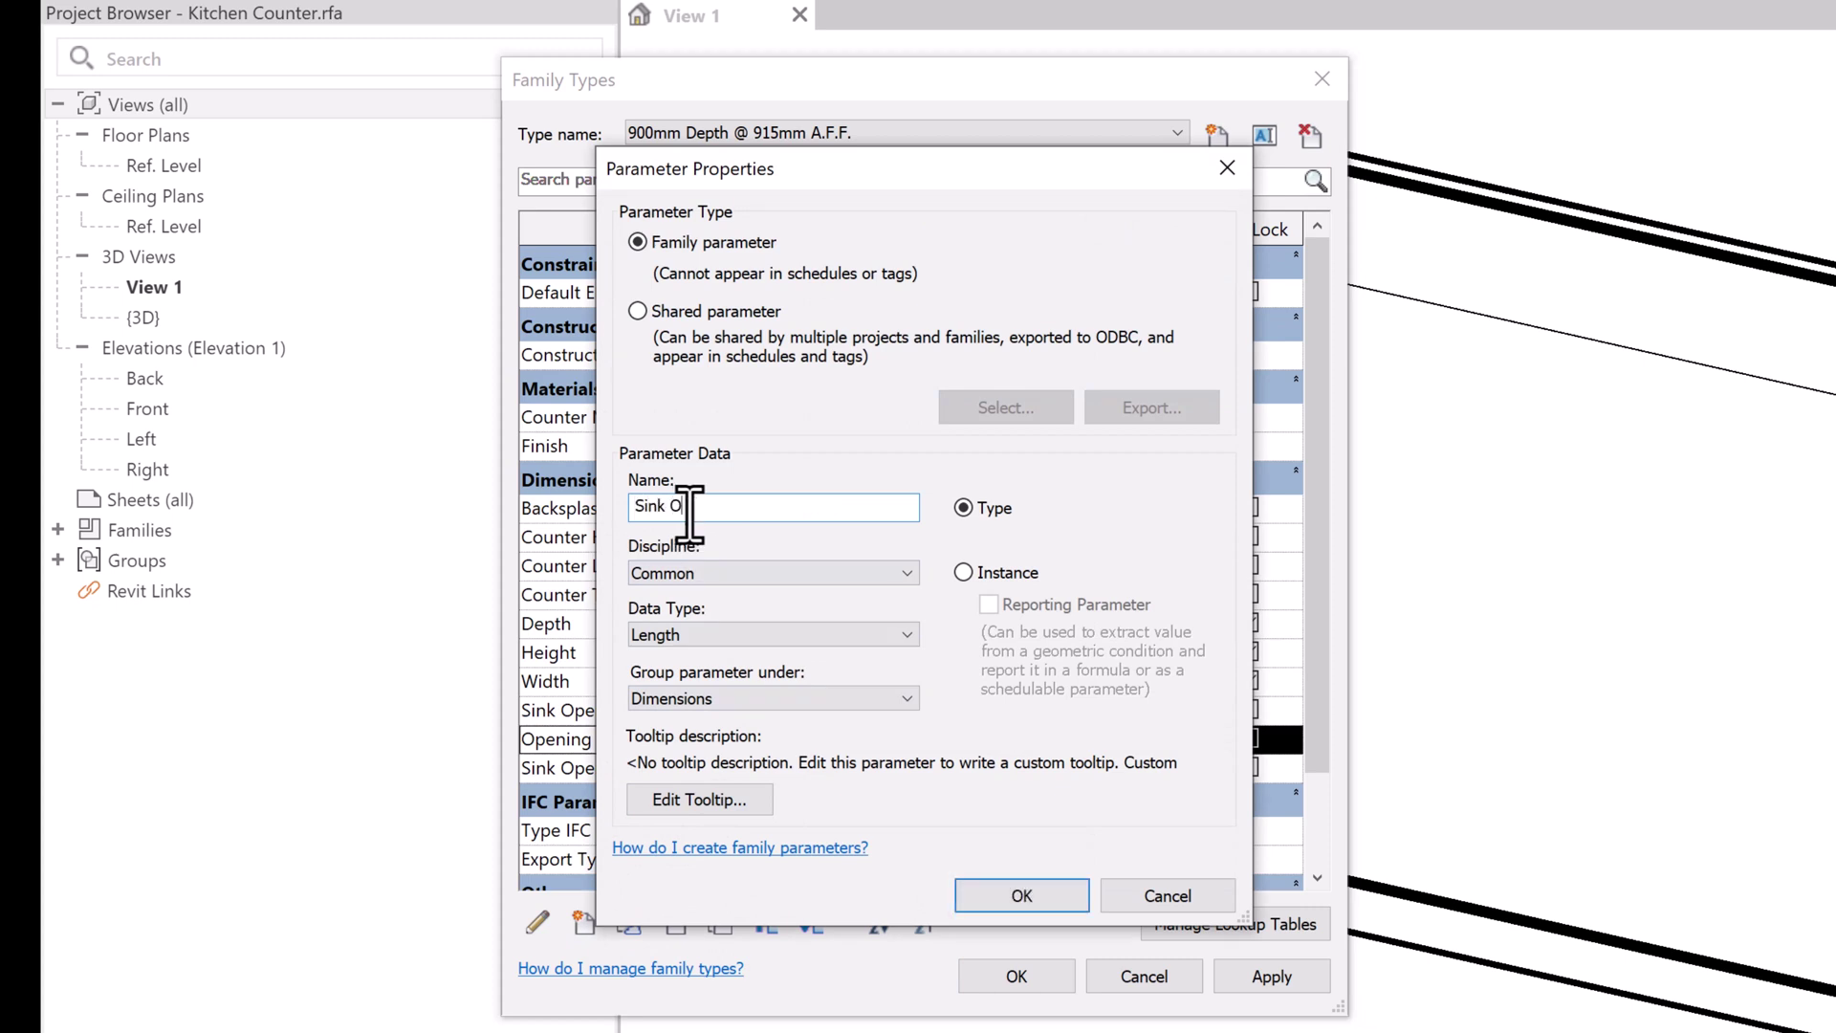
pyautogui.write('pening Center Offset')
pyautogui.click(964, 572)
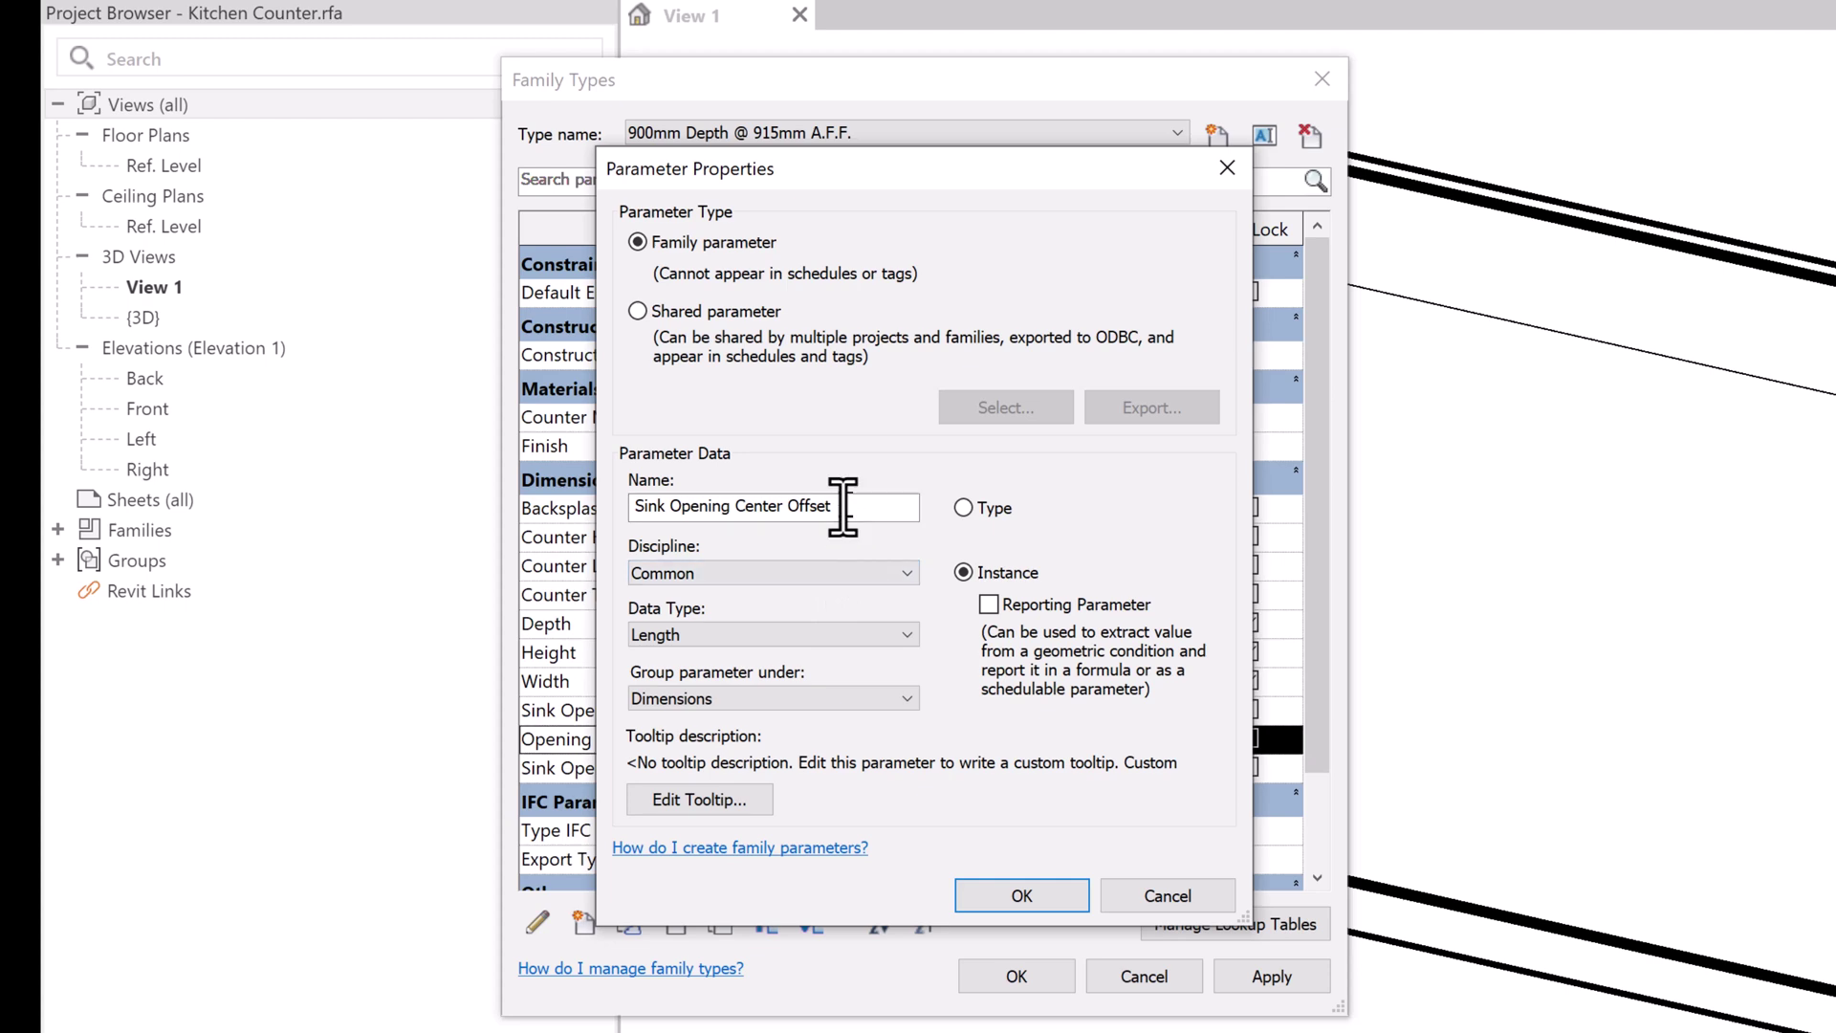
pyautogui.click(1017, 894)
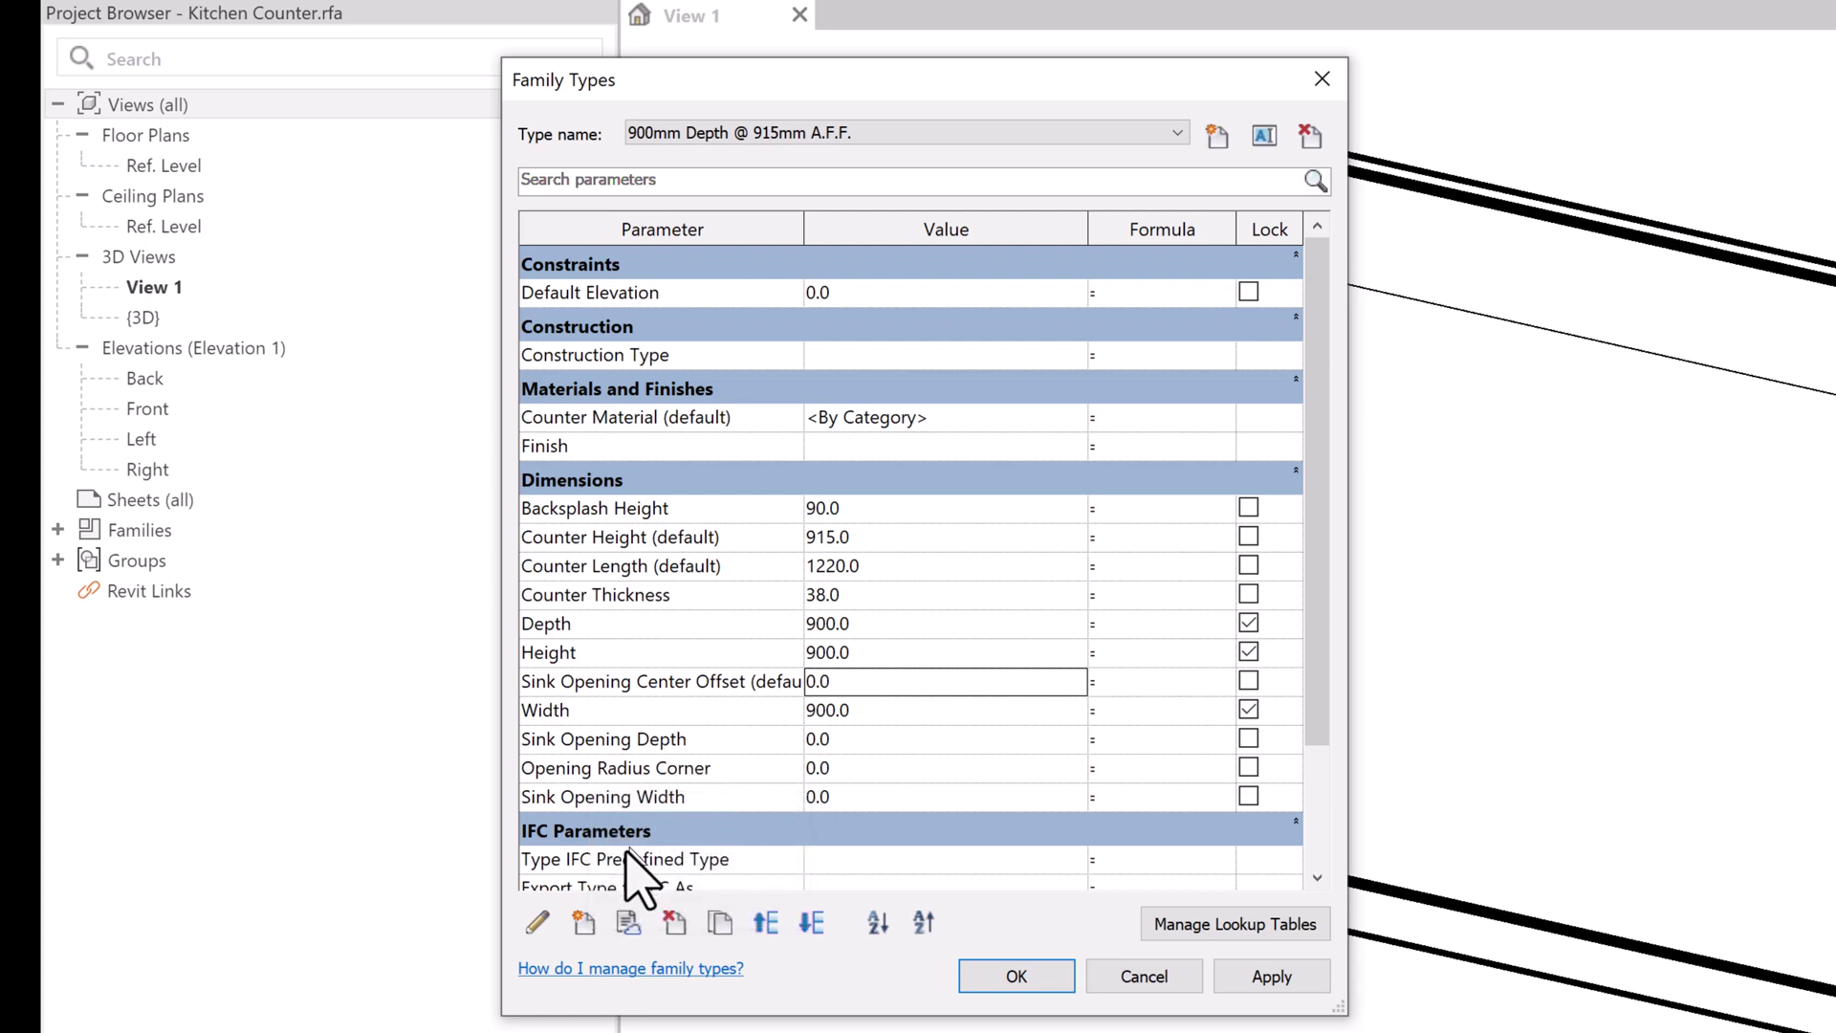
# Step: Add a Front Edge Offset length type parameter under Dimensions
pyautogui.click(583, 924)
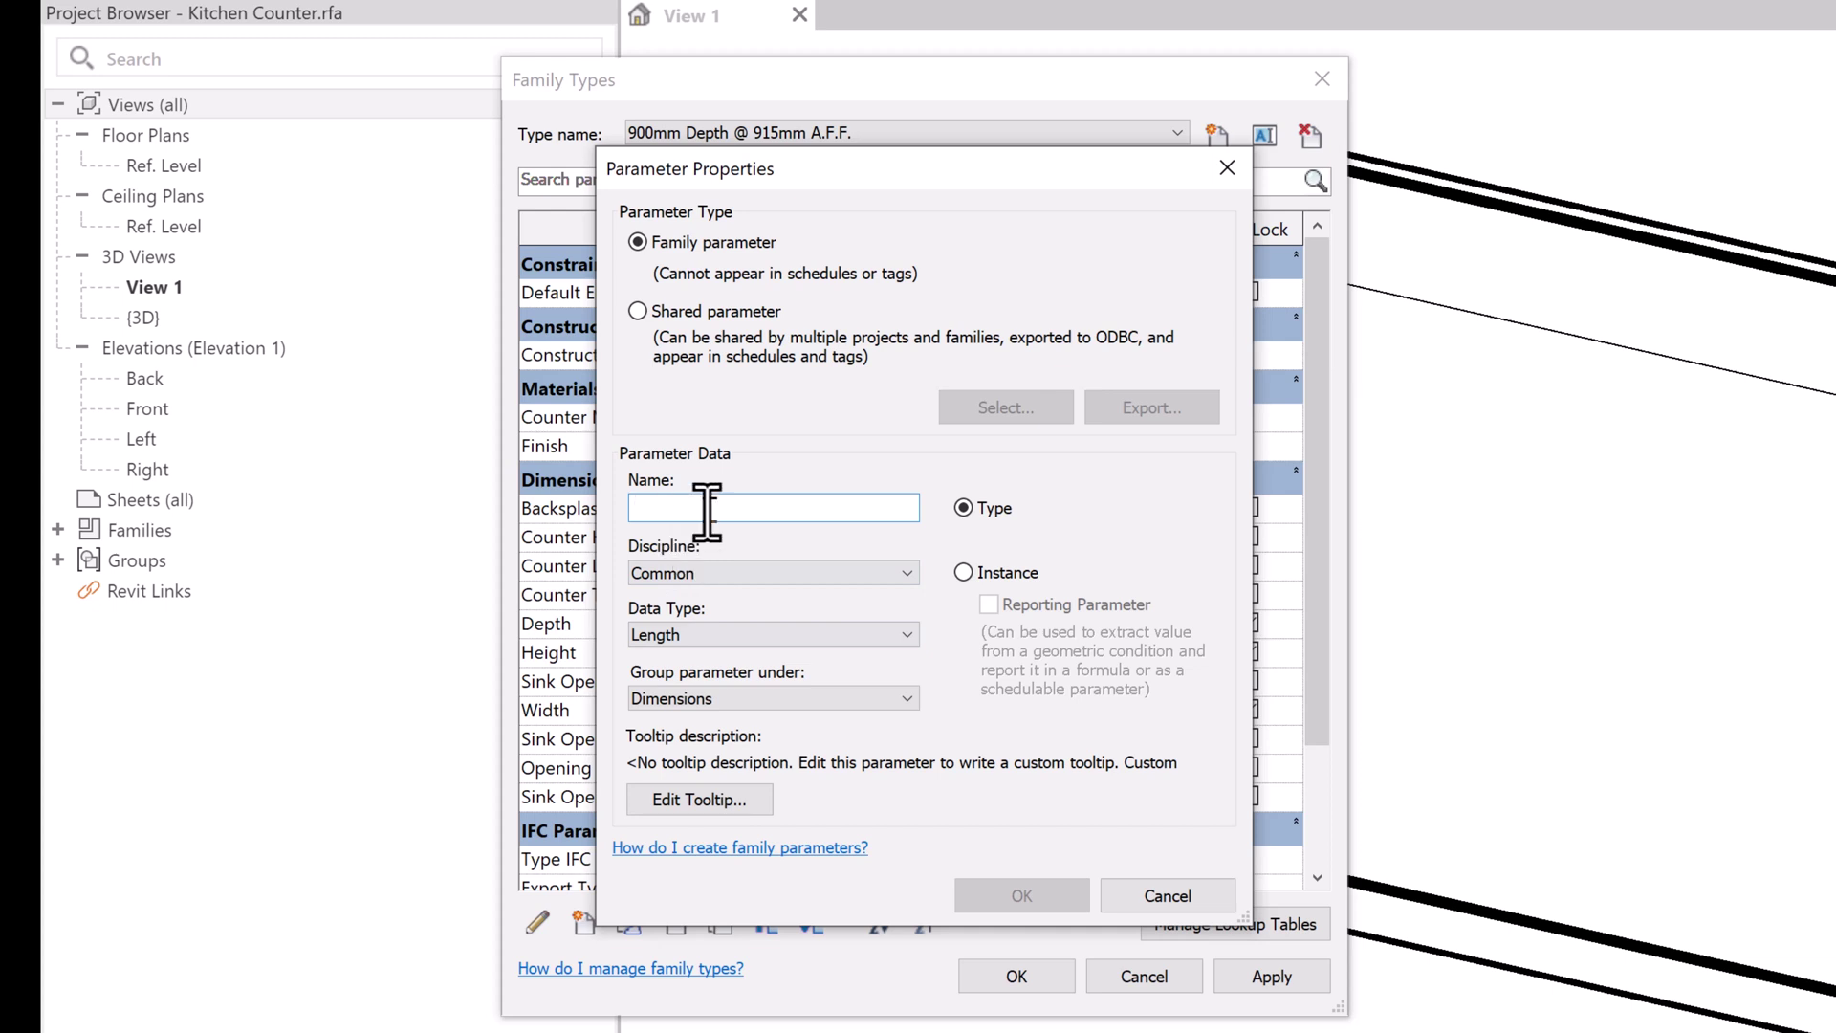
pyautogui.write('Front Edge Offset')
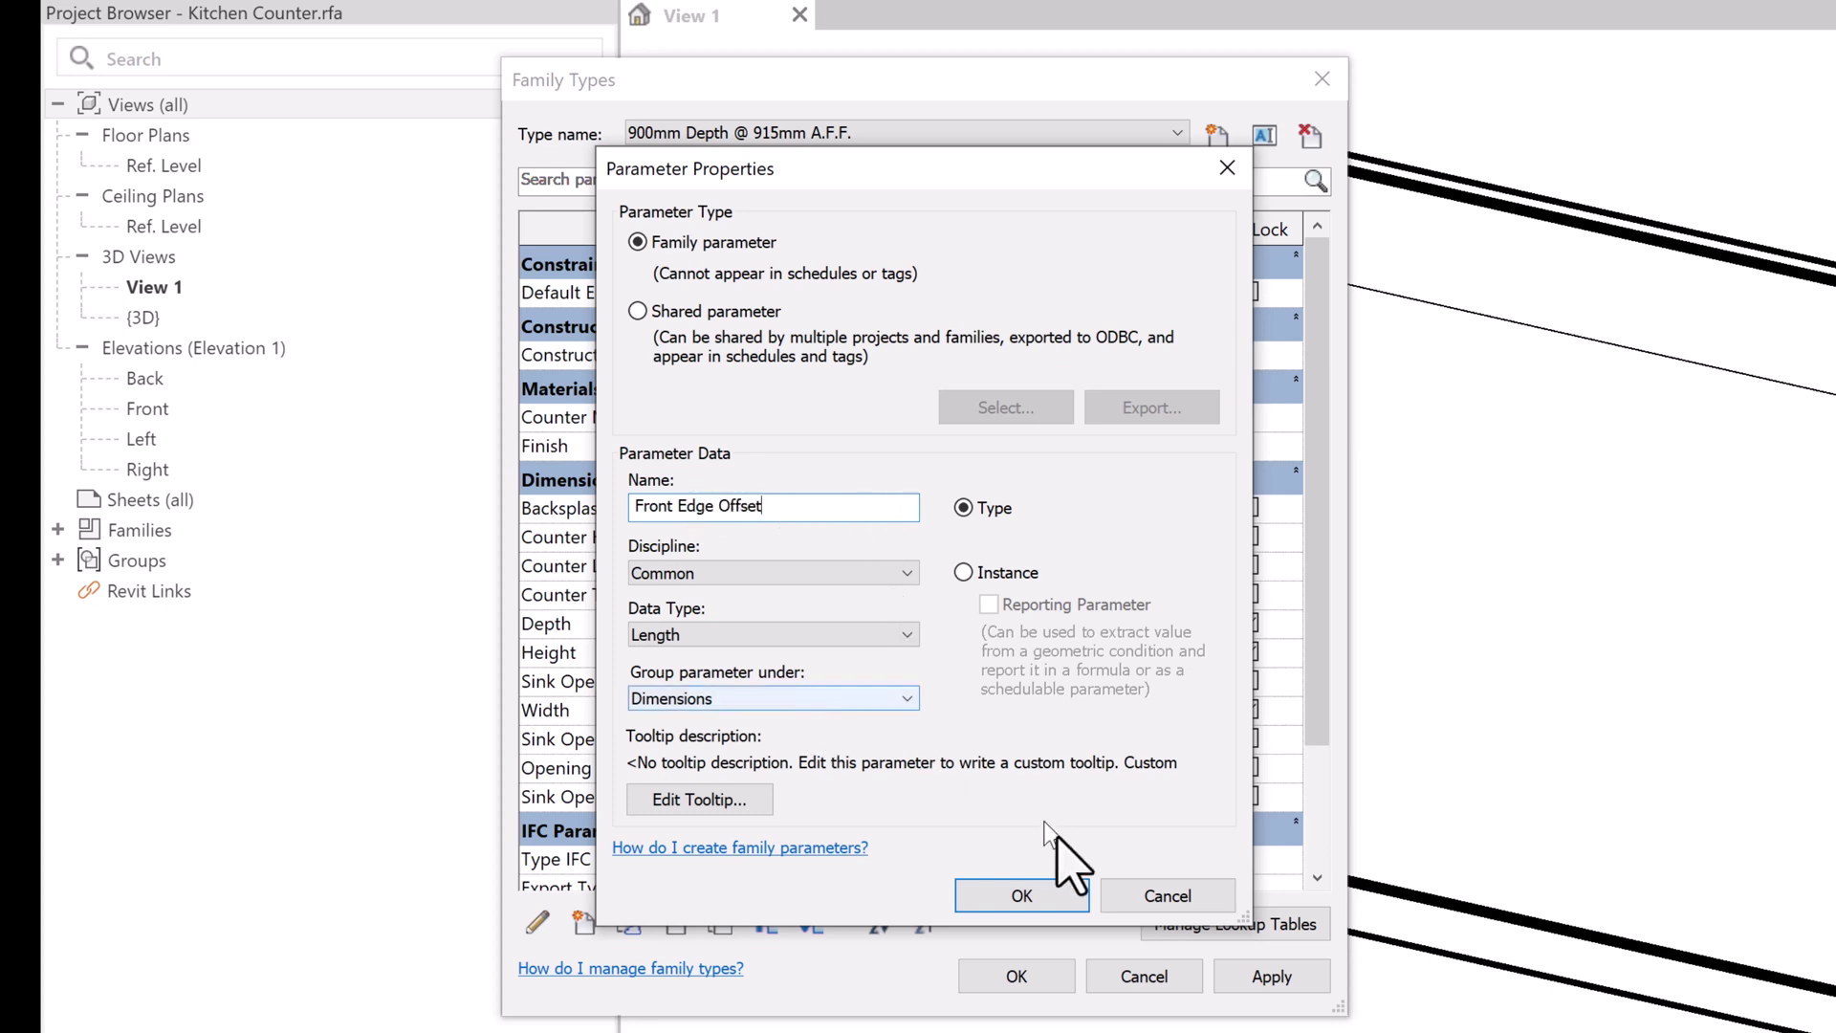
pyautogui.click(1022, 895)
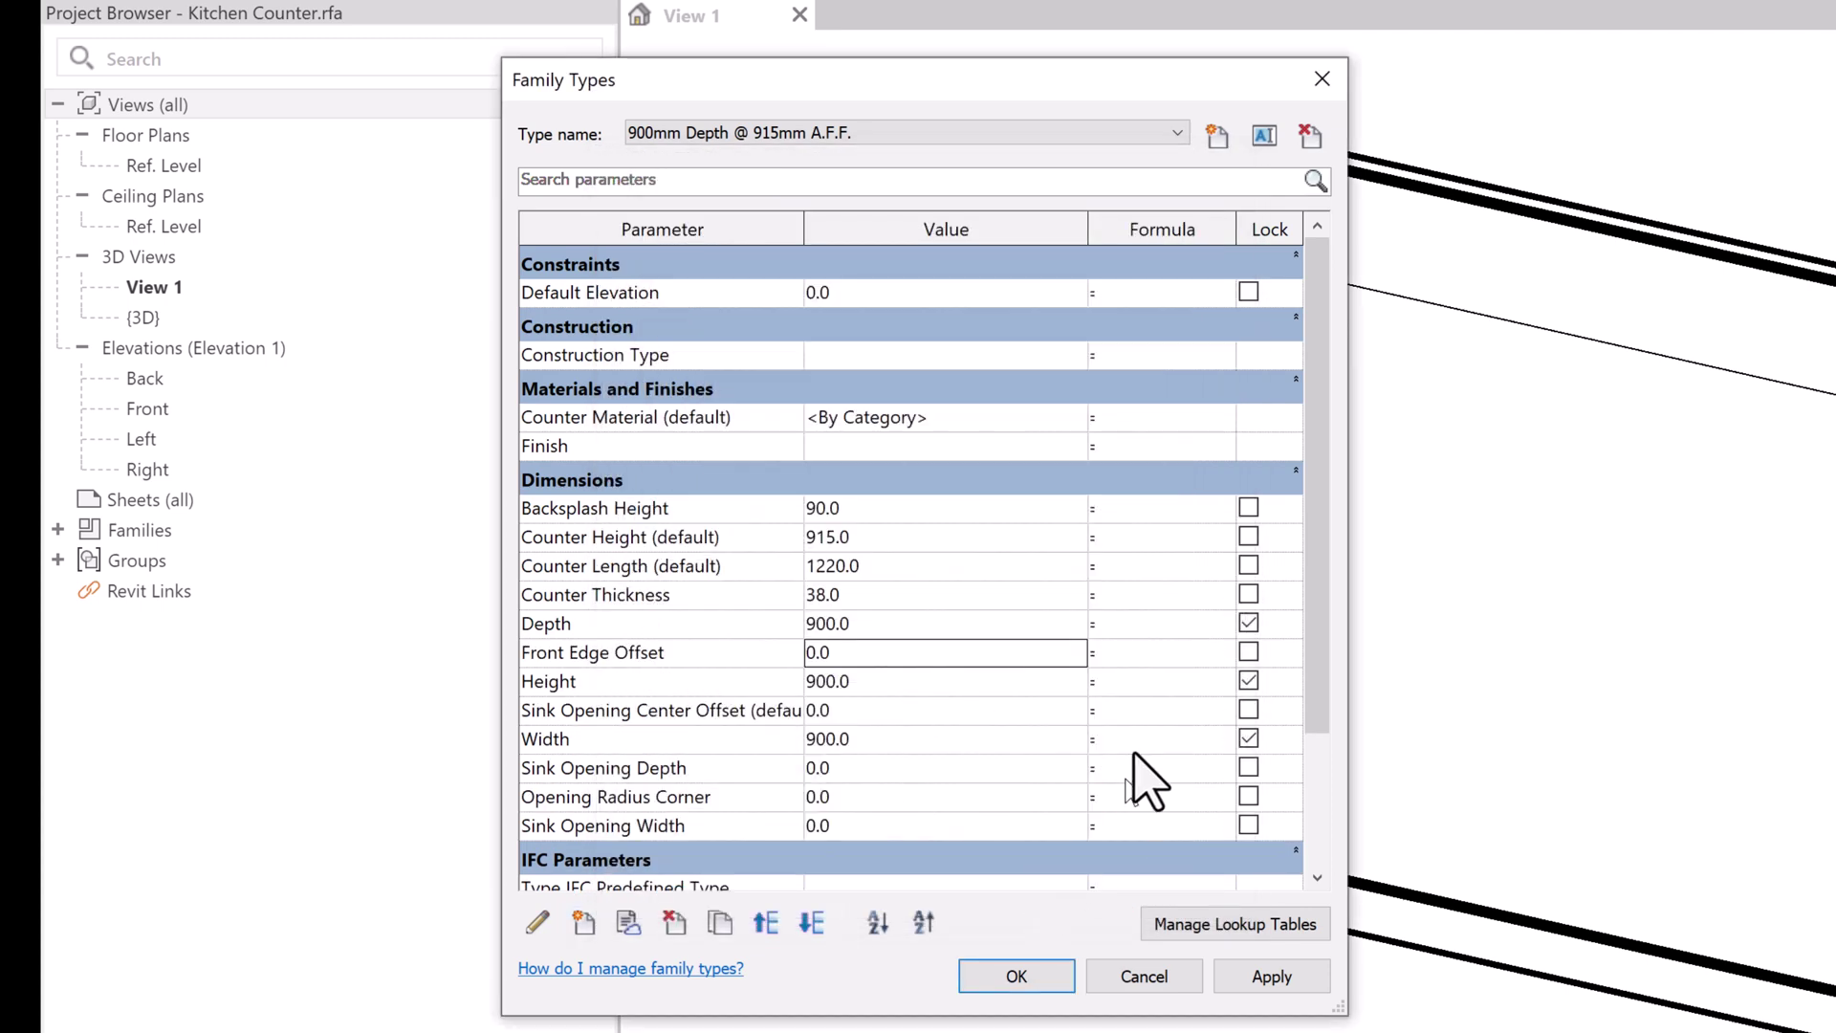
# Step: Reorder Front Edge Offset to be the last parameter in the Dimensions group
pyautogui.moveTo(1320, 586); pyautogui.dragTo(1330, 736)
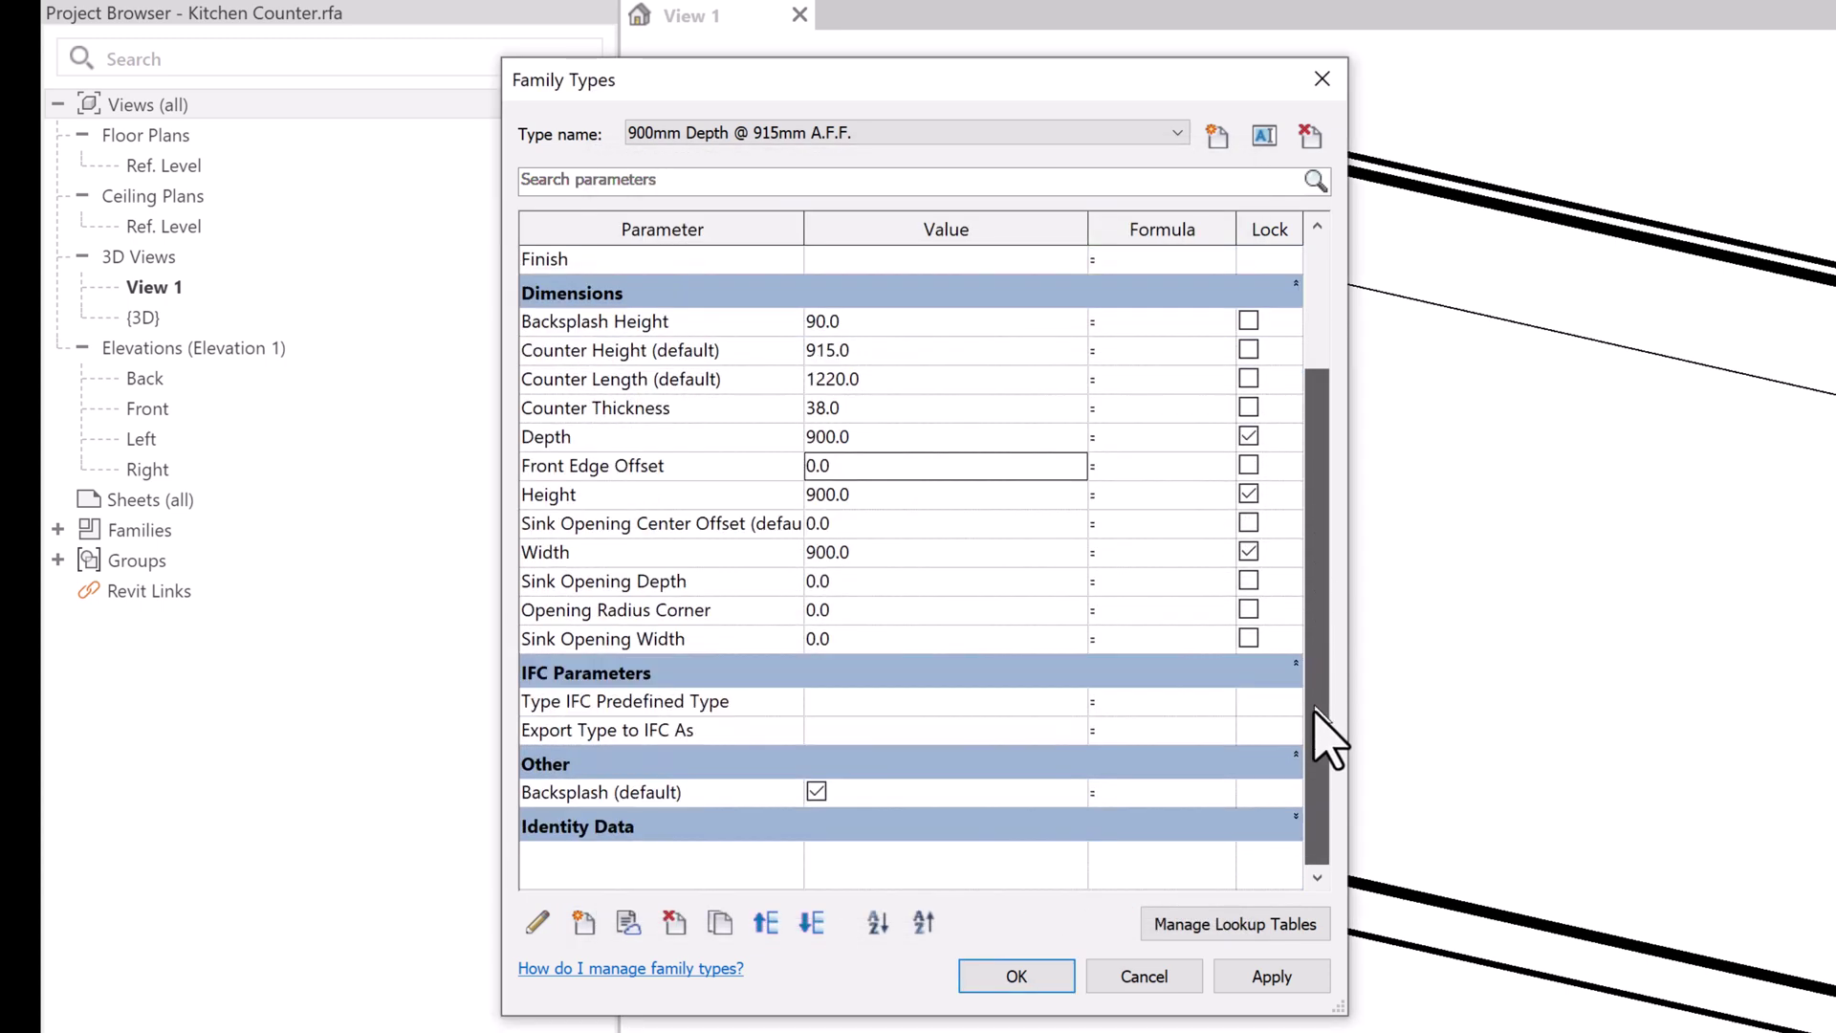
pyautogui.click(675, 465)
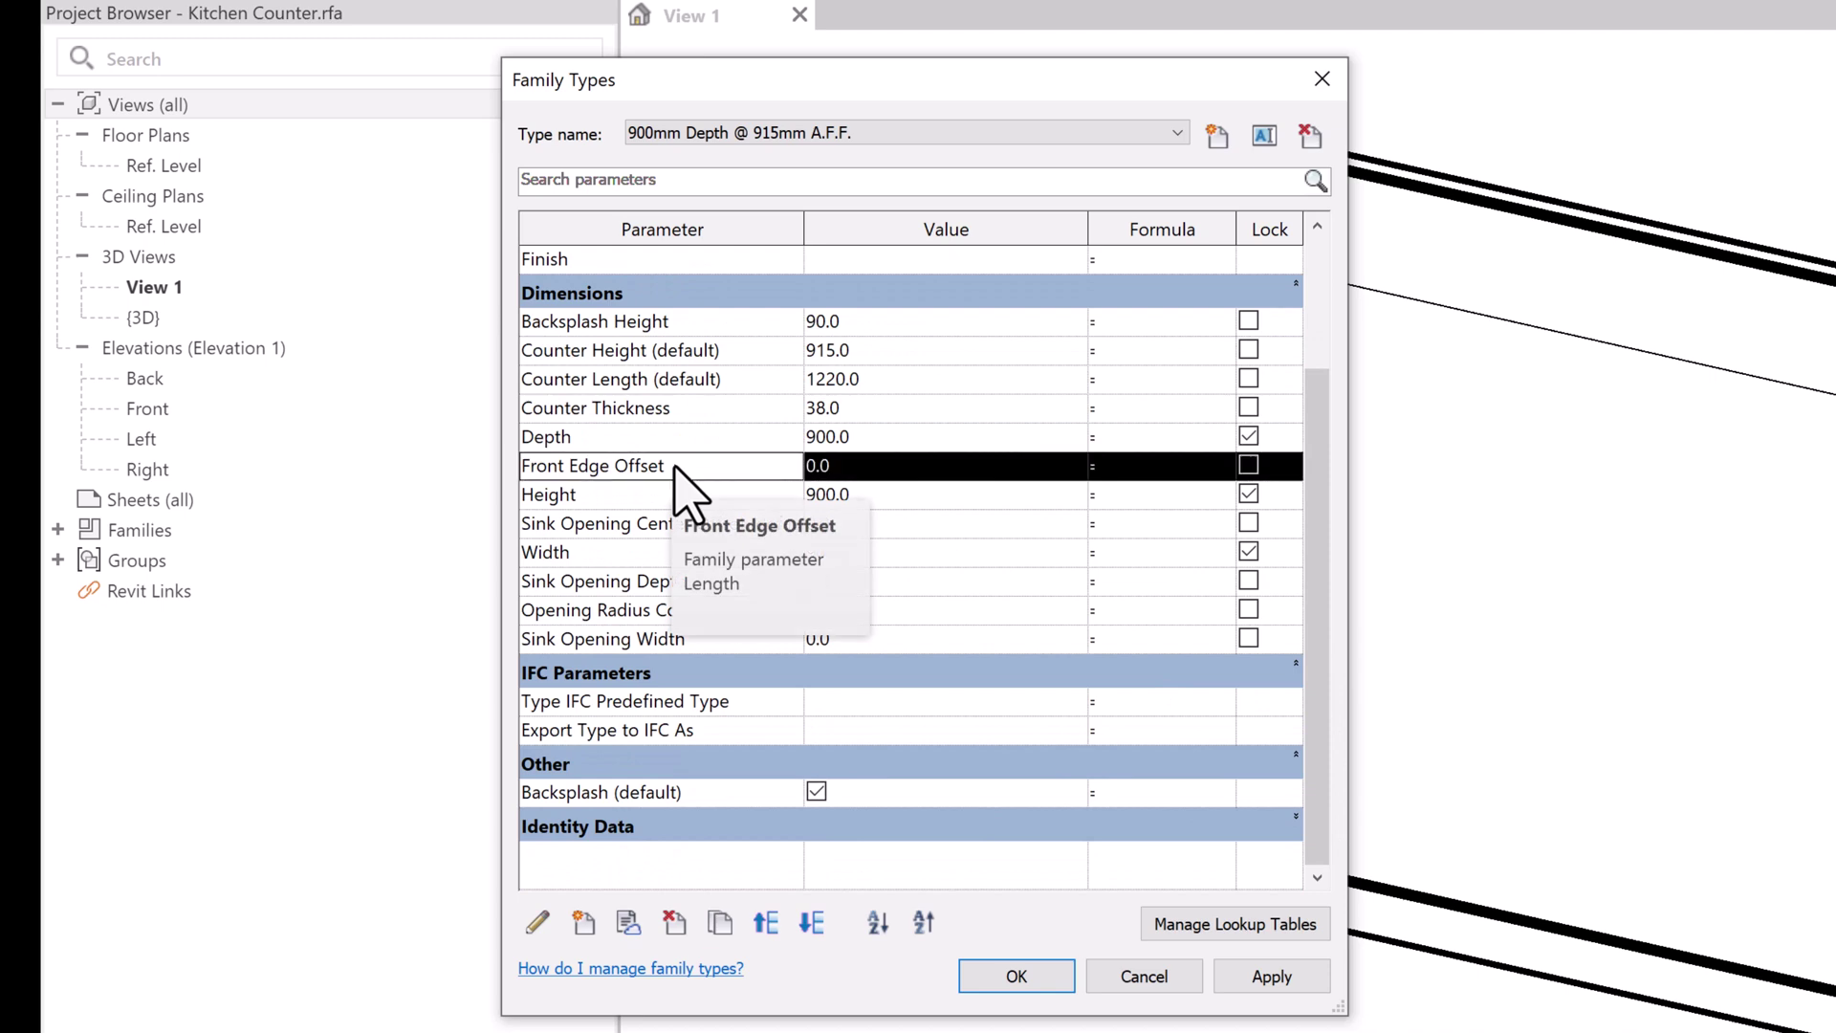
pyautogui.click(811, 923)
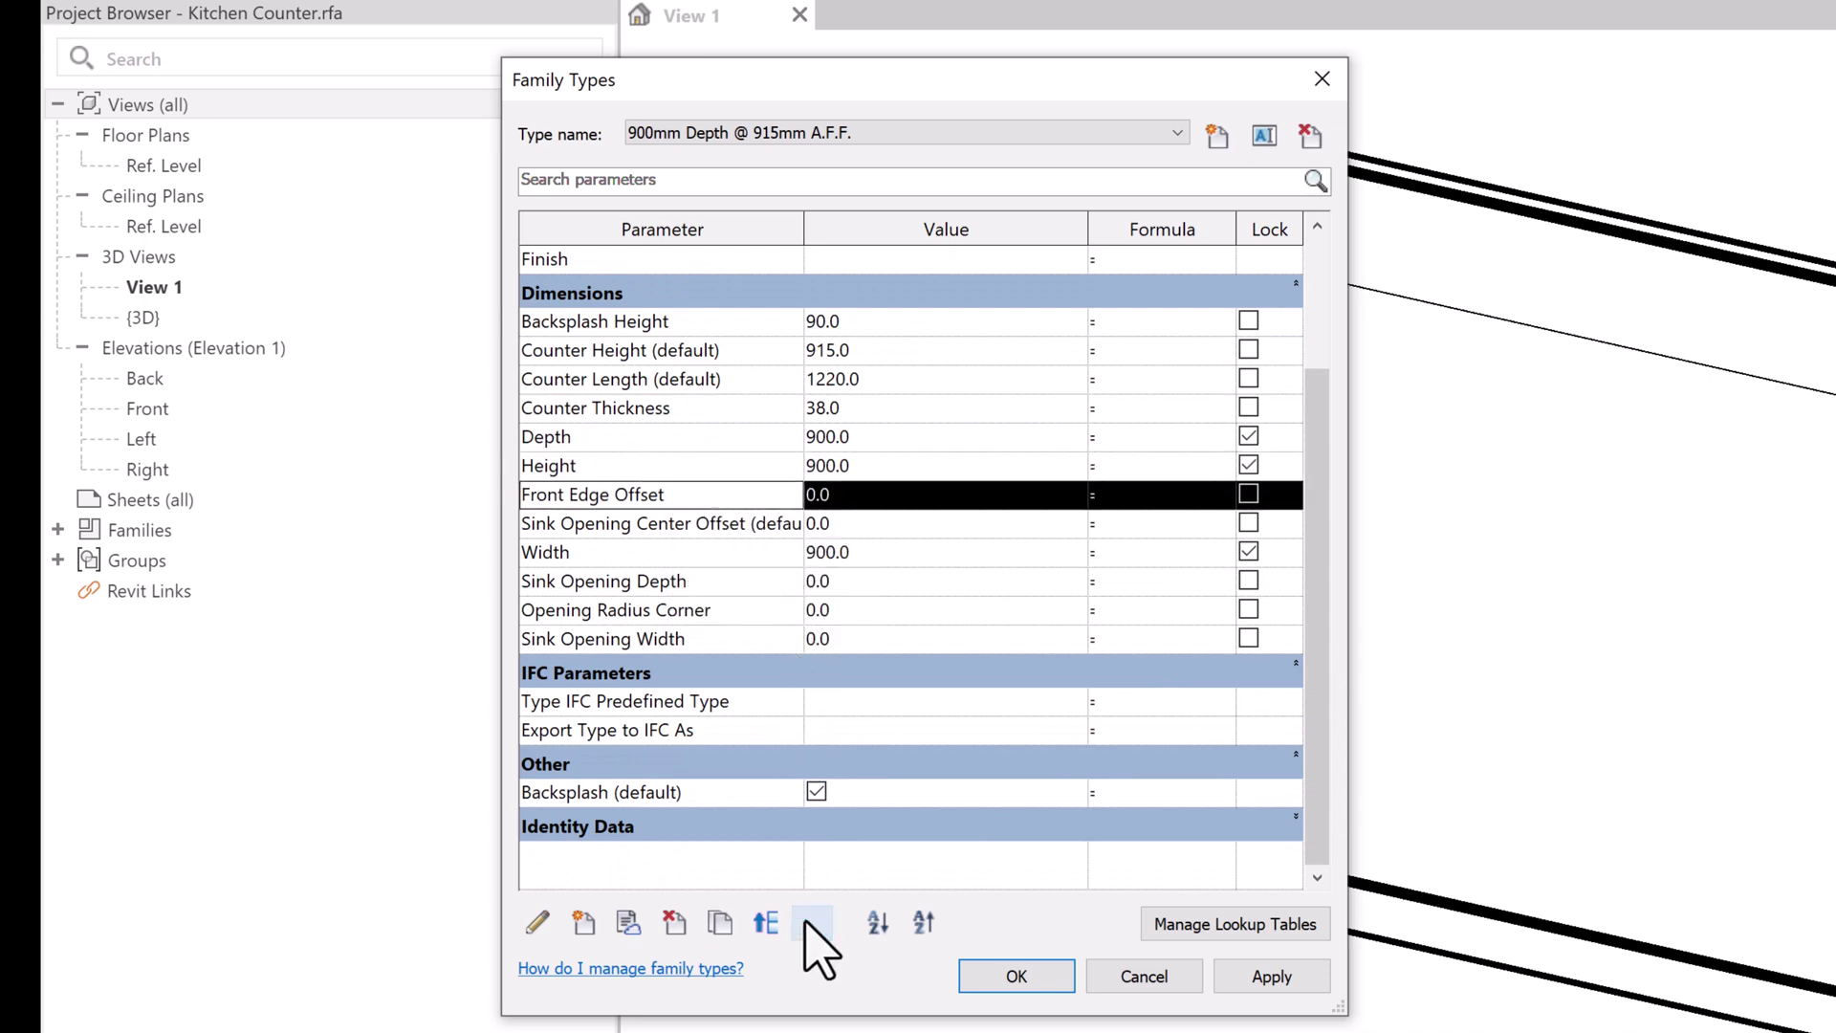
pyautogui.click(811, 923)
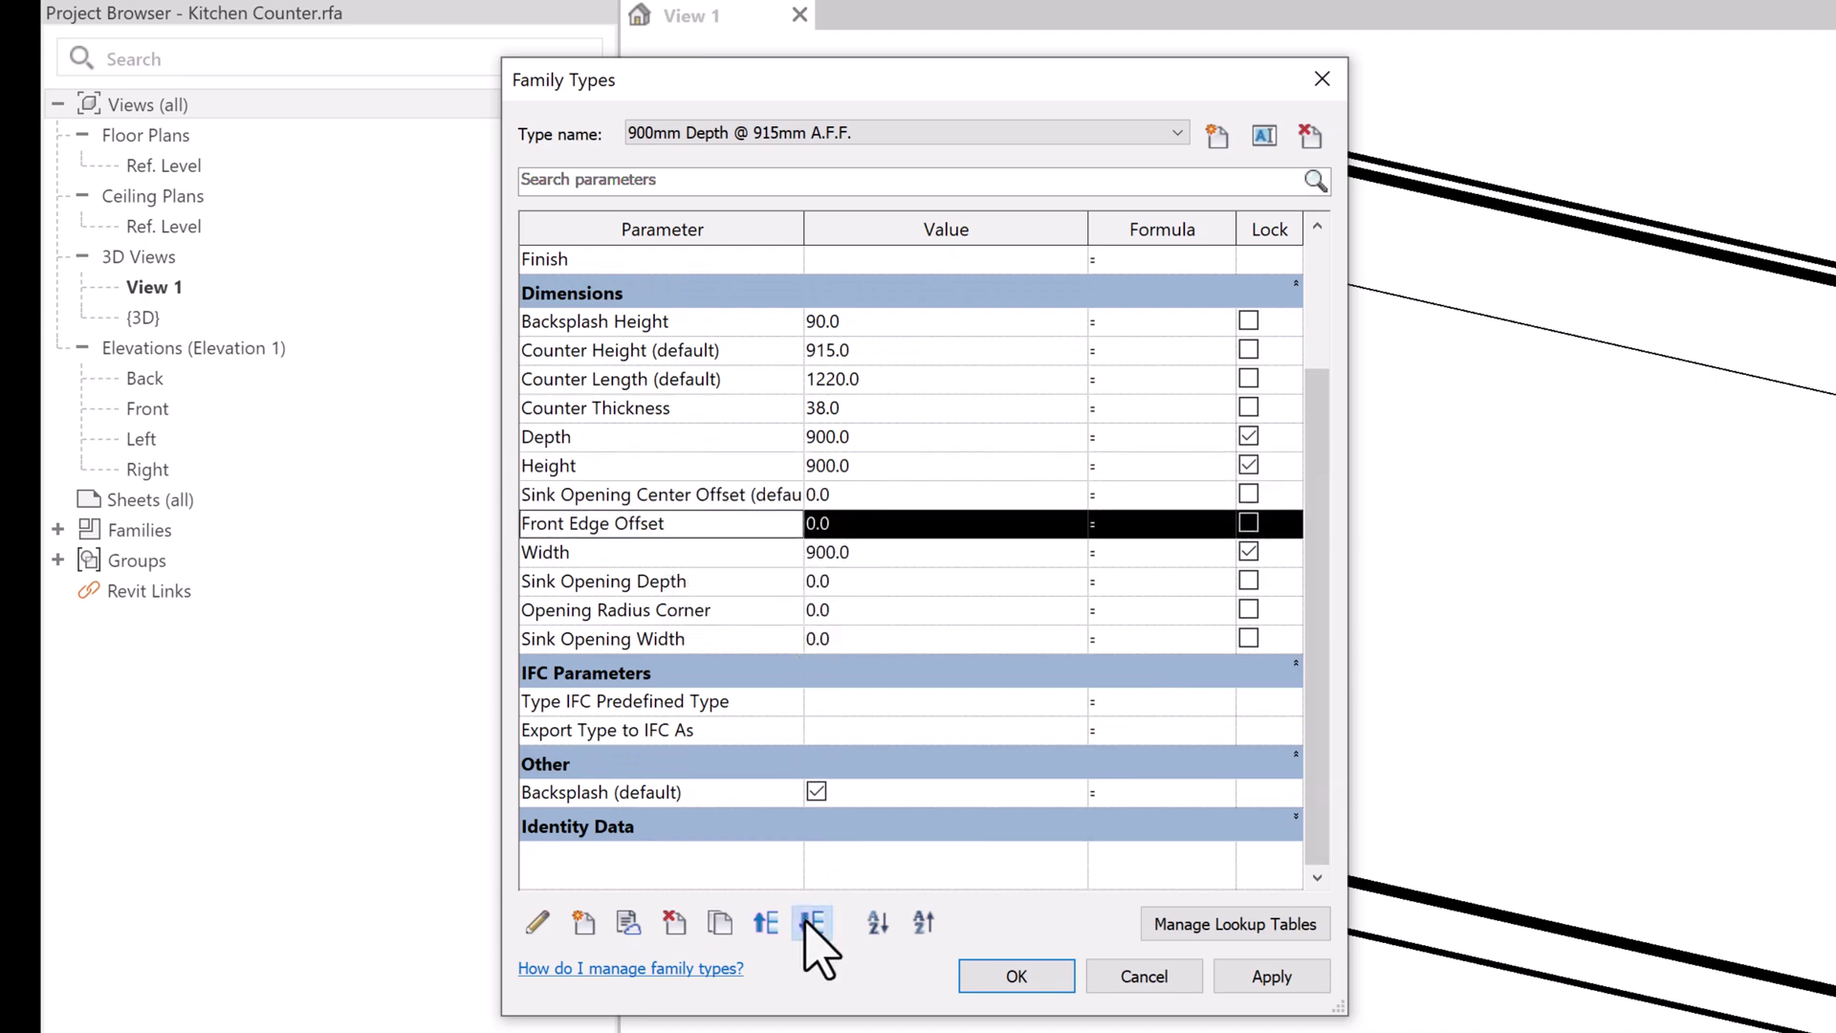
pyautogui.click(811, 923)
pyautogui.click(811, 923)
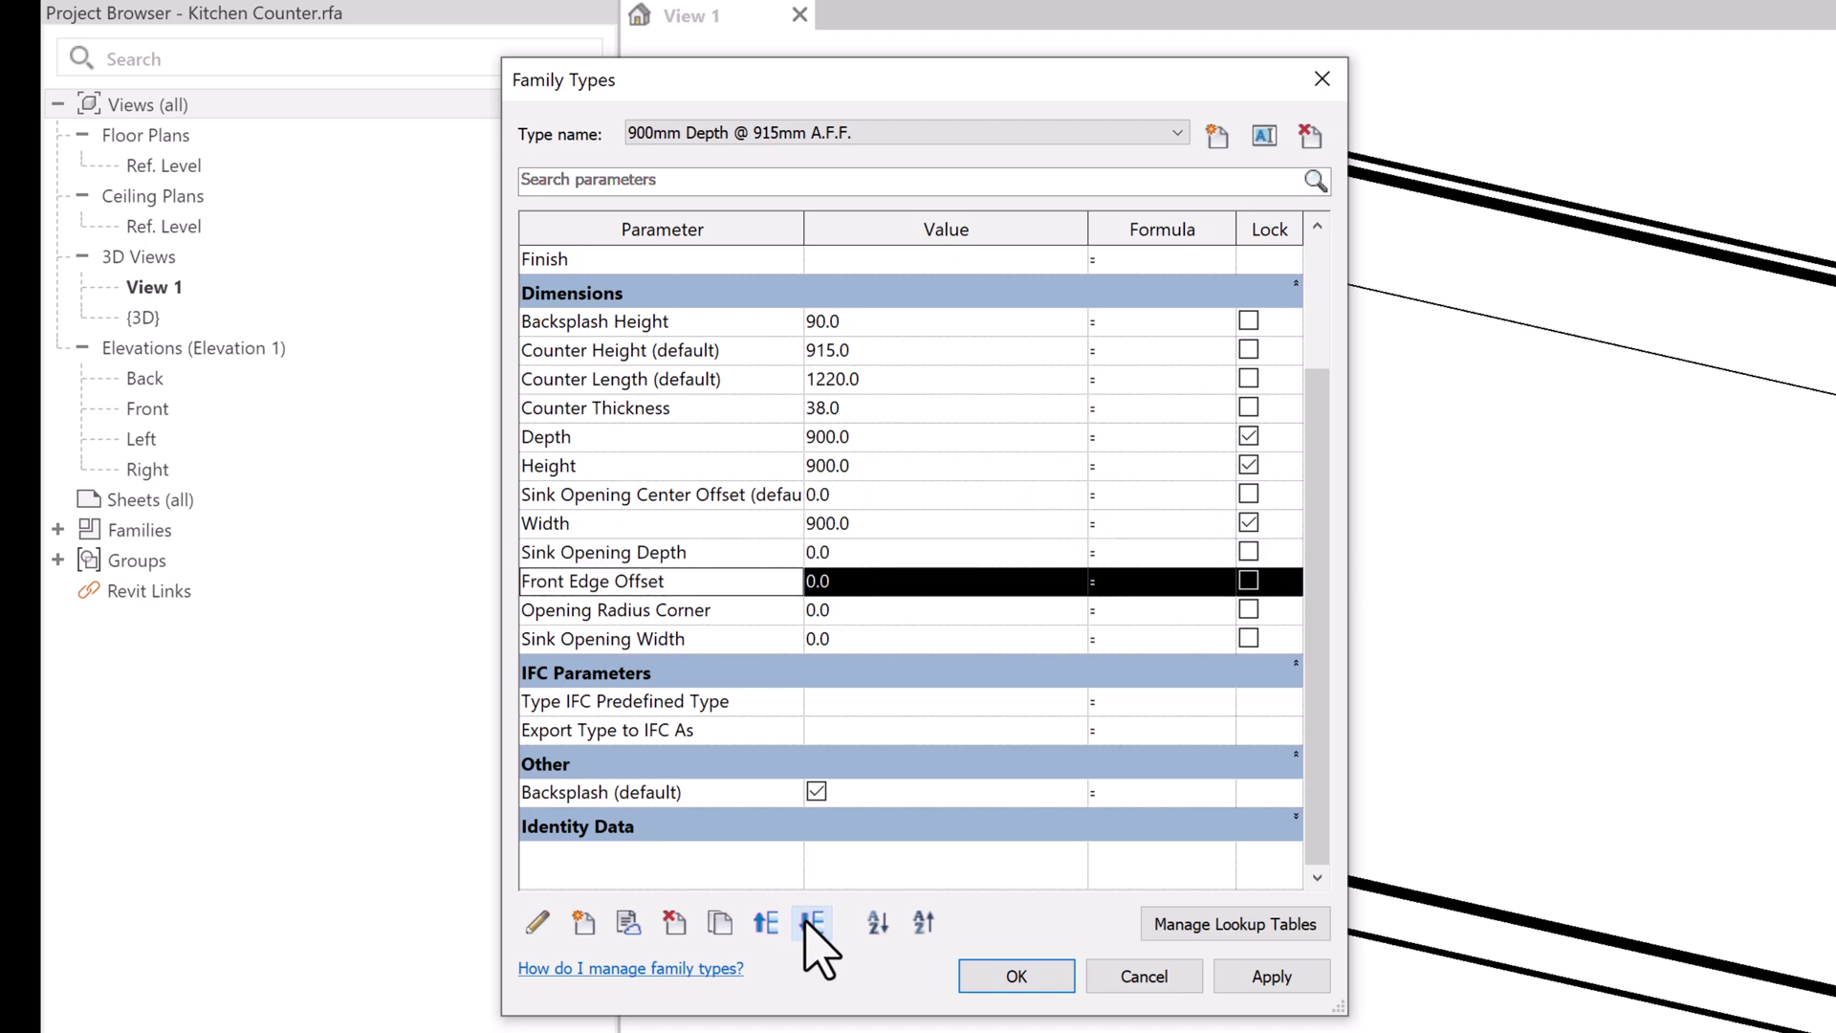
pyautogui.click(811, 923)
pyautogui.click(811, 923)
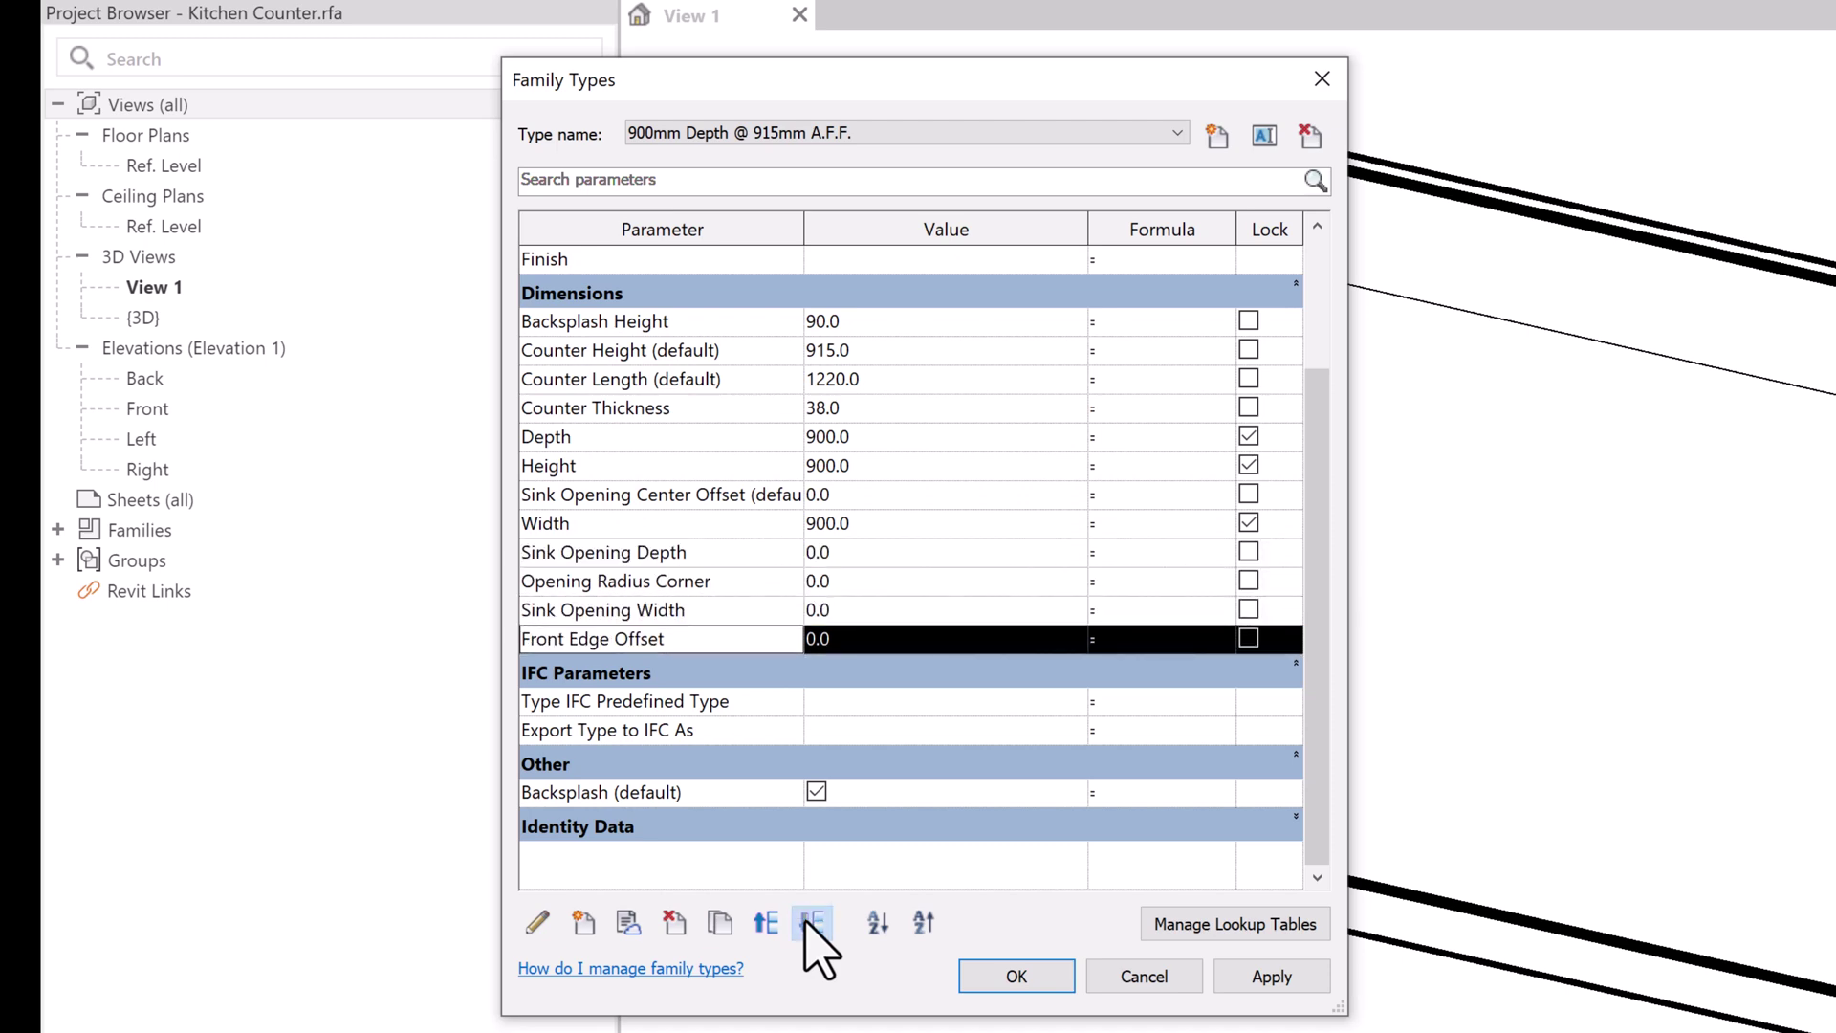
# Step: Reorder Sink Opening Center Offset to just above Front Edge Offset, and Opening Radius Corner to just below Sink Opening Width
pyautogui.click(681, 497)
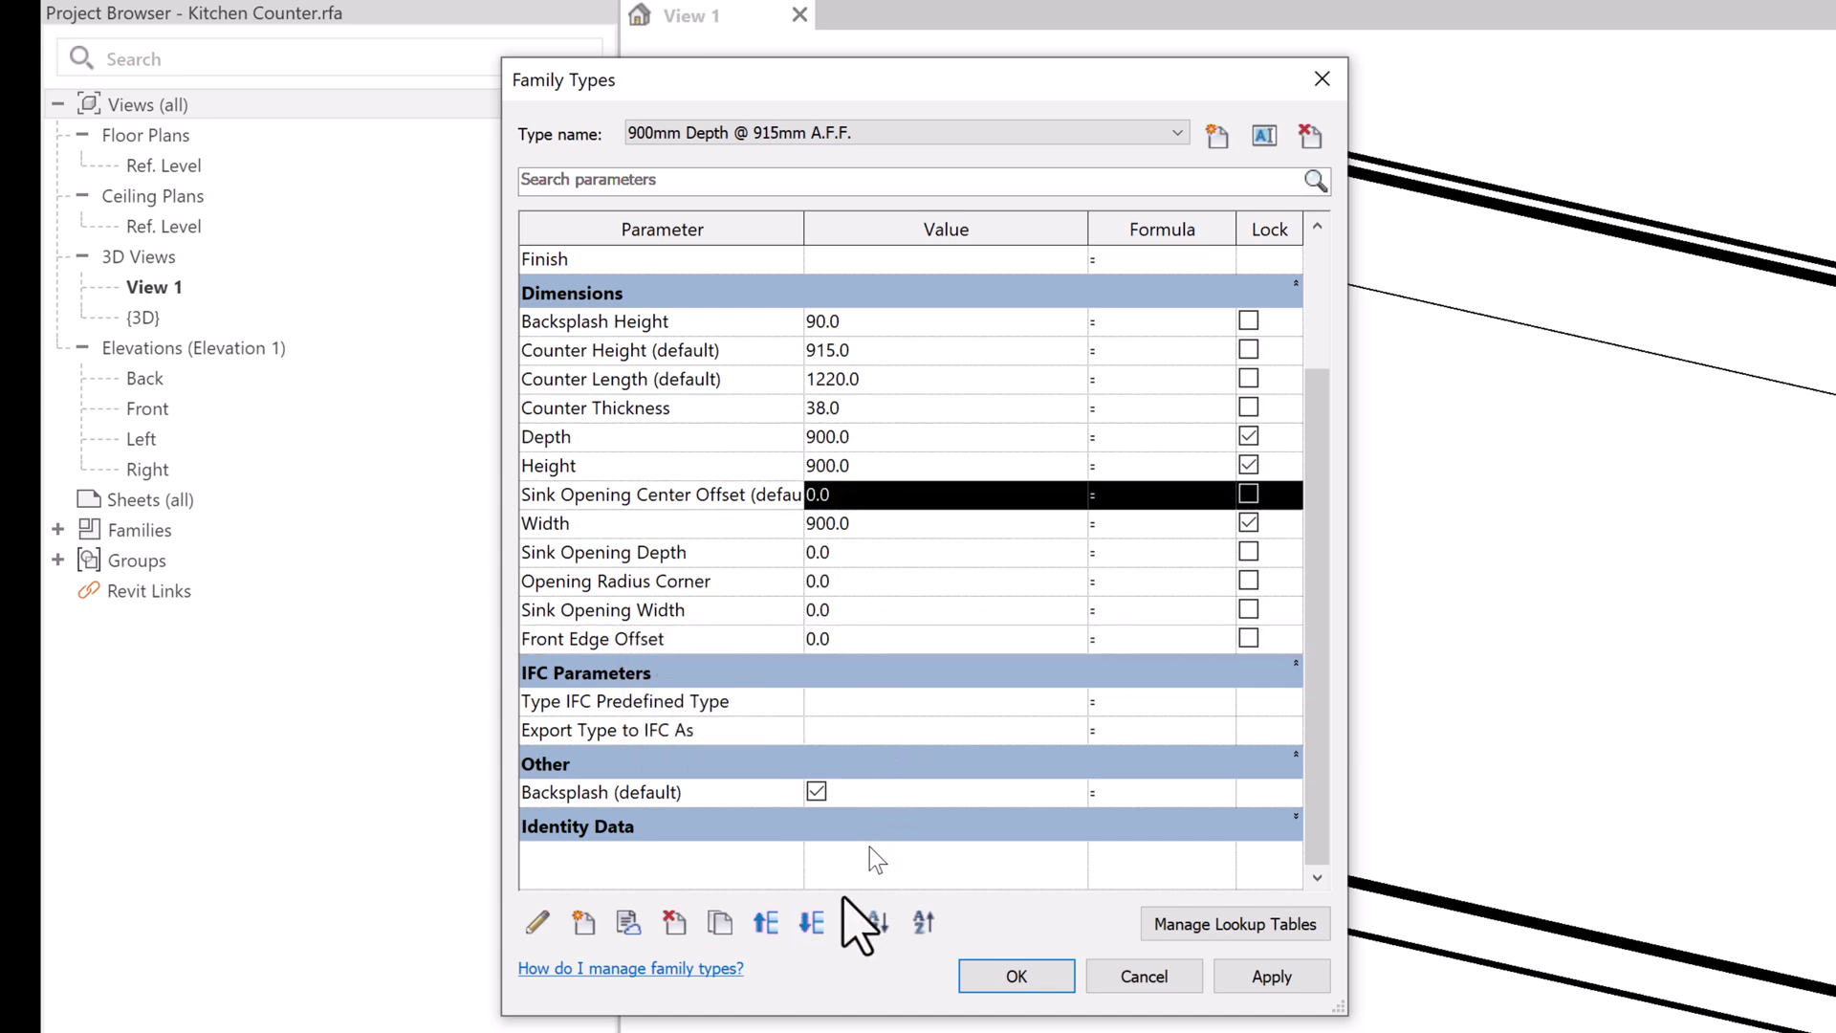
pyautogui.click(811, 923)
pyautogui.click(818, 921)
pyautogui.click(818, 921)
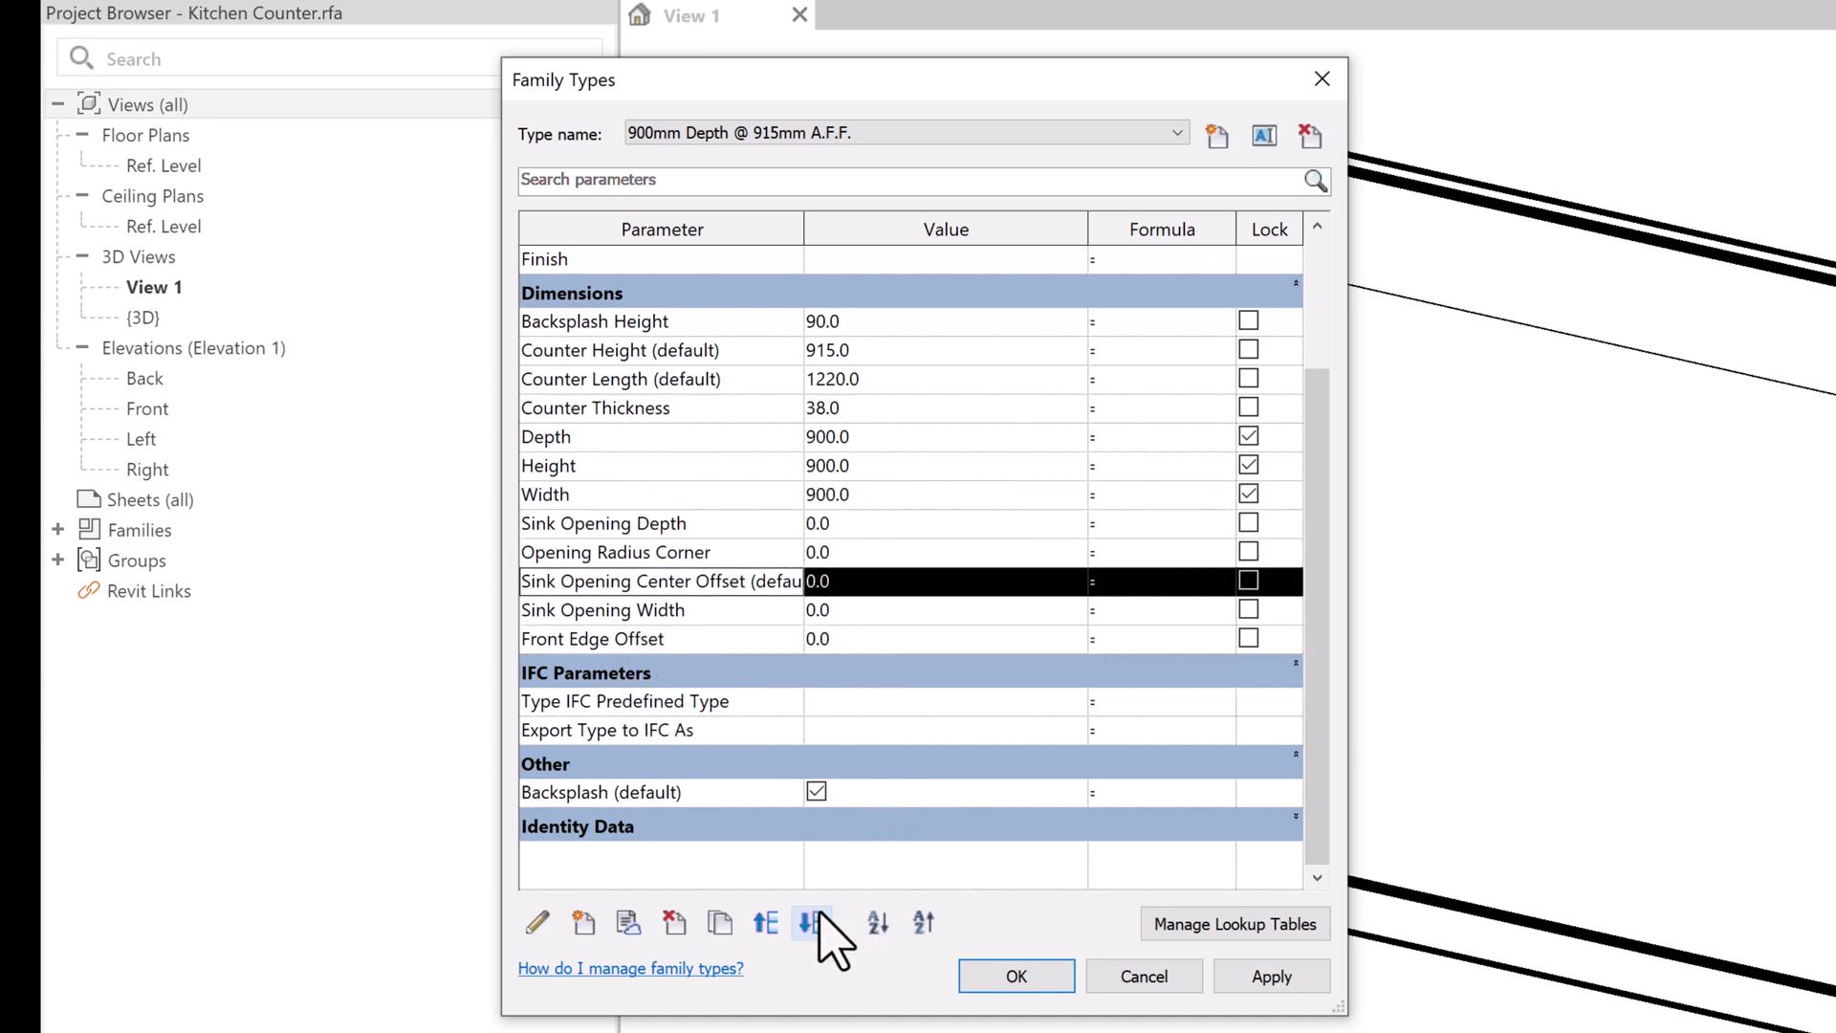
pyautogui.click(813, 921)
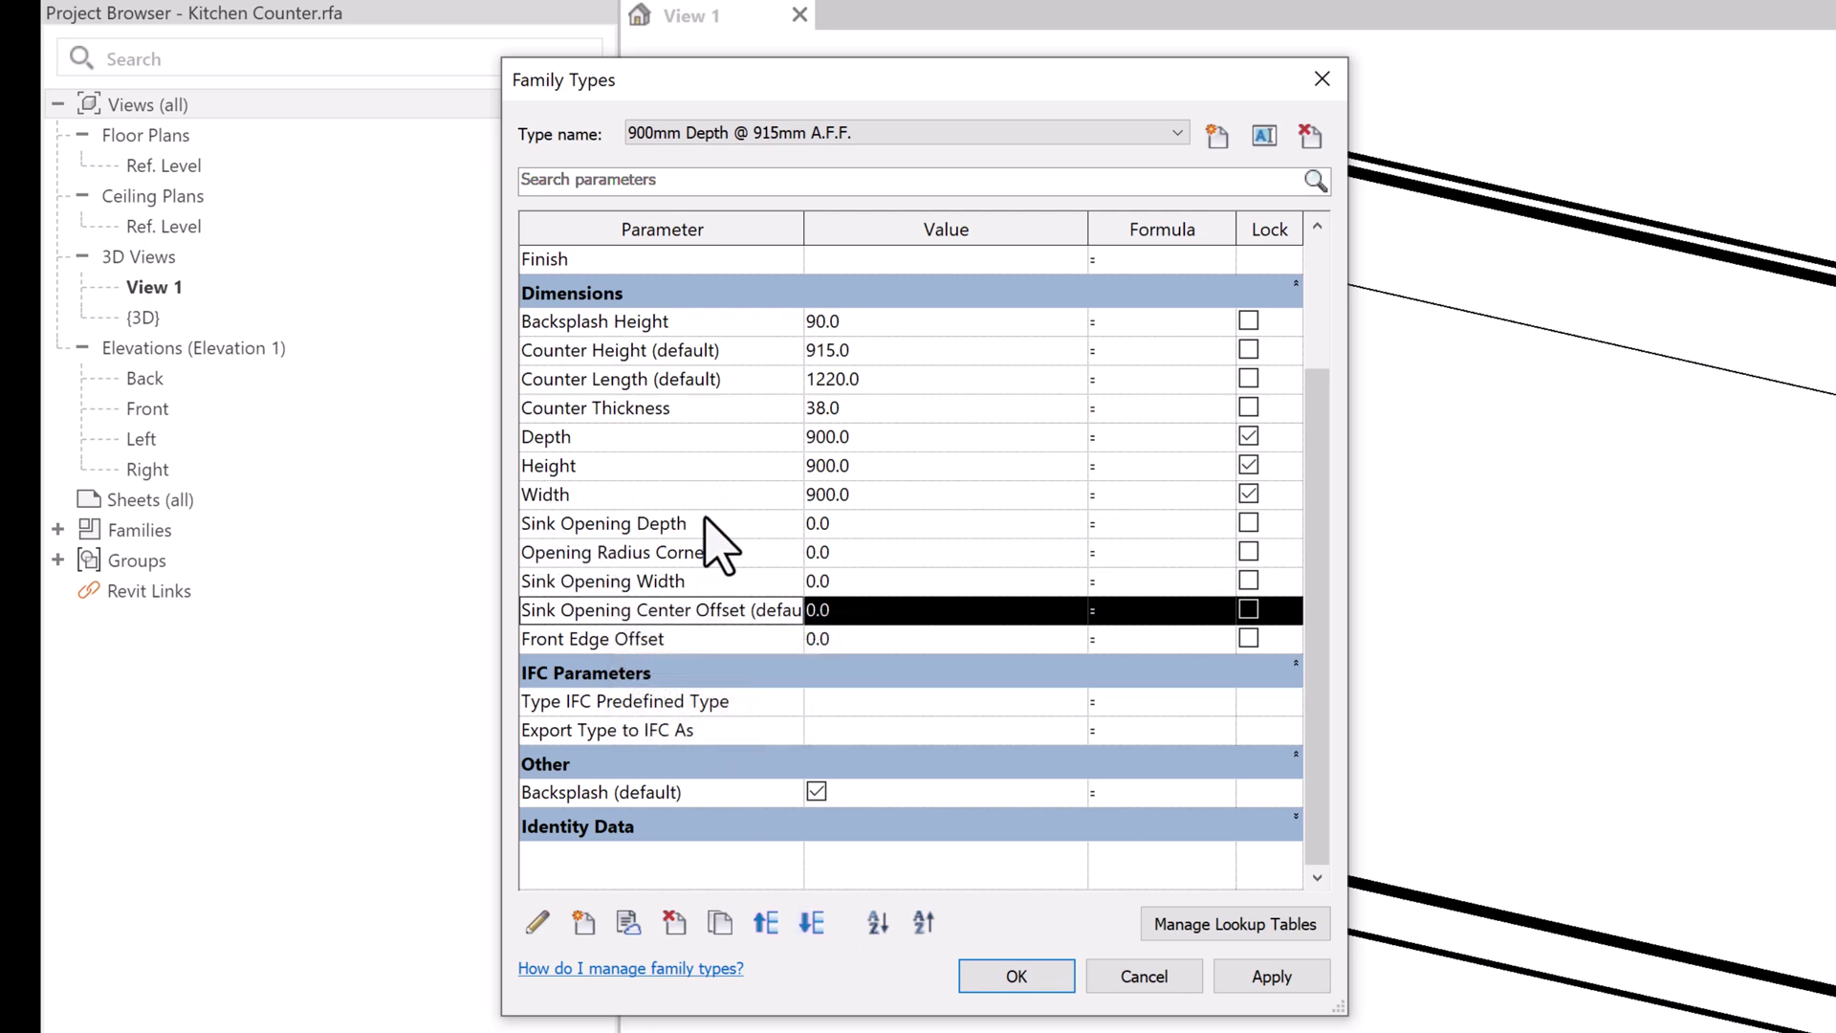
pyautogui.click(660, 552)
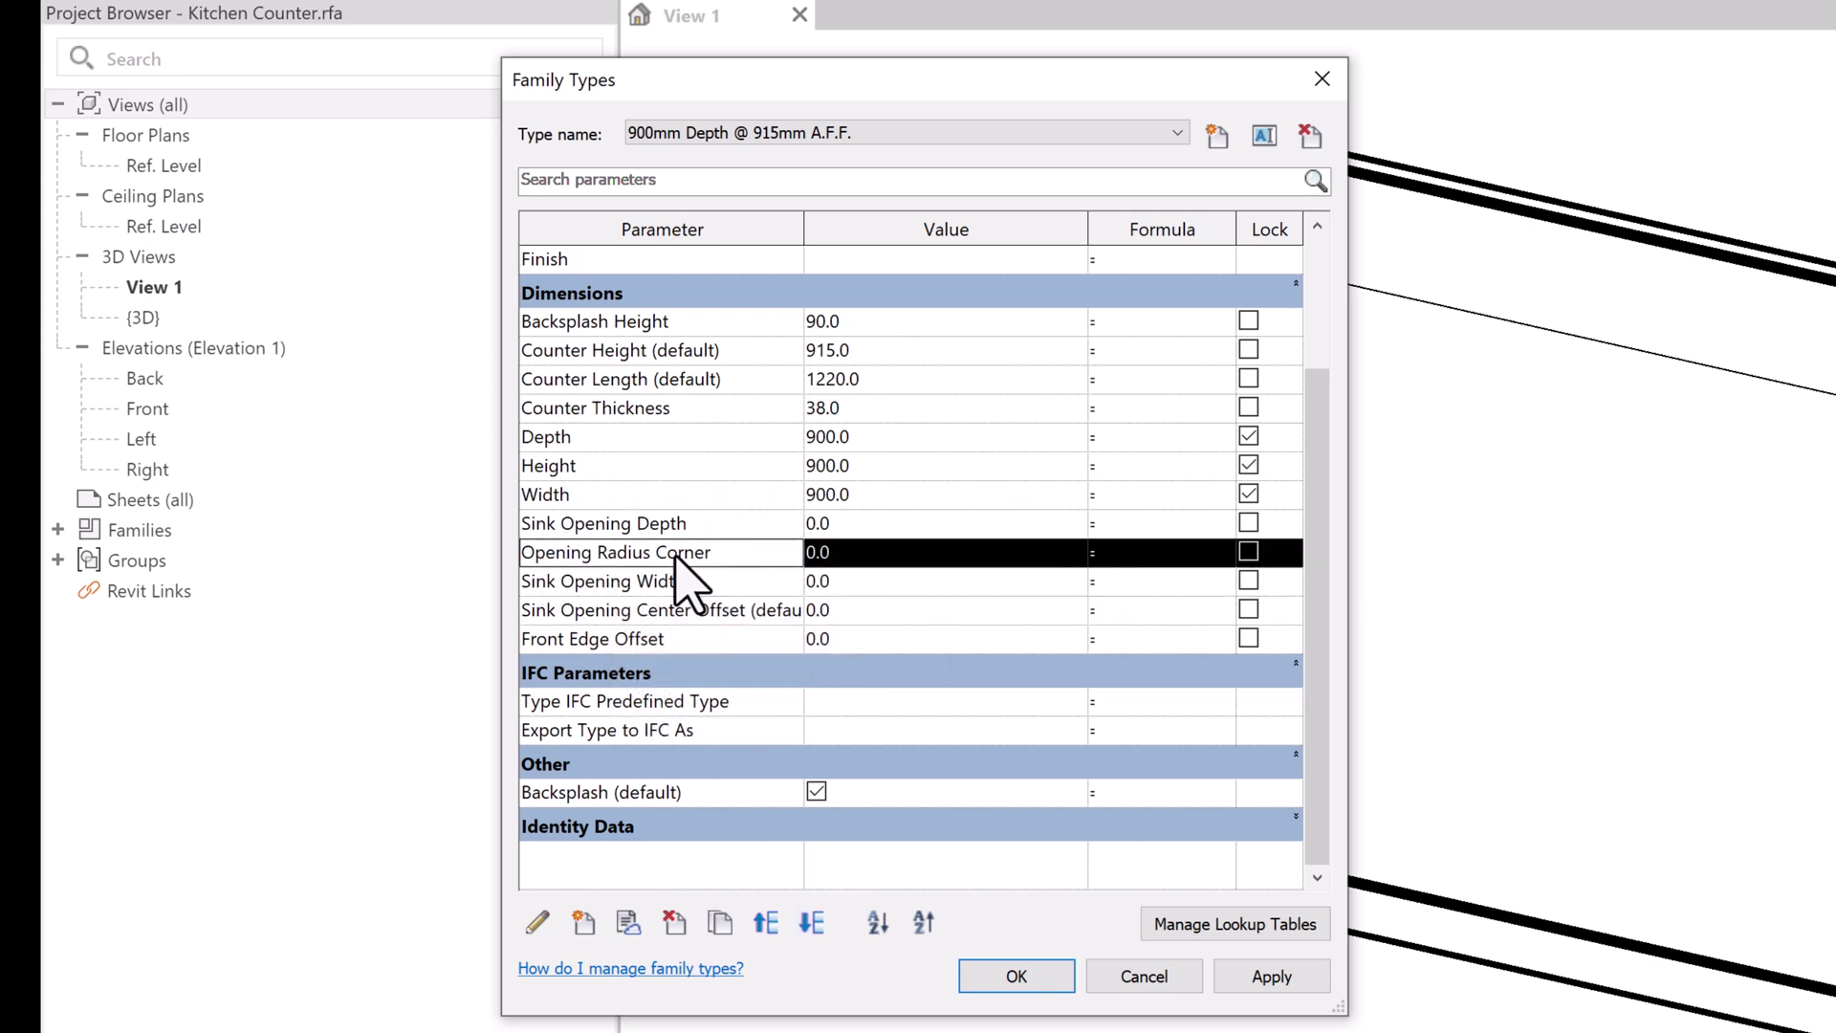
pyautogui.click(813, 921)
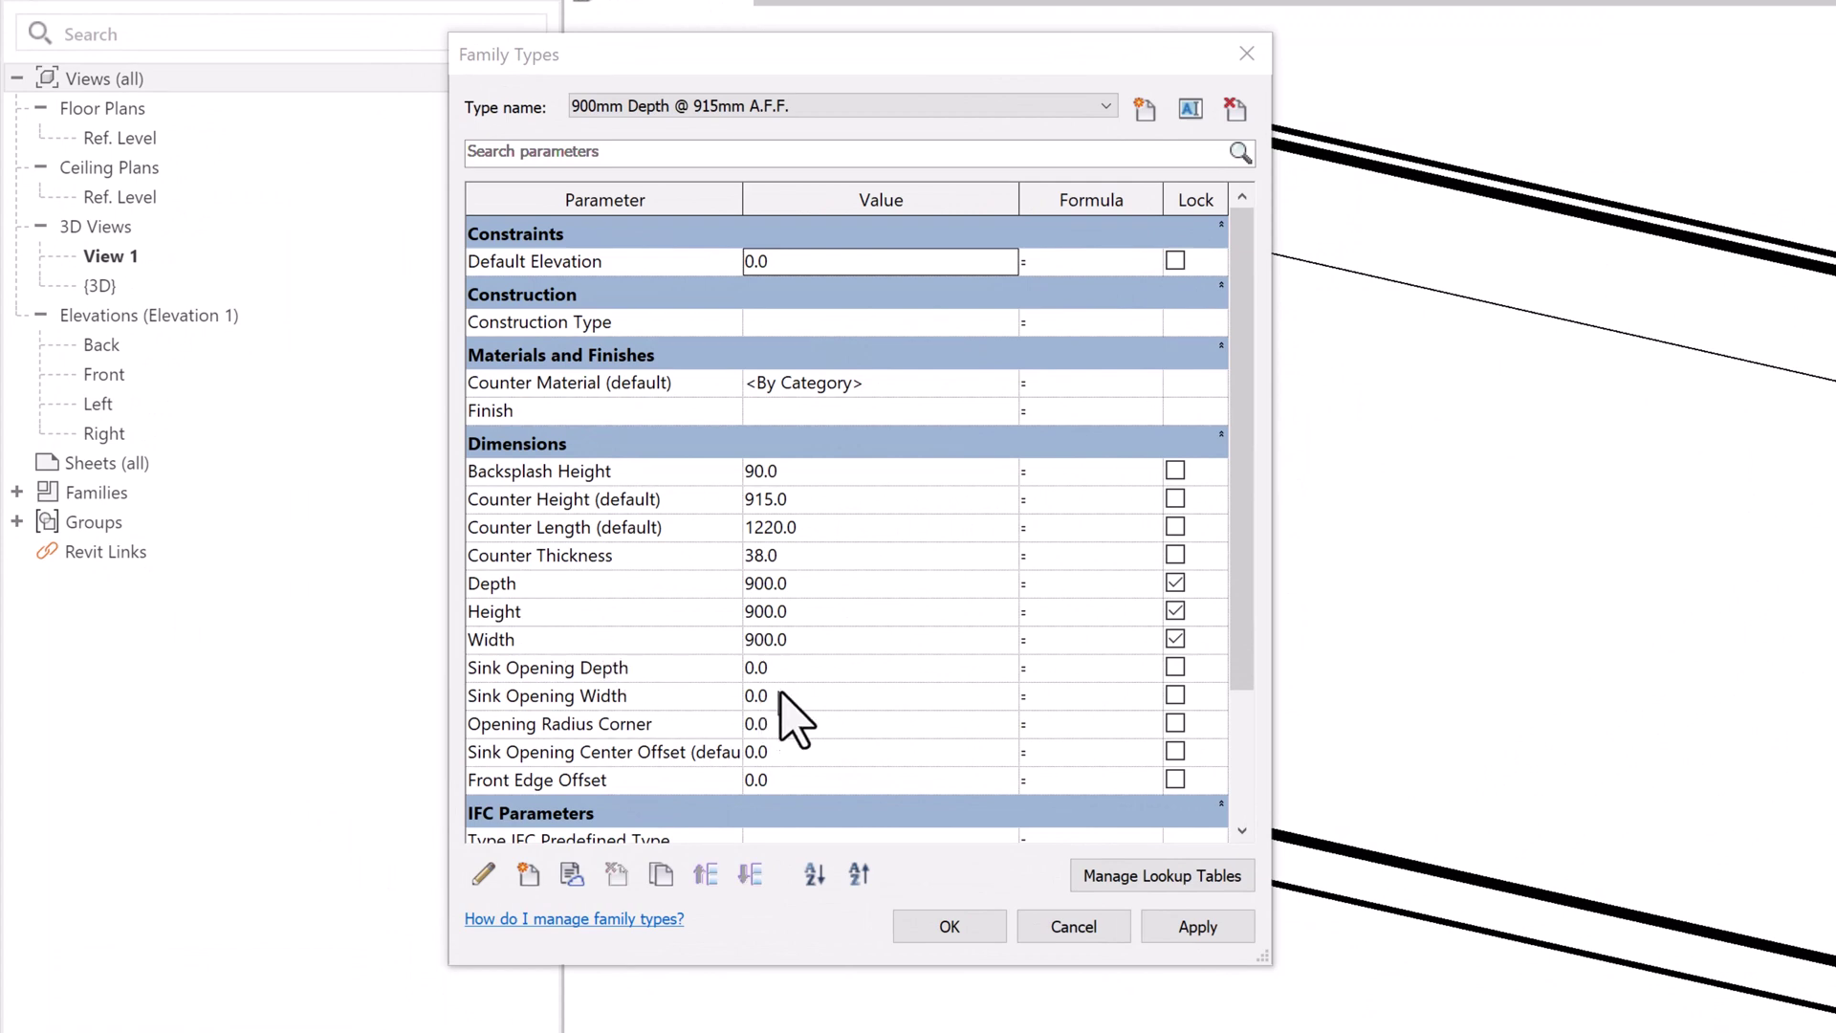
# Step: Set Sink Opening Depth to 450, Sink Opening Width to 785 and Opening Radius Corner to 13
pyautogui.click(800, 669)
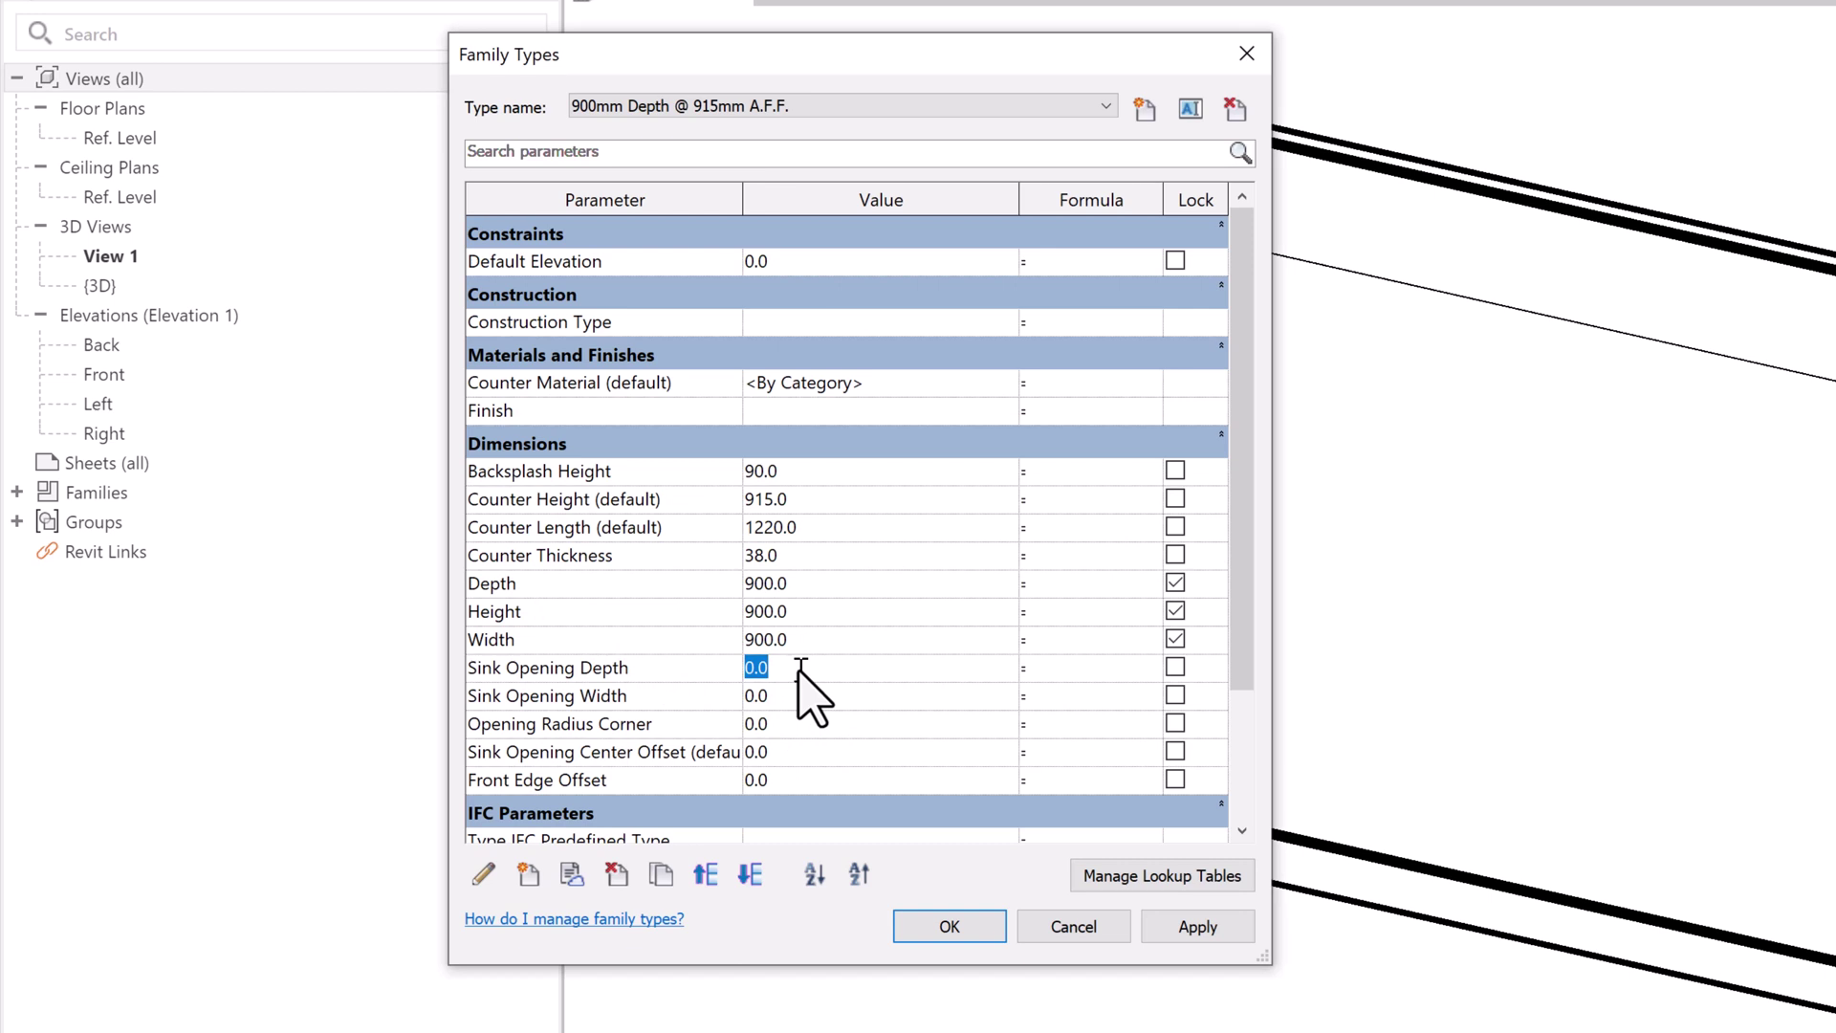
pyautogui.write('450')
pyautogui.click(789, 697)
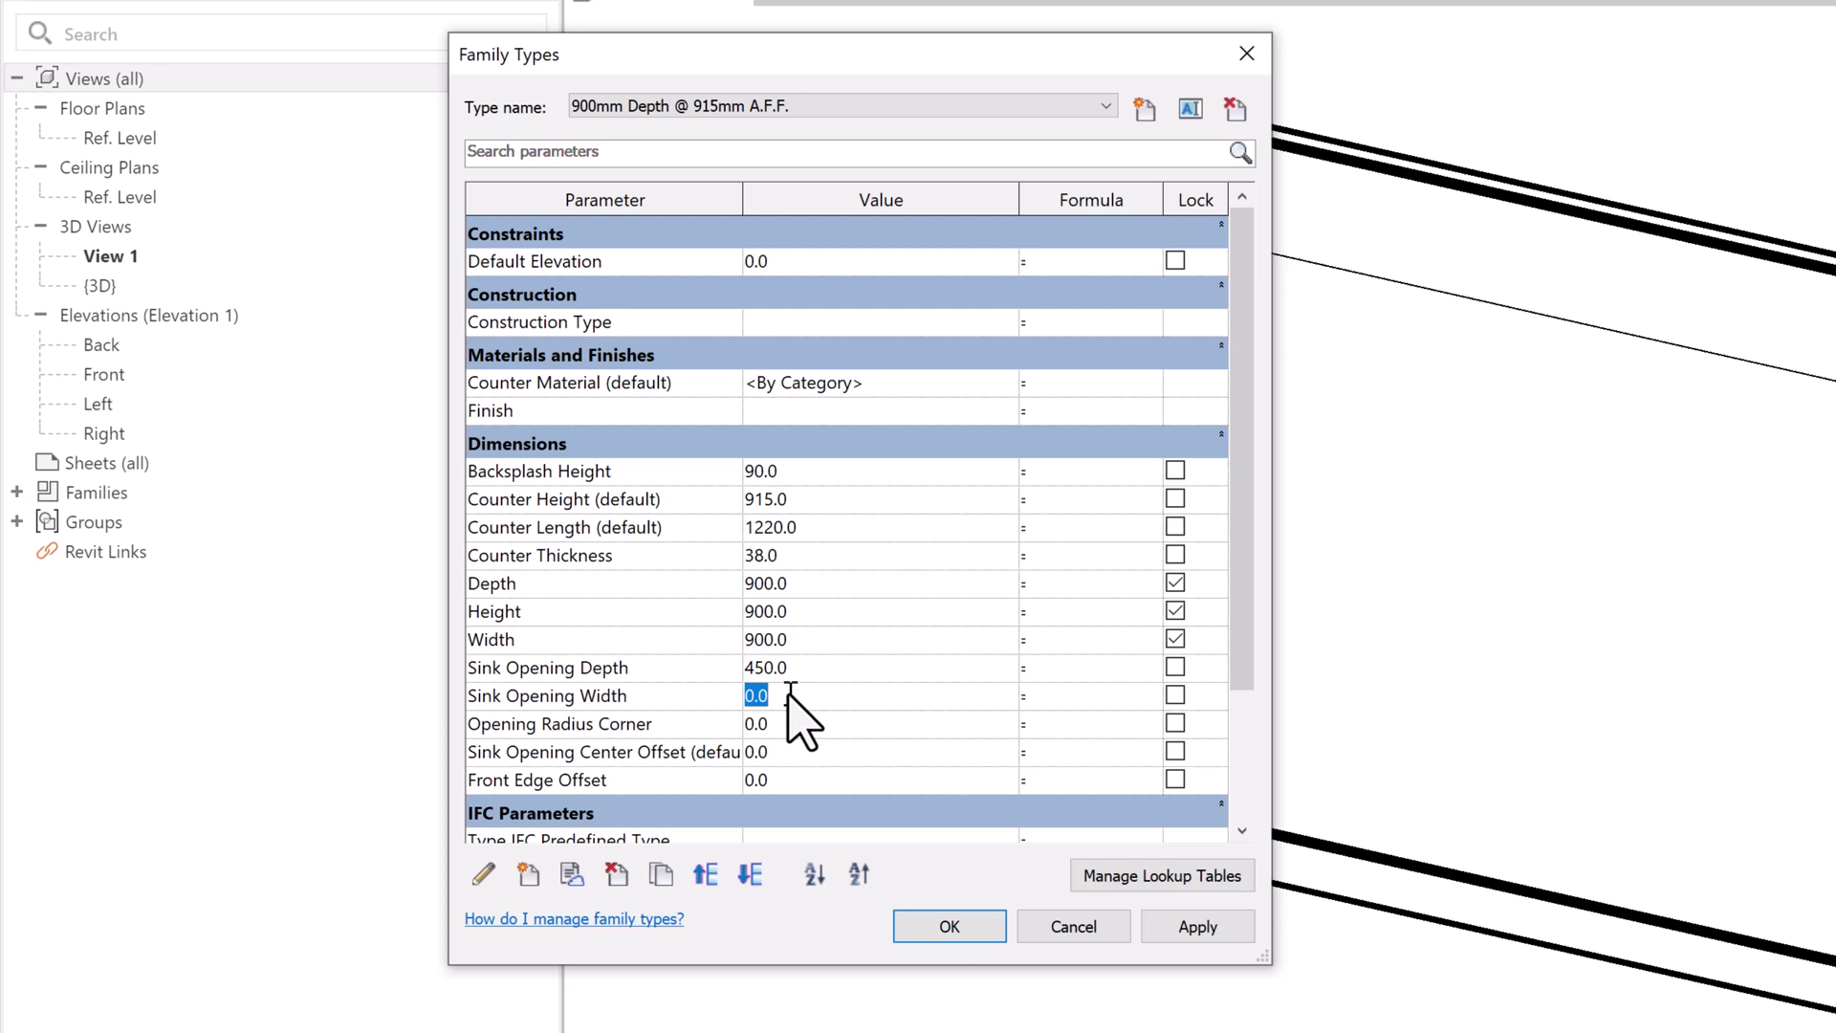
pyautogui.write('785')
pyautogui.click(789, 724)
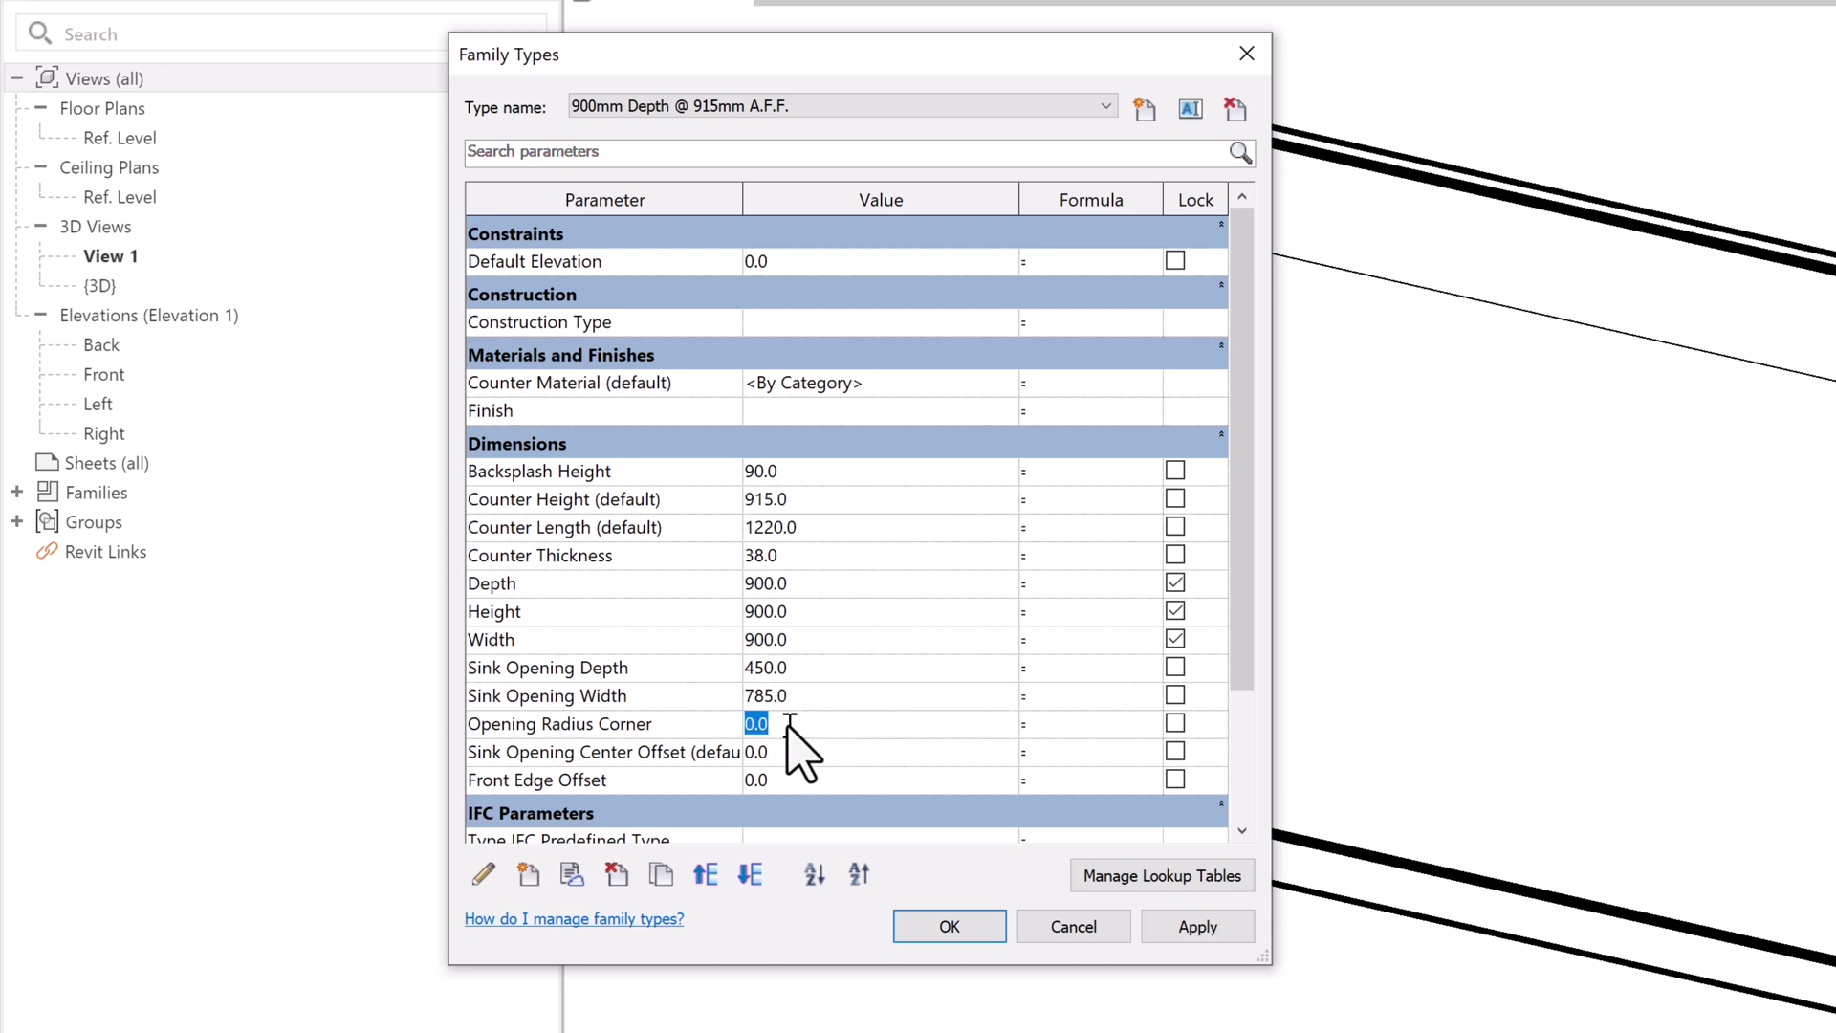
pyautogui.write('13')
# Step: Set Front Edge Offset to 65 and Sink Opening Center Offset to 1200, and accept the family type changes
pyautogui.click(811, 752)
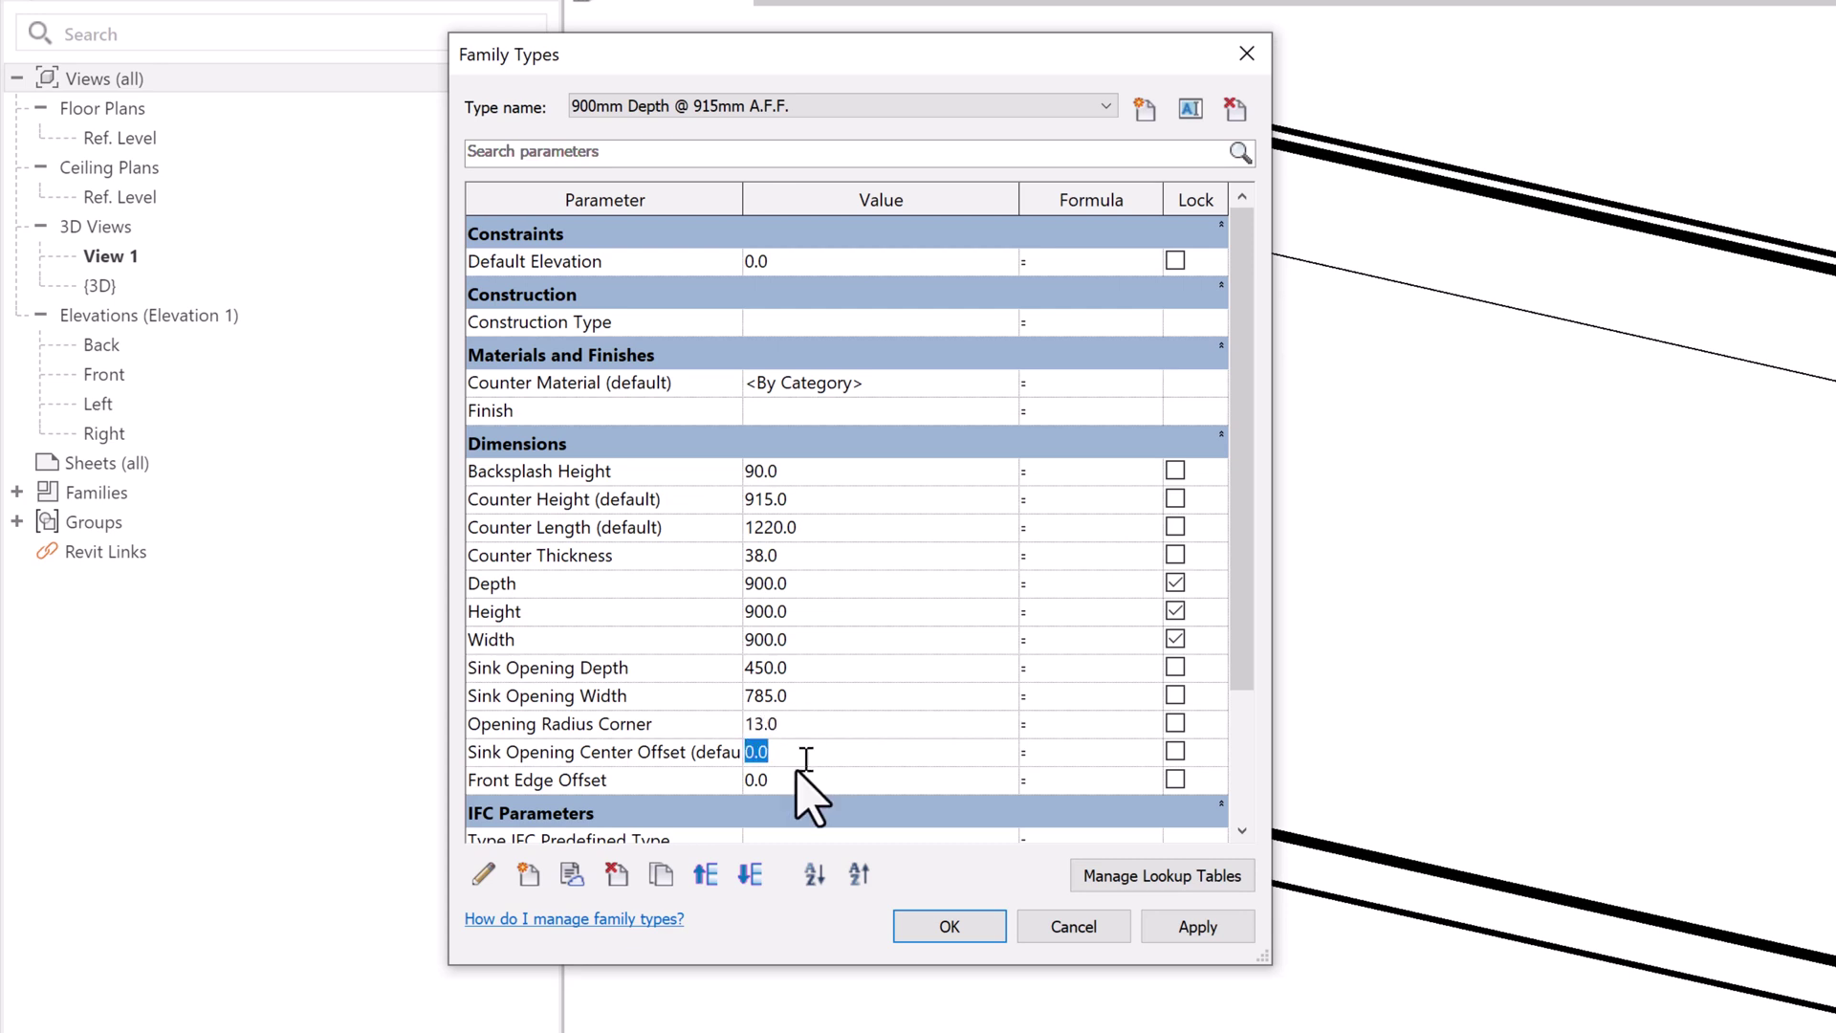
pyautogui.click(793, 781)
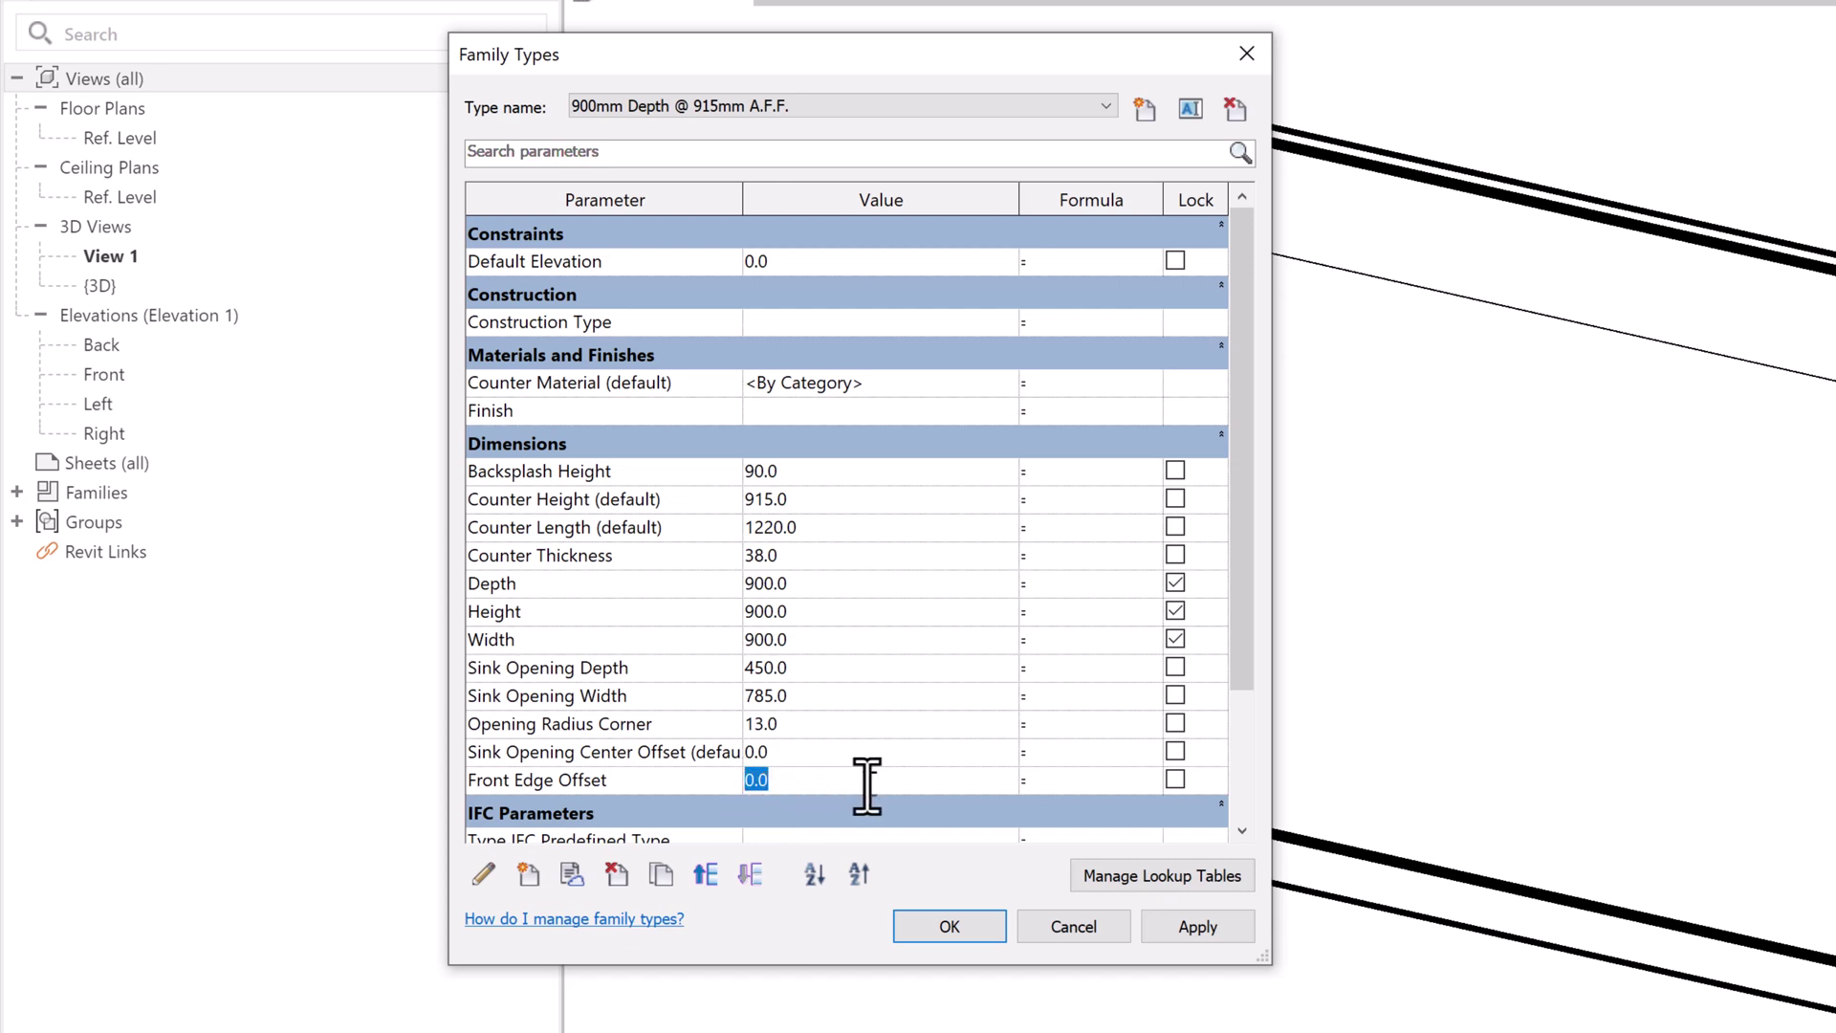
pyautogui.write('65')
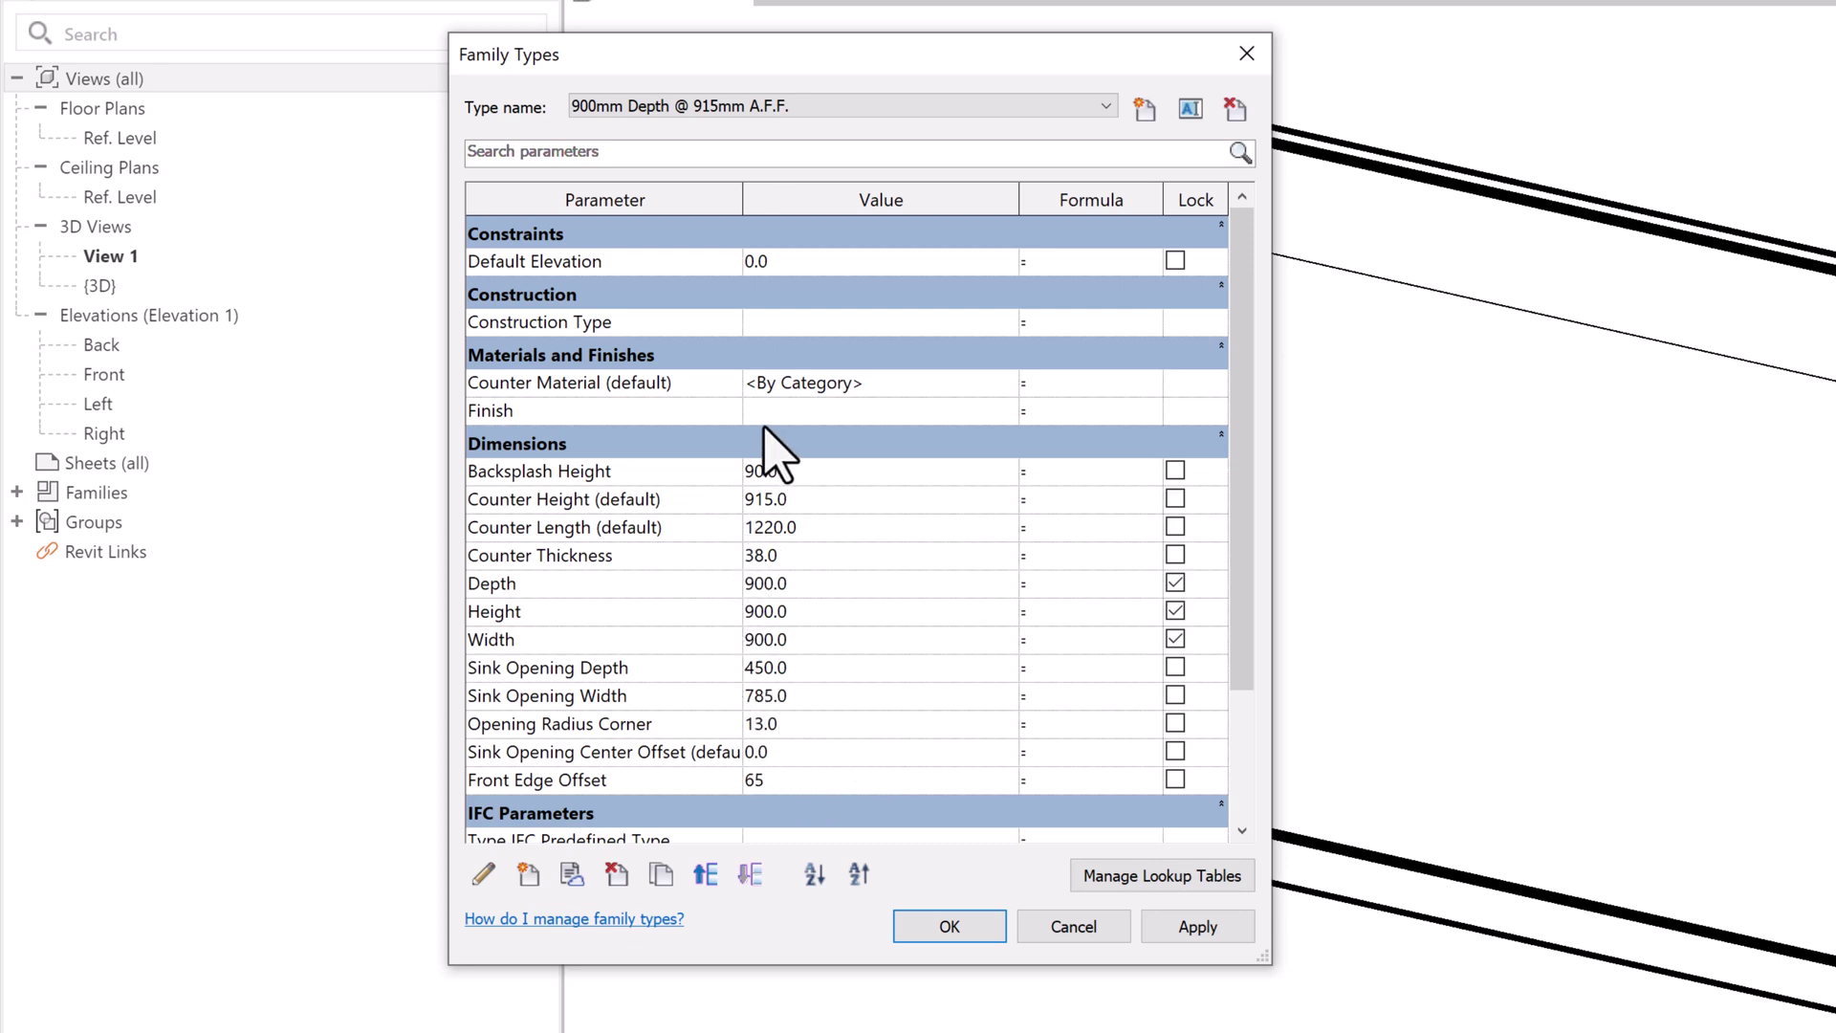
pyautogui.click(799, 757)
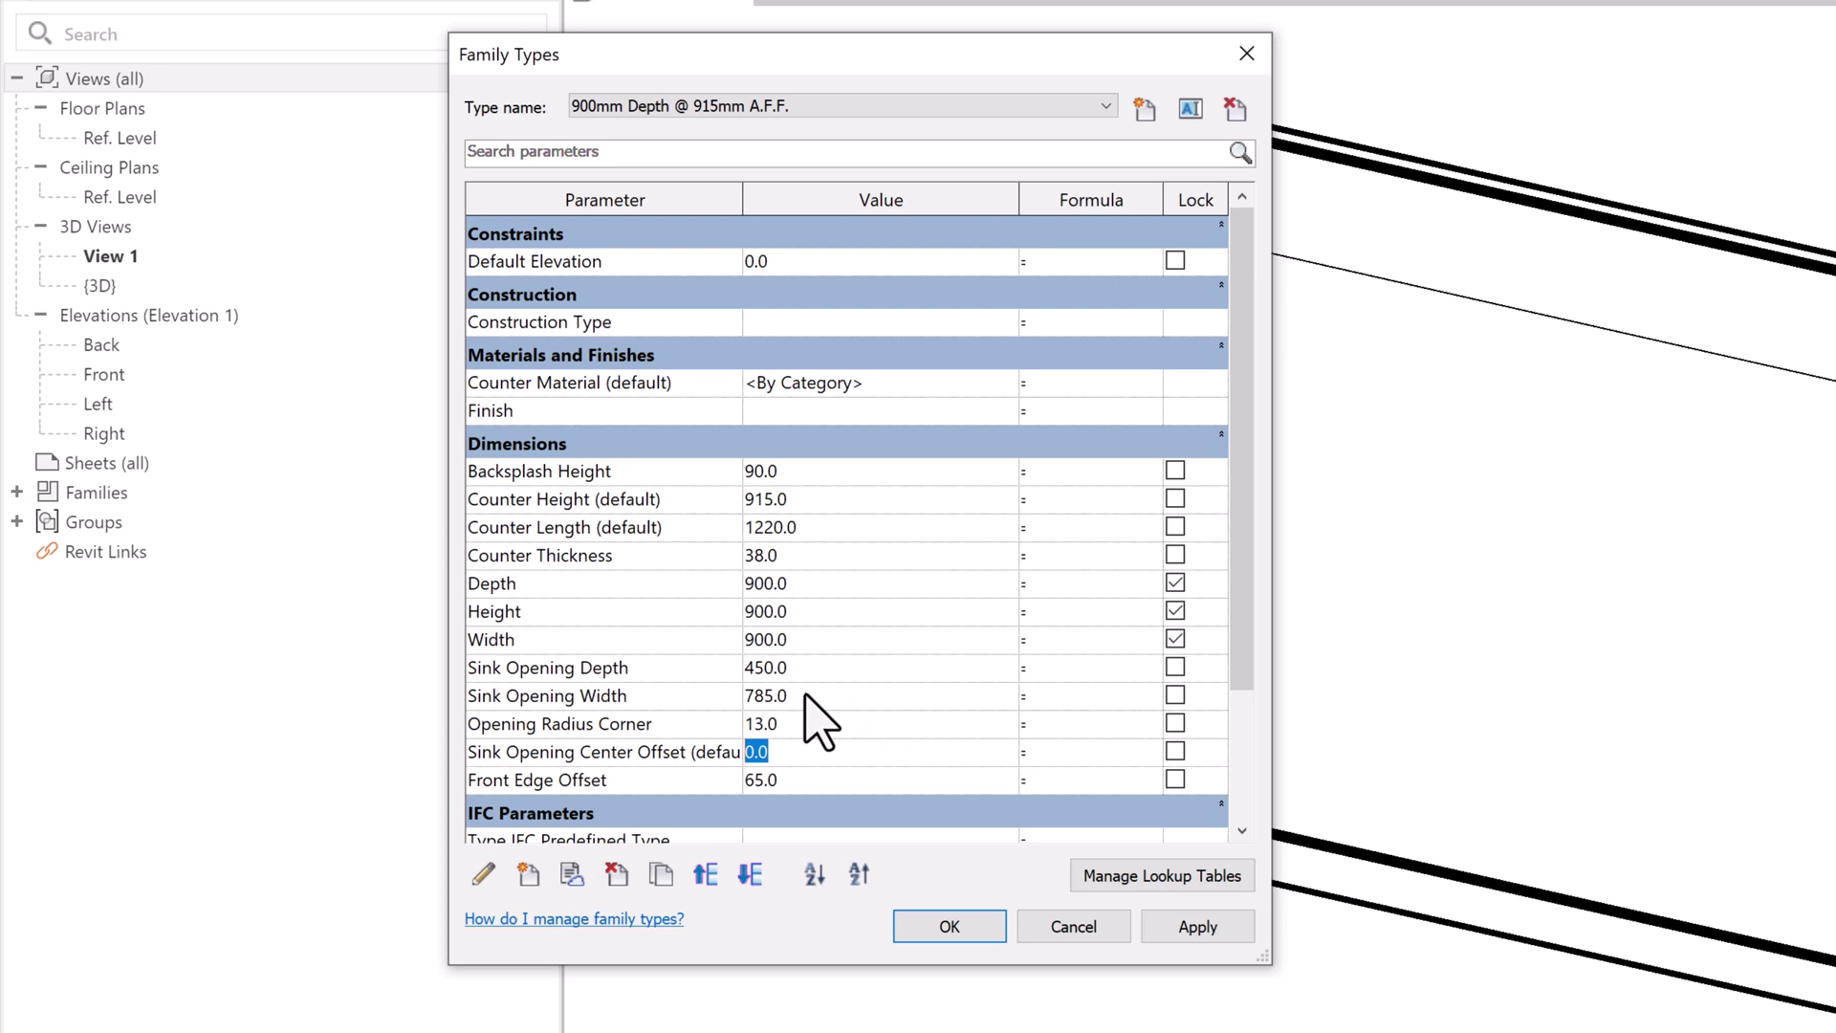
pyautogui.write('1200')
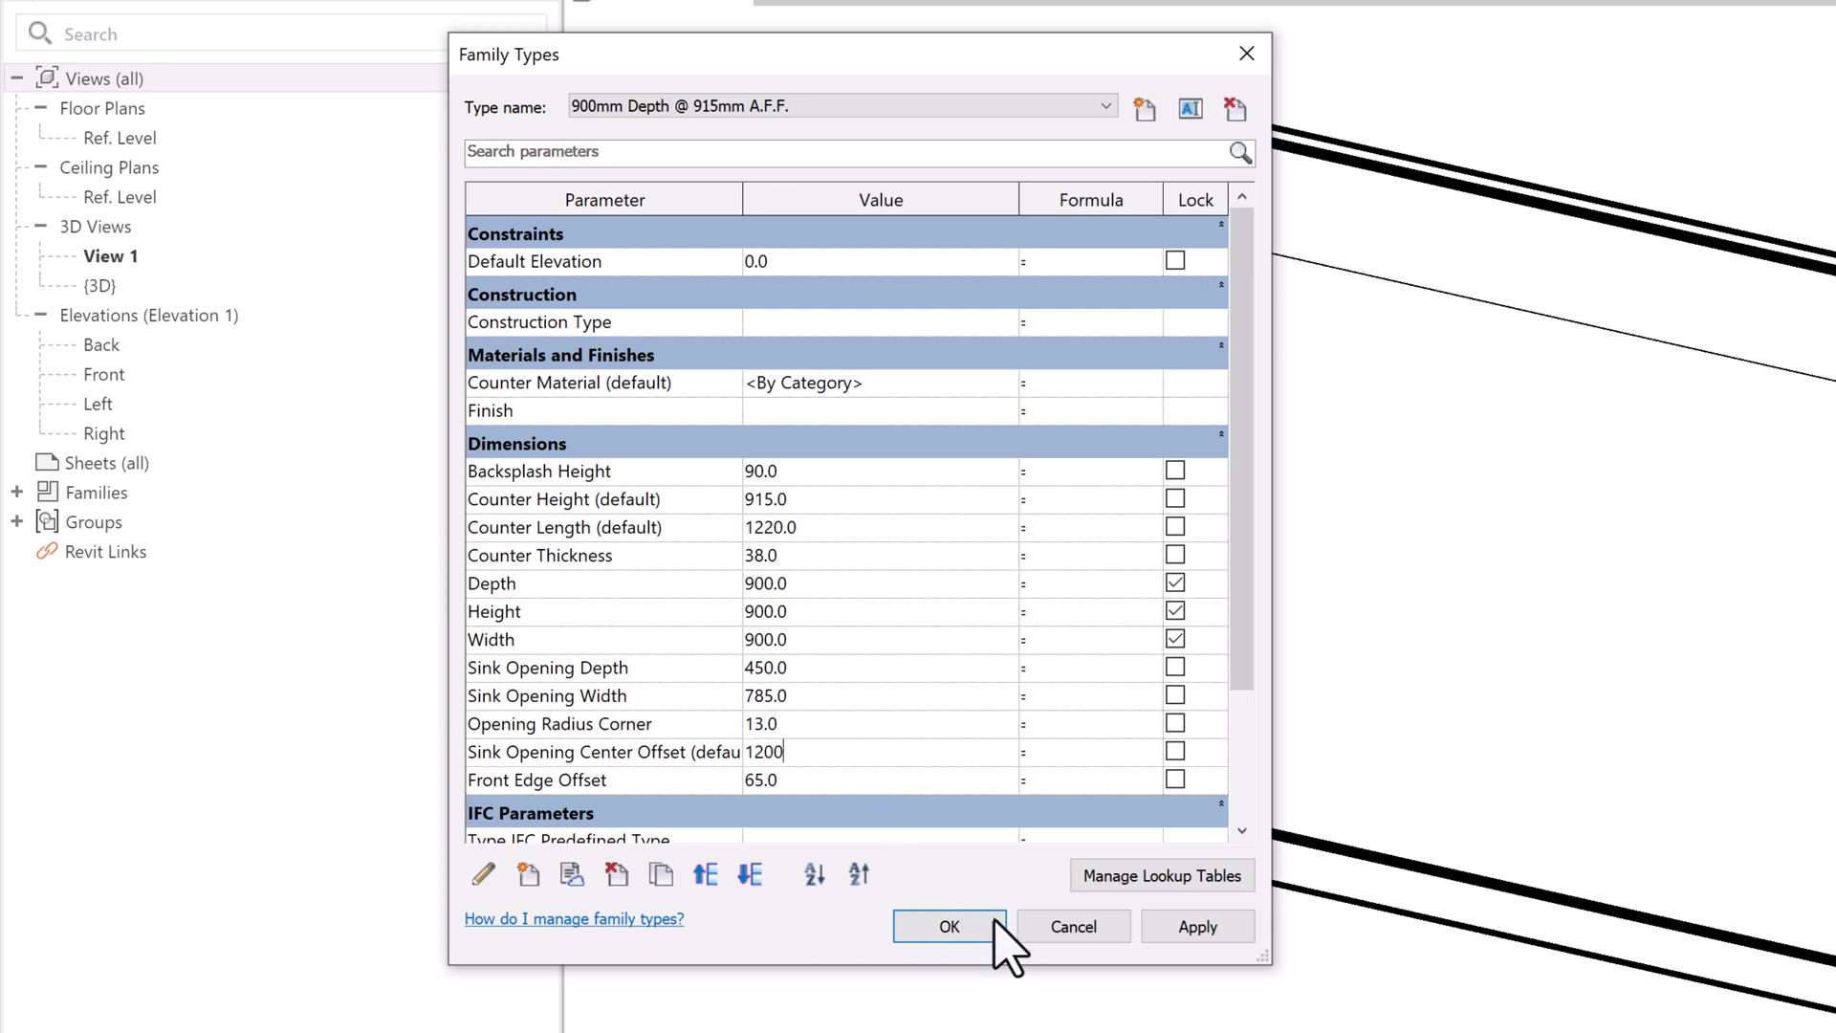
pyautogui.click(969, 924)
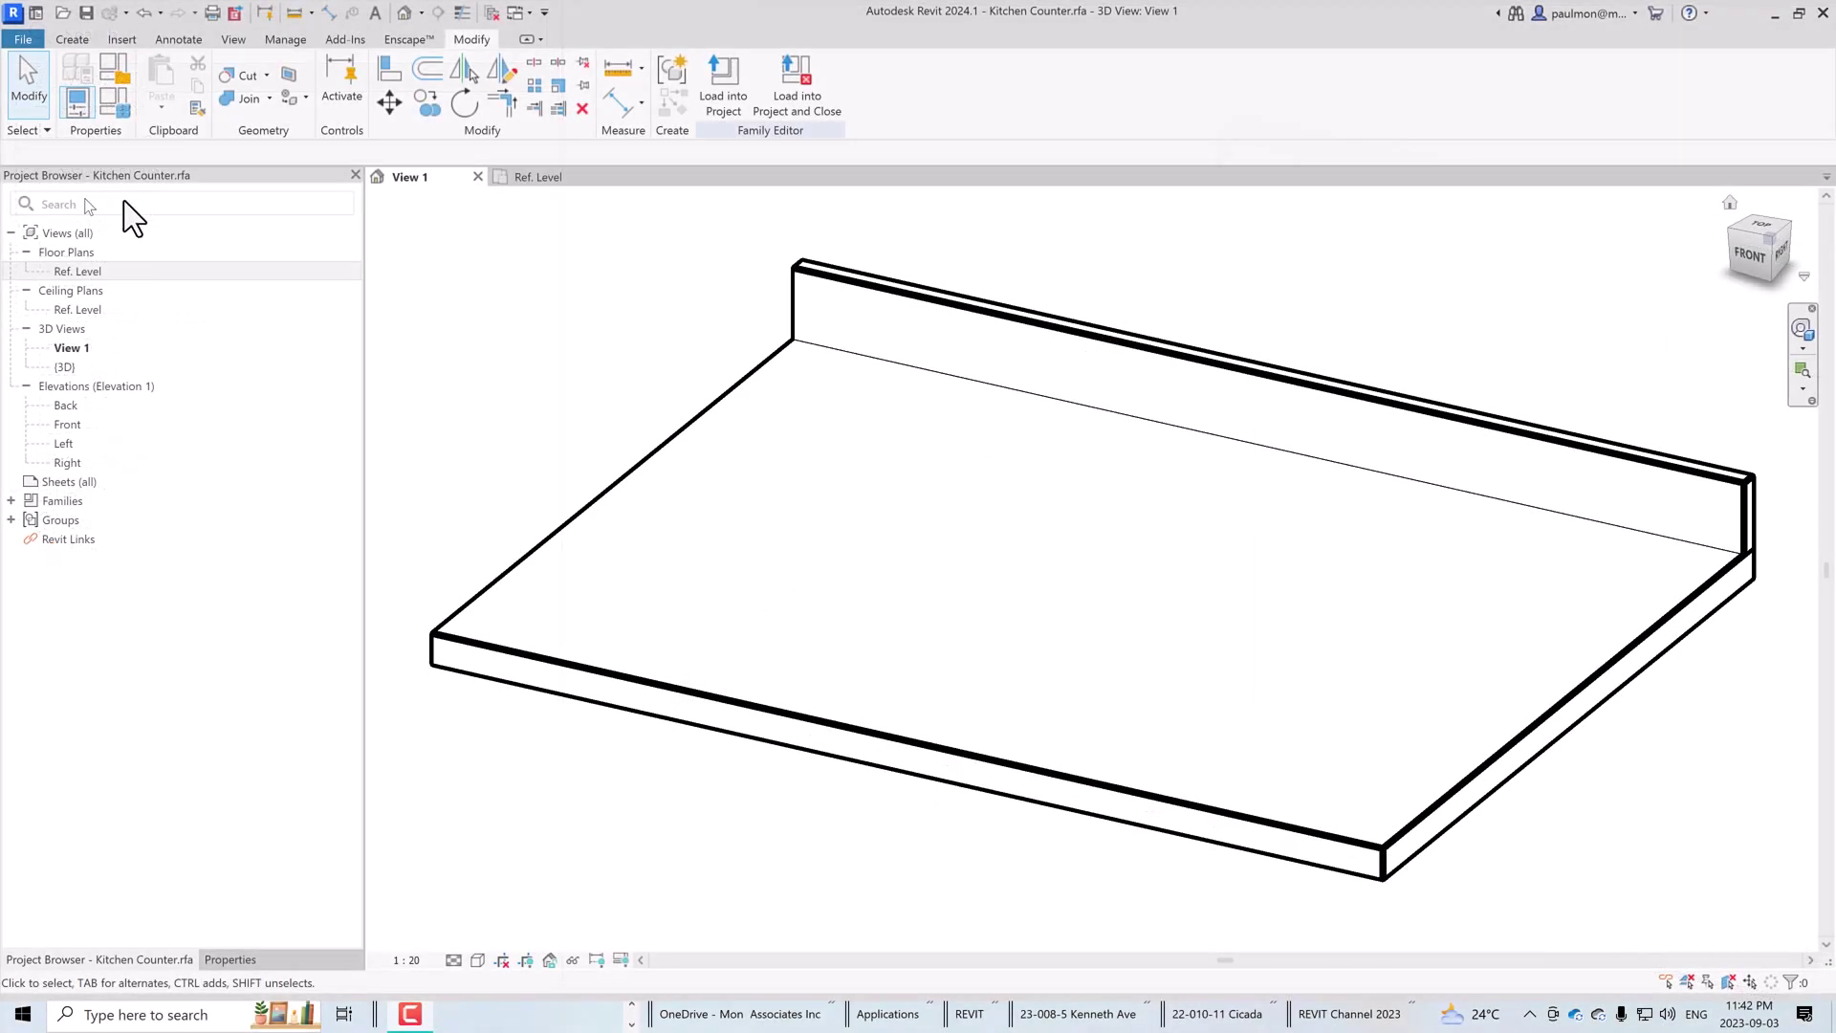
# Step: In the Ref. Level floor plan, set the family's Counter Length parameter to 3000
pyautogui.doubleClick(82, 271)
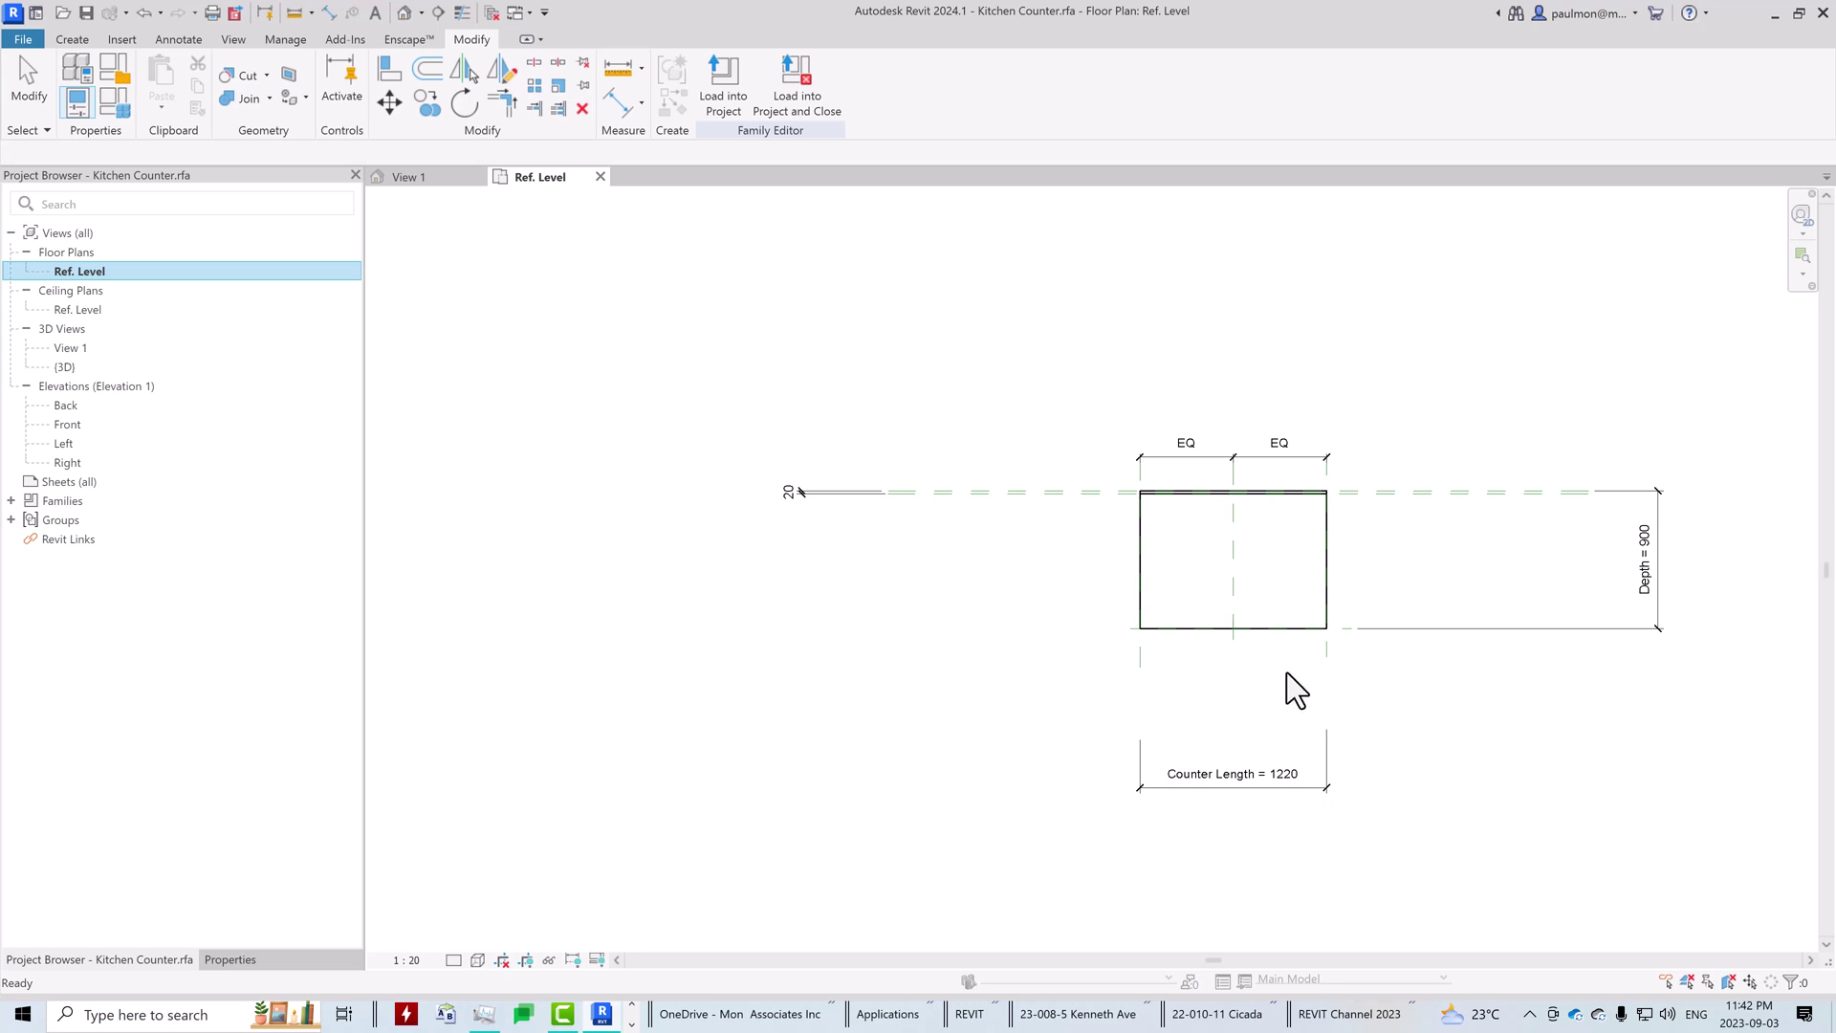
pyautogui.click(109, 99)
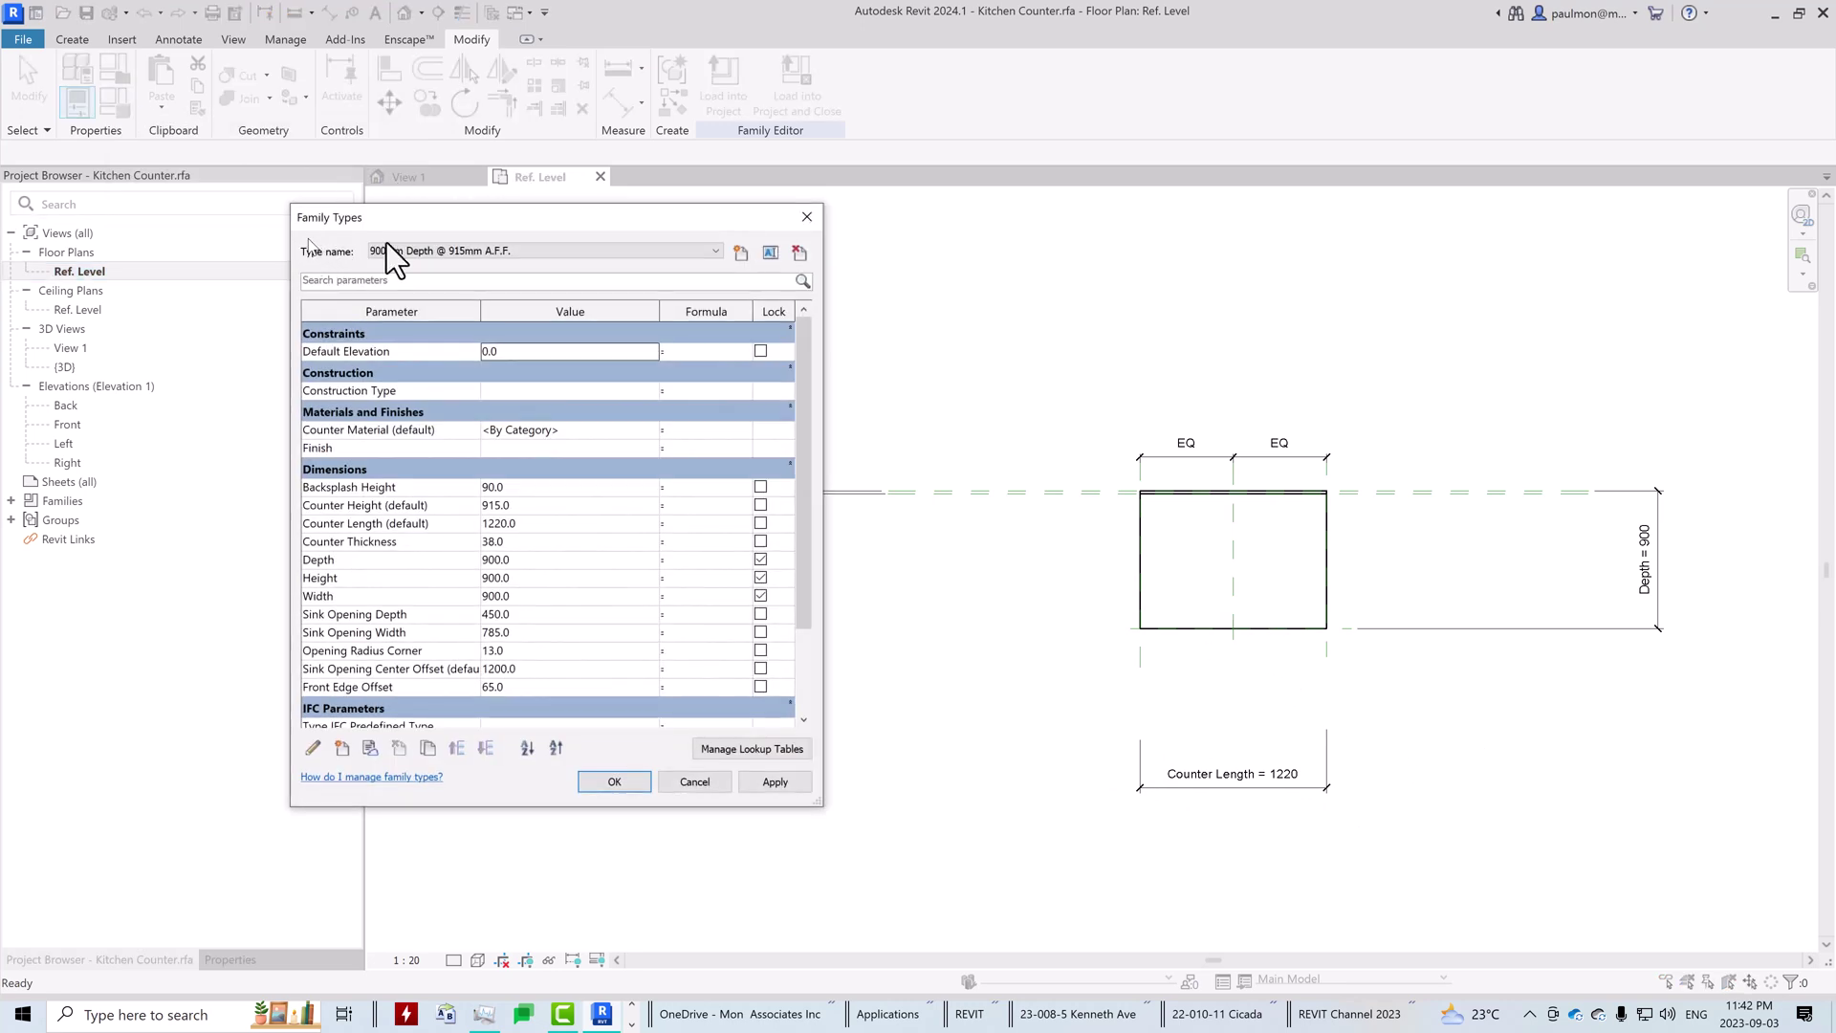
pyautogui.click(525, 525)
pyautogui.click(513, 522)
pyautogui.doubleClick(512, 522)
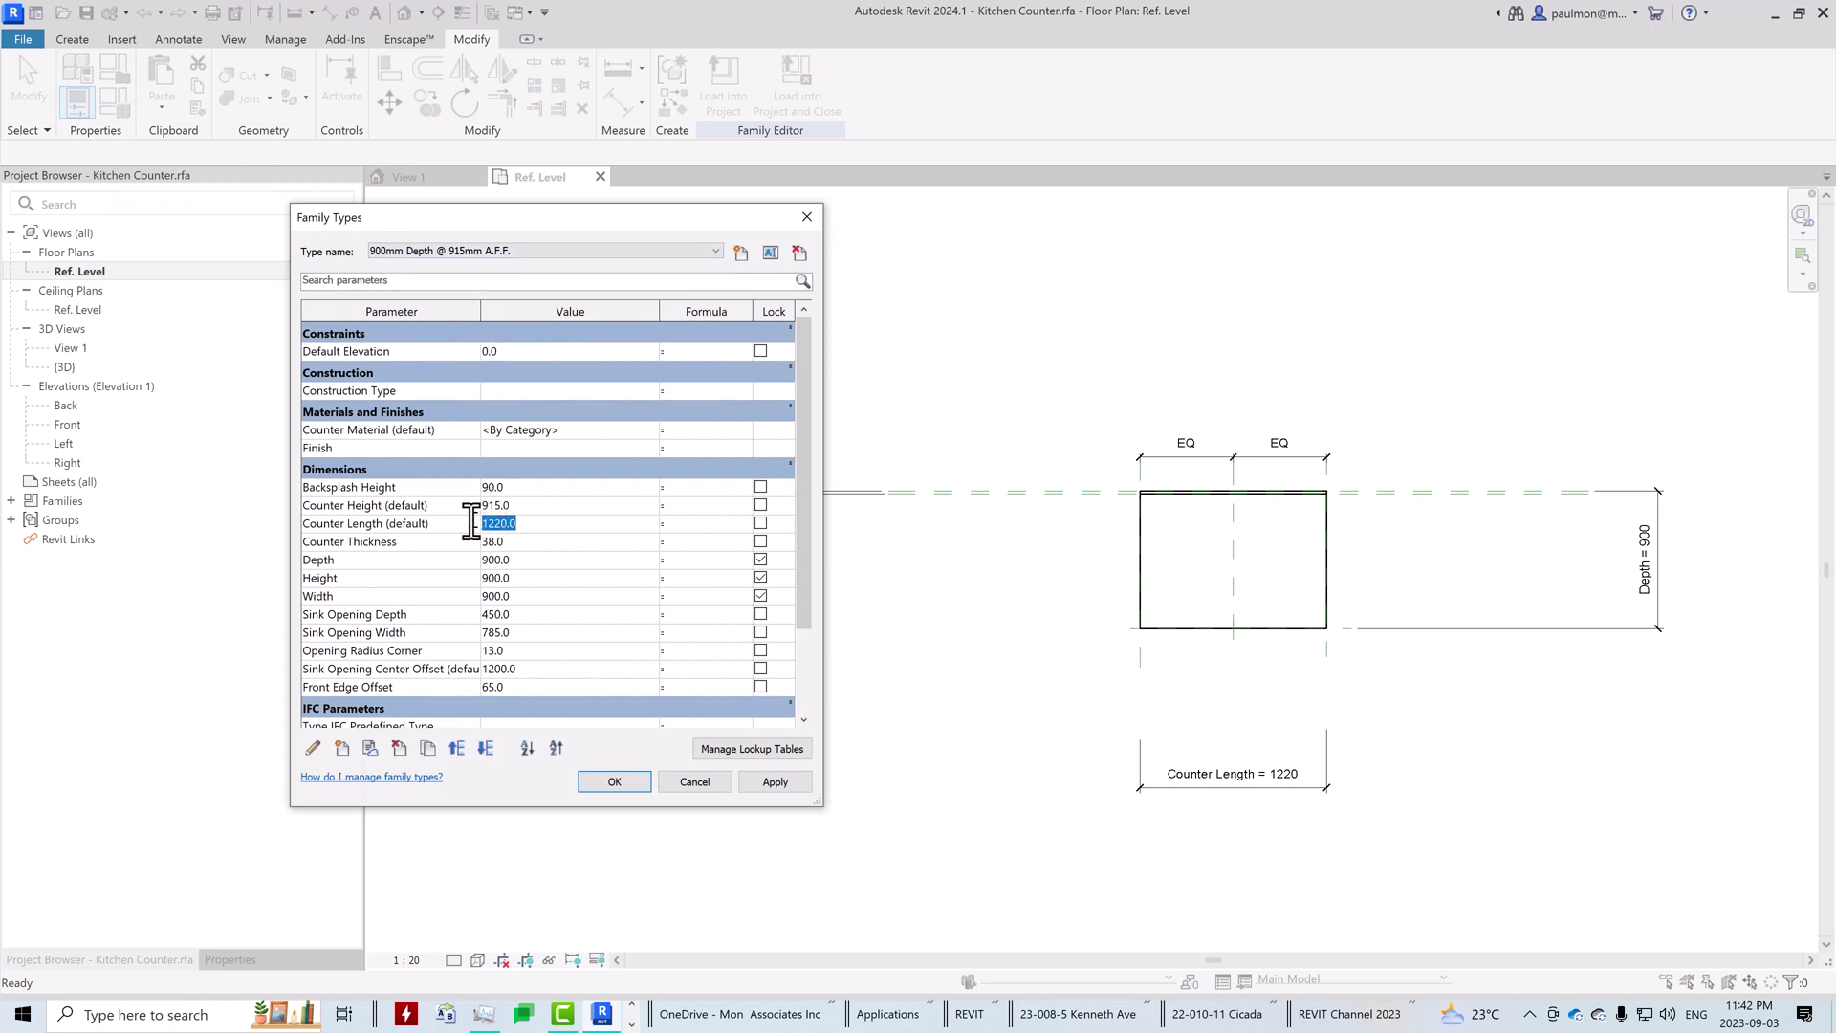
pyautogui.write('3000')
pyautogui.click(792, 790)
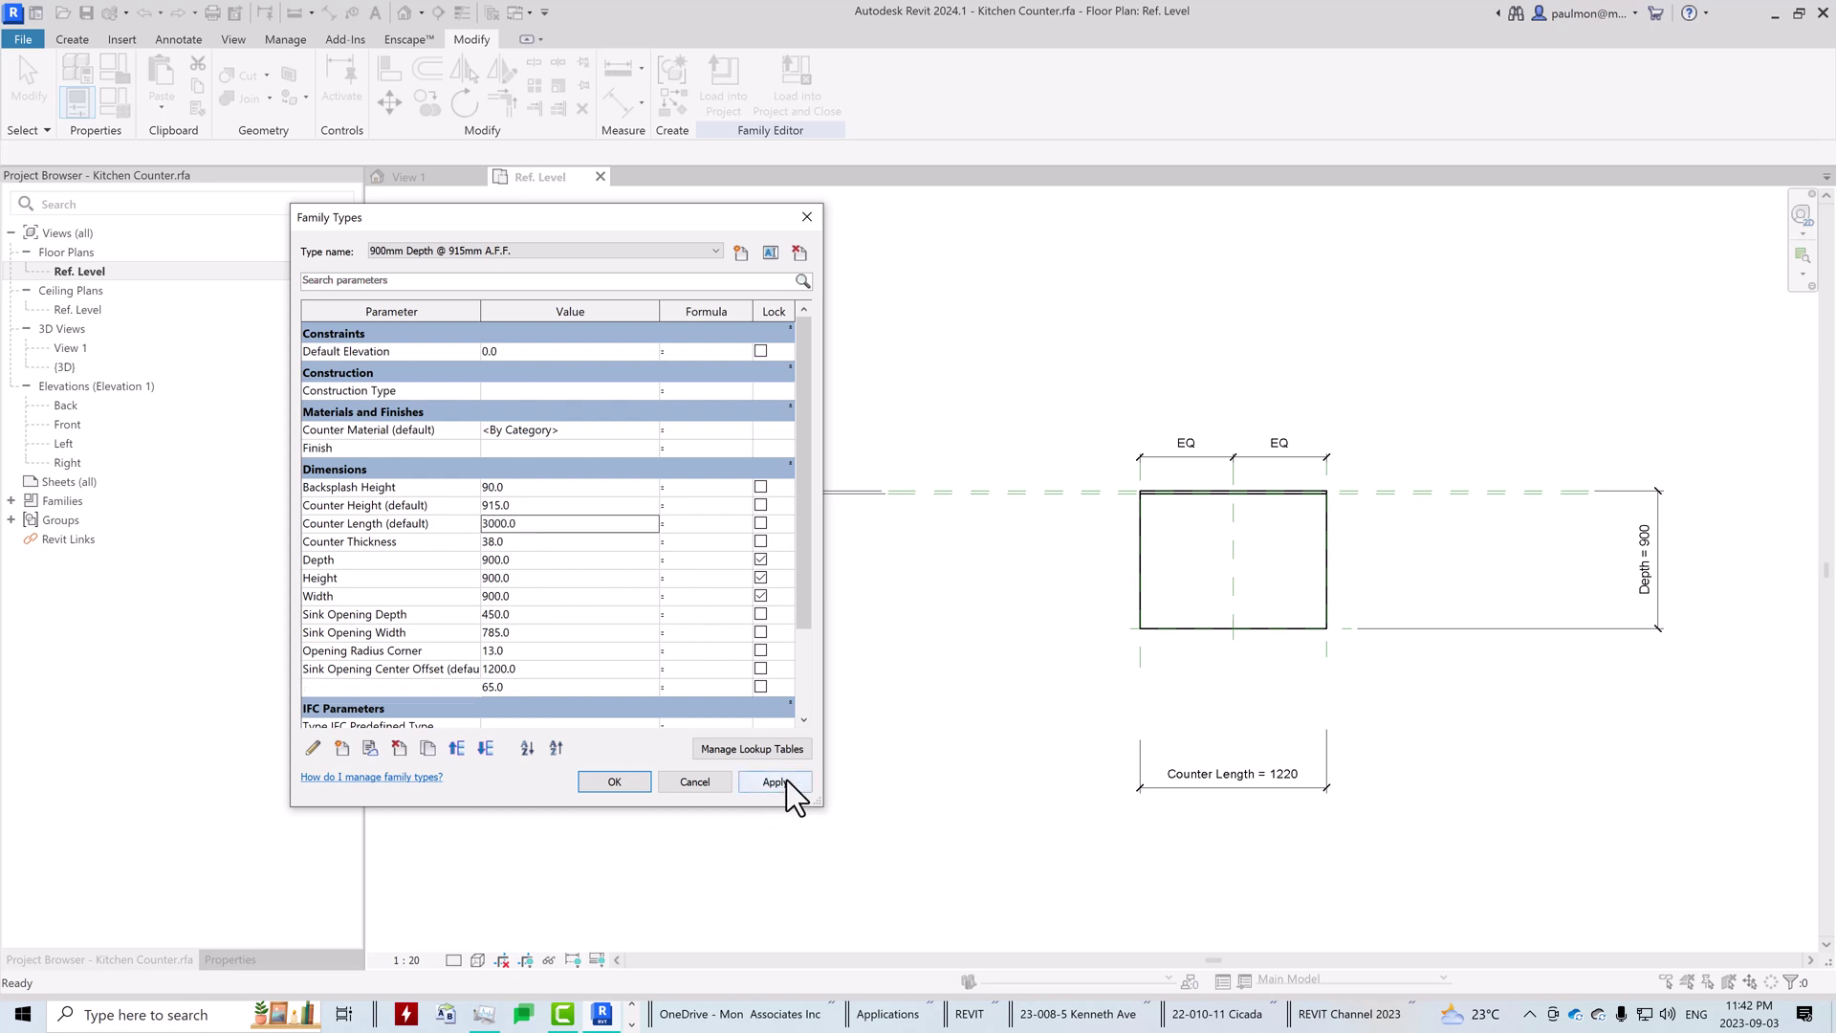
pyautogui.click(614, 783)
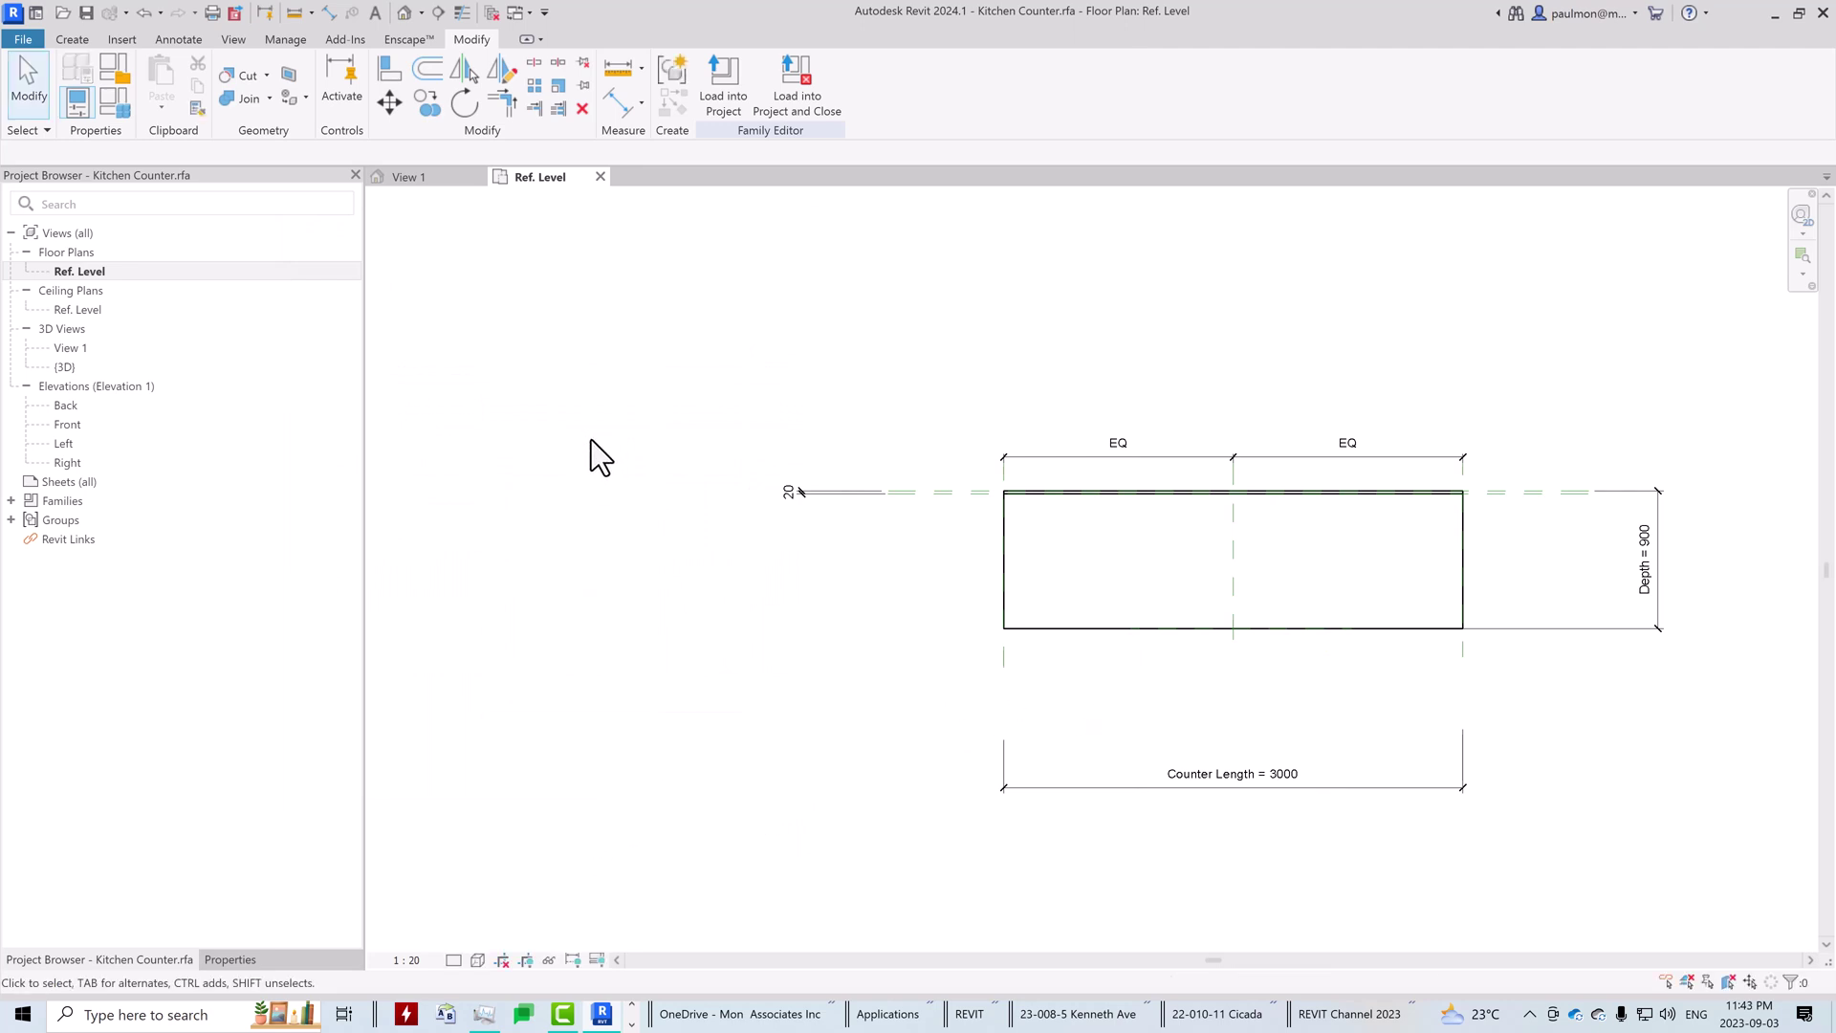
# Step: Draw a vertical reference plane across the counter, about 1014 mm from its left edge
pyautogui.click(75, 41)
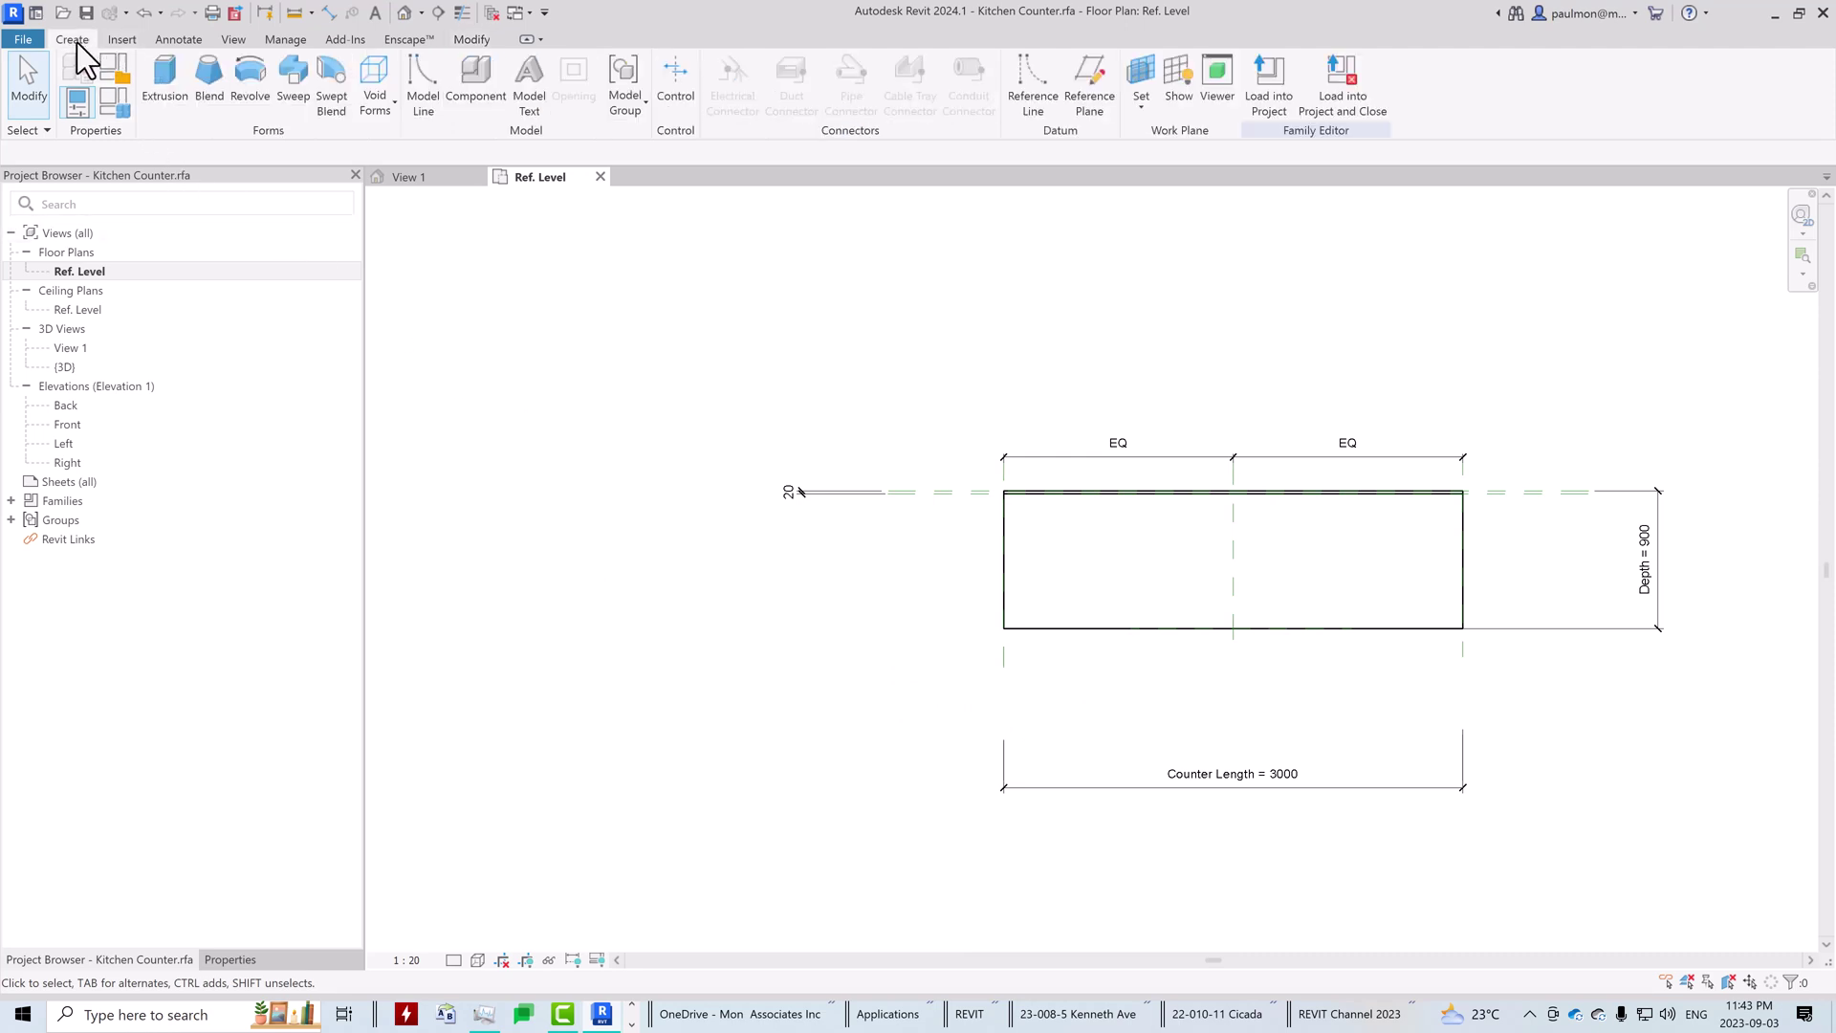
pyautogui.click(1081, 107)
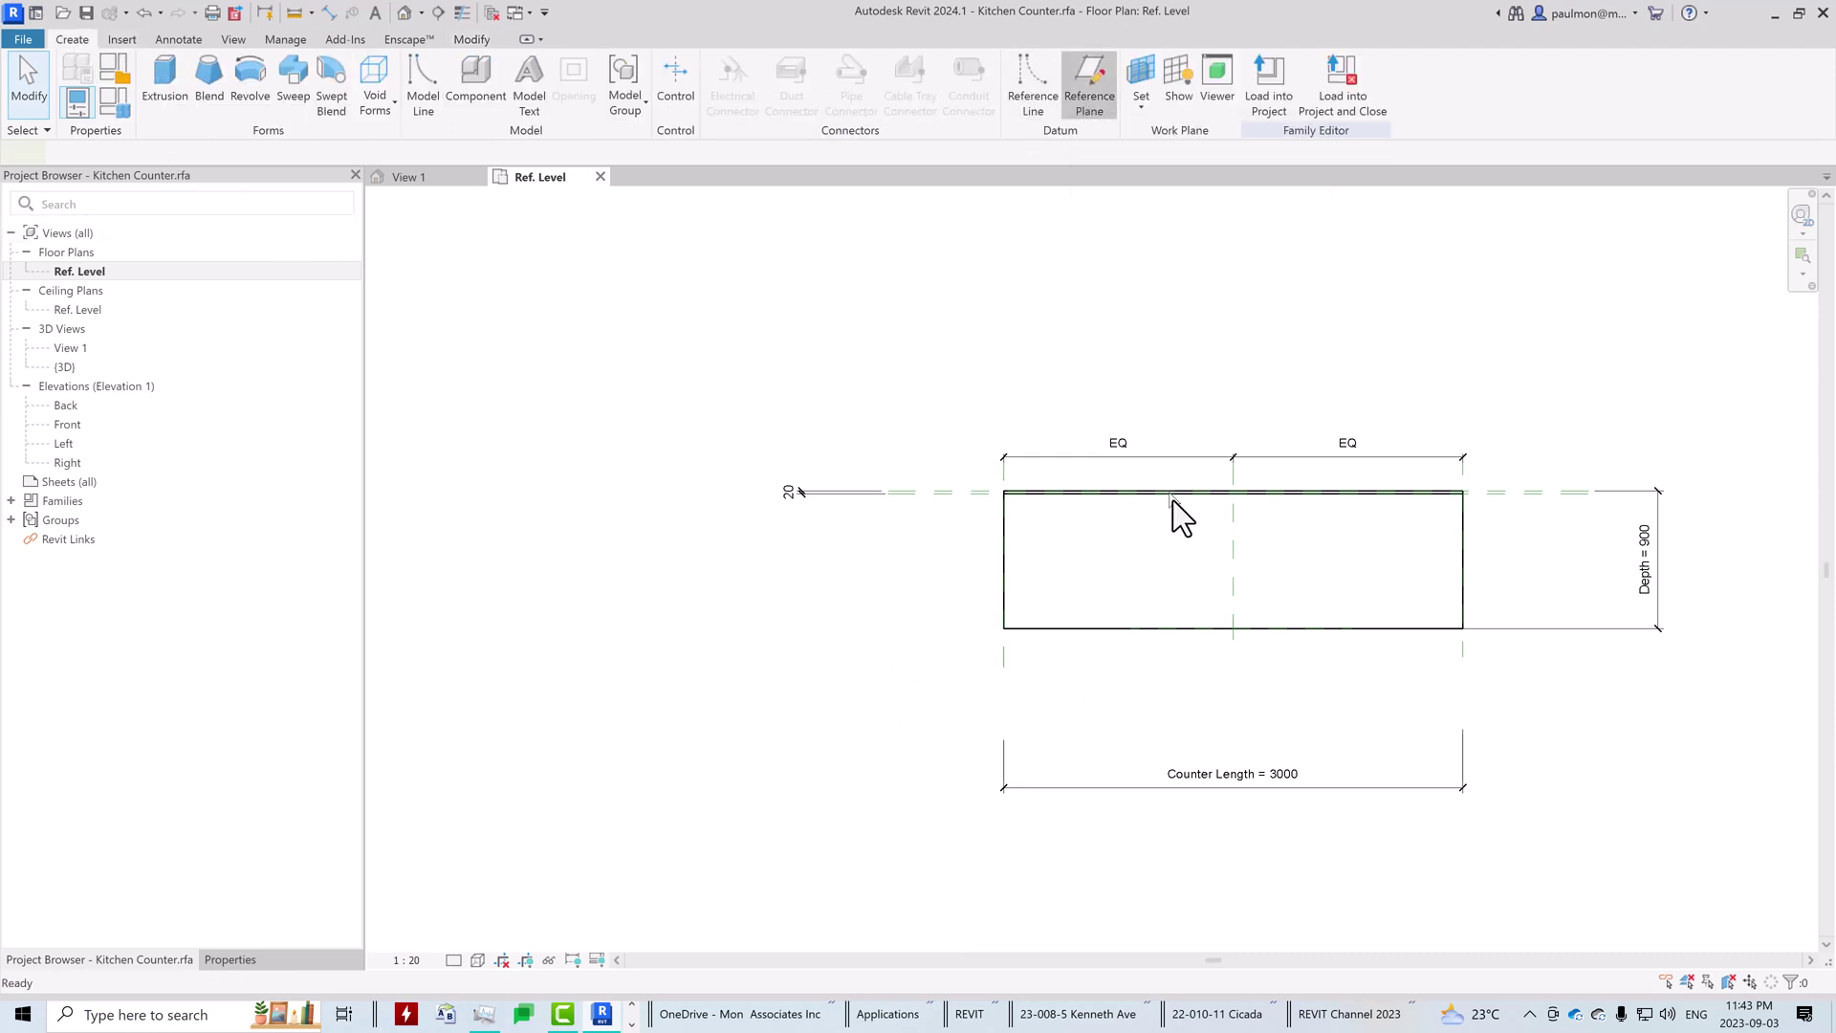
pyautogui.click(1160, 395)
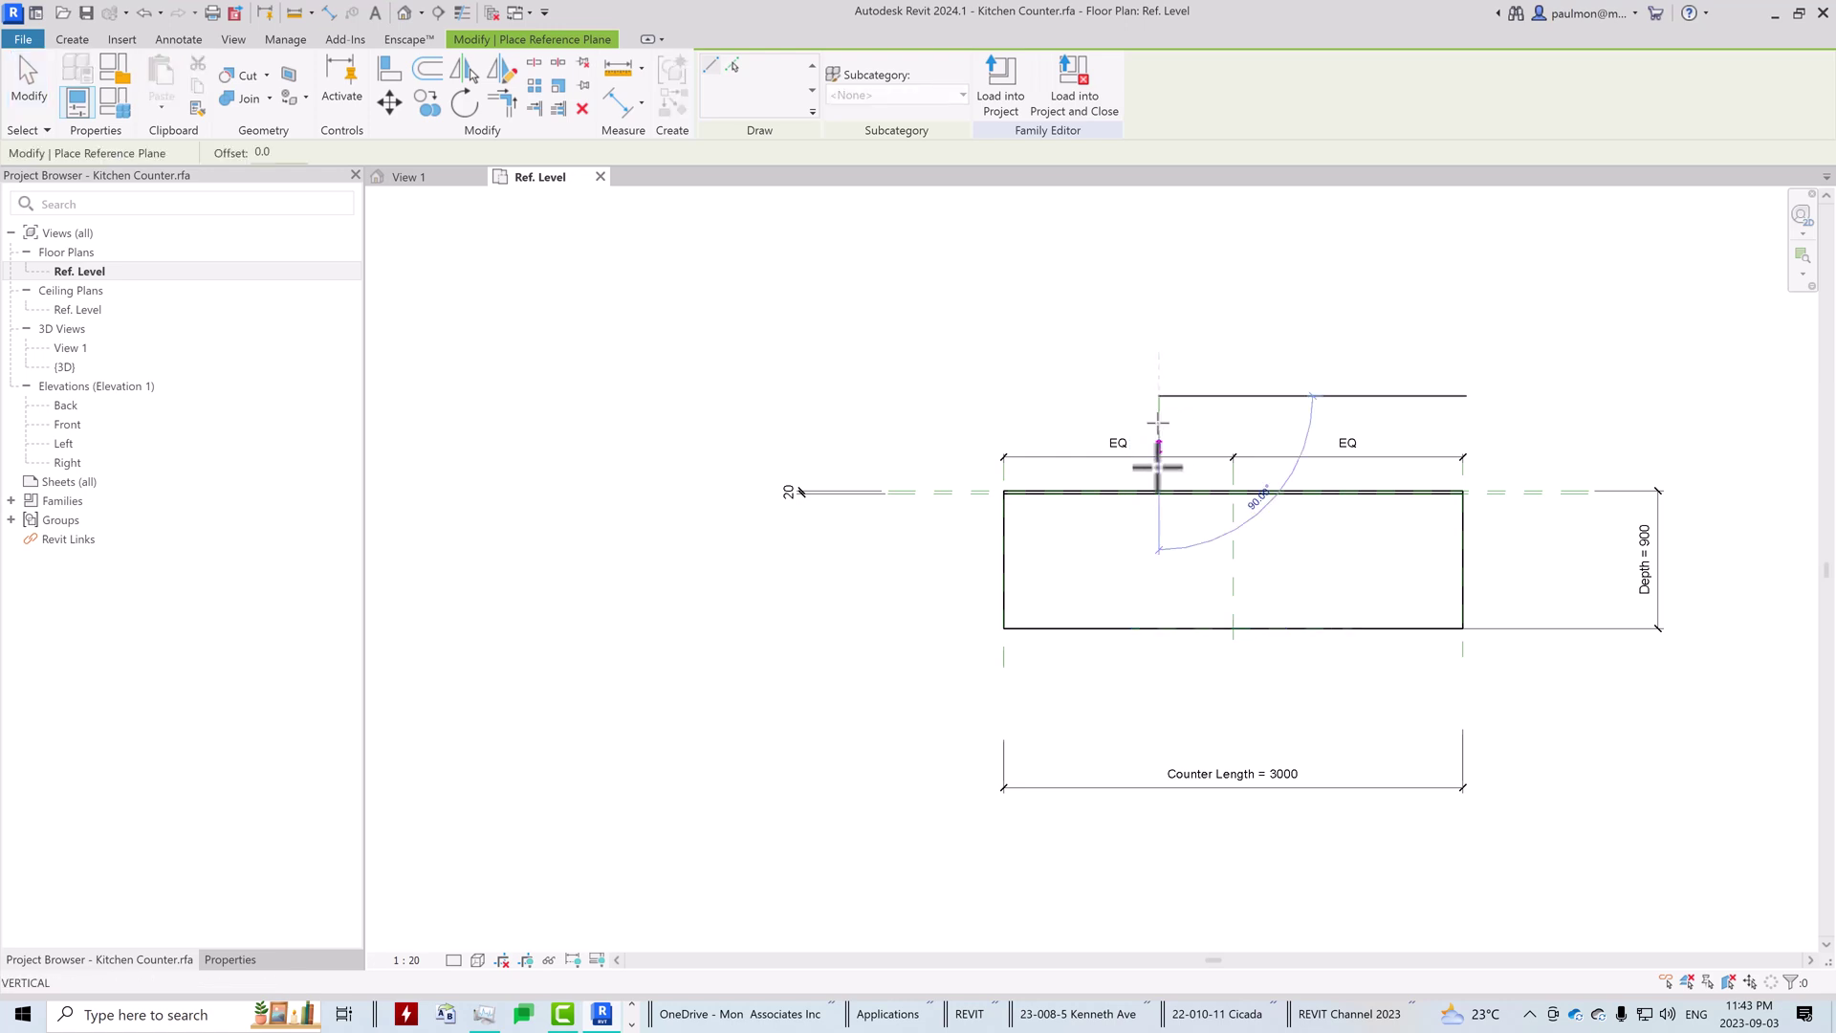
pyautogui.click(1166, 701)
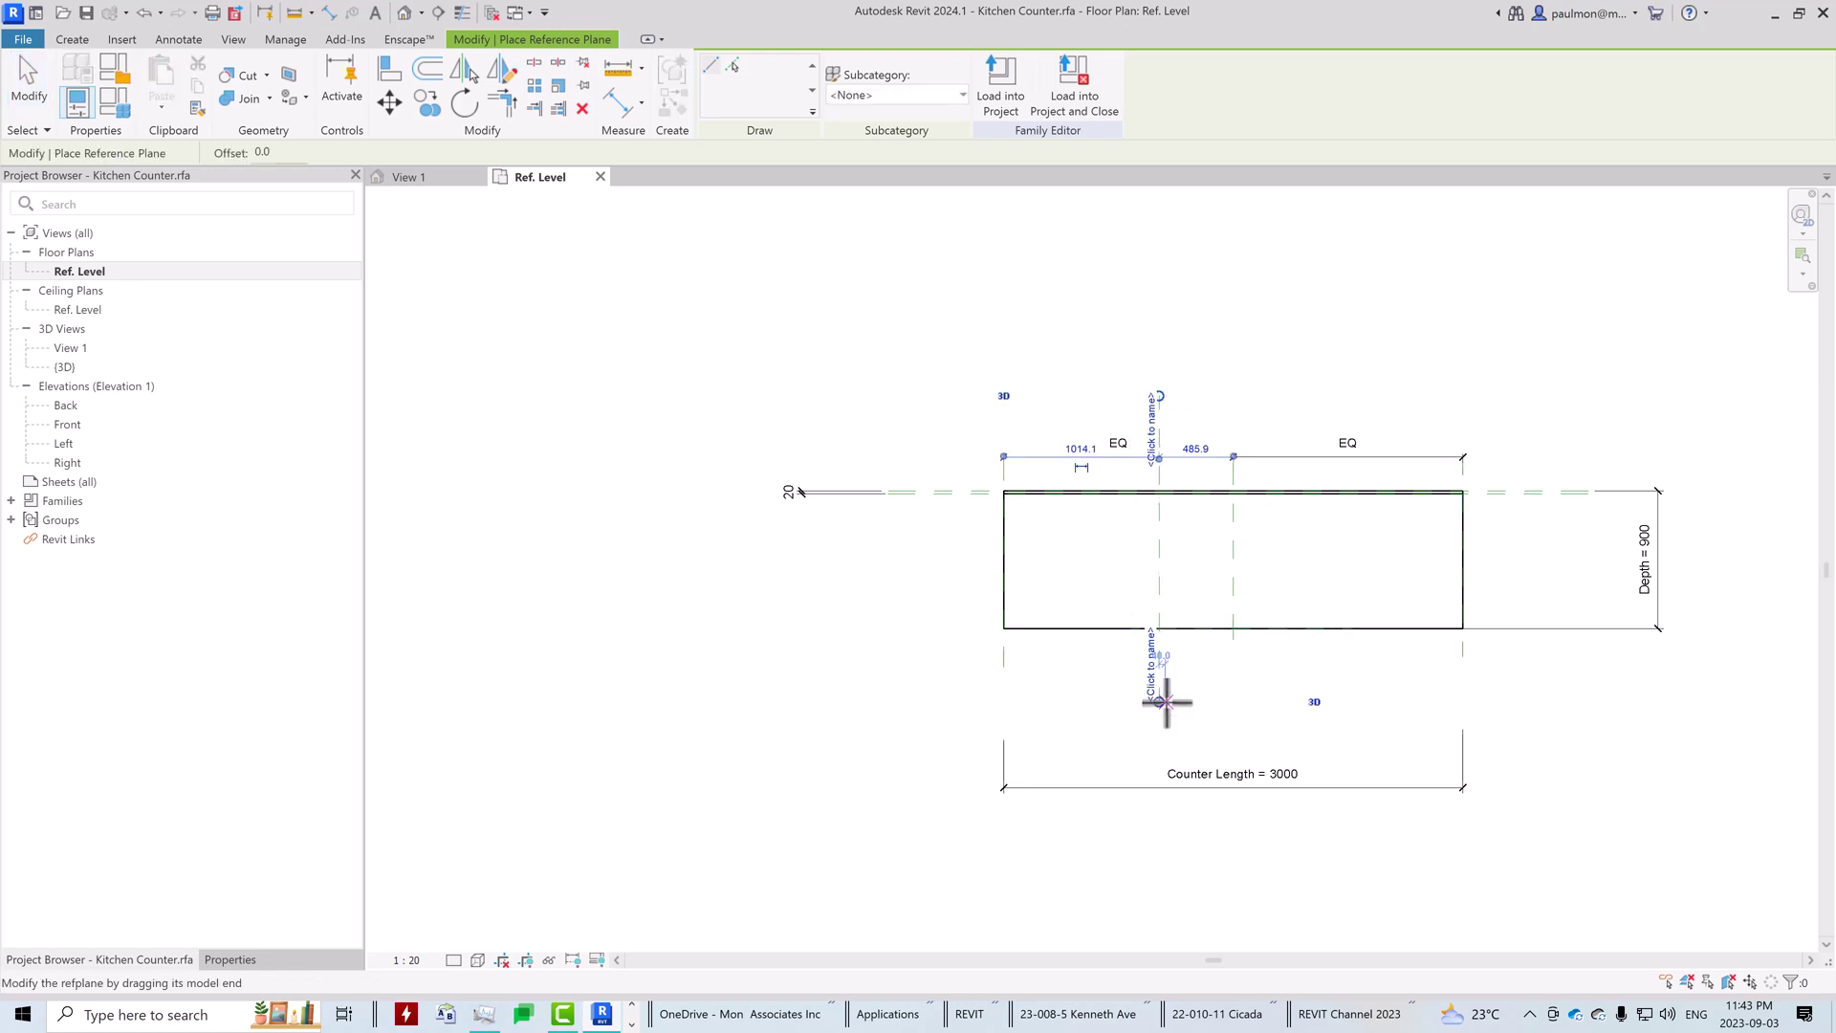
pyautogui.press('Escape')
pyautogui.press('Escape')
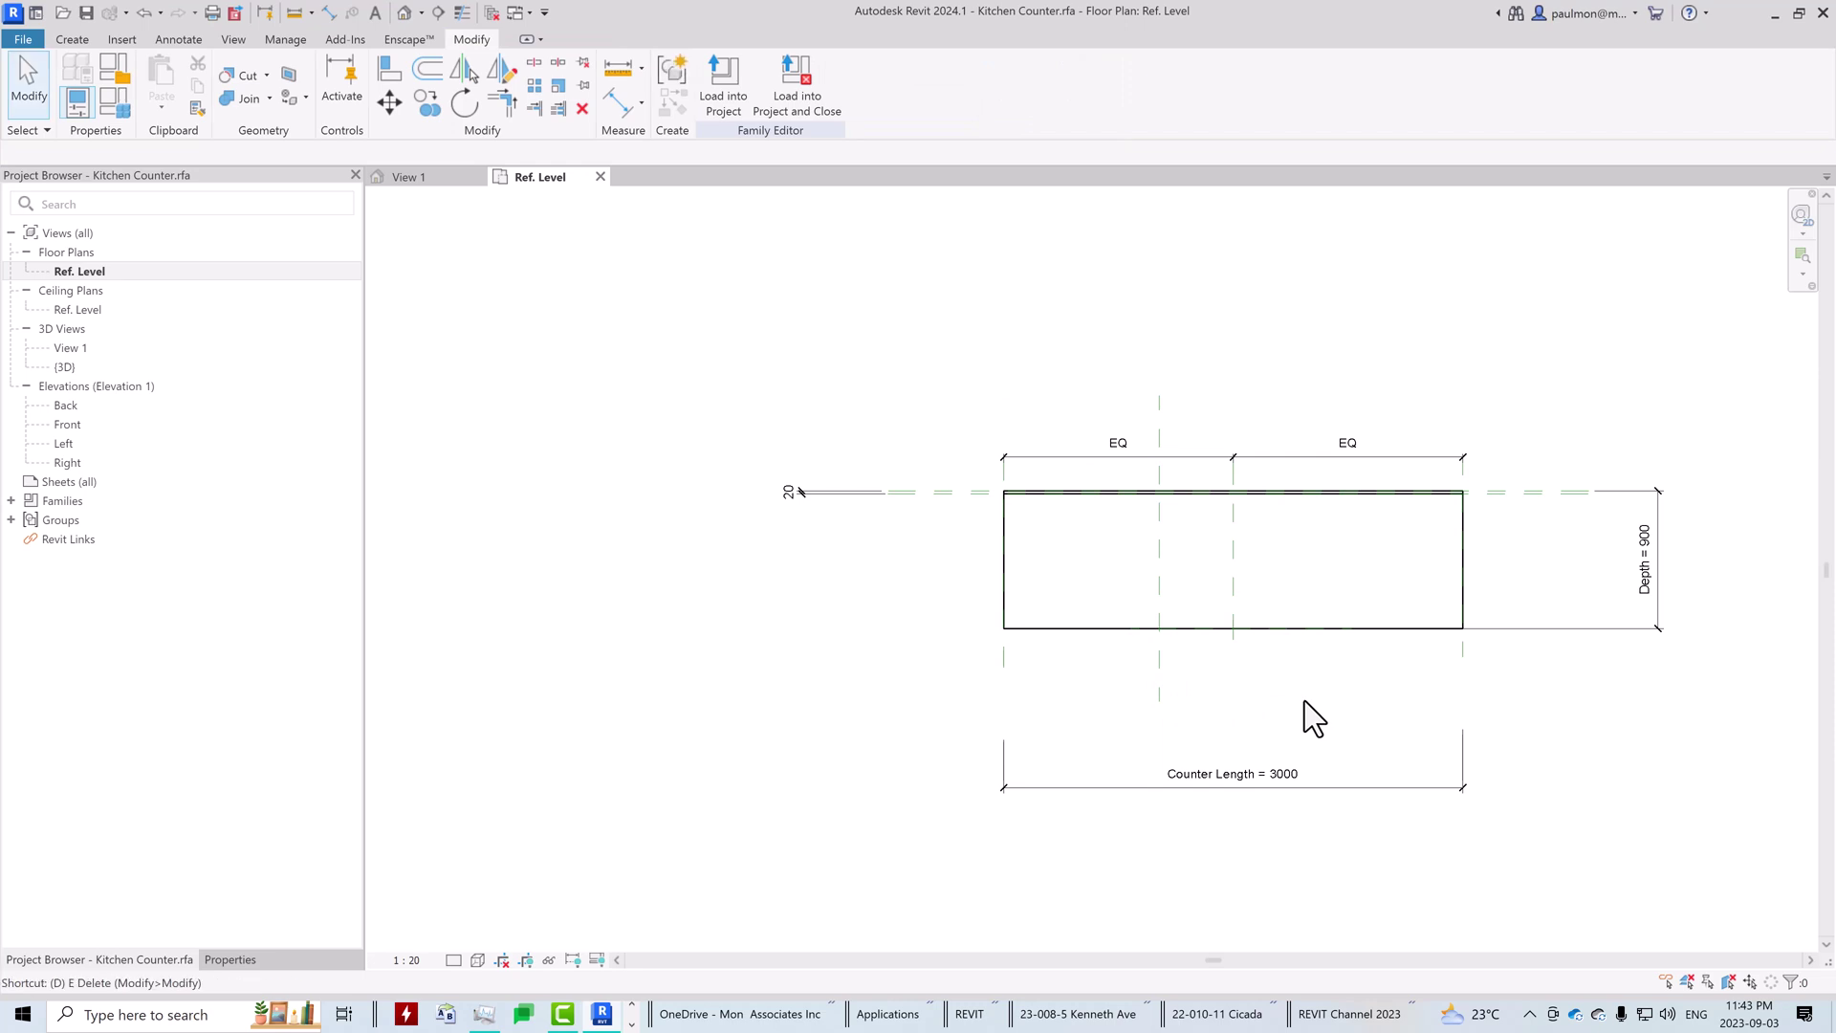
# Step: Place an aligned dimension below the counter between its left reference plane and the new vertical reference plane
pyautogui.press('i')
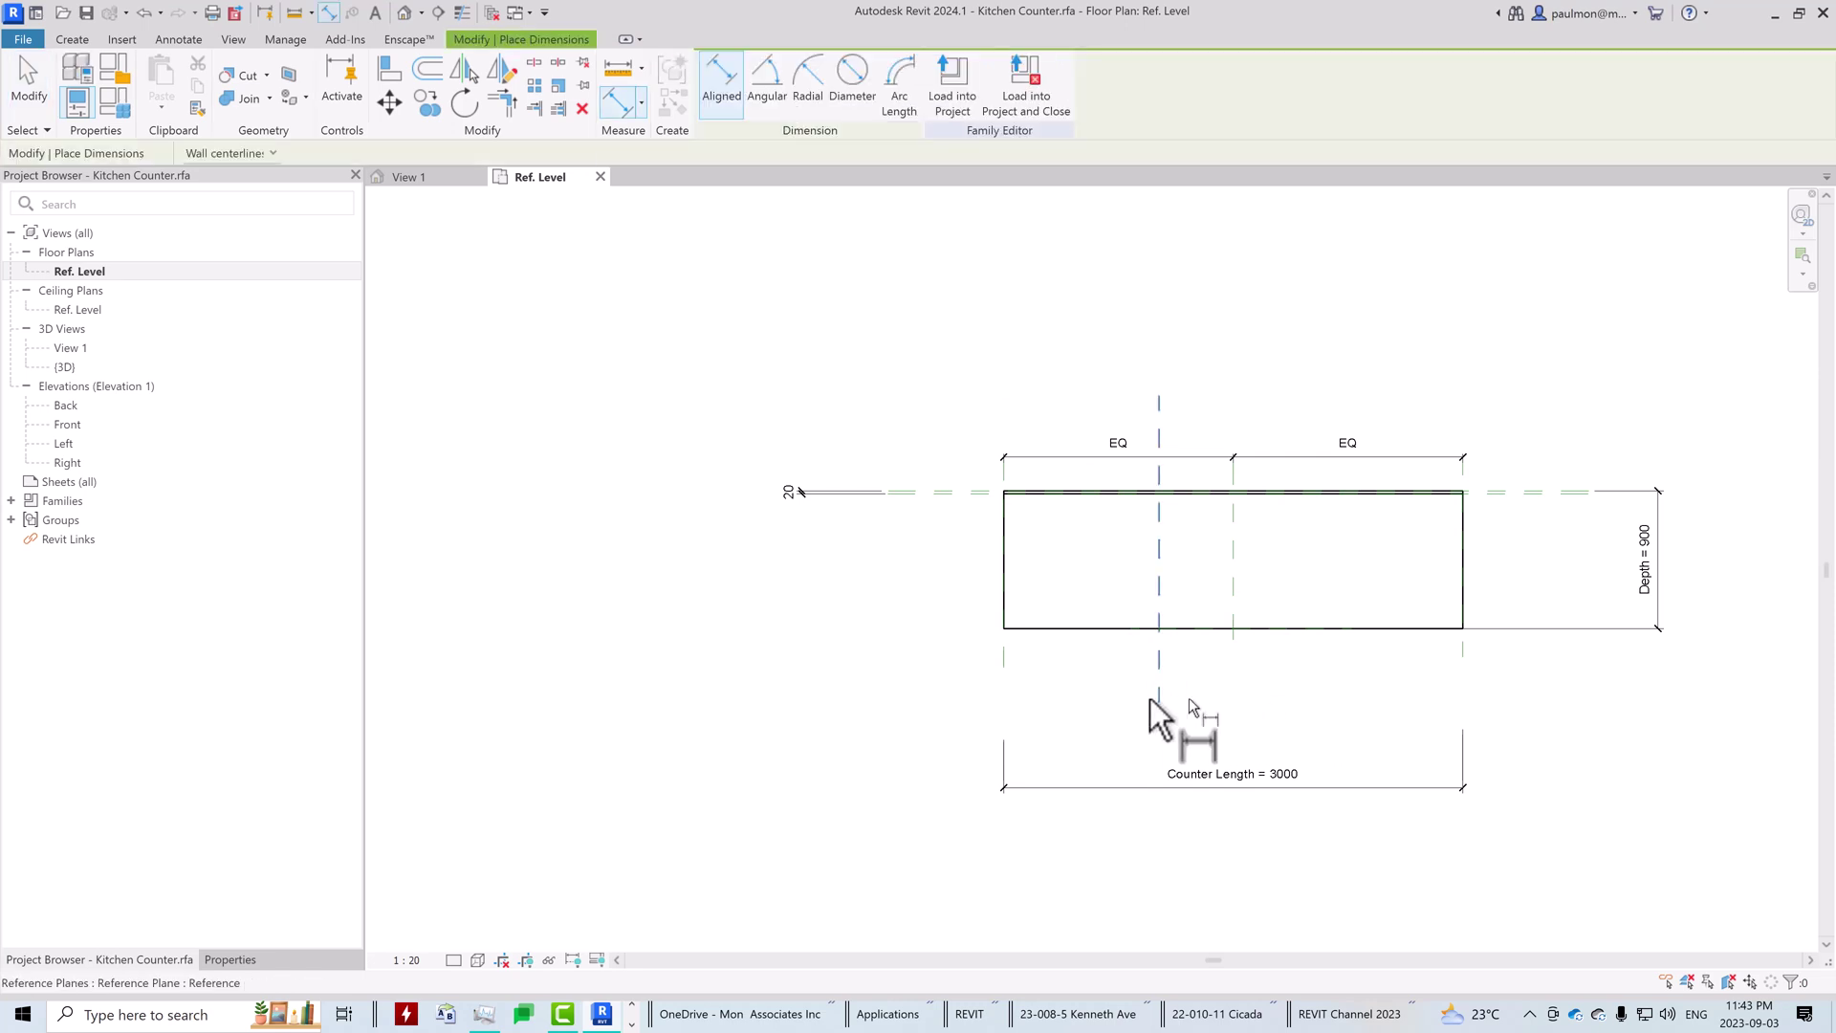
pyautogui.click(1006, 672)
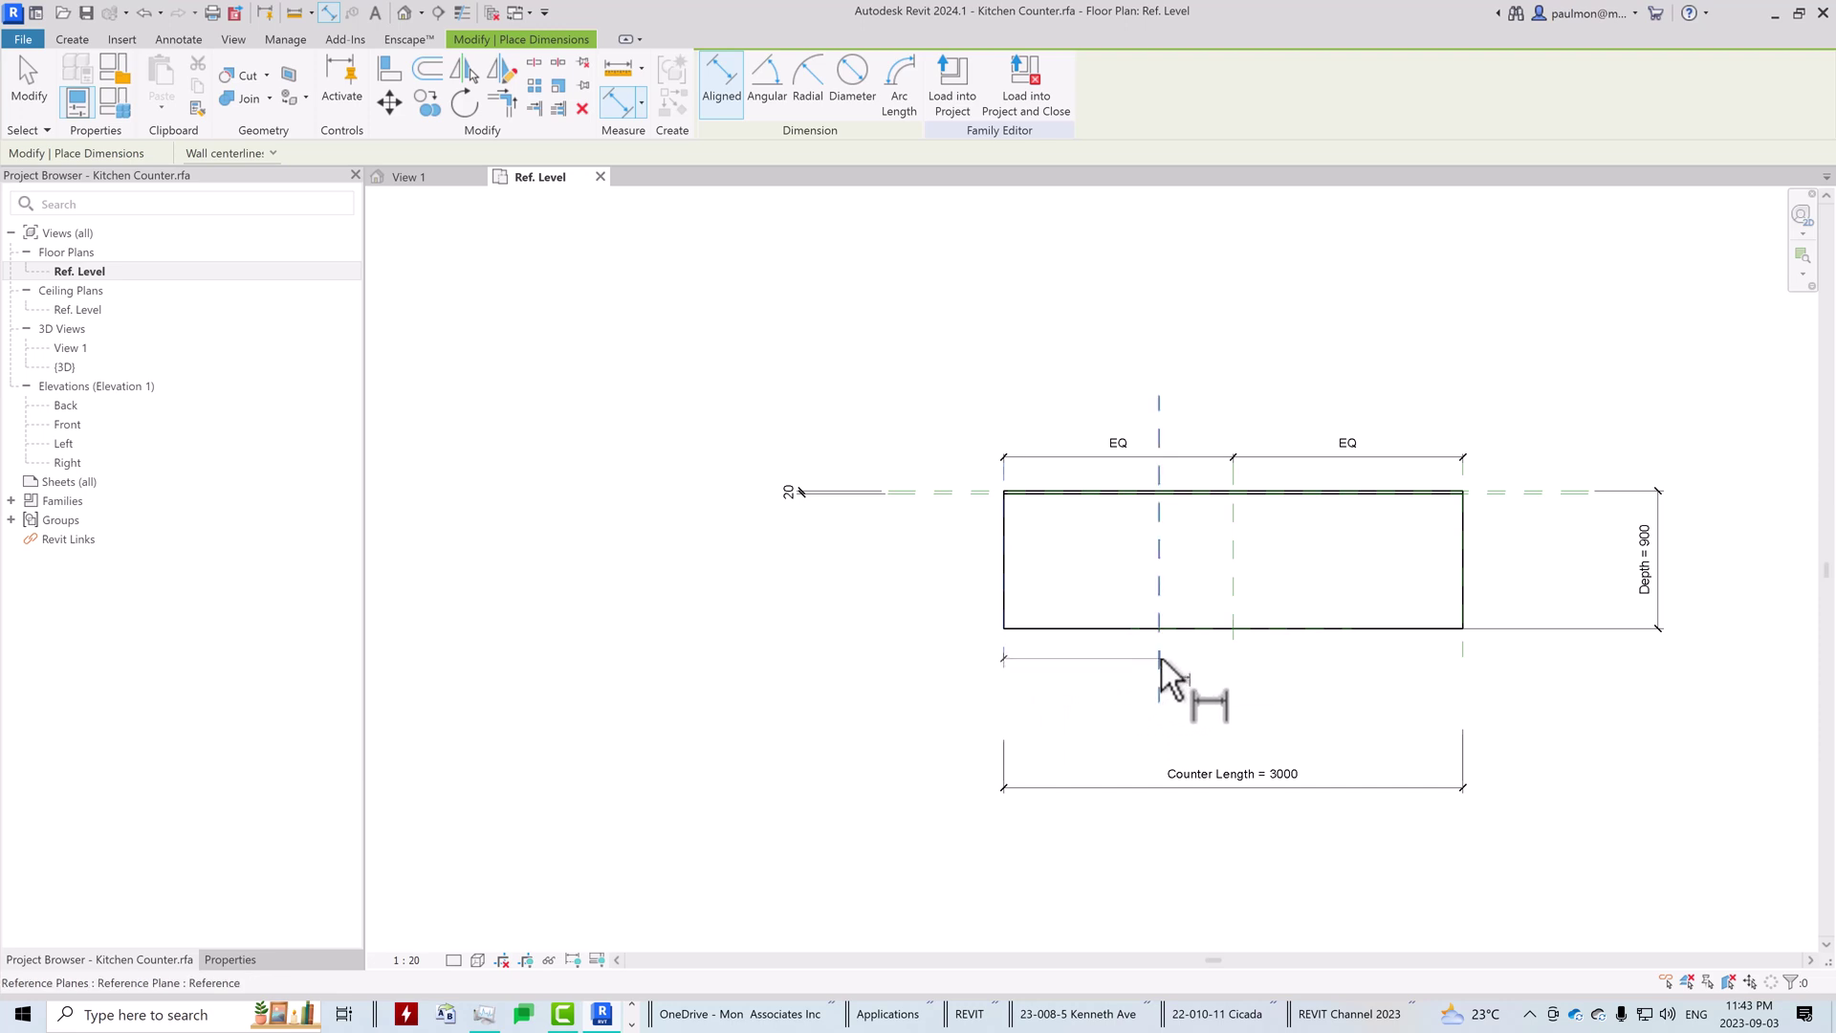
pyautogui.click(1163, 658)
pyautogui.click(1280, 679)
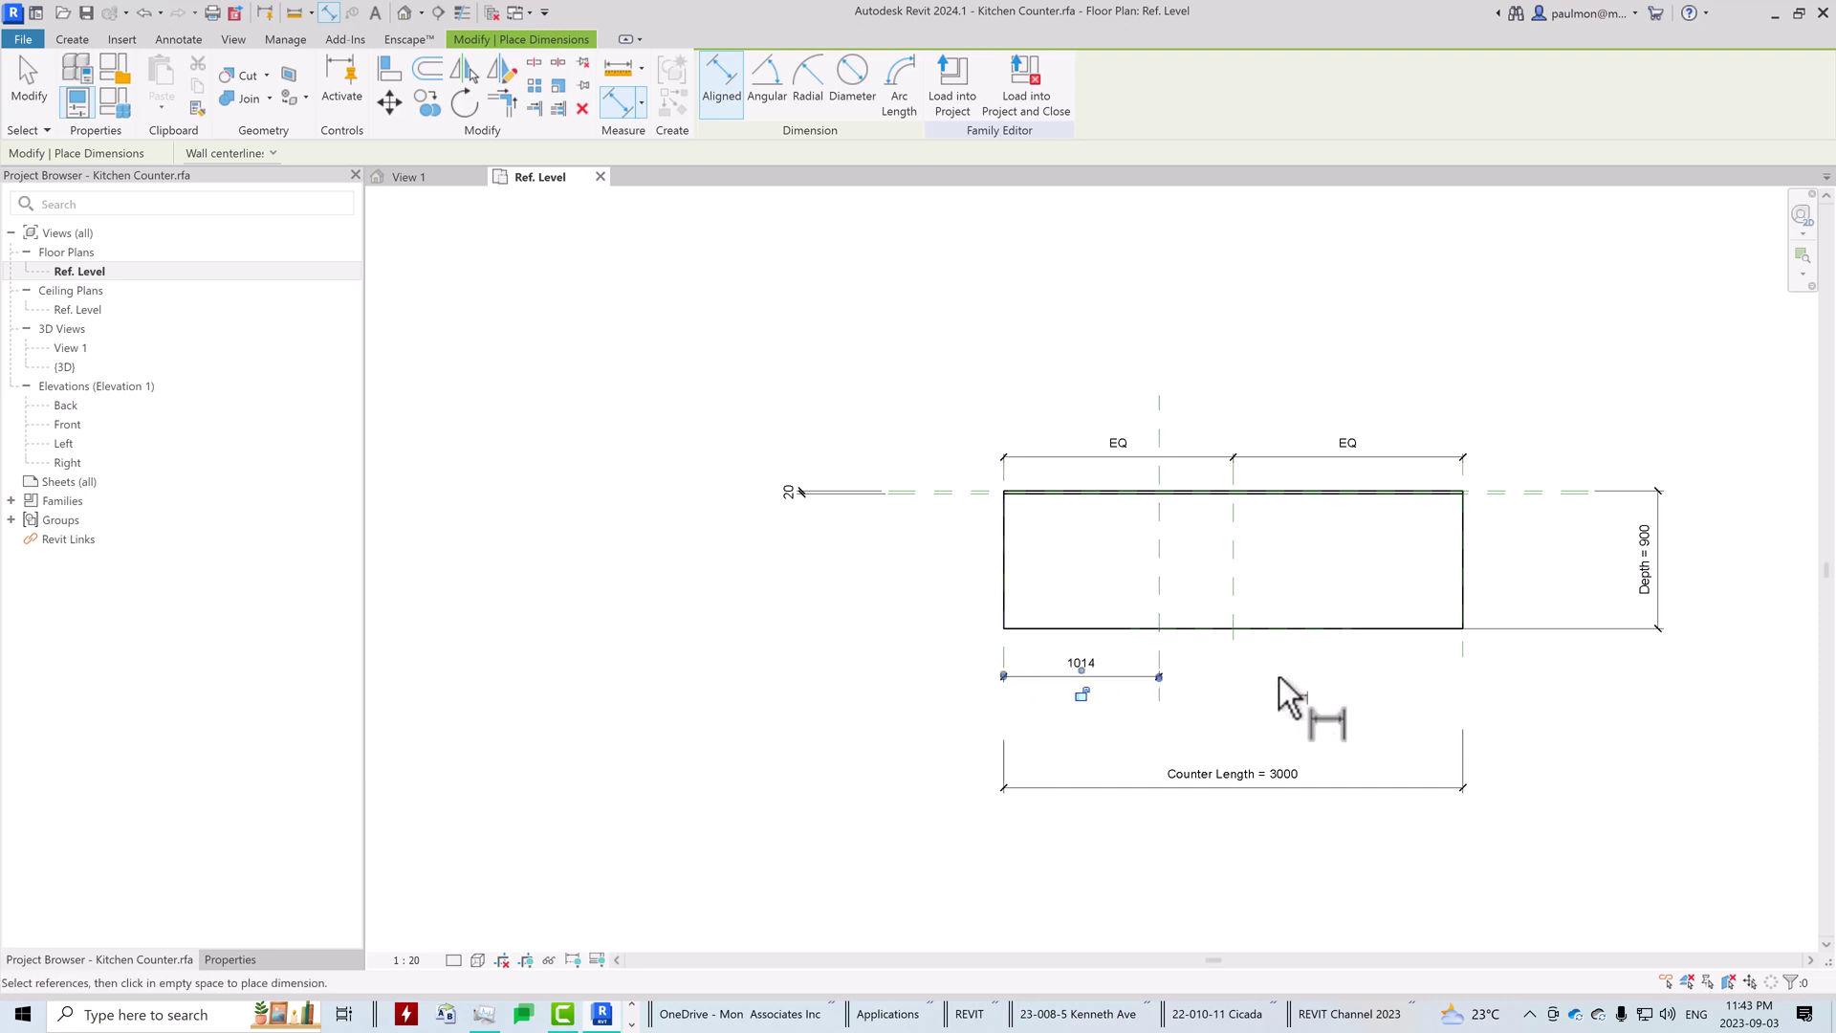
pyautogui.press('Escape')
pyautogui.press('Escape')
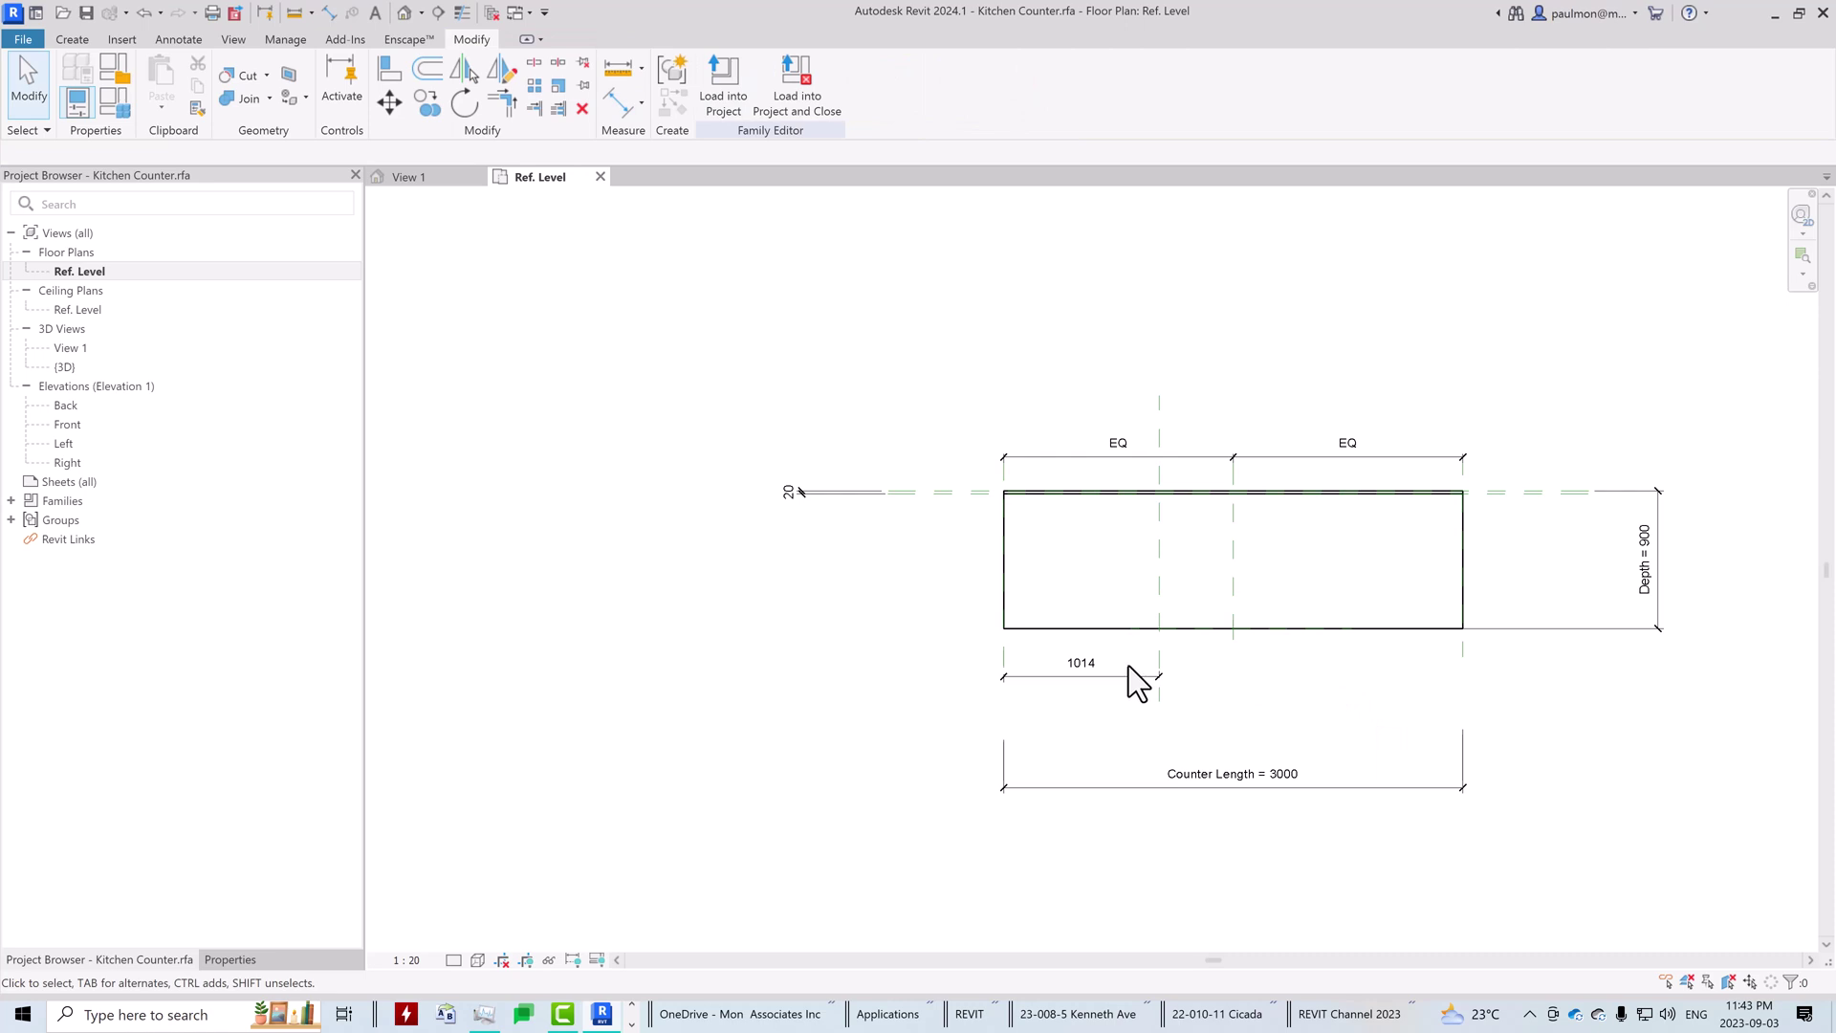
# Step: Move the new vertical reference plane to 1220 mm from the counter's left edge
pyautogui.click(1159, 667)
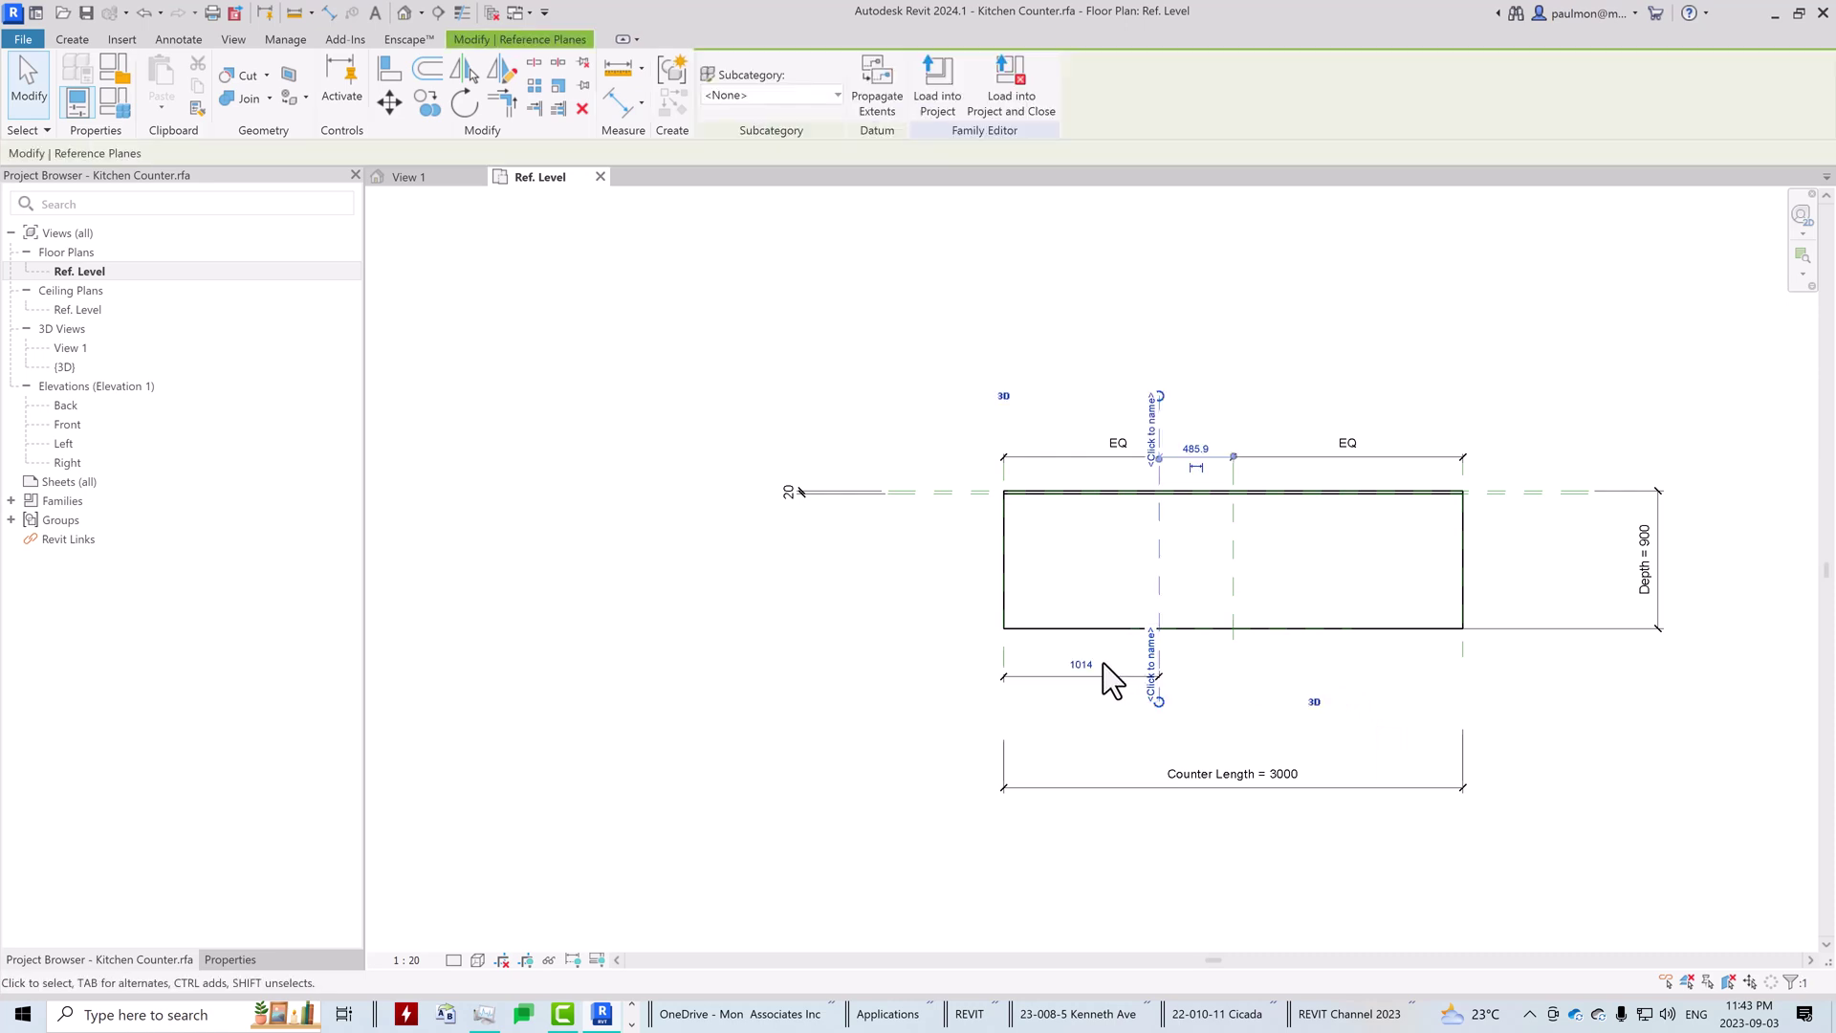
pyautogui.click(1081, 664)
pyautogui.write('1220')
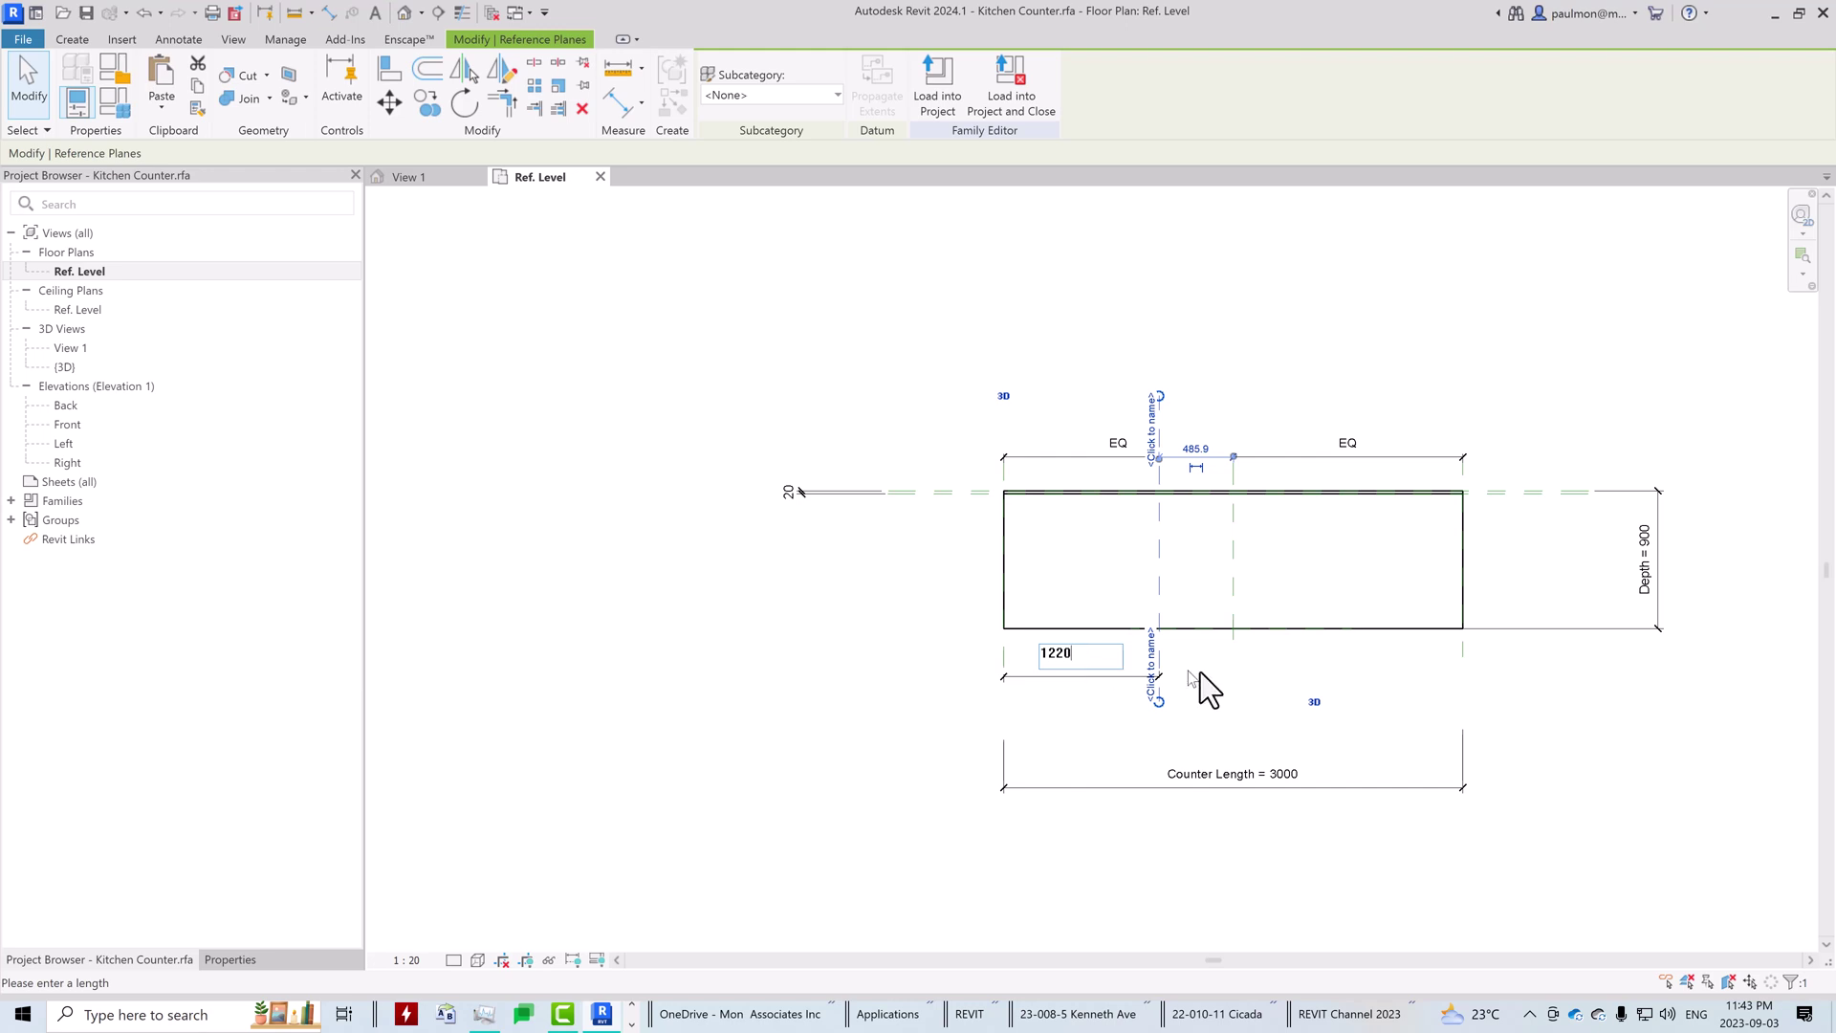
pyautogui.click(1287, 679)
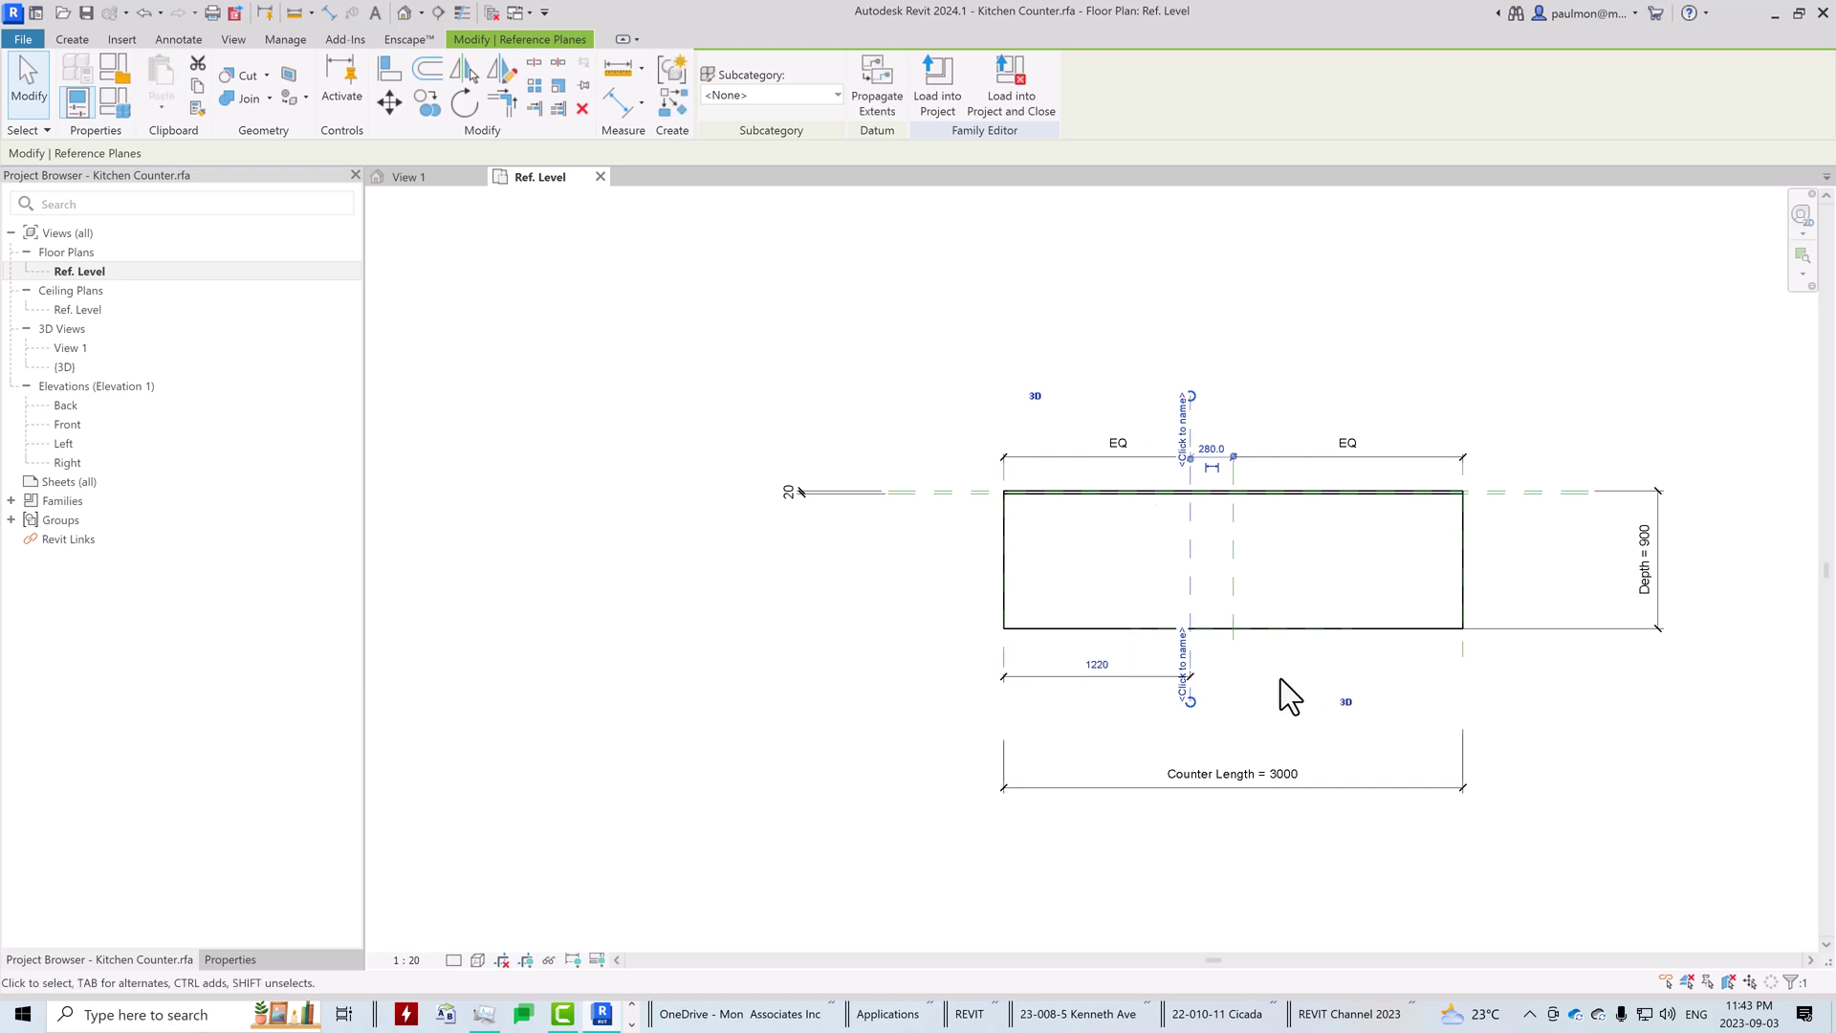
# Step: Label the dimension from the left edge to the new reference plane with the Sink Opening Center Offset parameter
pyautogui.click(1139, 697)
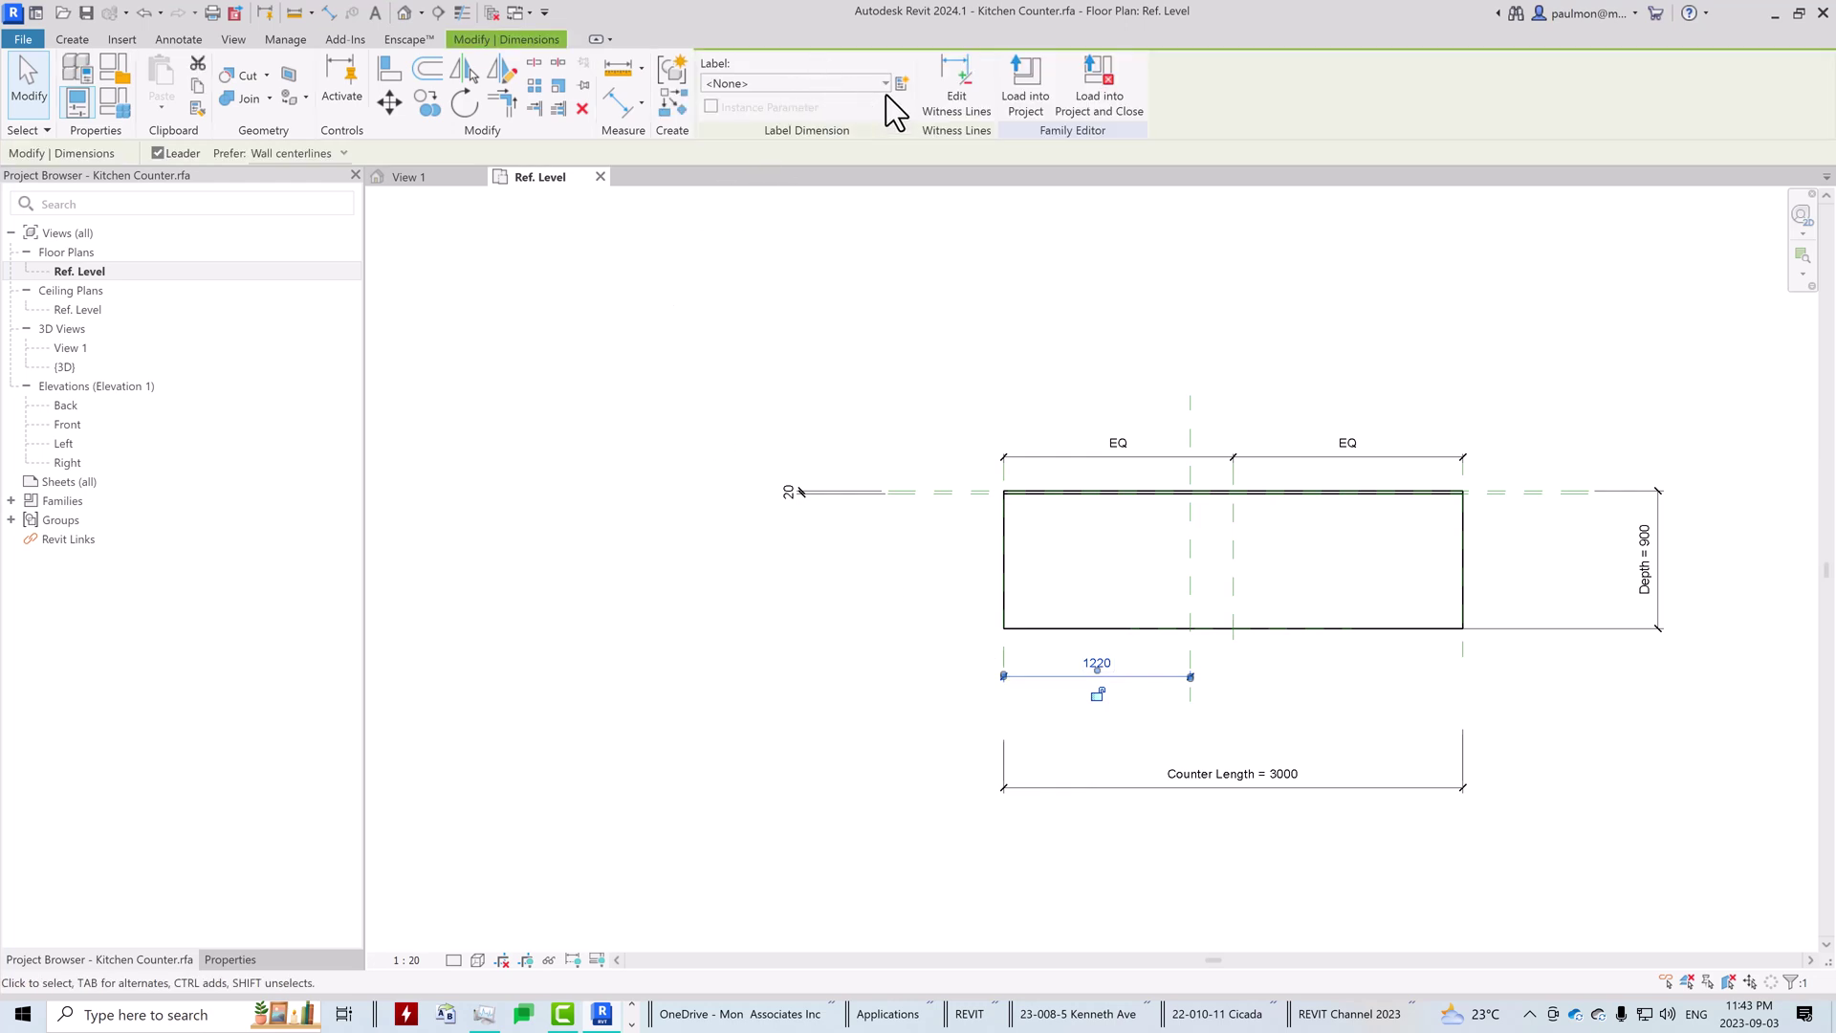
pyautogui.click(885, 89)
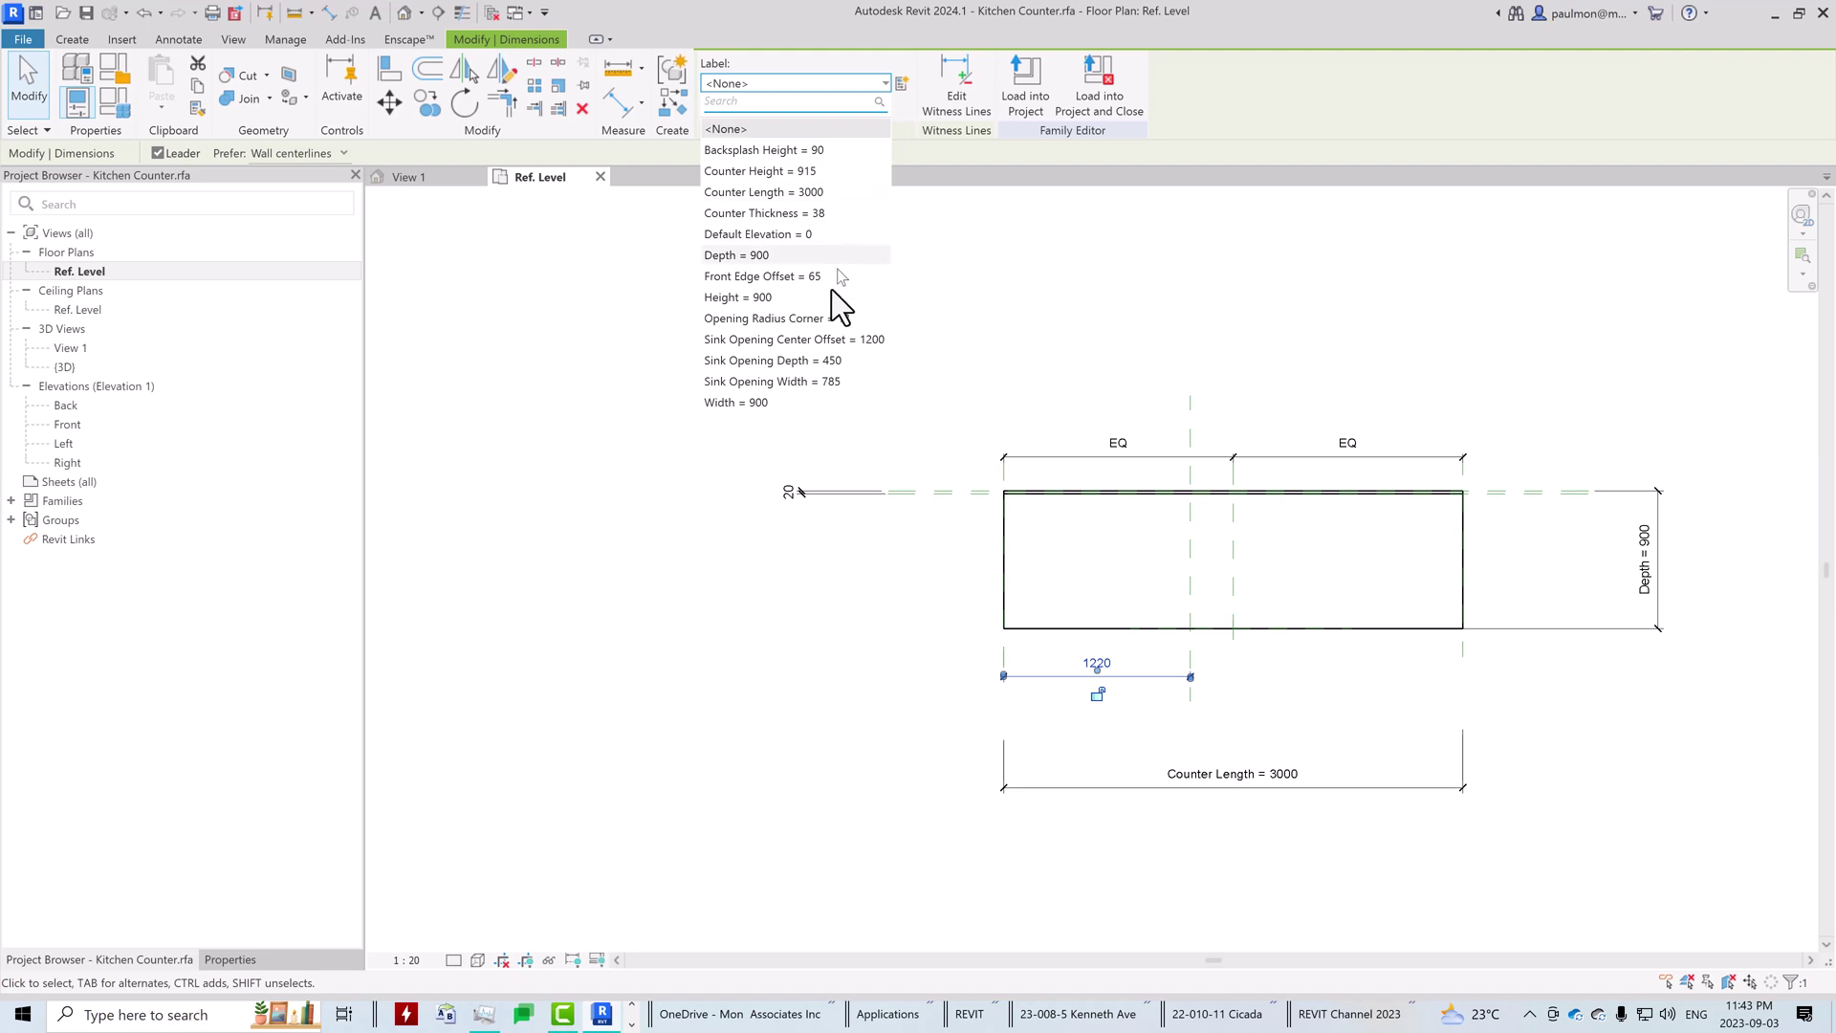
pyautogui.click(859, 341)
pyautogui.click(1012, 346)
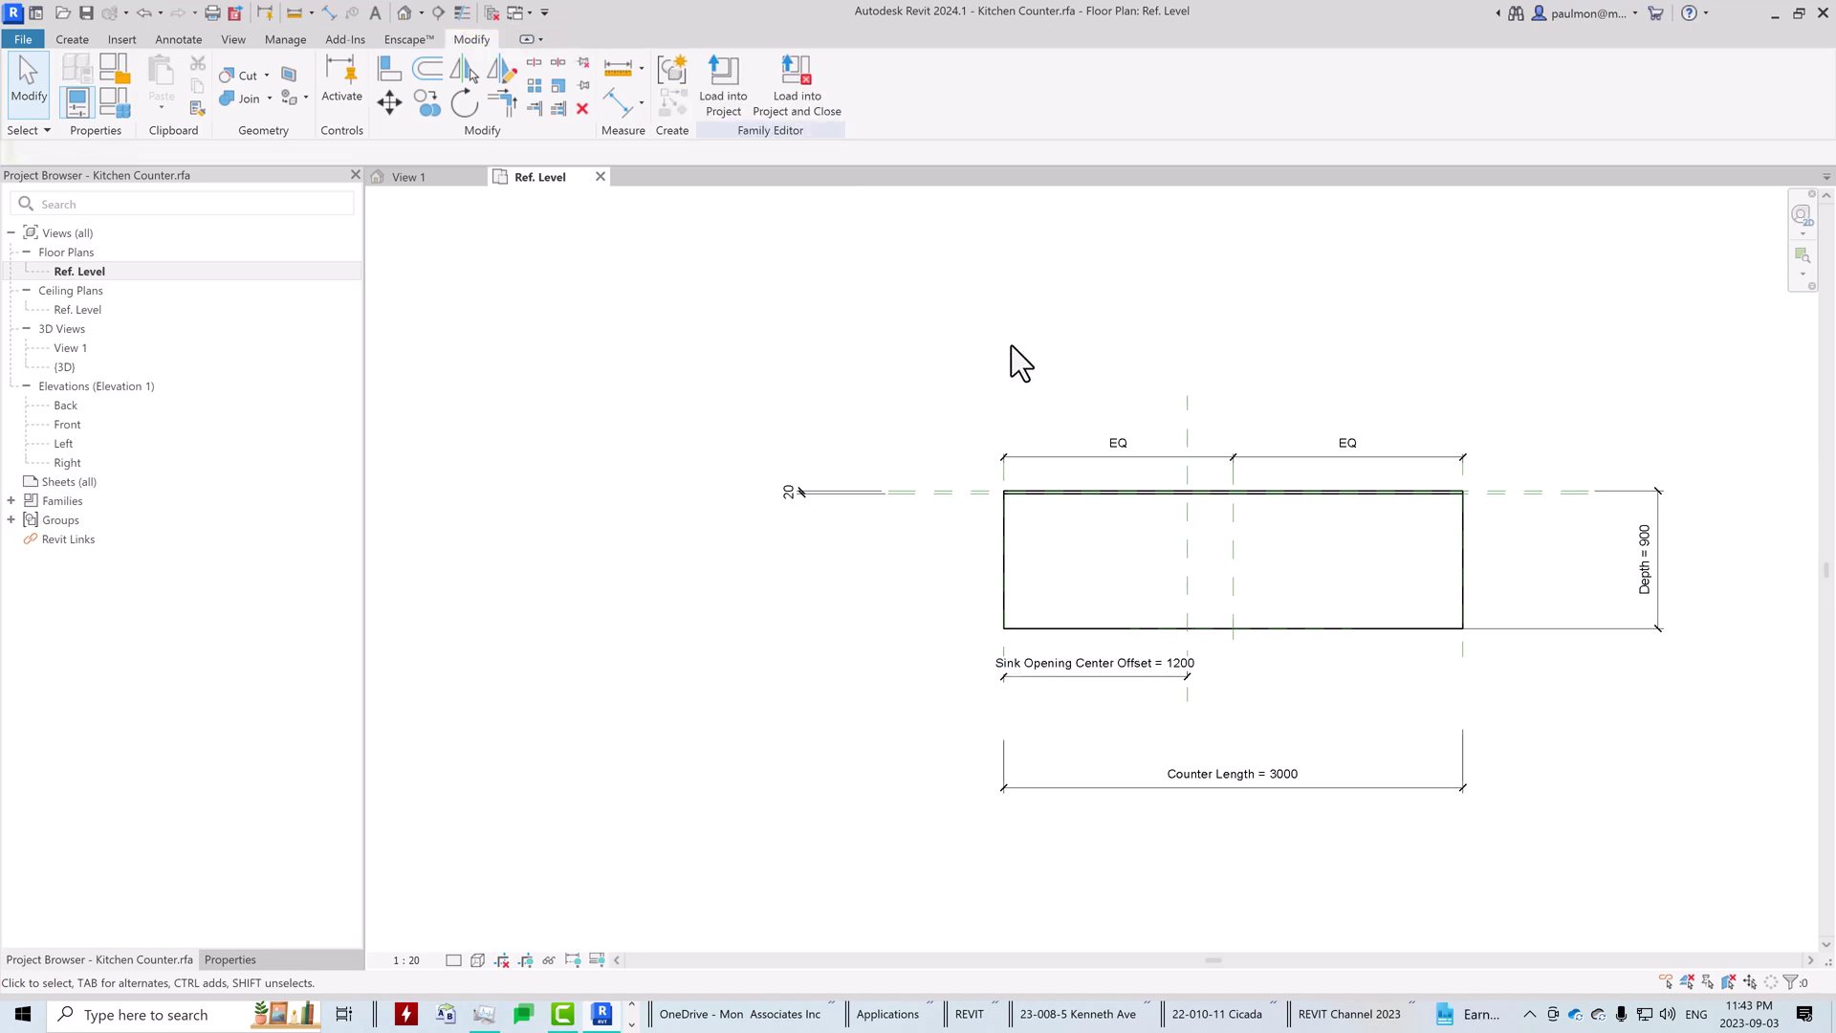
# Step: Flex the sink center reference plane by applying a Sink Opening Center Offset of 900
pyautogui.click(123, 107)
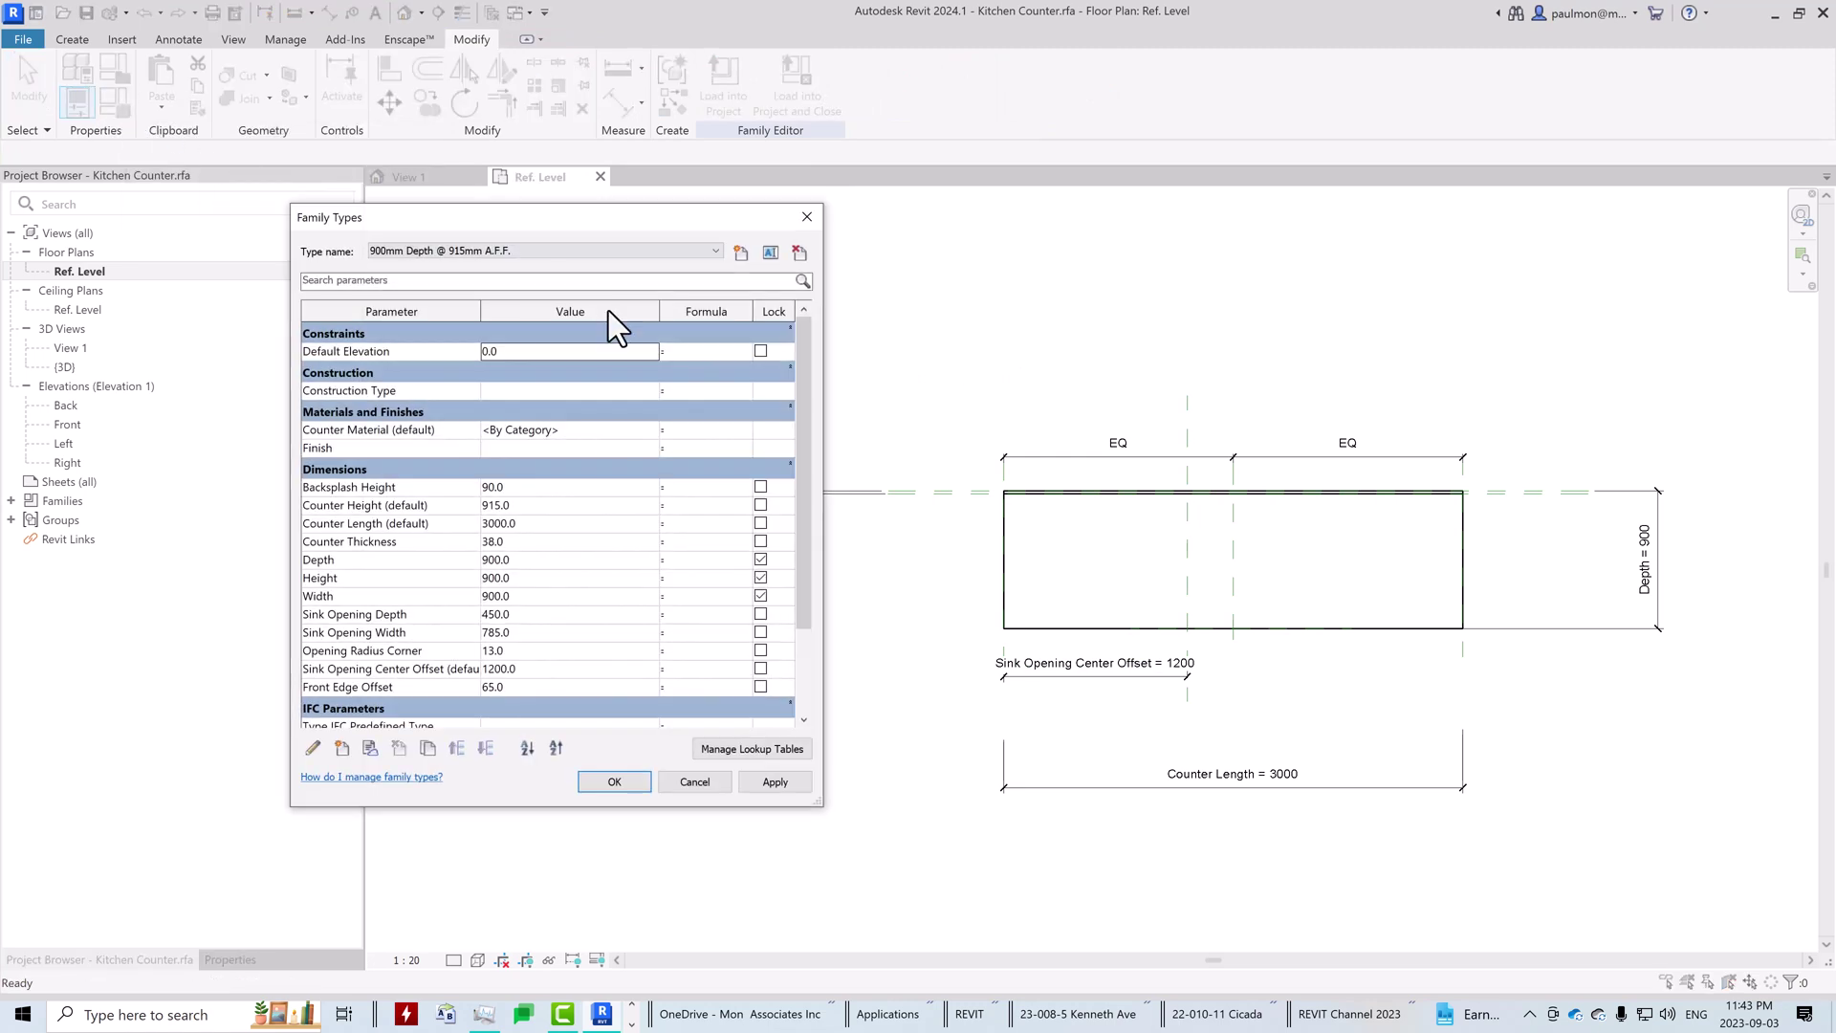
pyautogui.click(525, 669)
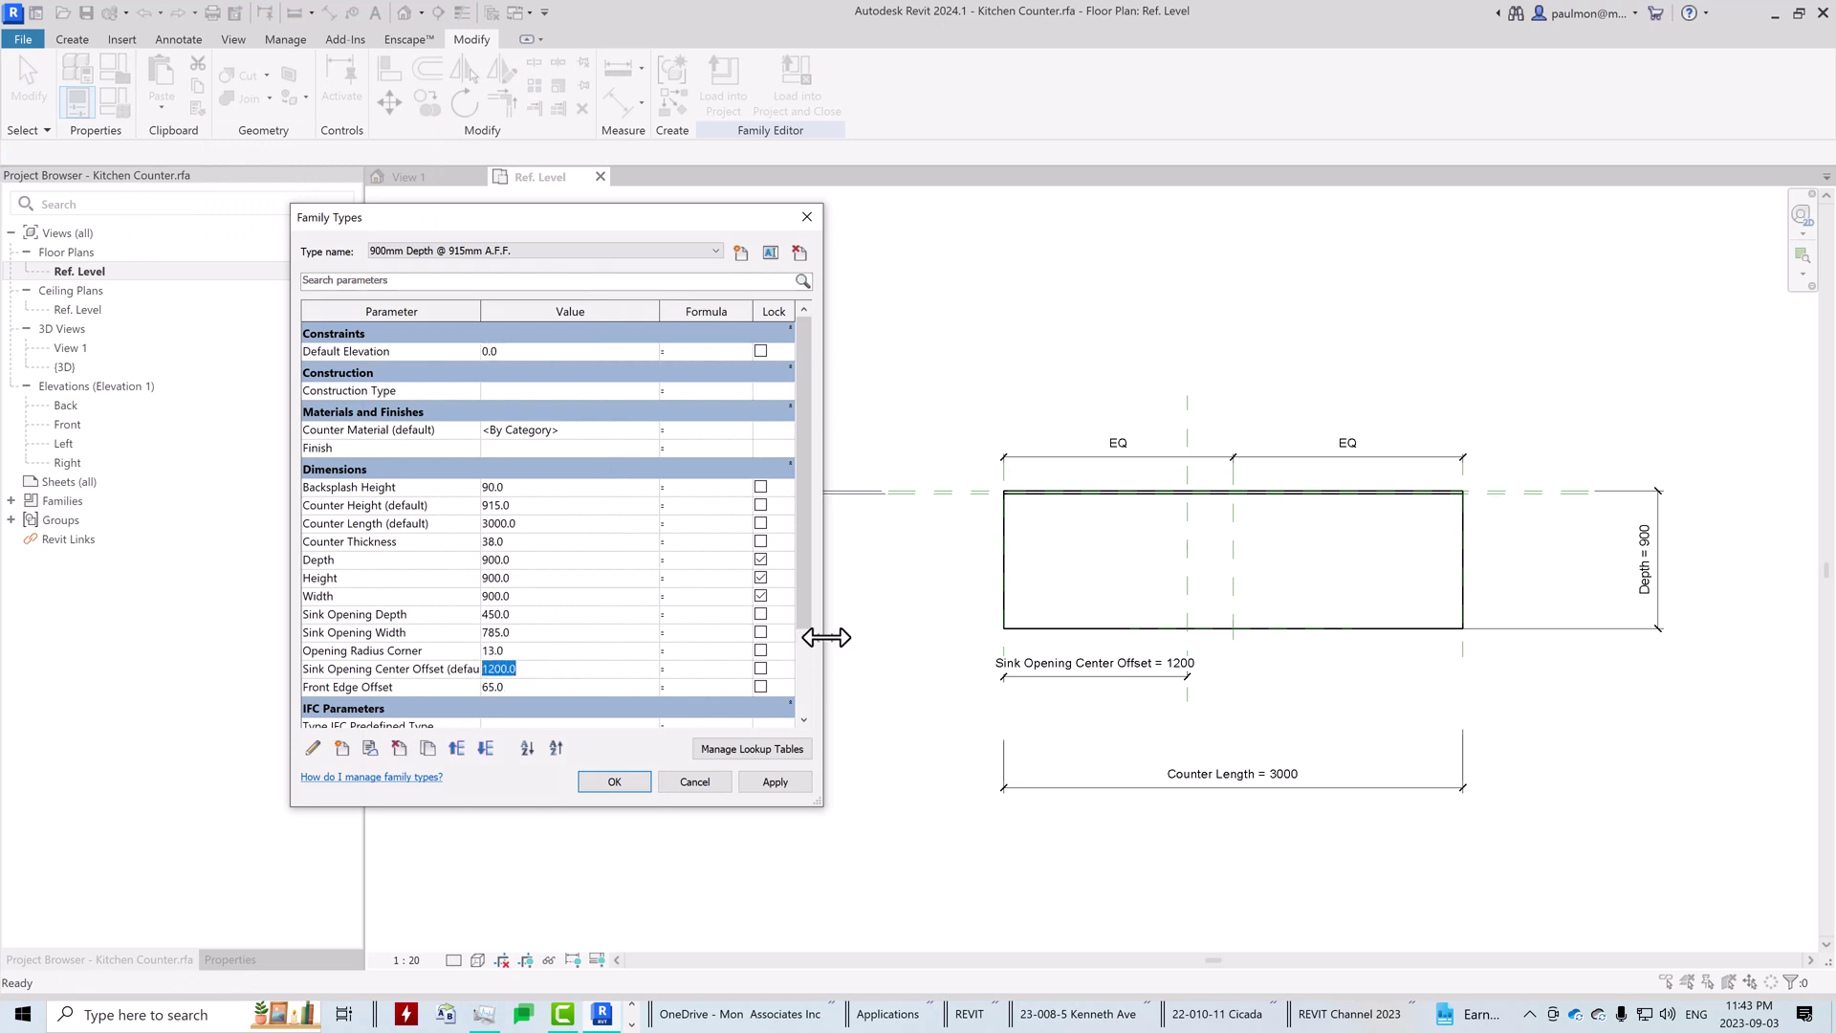
pyautogui.write('900')
pyautogui.click(786, 782)
# Step: Set Sink Opening Center Offset to 1100 and accept the family type changes
pyautogui.click(545, 685)
pyautogui.click(528, 670)
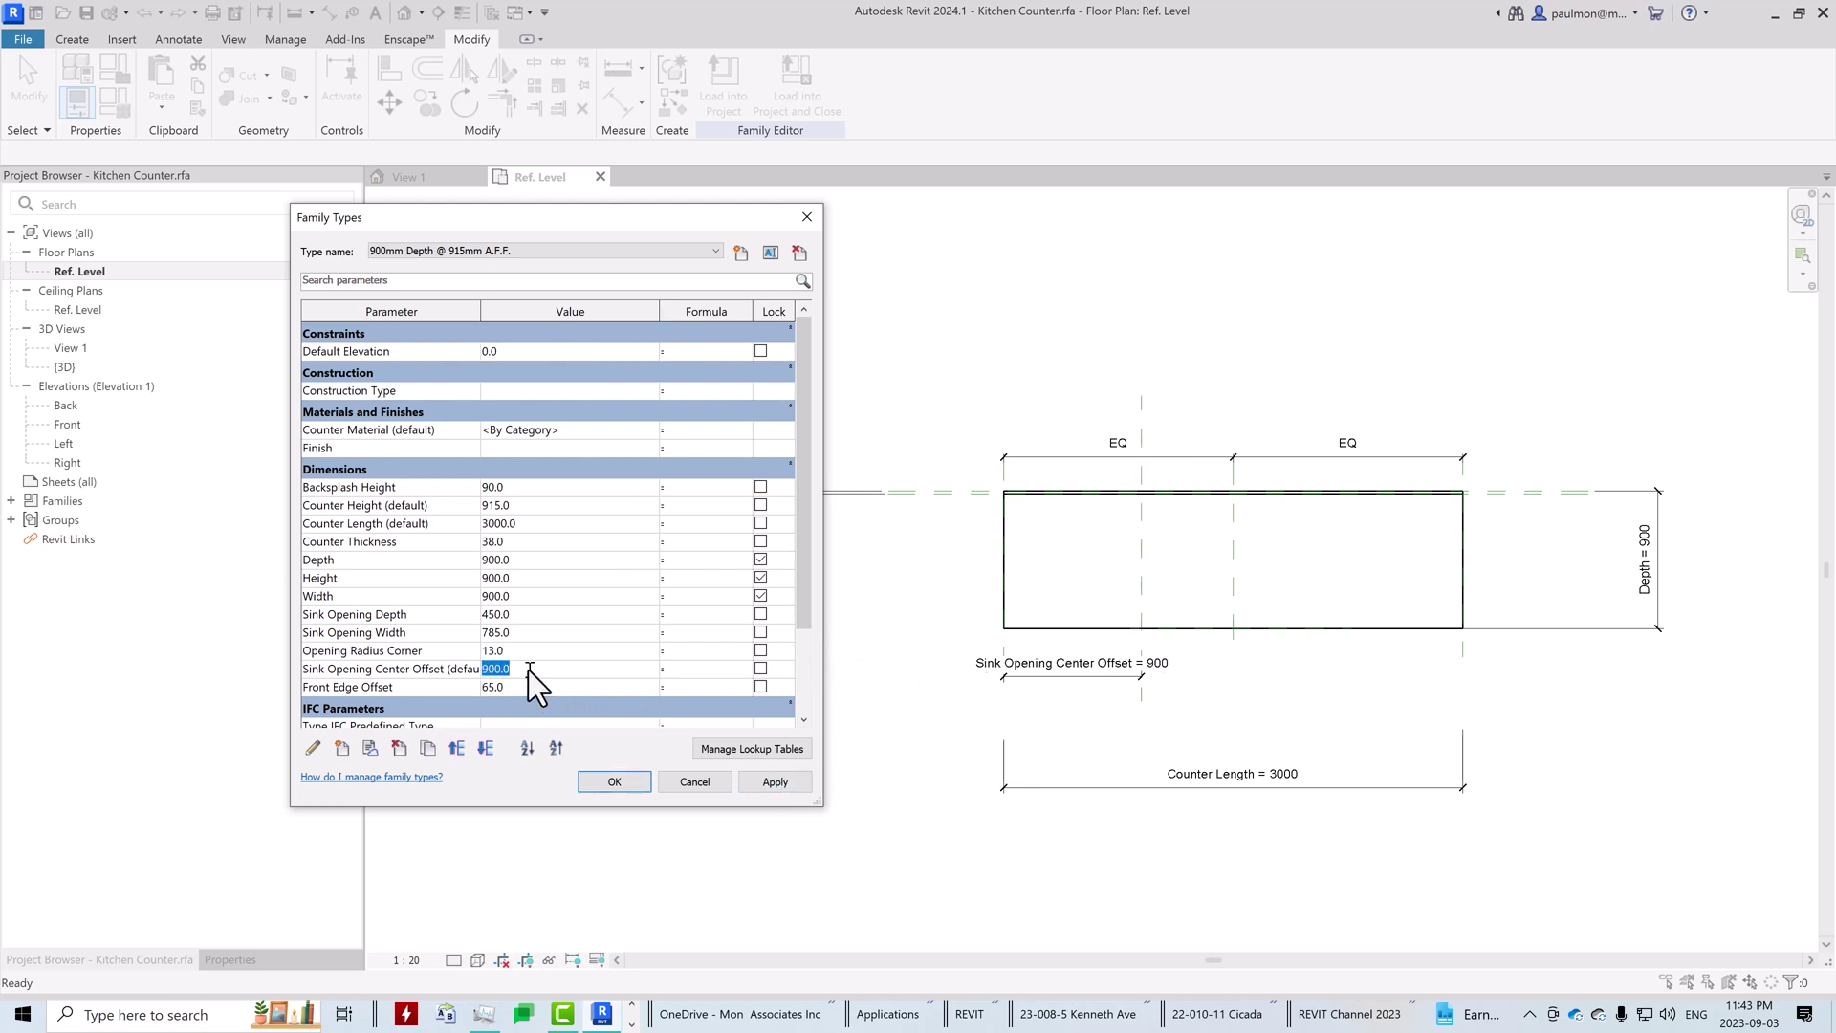
pyautogui.write('1100')
pyautogui.click(756, 783)
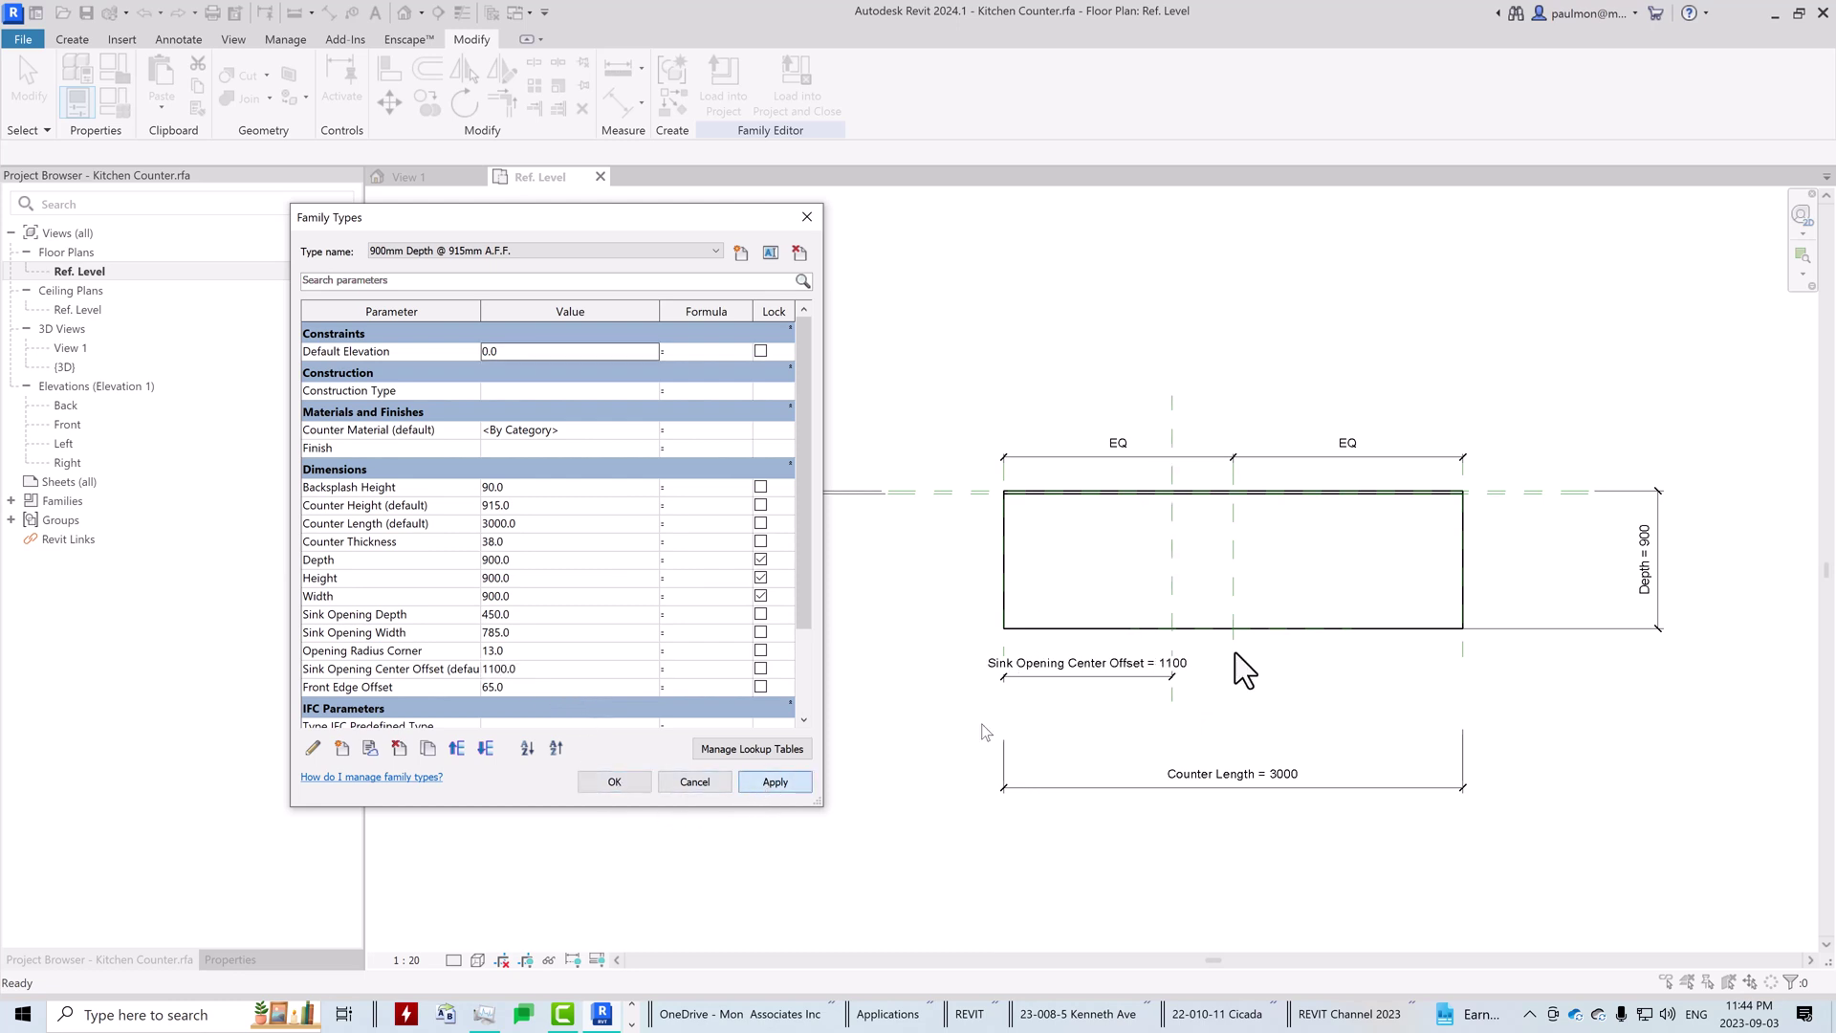
pyautogui.click(621, 782)
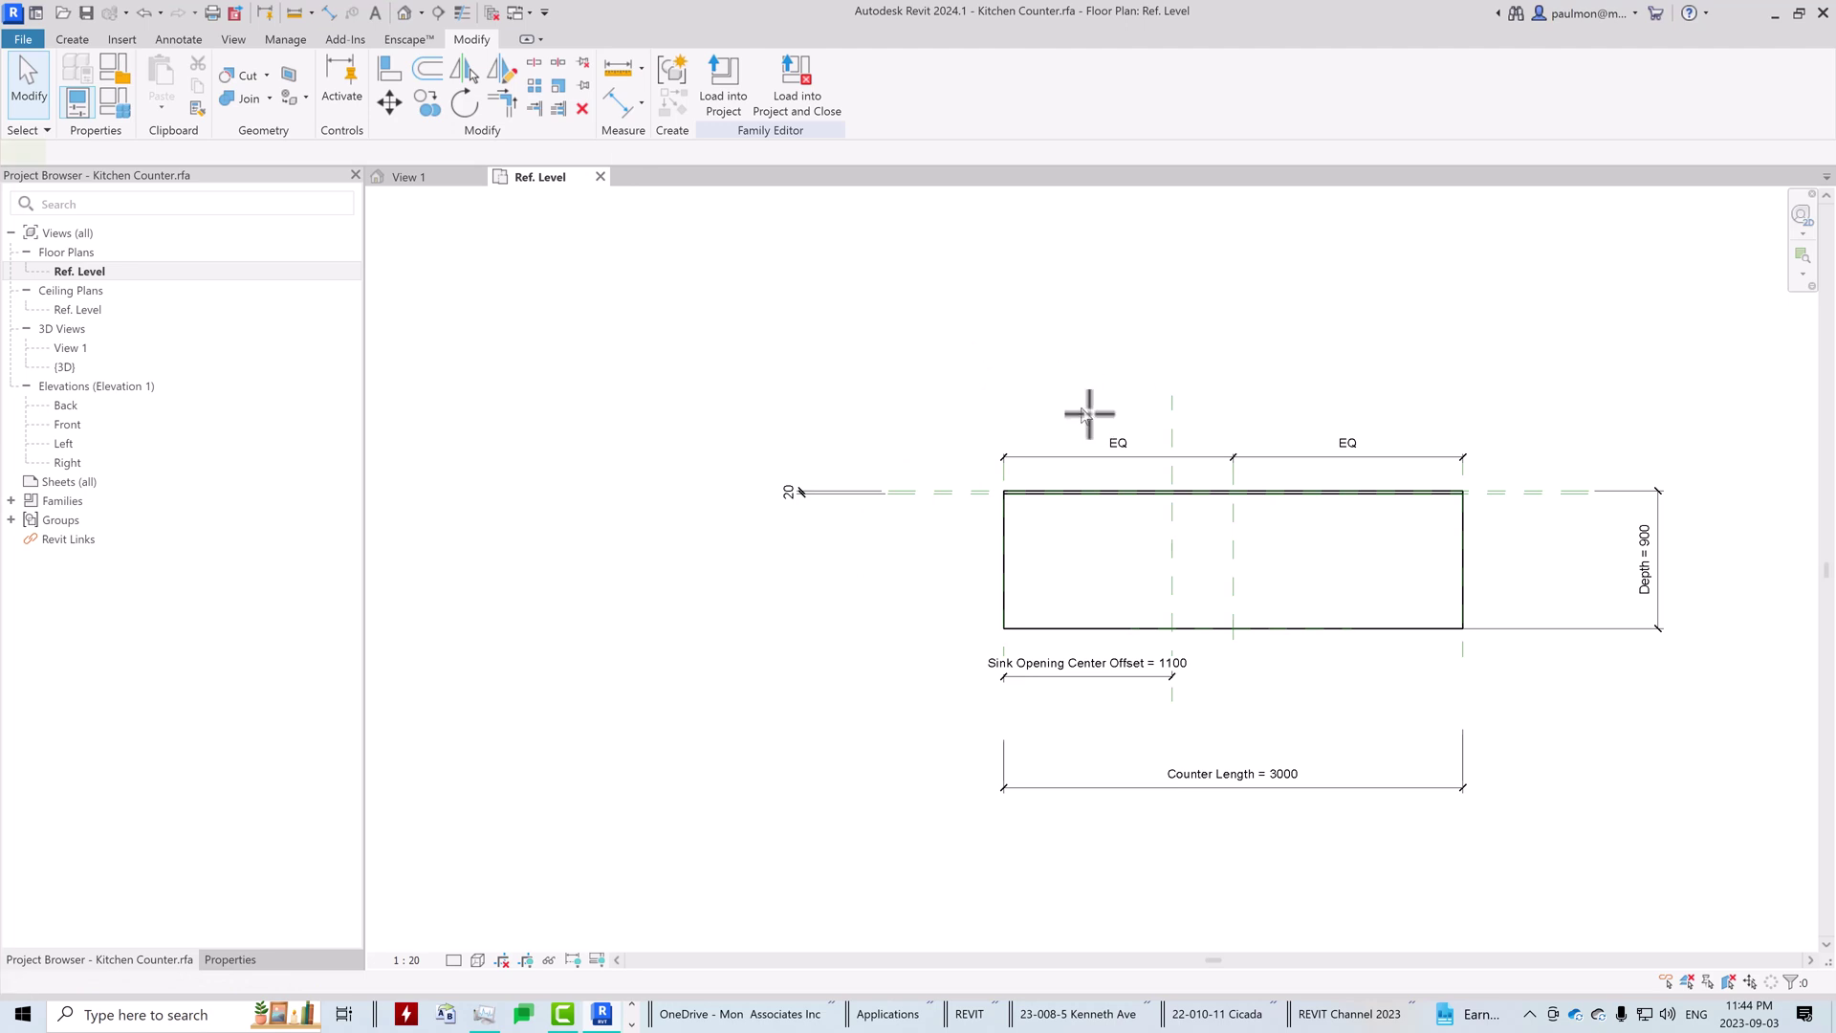
# Step: Draw a vertical reference plane across the counter, about 589 mm left of the sink opening's center plane
pyautogui.press('r')
pyautogui.press('p')
pyautogui.click(1083, 367)
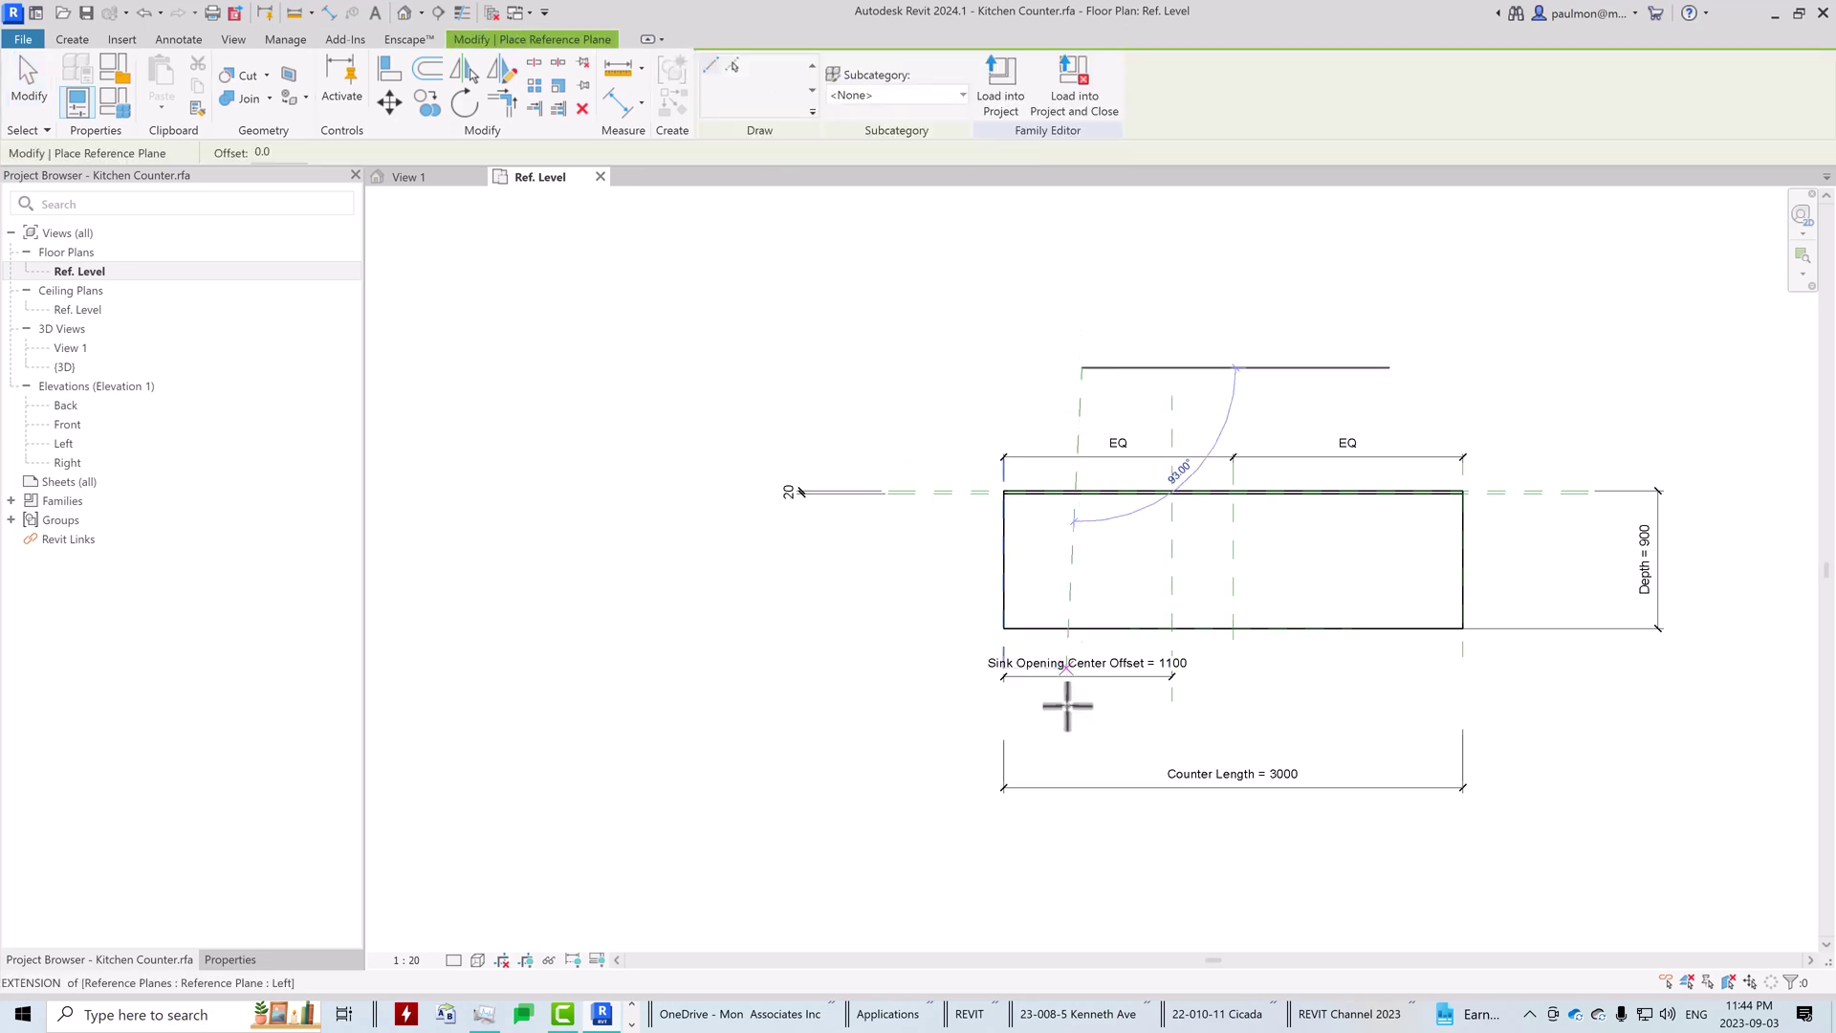
pyautogui.click(1081, 730)
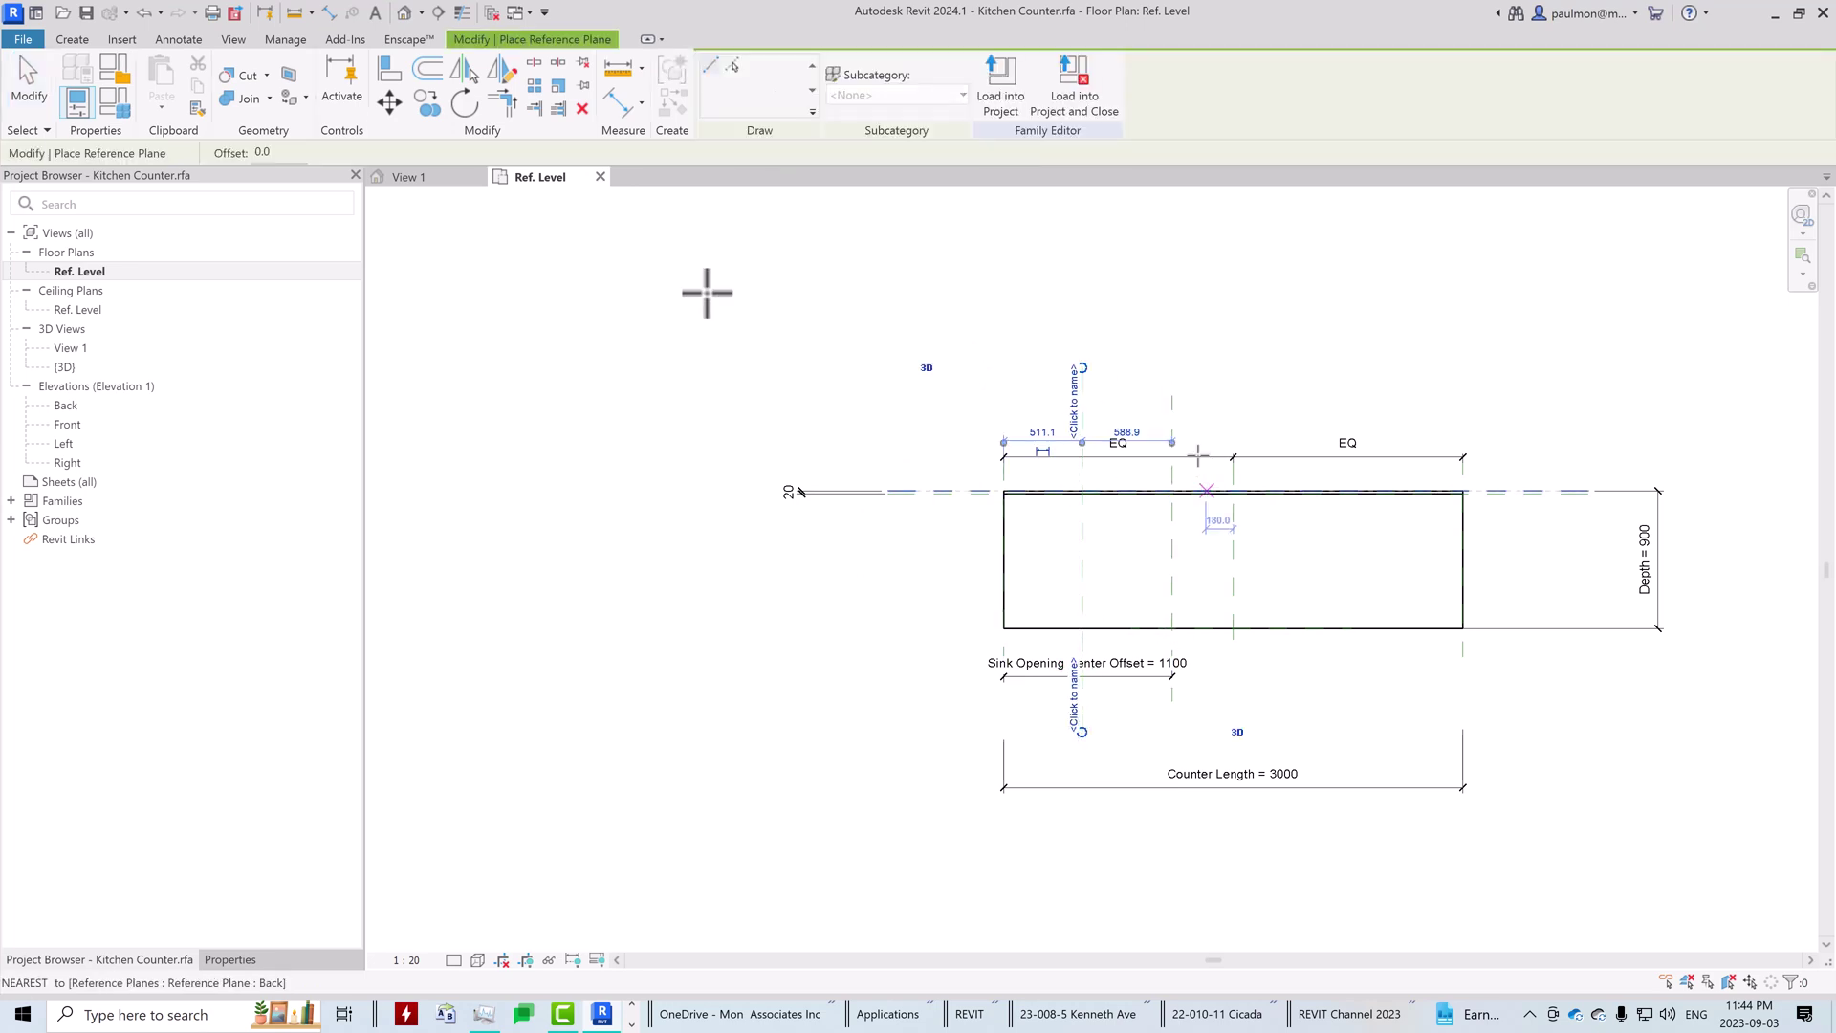
pyautogui.click(28, 88)
# Step: Mirror the new vertical reference plane about the sink opening's center plane, keeping the original
pyautogui.click(1081, 399)
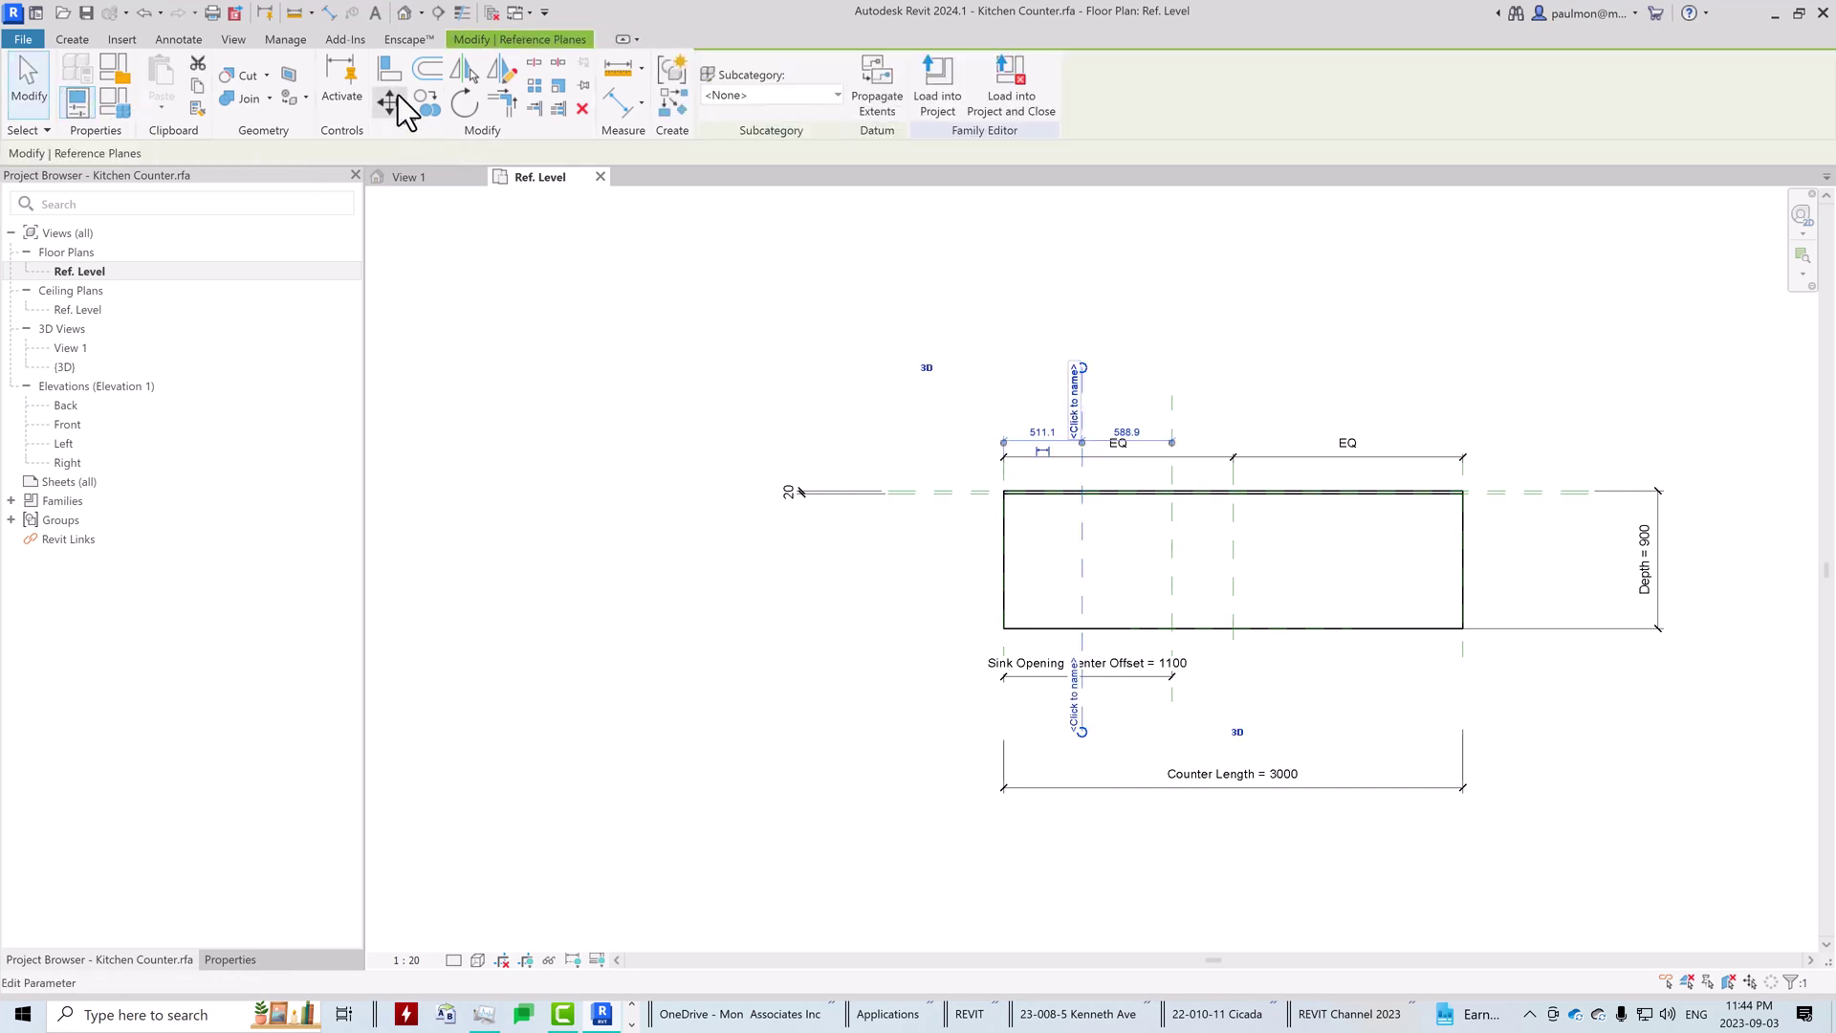
pyautogui.click(466, 86)
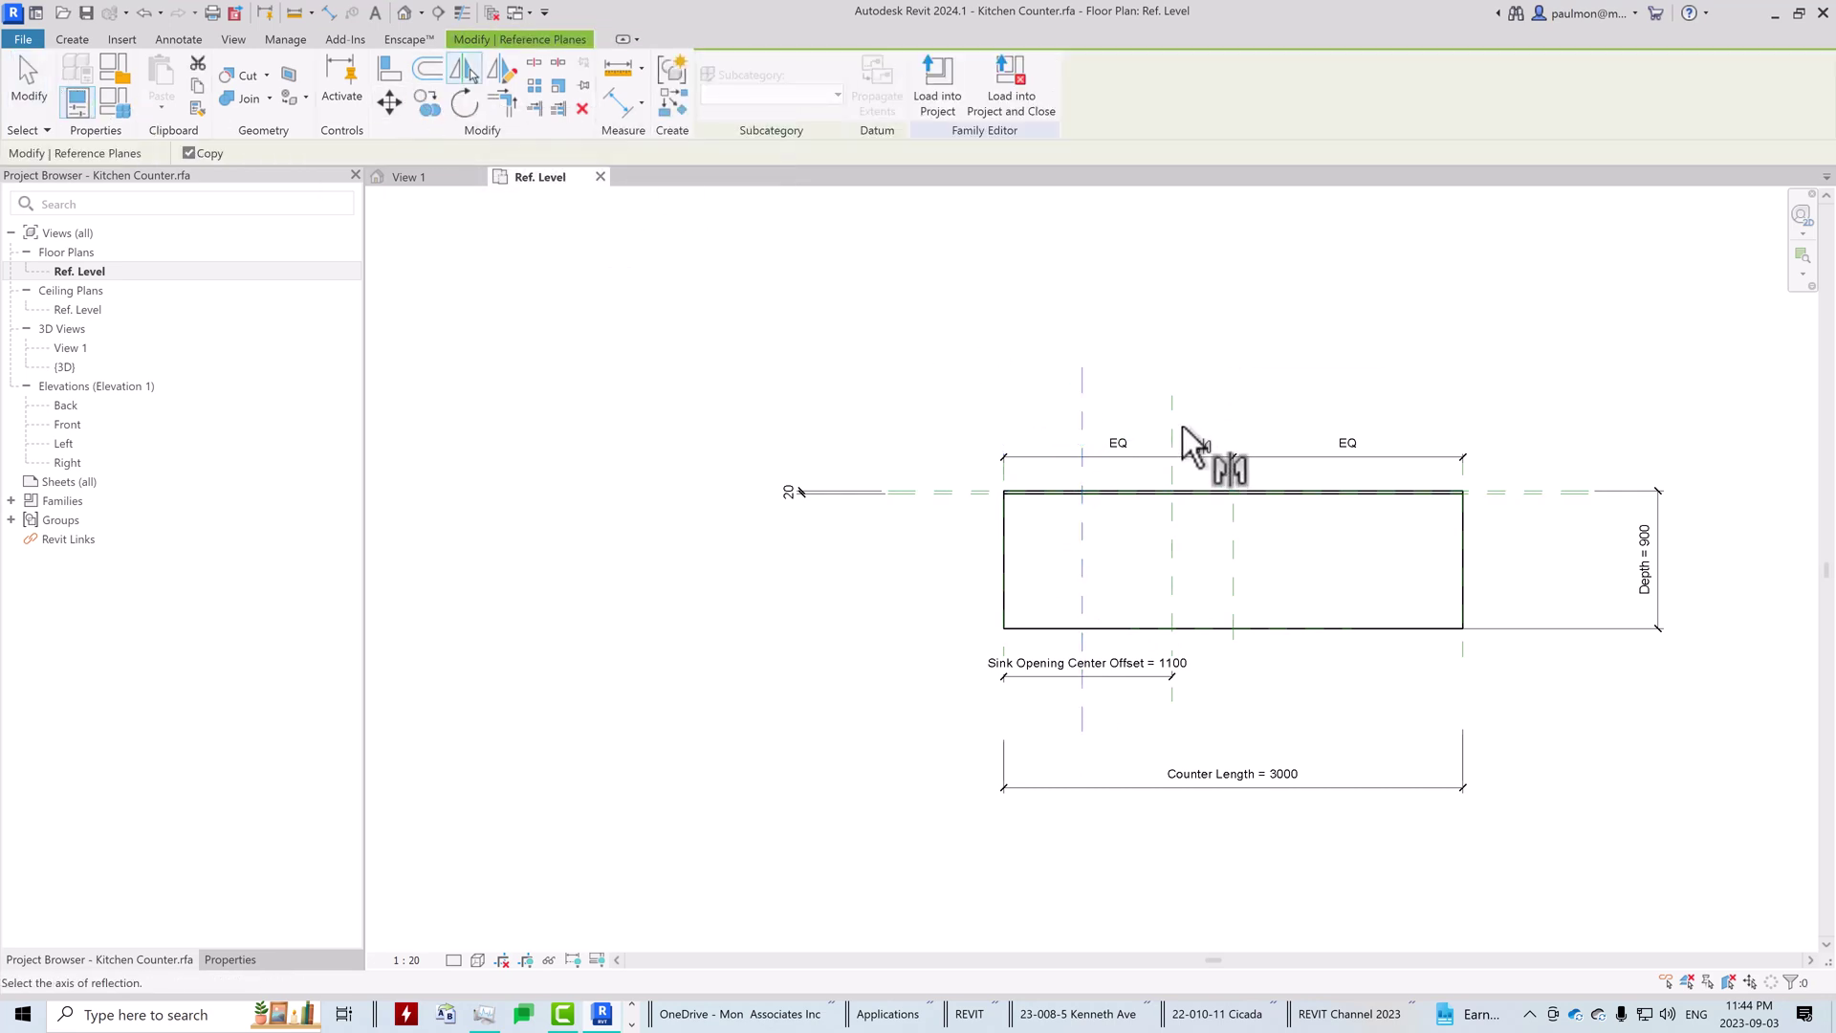
pyautogui.click(1169, 419)
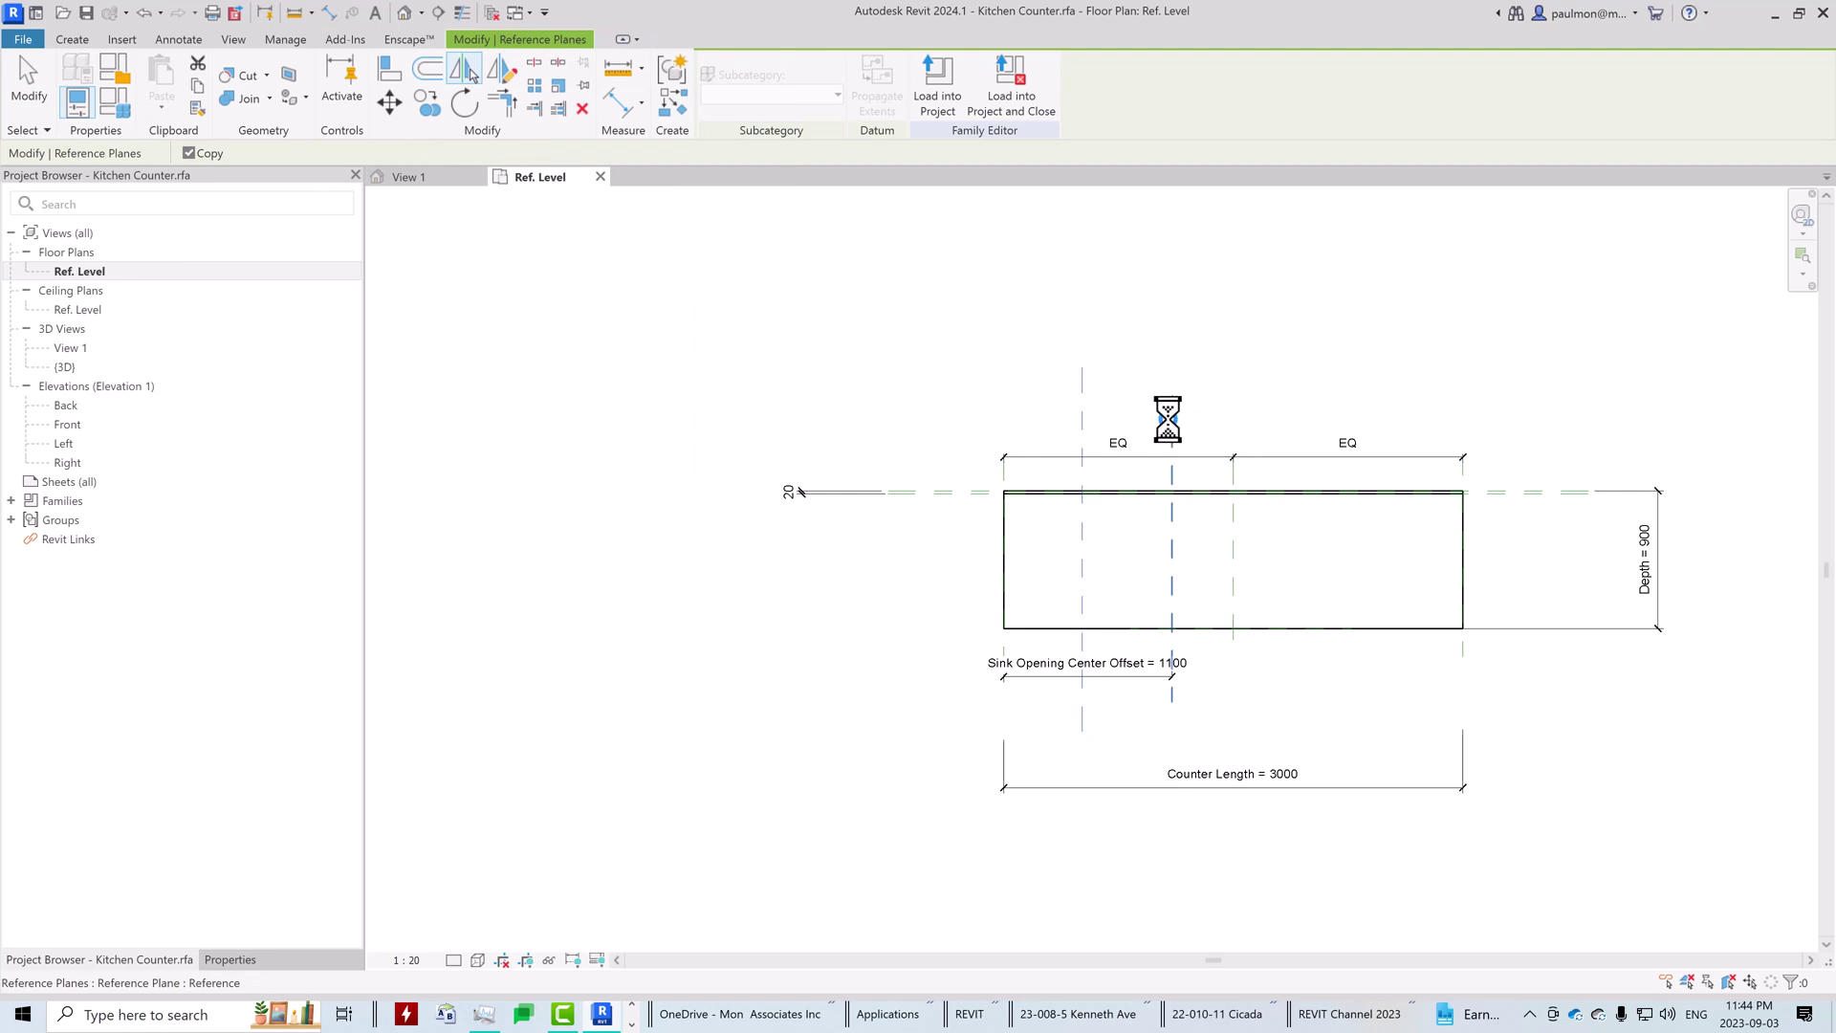
pyautogui.click(1364, 358)
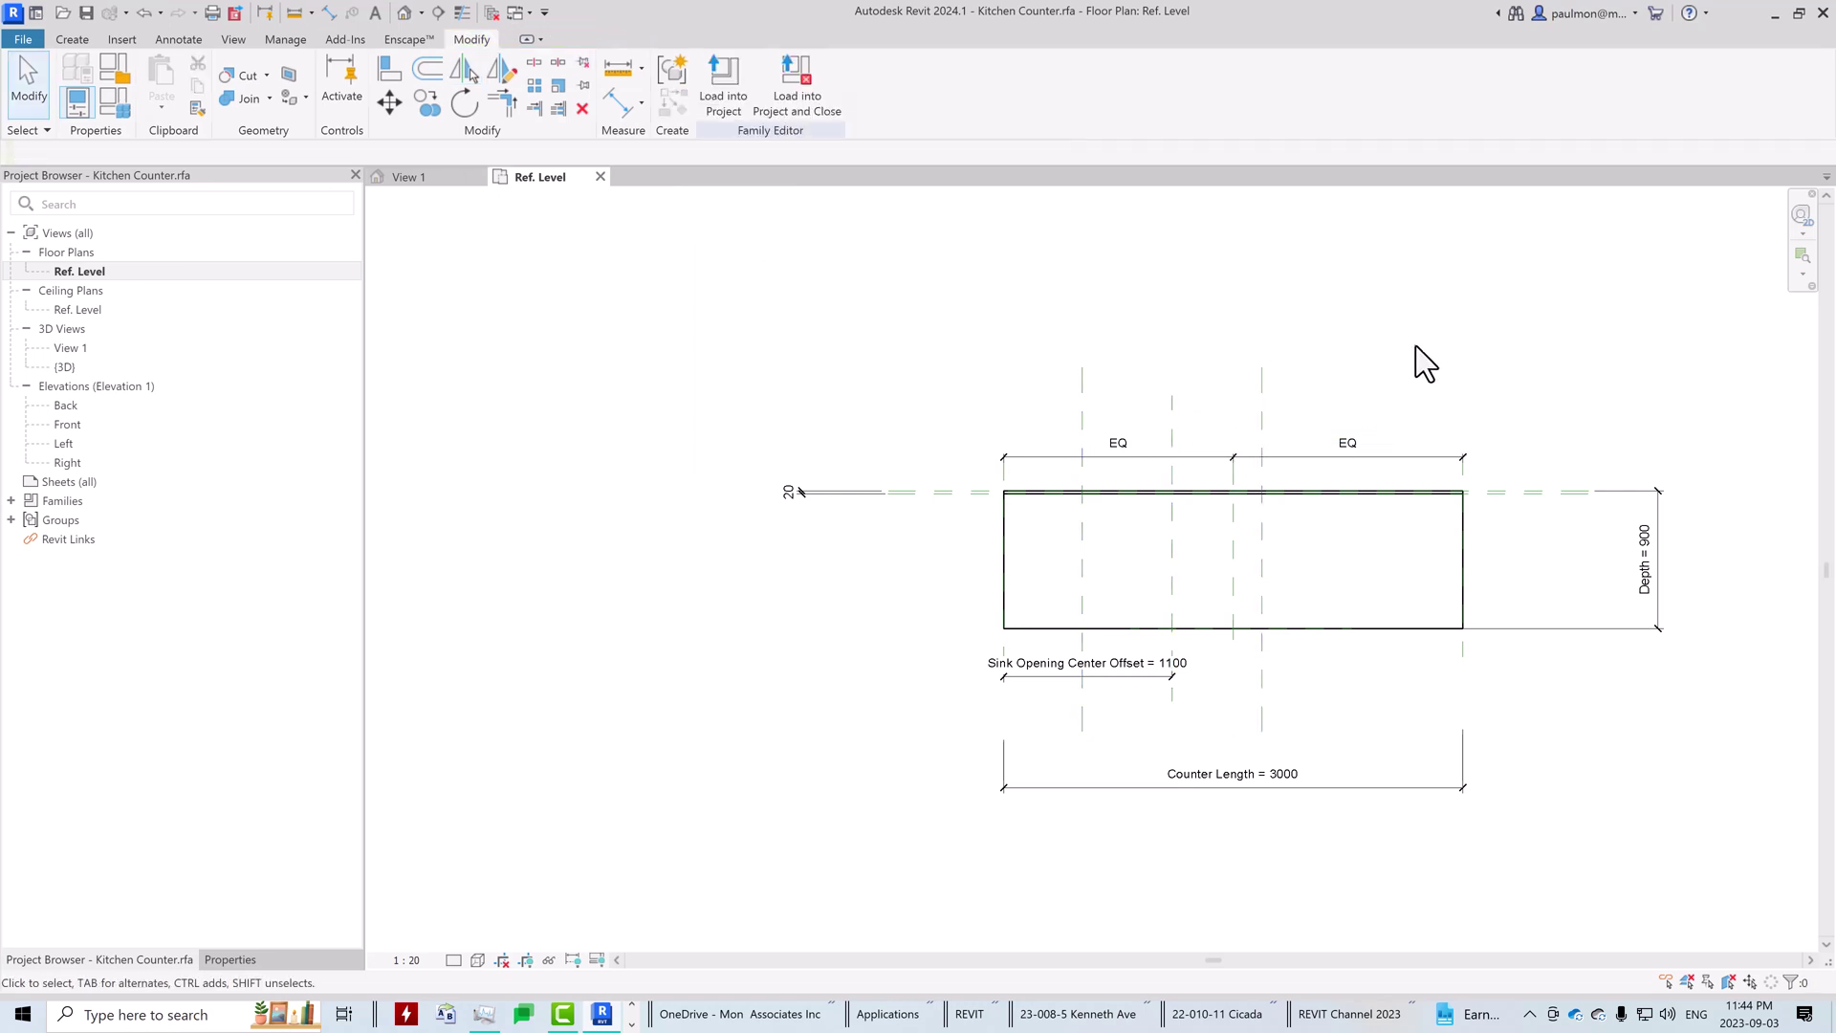
# Step: Move the Sink Opening Center Offset dimension down to just above the Counter Length dimension
pyautogui.click(1121, 679)
pyautogui.keyDown('ctrl'); pyautogui.moveTo(1121, 679); pyautogui.dragTo(1130, 755); pyautogui.keyUp('ctrl')
pyautogui.click(1253, 846)
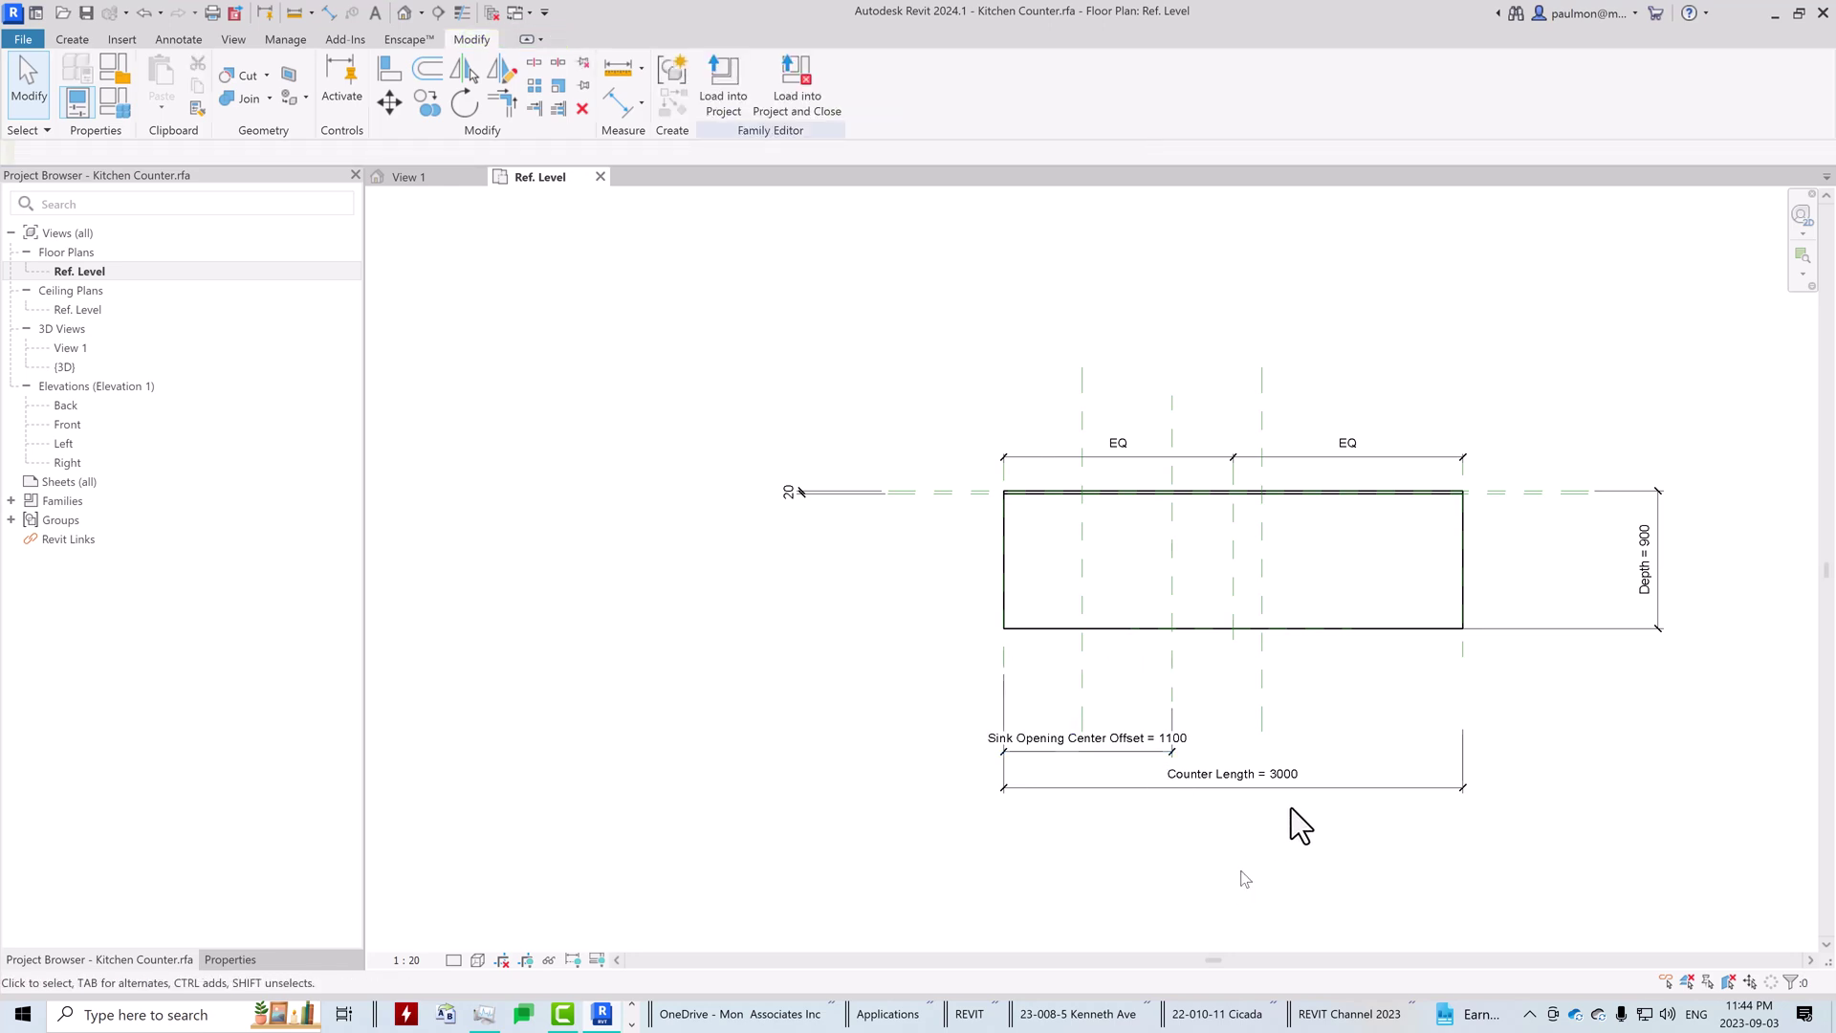
# Step: Dimension the sink opening's left, center and right reference planes in one string and constrain the segments as equal
pyautogui.press('d')
pyautogui.press('i')
pyautogui.click(1082, 680)
pyautogui.click(1173, 670)
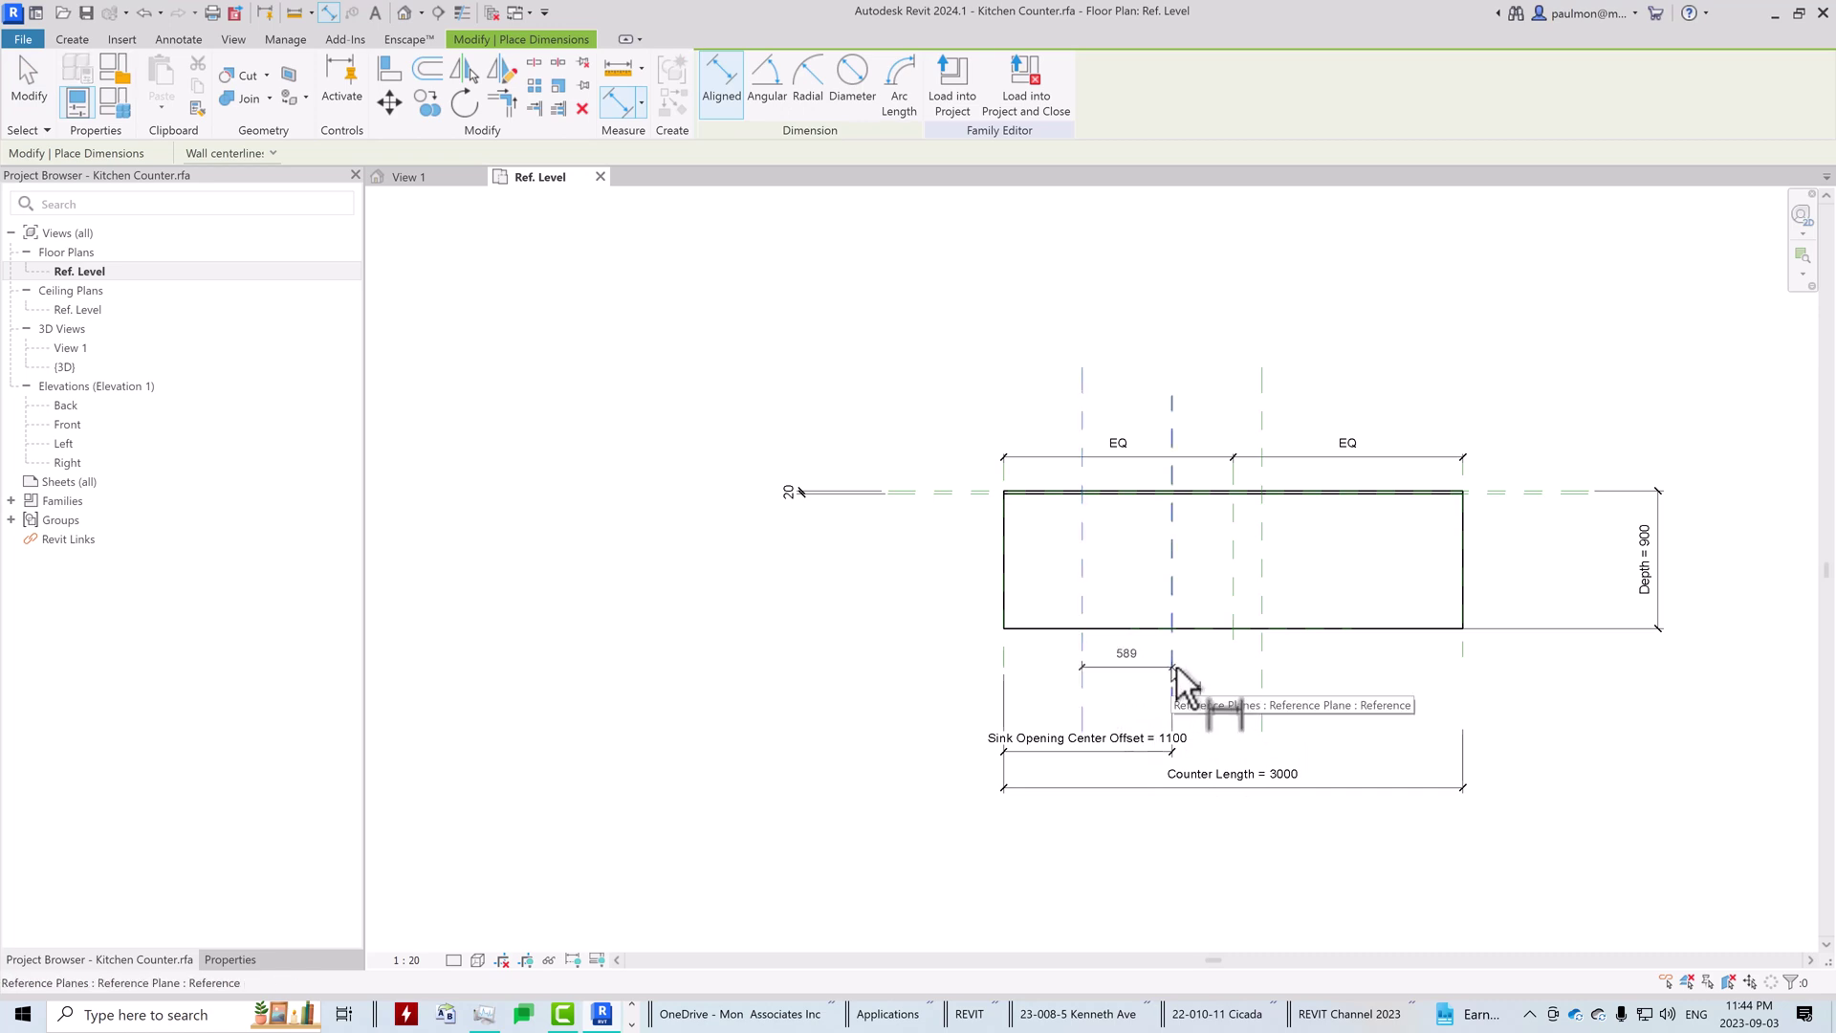
pyautogui.click(1263, 667)
pyautogui.click(1324, 667)
pyautogui.click(1173, 627)
# Step: Add an overall dimension between the sink opening's left and right reference planes, below the EQ string
pyautogui.click(1082, 712)
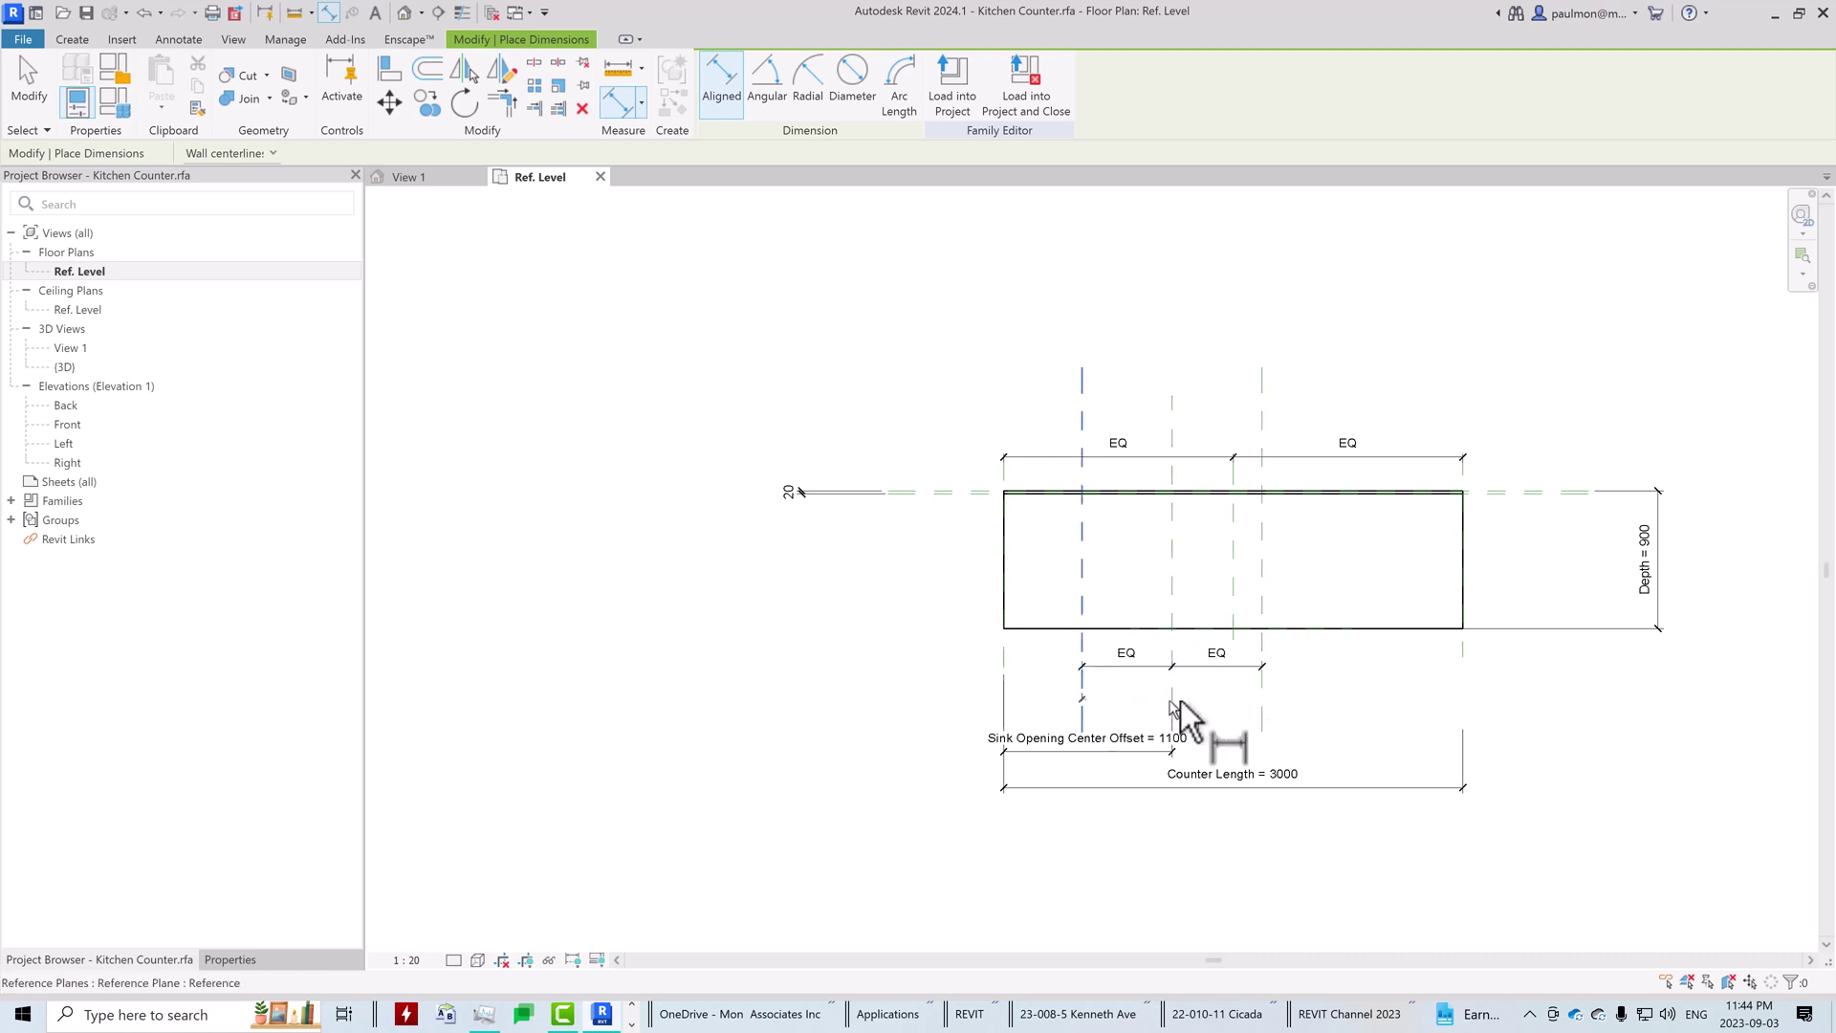
pyautogui.click(1262, 705)
pyautogui.click(1318, 701)
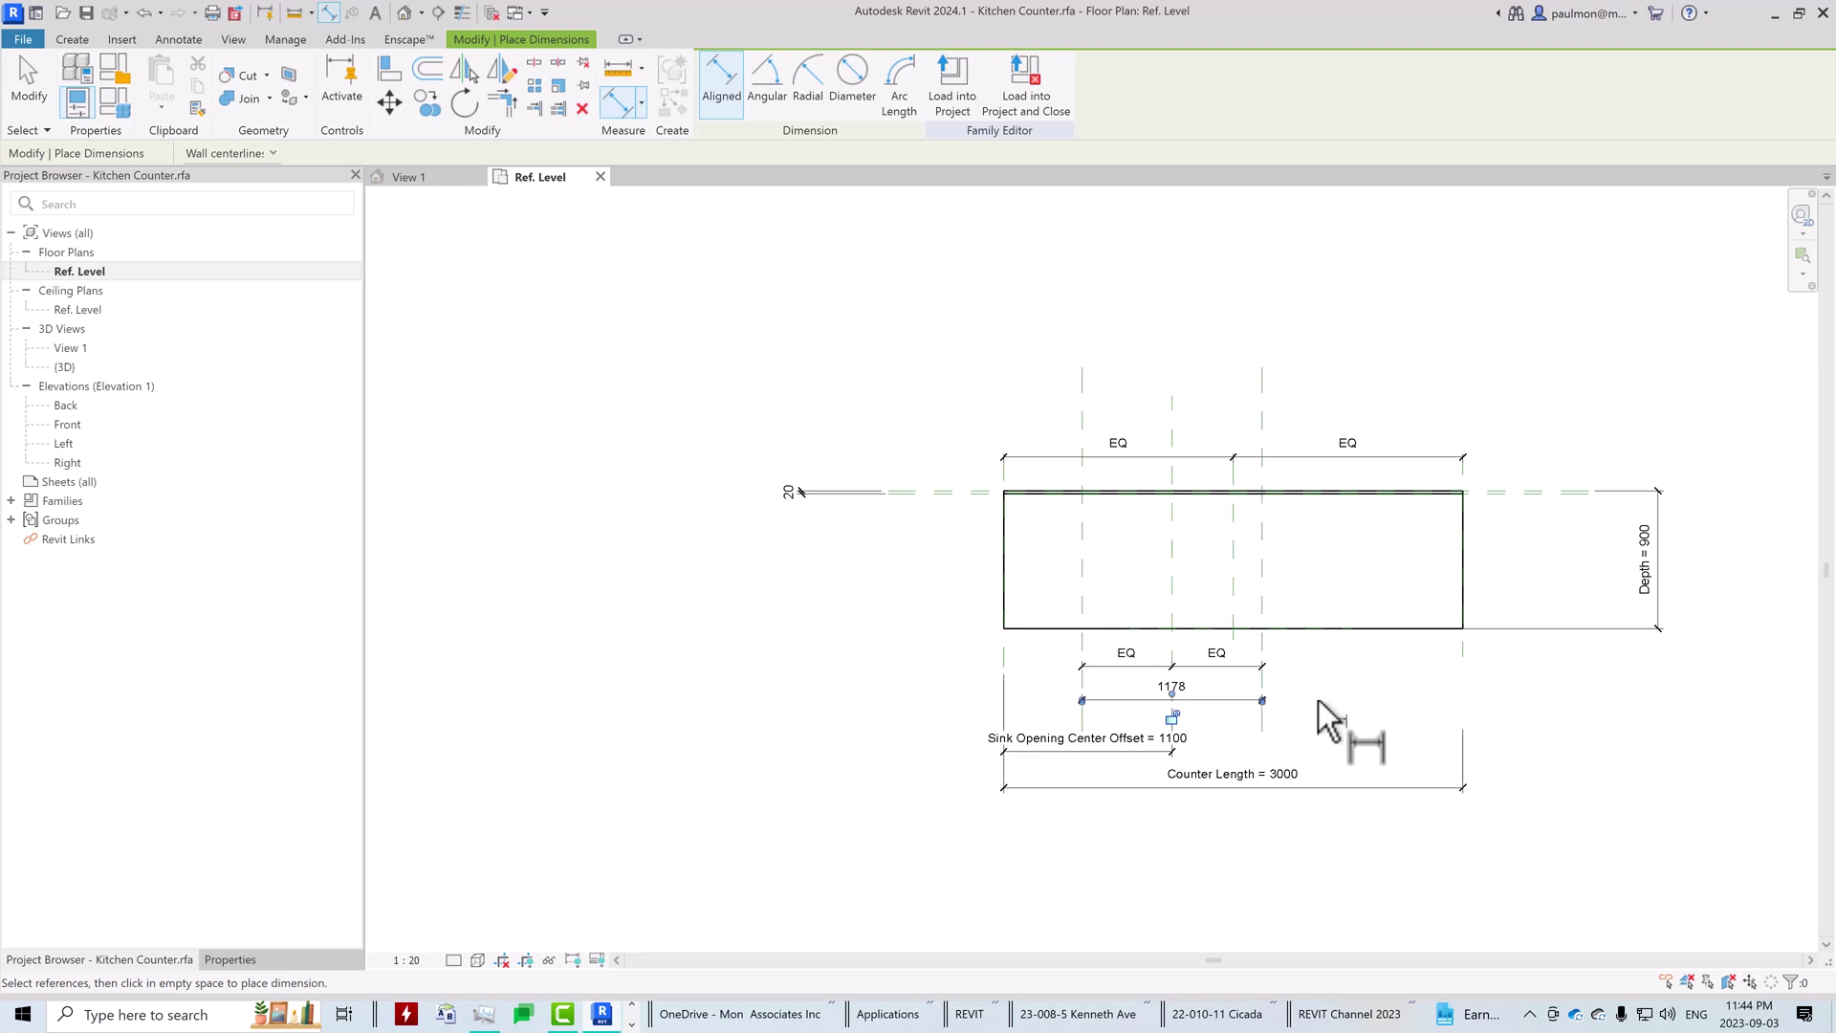
pyautogui.press('Escape')
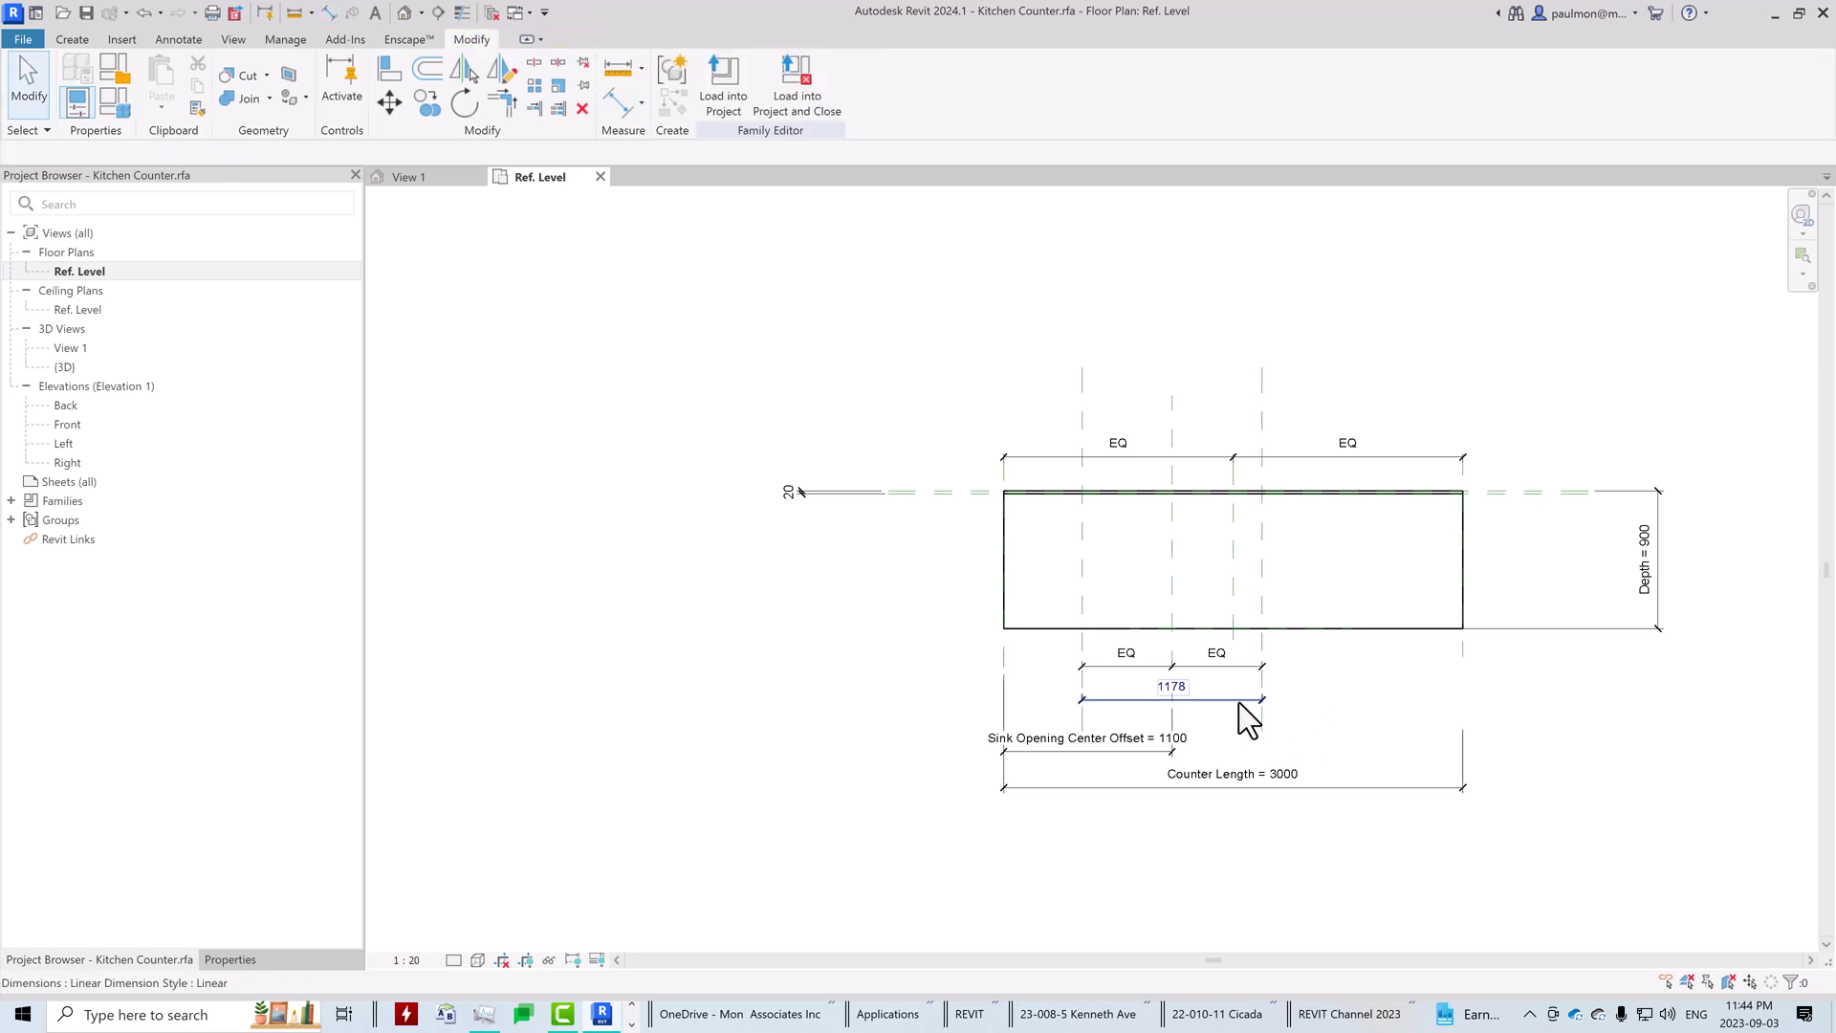
pyautogui.click(1241, 702)
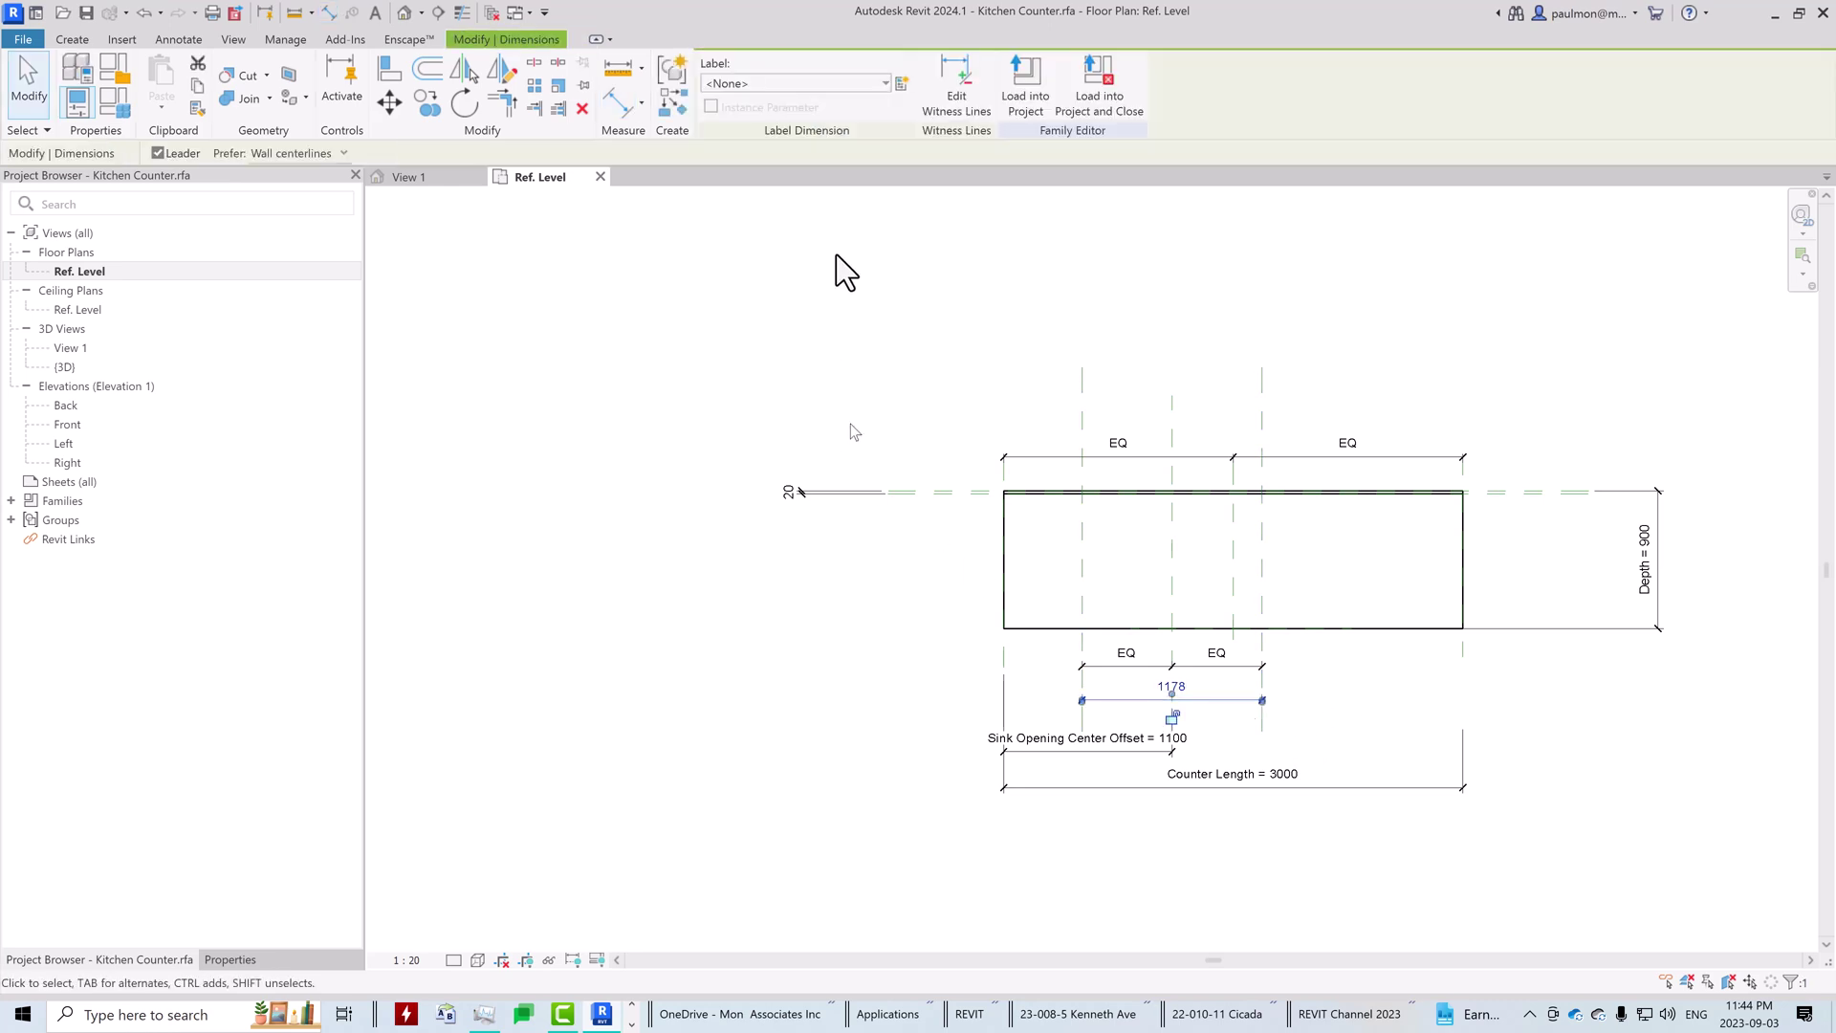
pyautogui.click(863, 316)
pyautogui.press('d')
pyautogui.press('i')
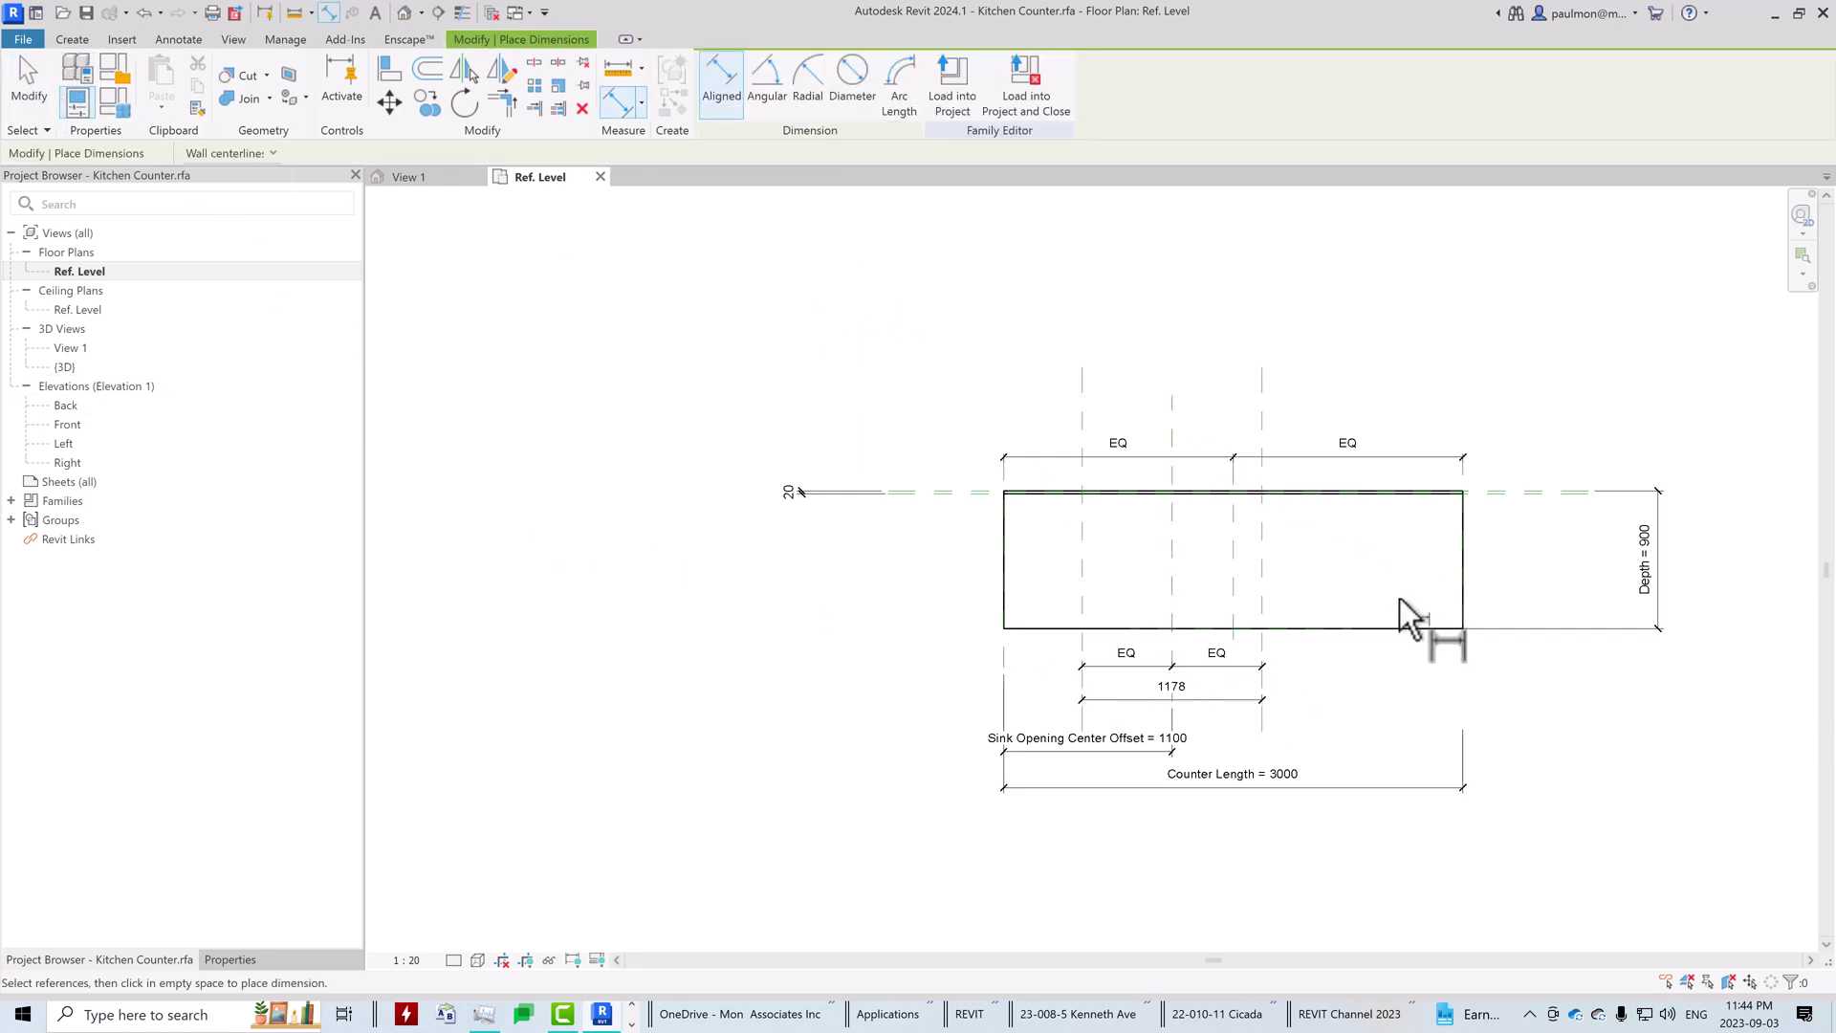
pyautogui.press('Escape')
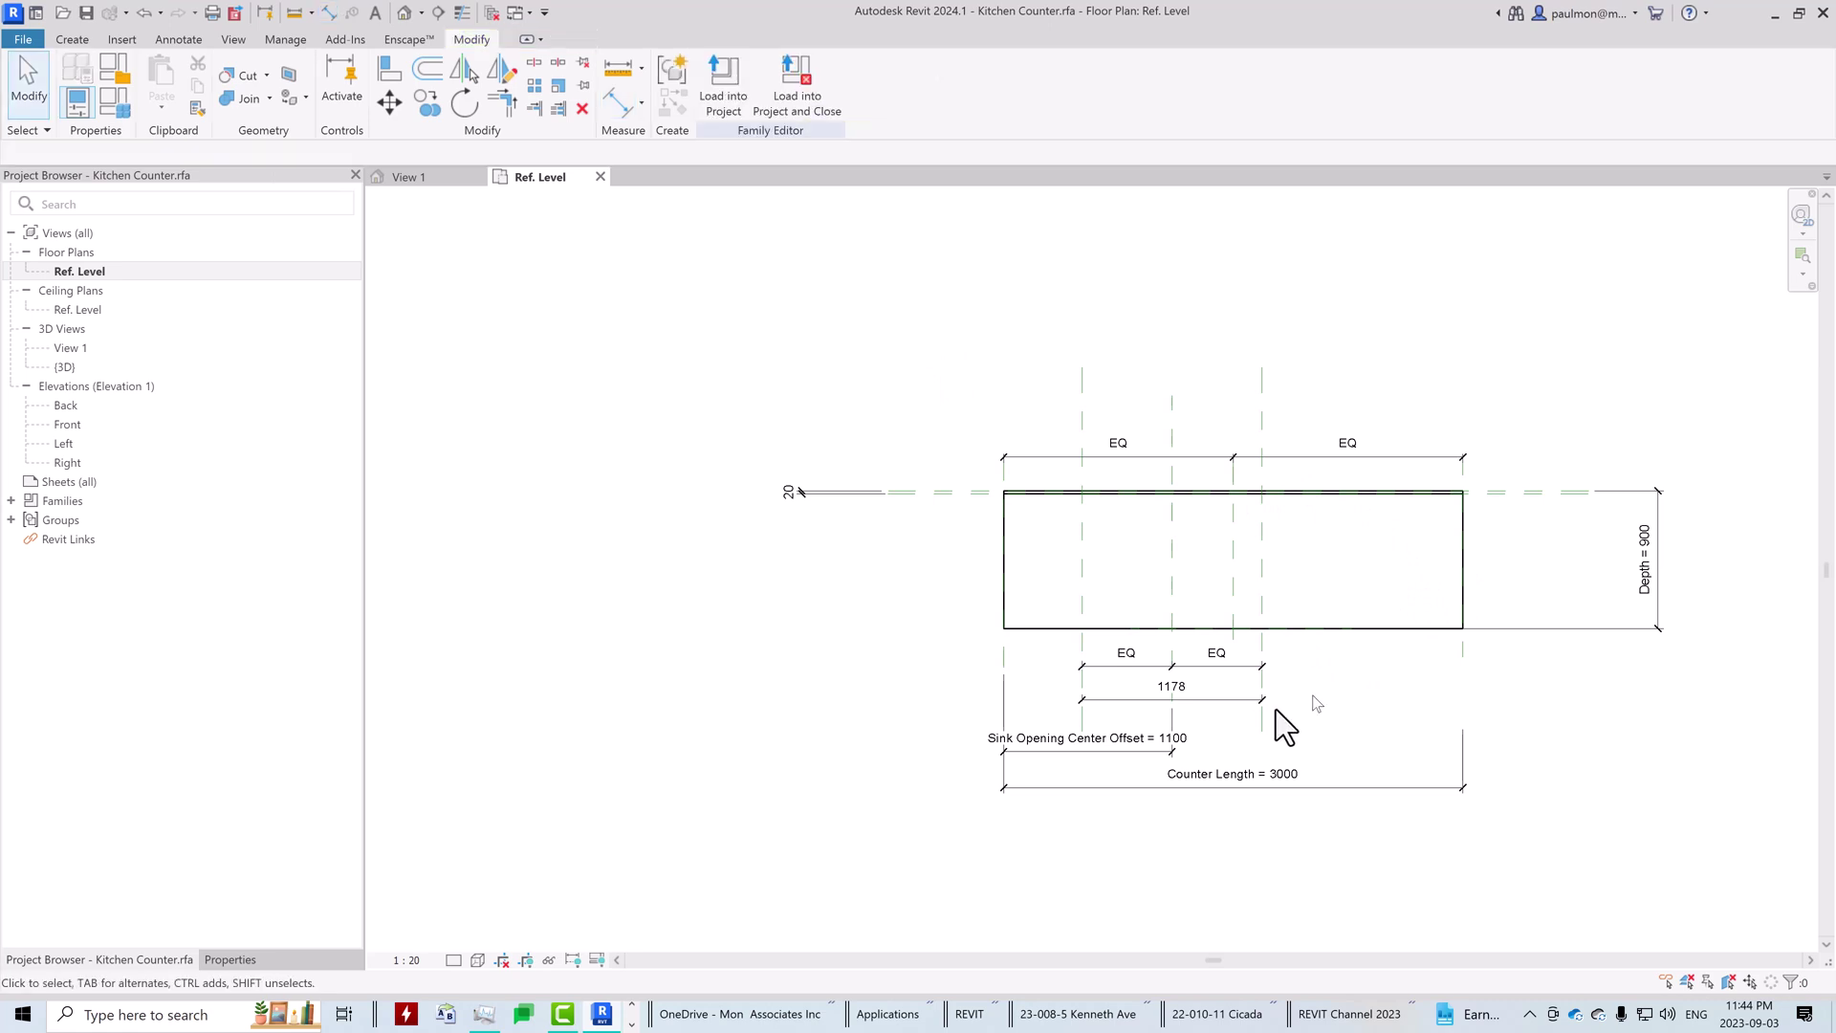
# Step: Label the overall dimension between the sink opening's side planes with the Sink Opening Width parameter
pyautogui.click(1215, 699)
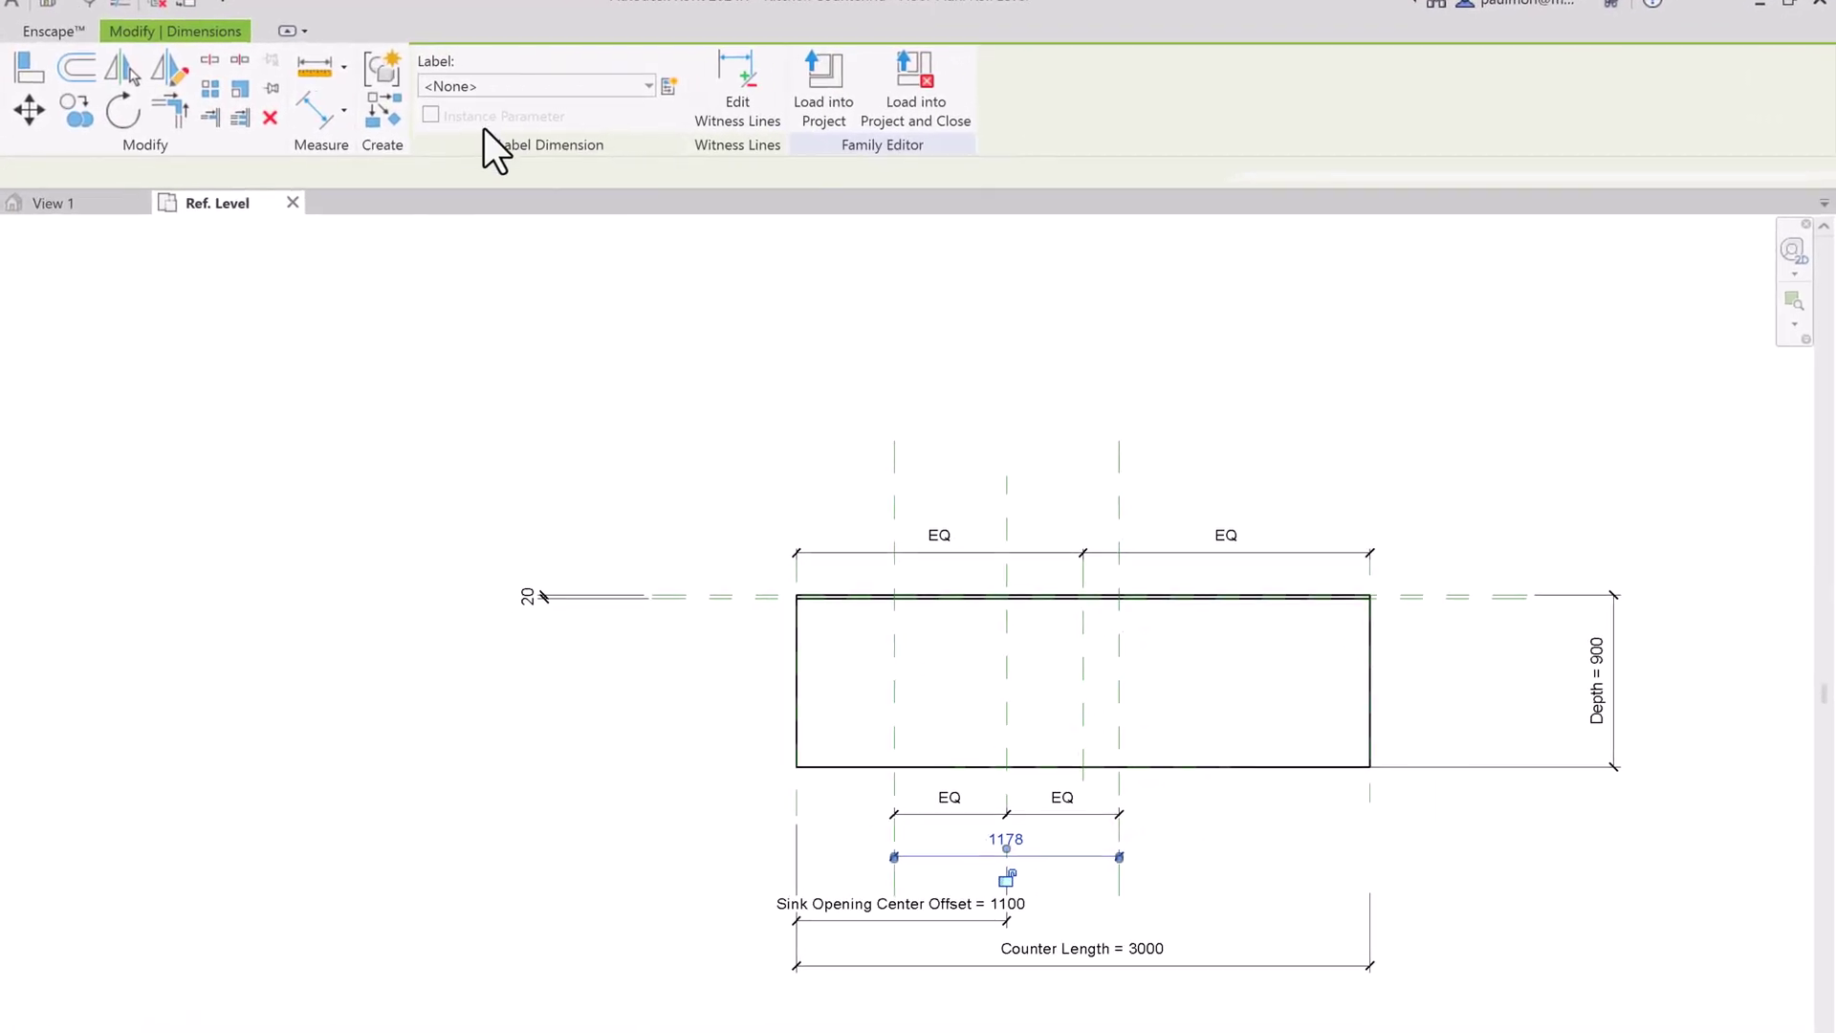
pyautogui.click(578, 88)
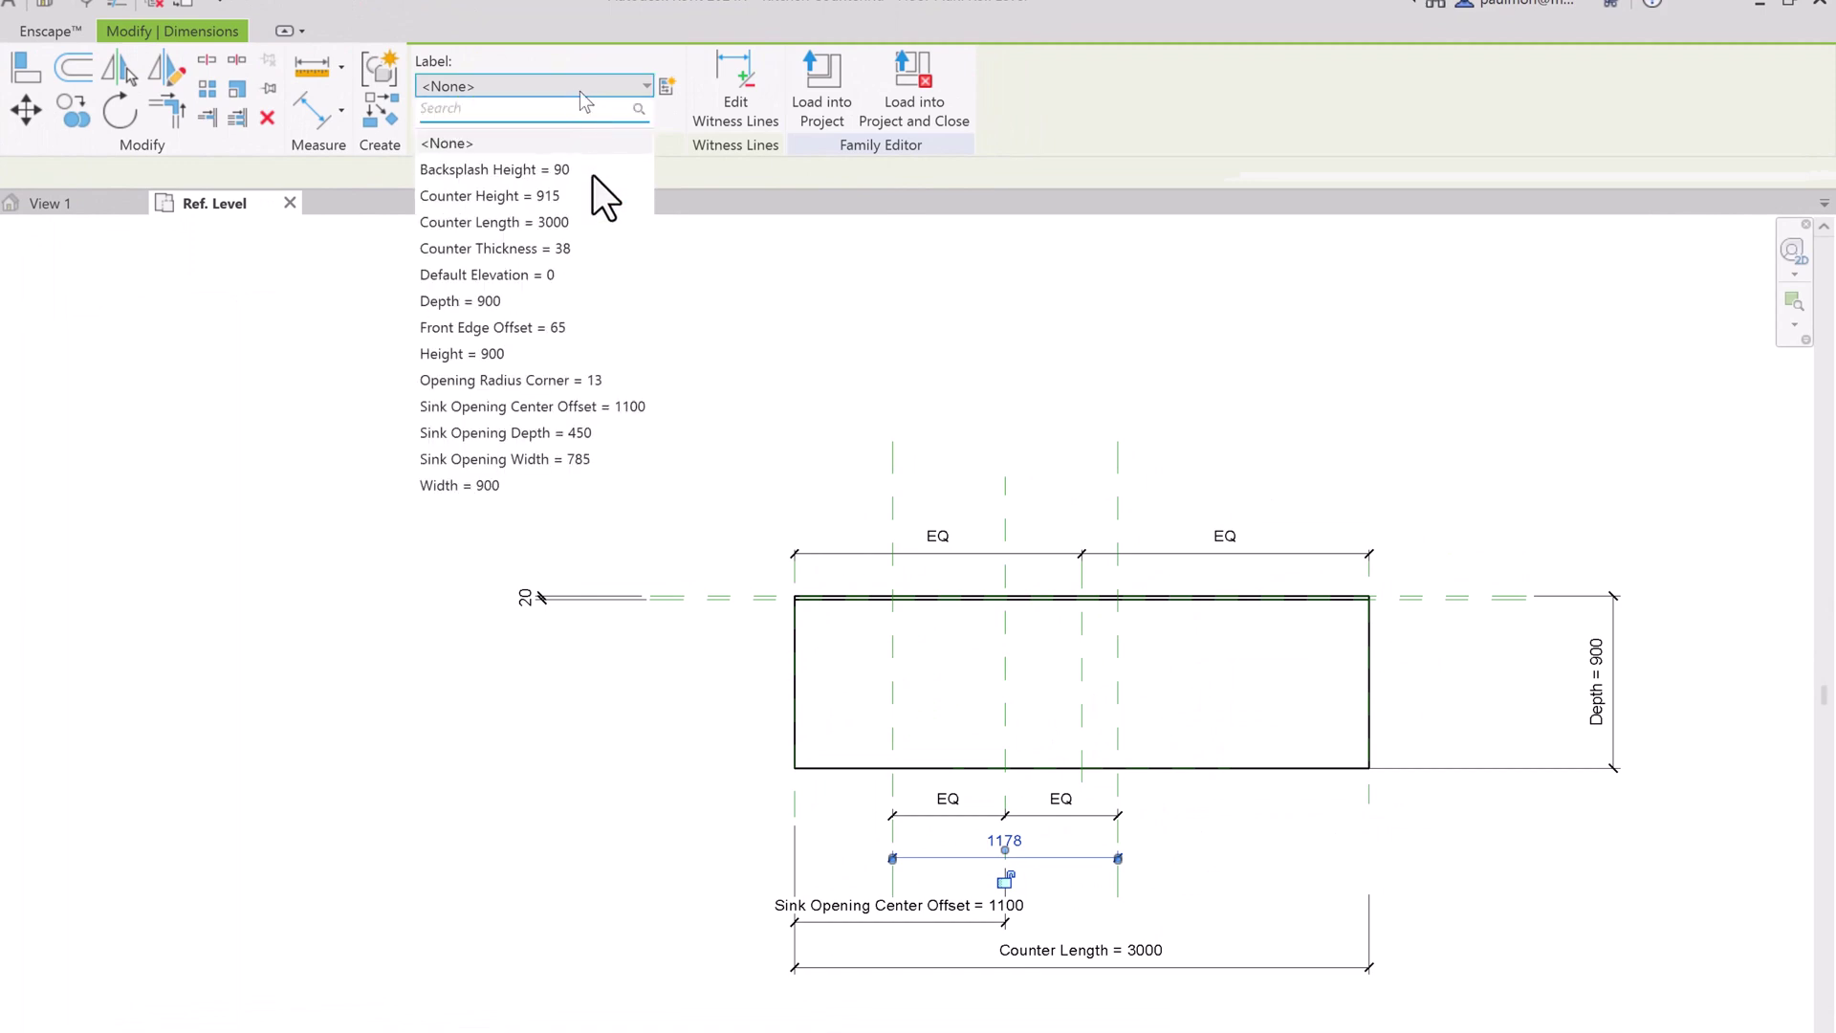
pyautogui.click(535, 459)
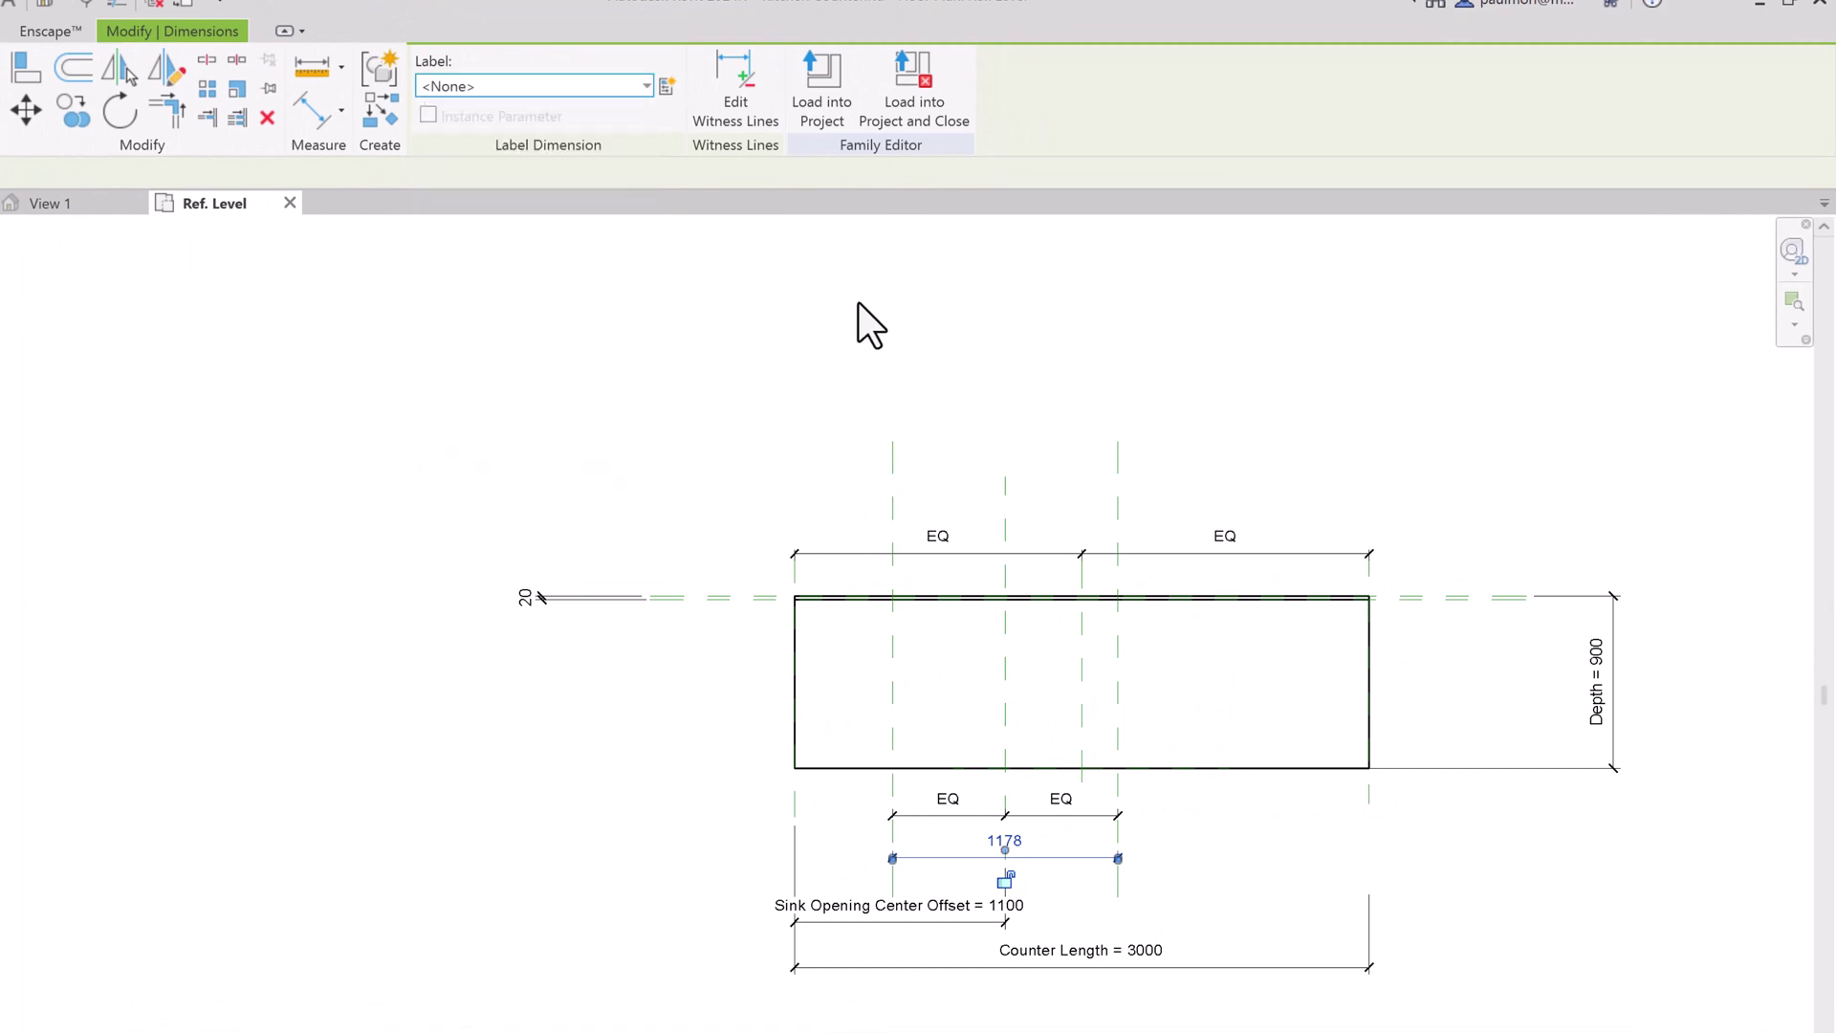
pyautogui.click(1100, 333)
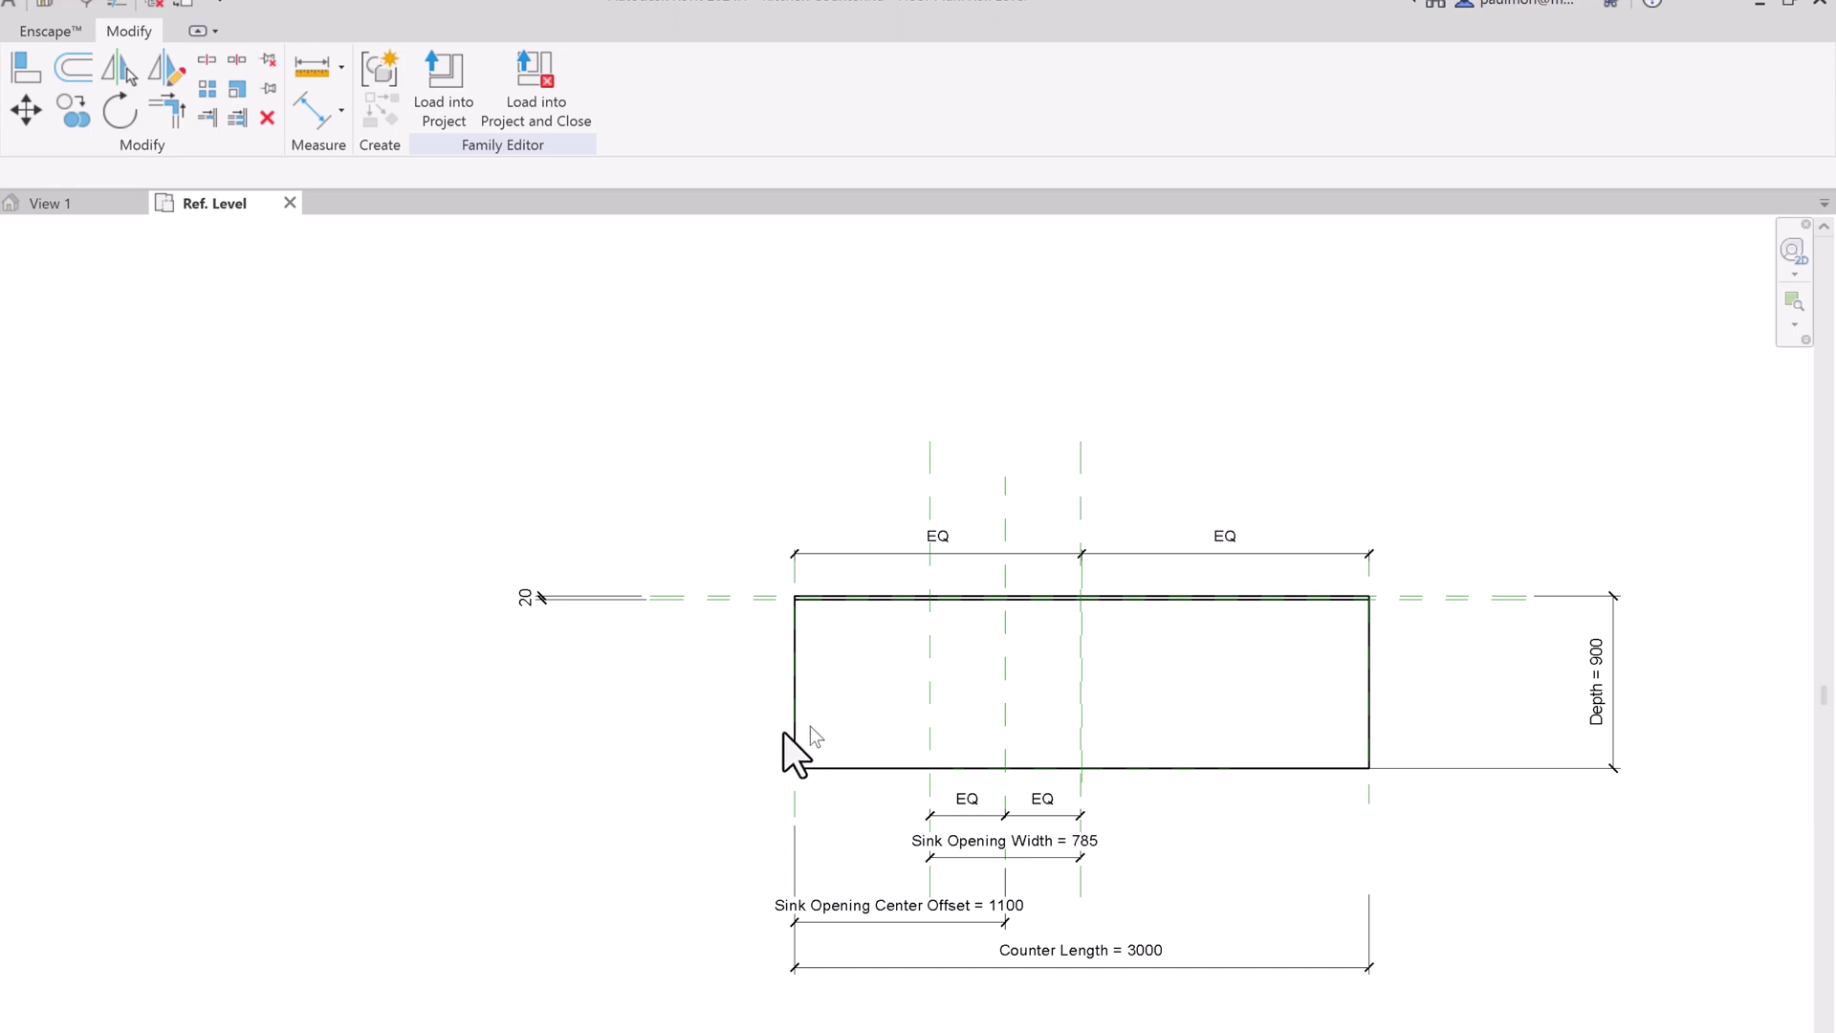
# Step: Draw a horizontal reference plane across the sink opening area, about 126 mm behind the counter's front edge
pyautogui.press('r')
pyautogui.press('p')
pyautogui.click(694, 744)
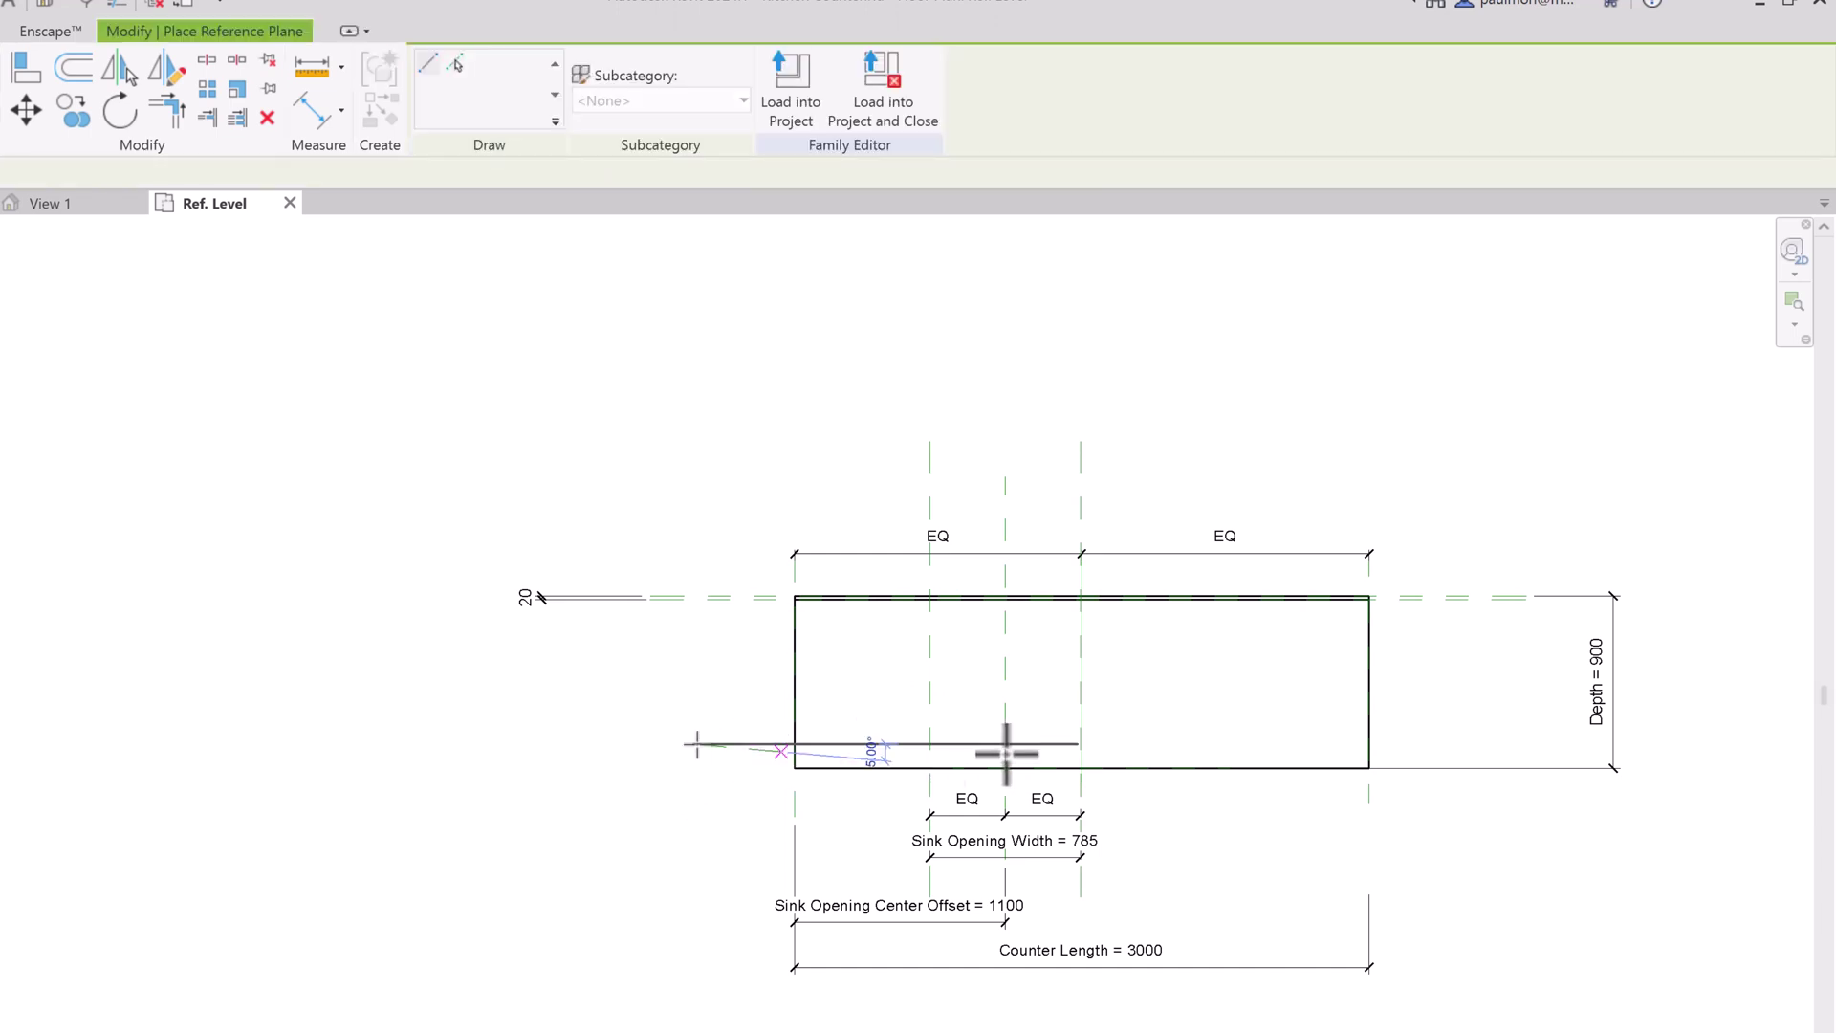
pyautogui.click(1187, 743)
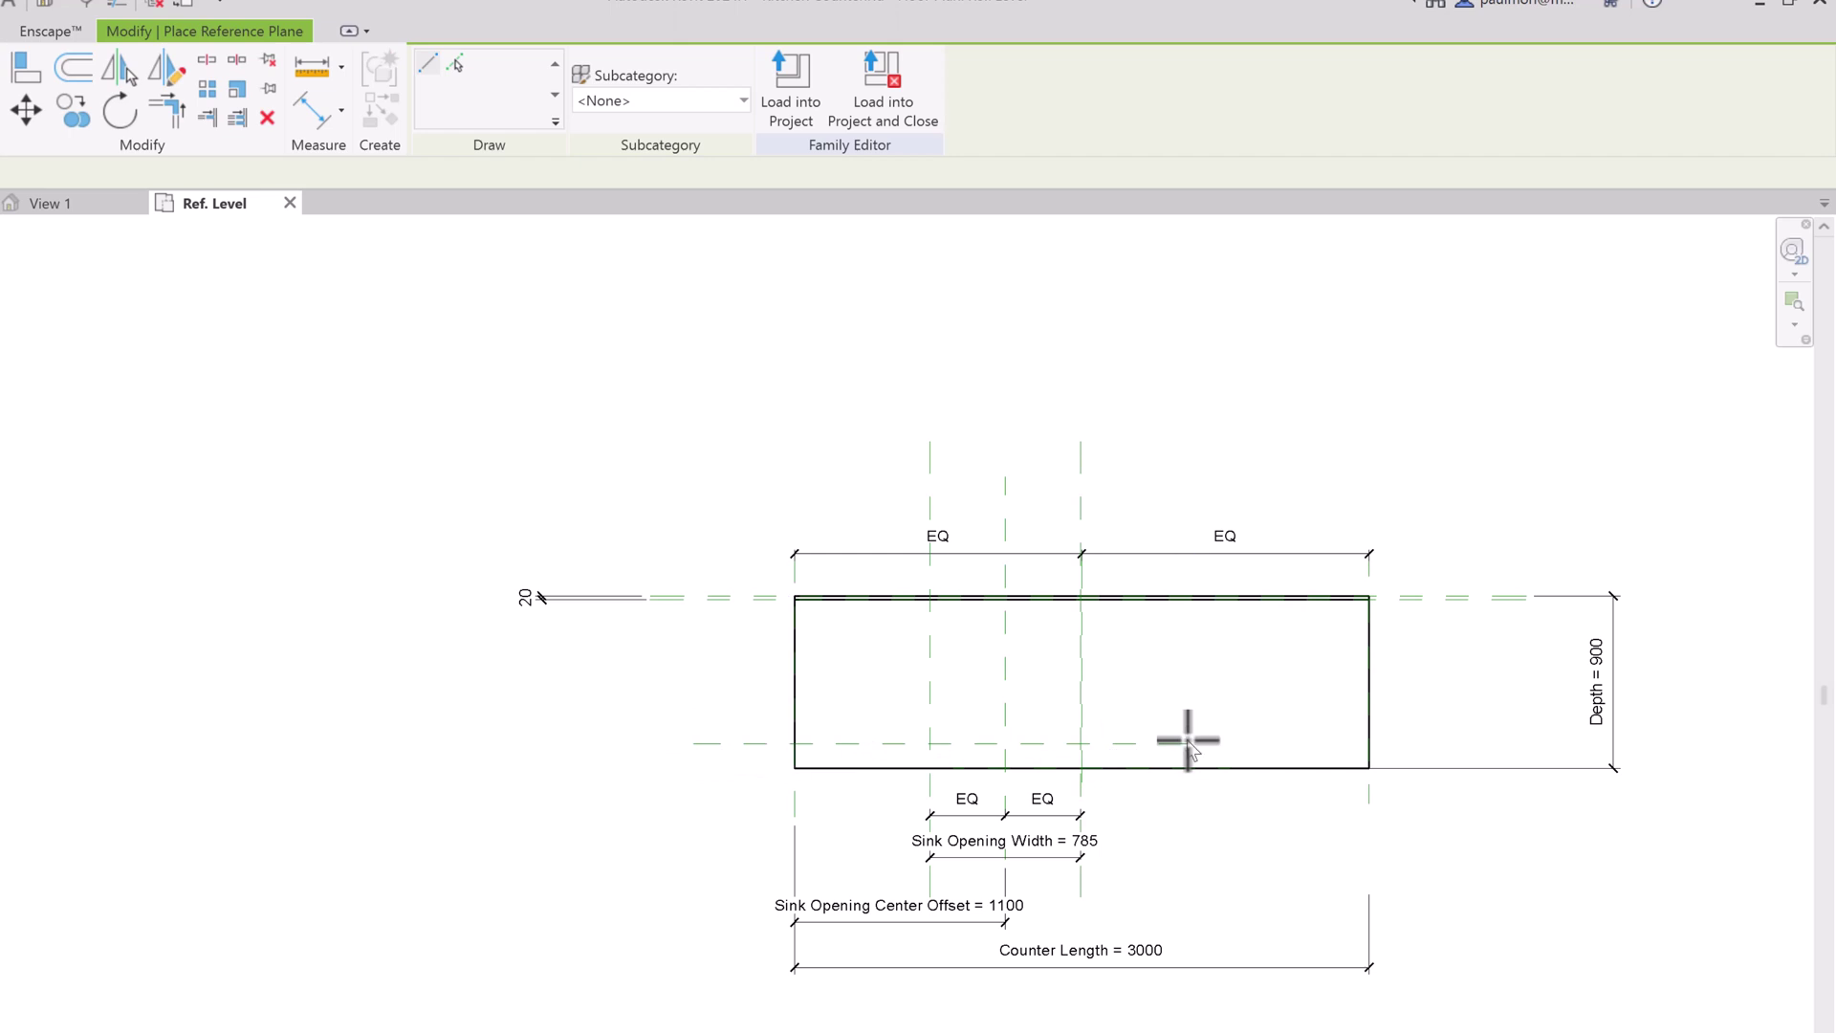
pyautogui.press('Escape')
pyautogui.press('Escape')
# Step: Copy the horizontal reference plane about 560 mm toward the back of the counter
pyautogui.click(706, 748)
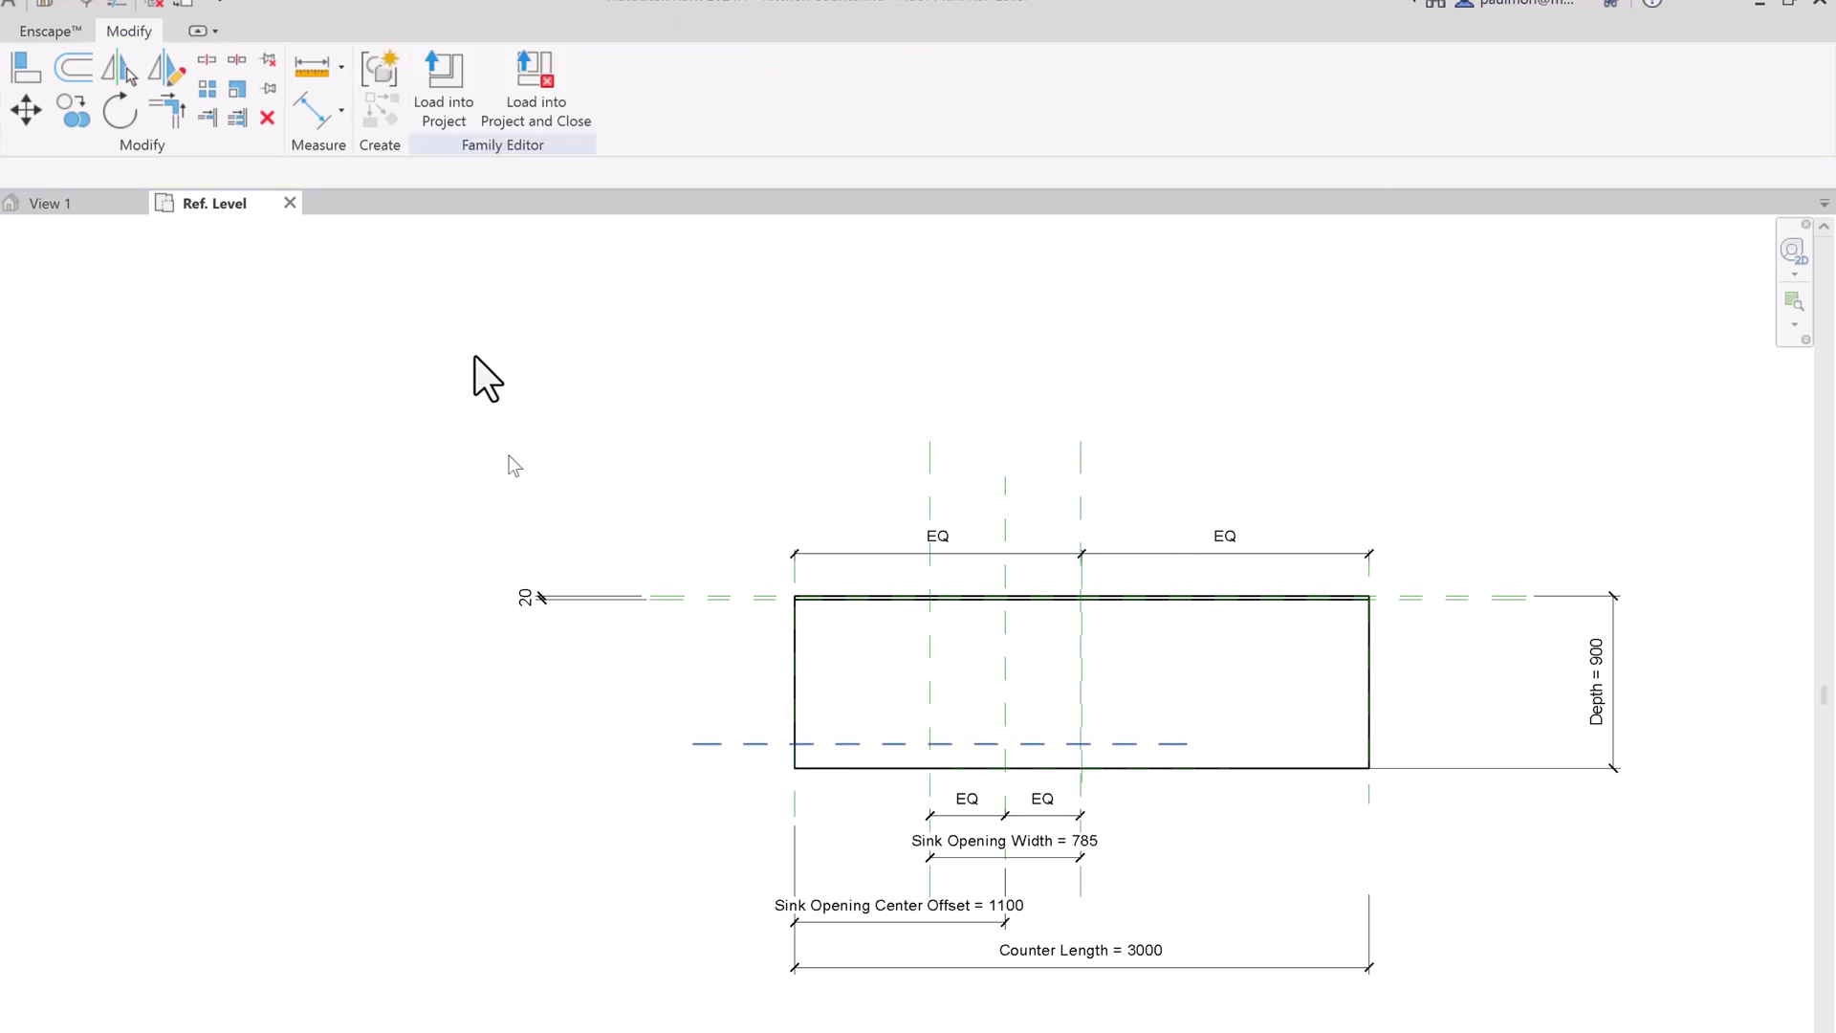
pyautogui.click(69, 115)
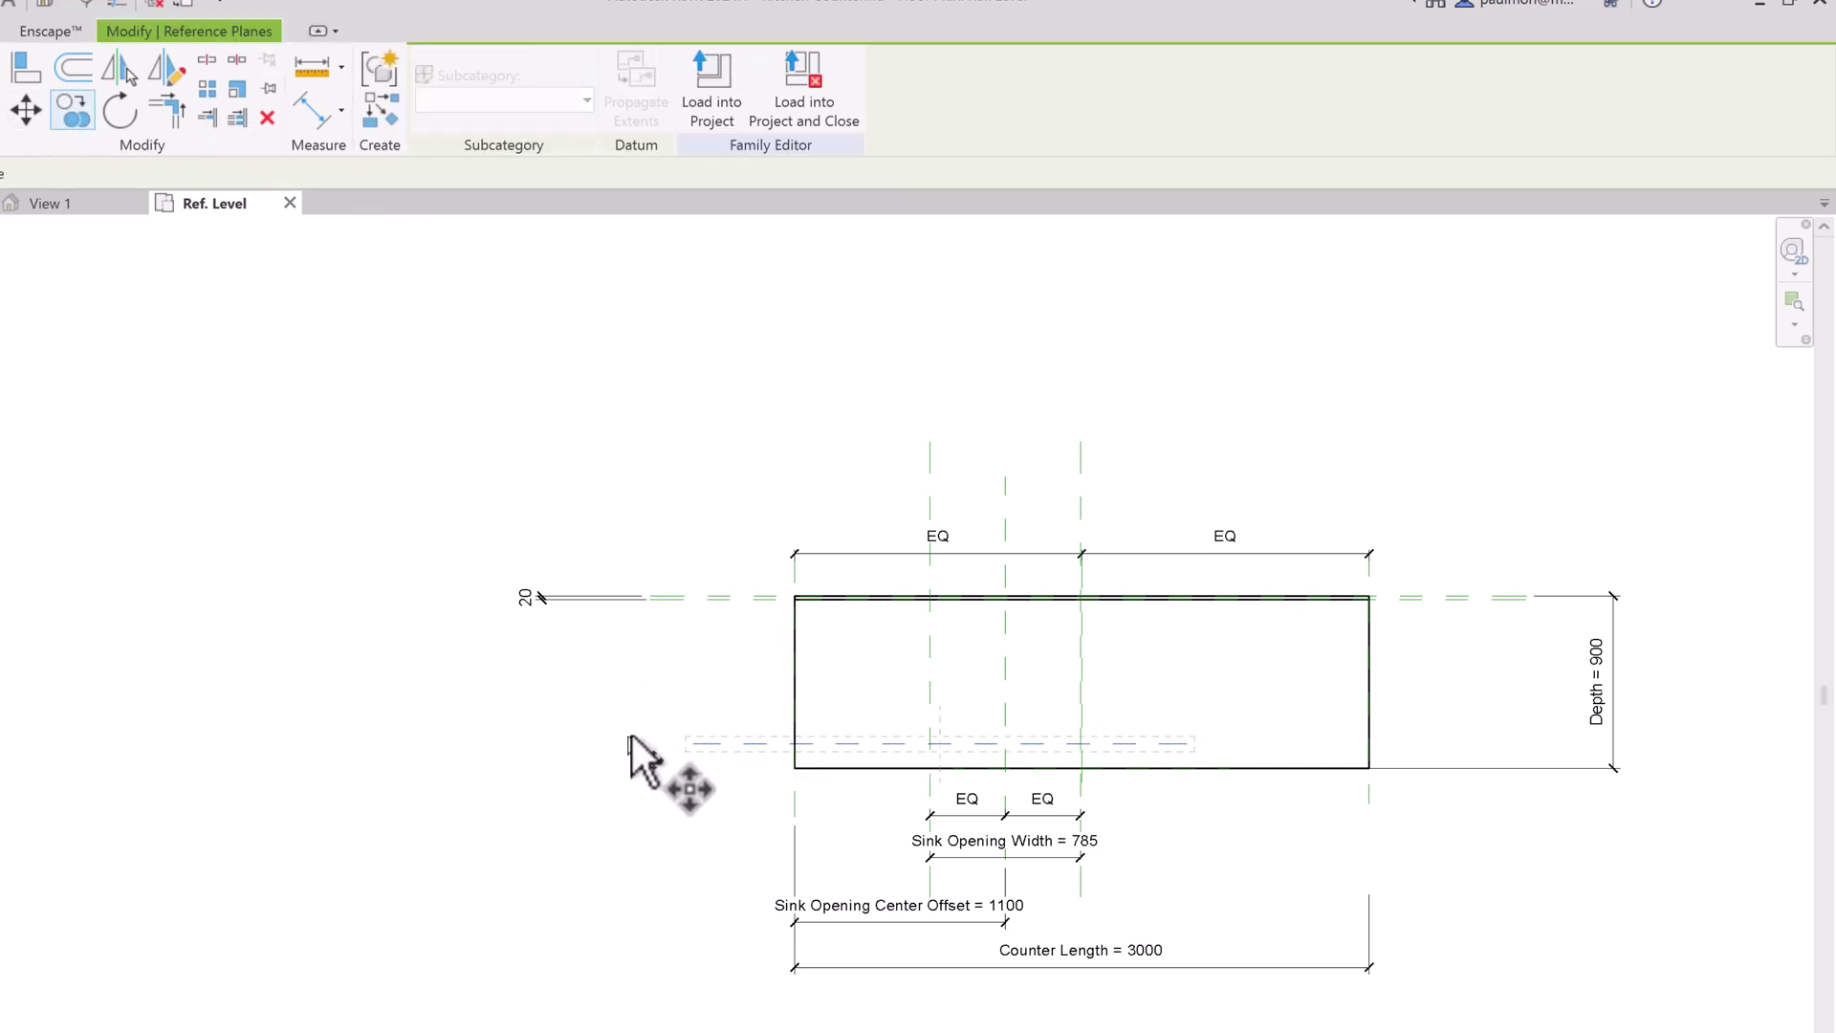
pyautogui.click(713, 743)
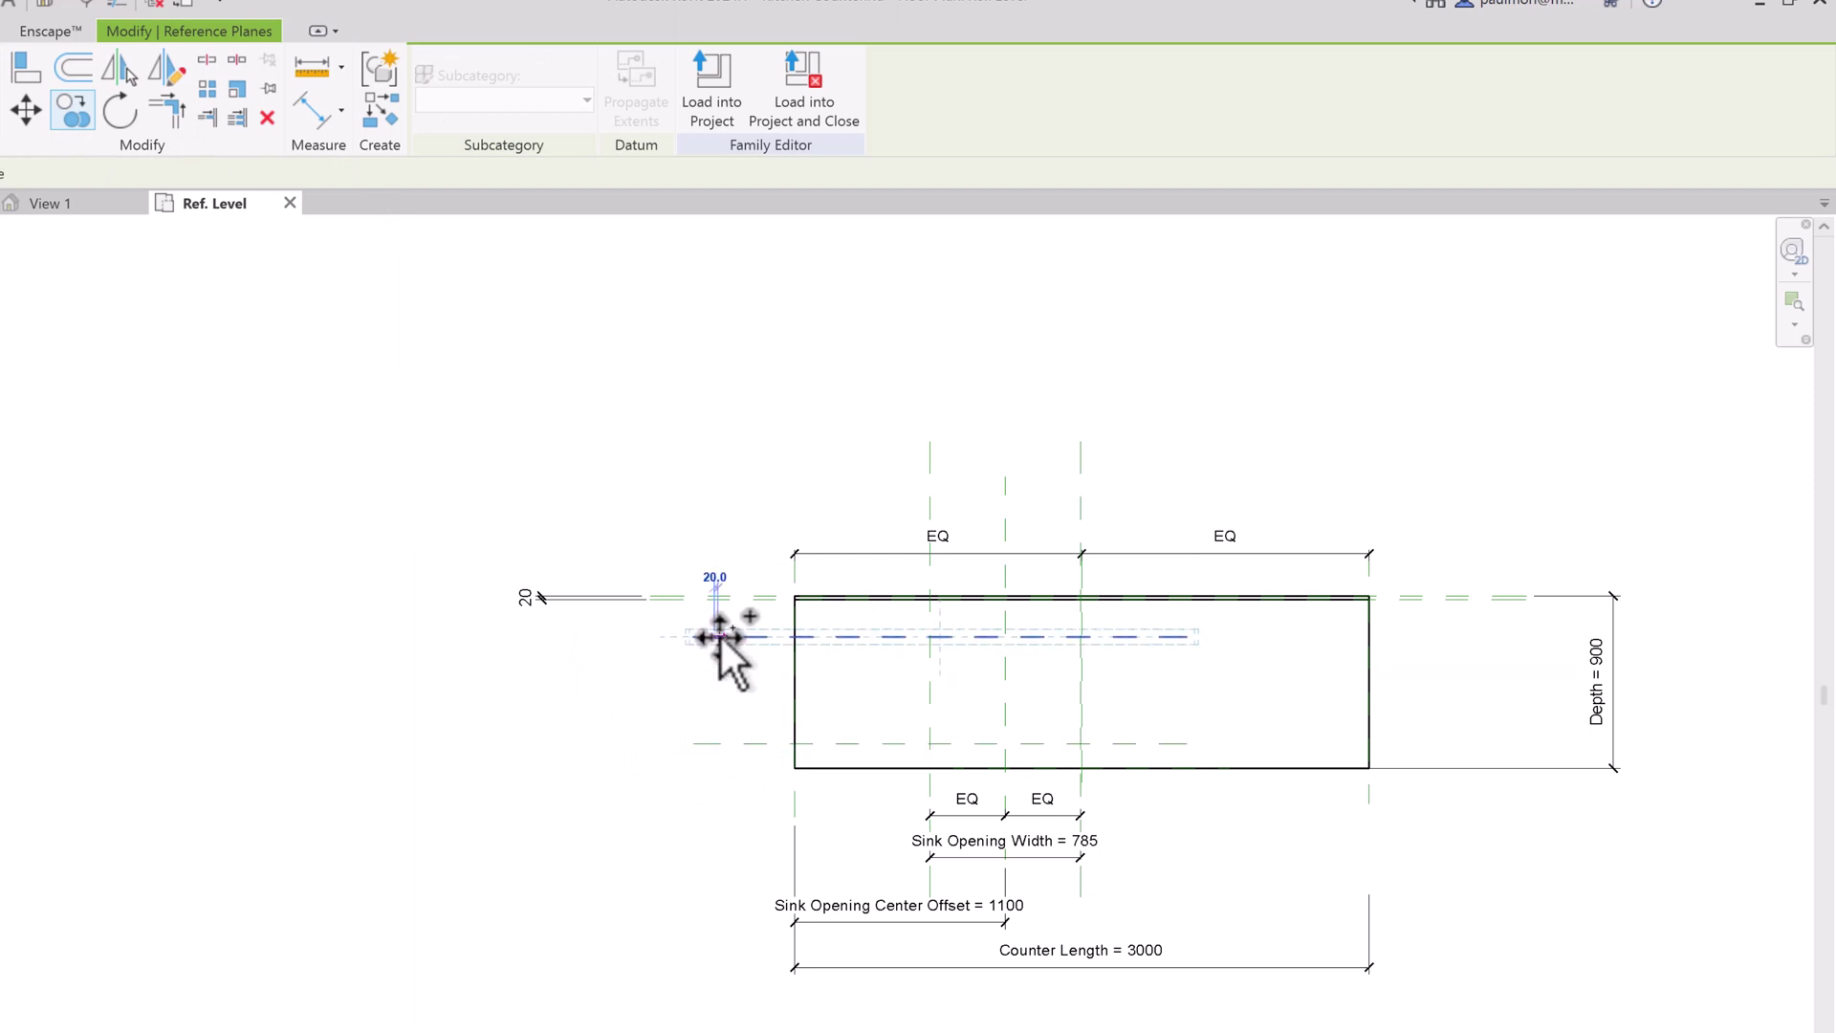
pyautogui.click(720, 634)
pyautogui.press('Escape')
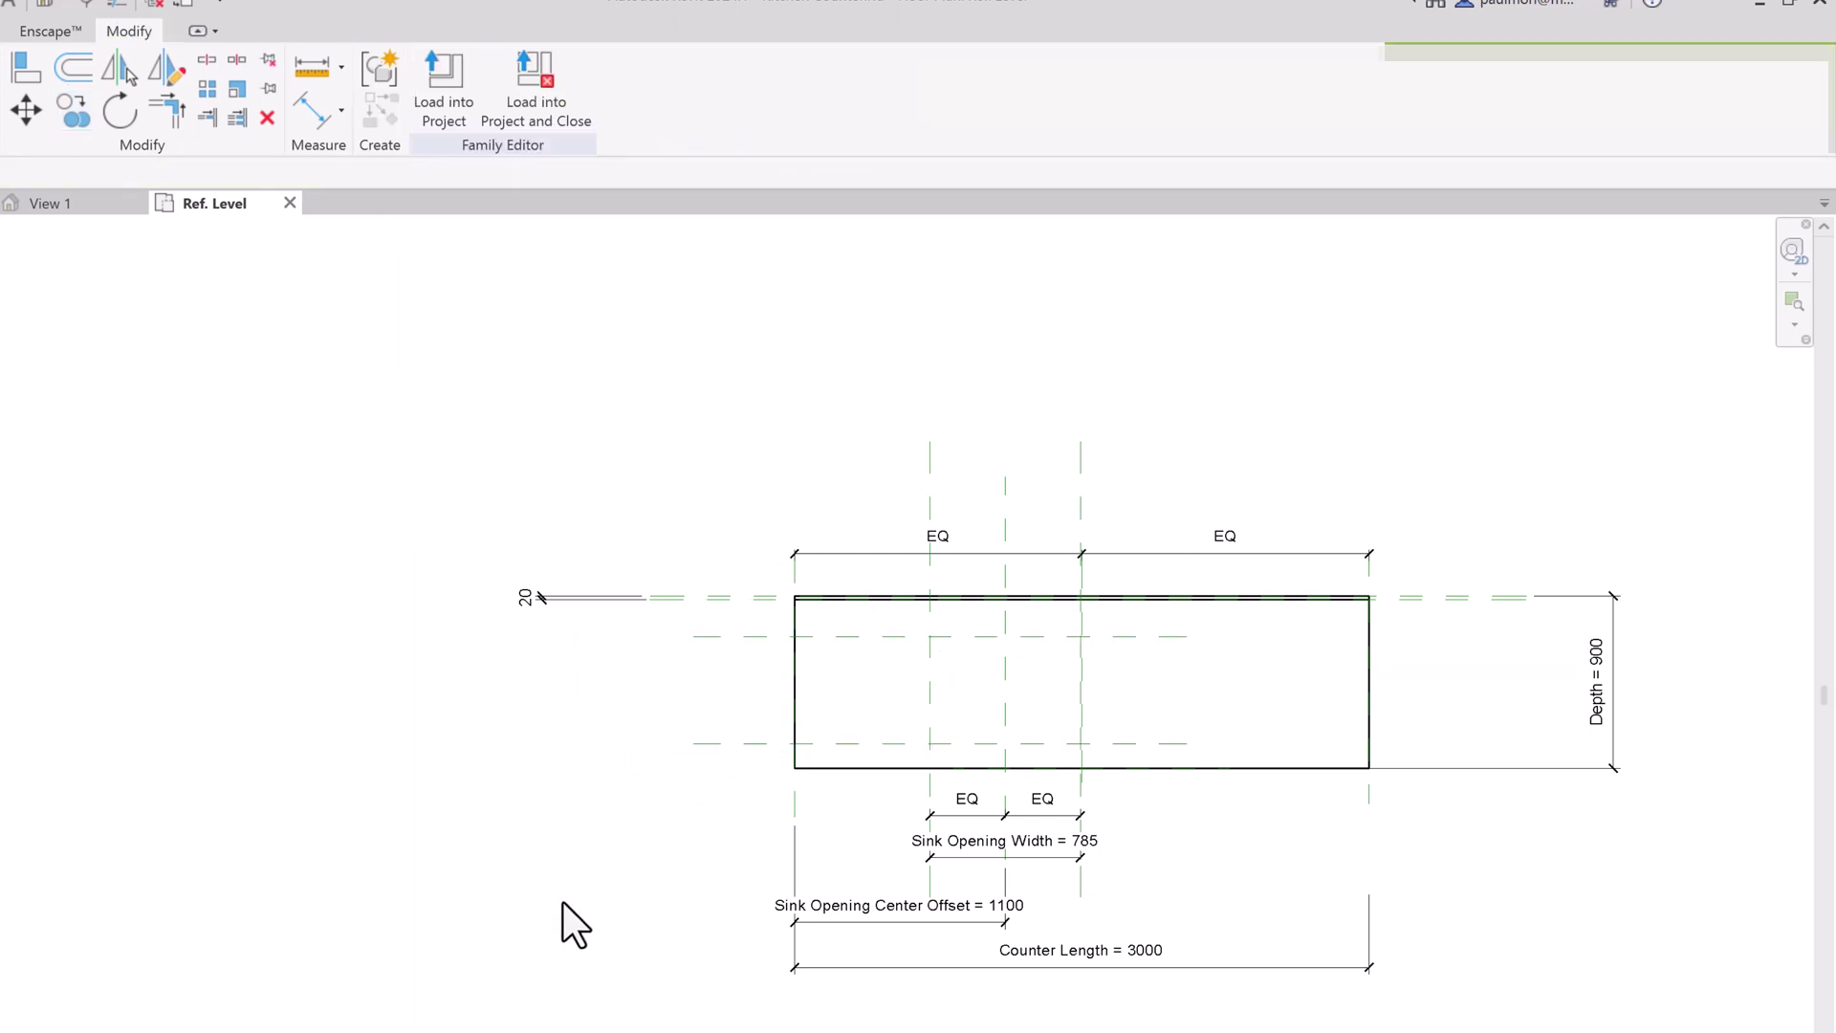
# Step: Dimension the distance from the counter's front edge to the front horizontal reference plane
pyautogui.press('d')
pyautogui.press('i')
pyautogui.click(844, 768)
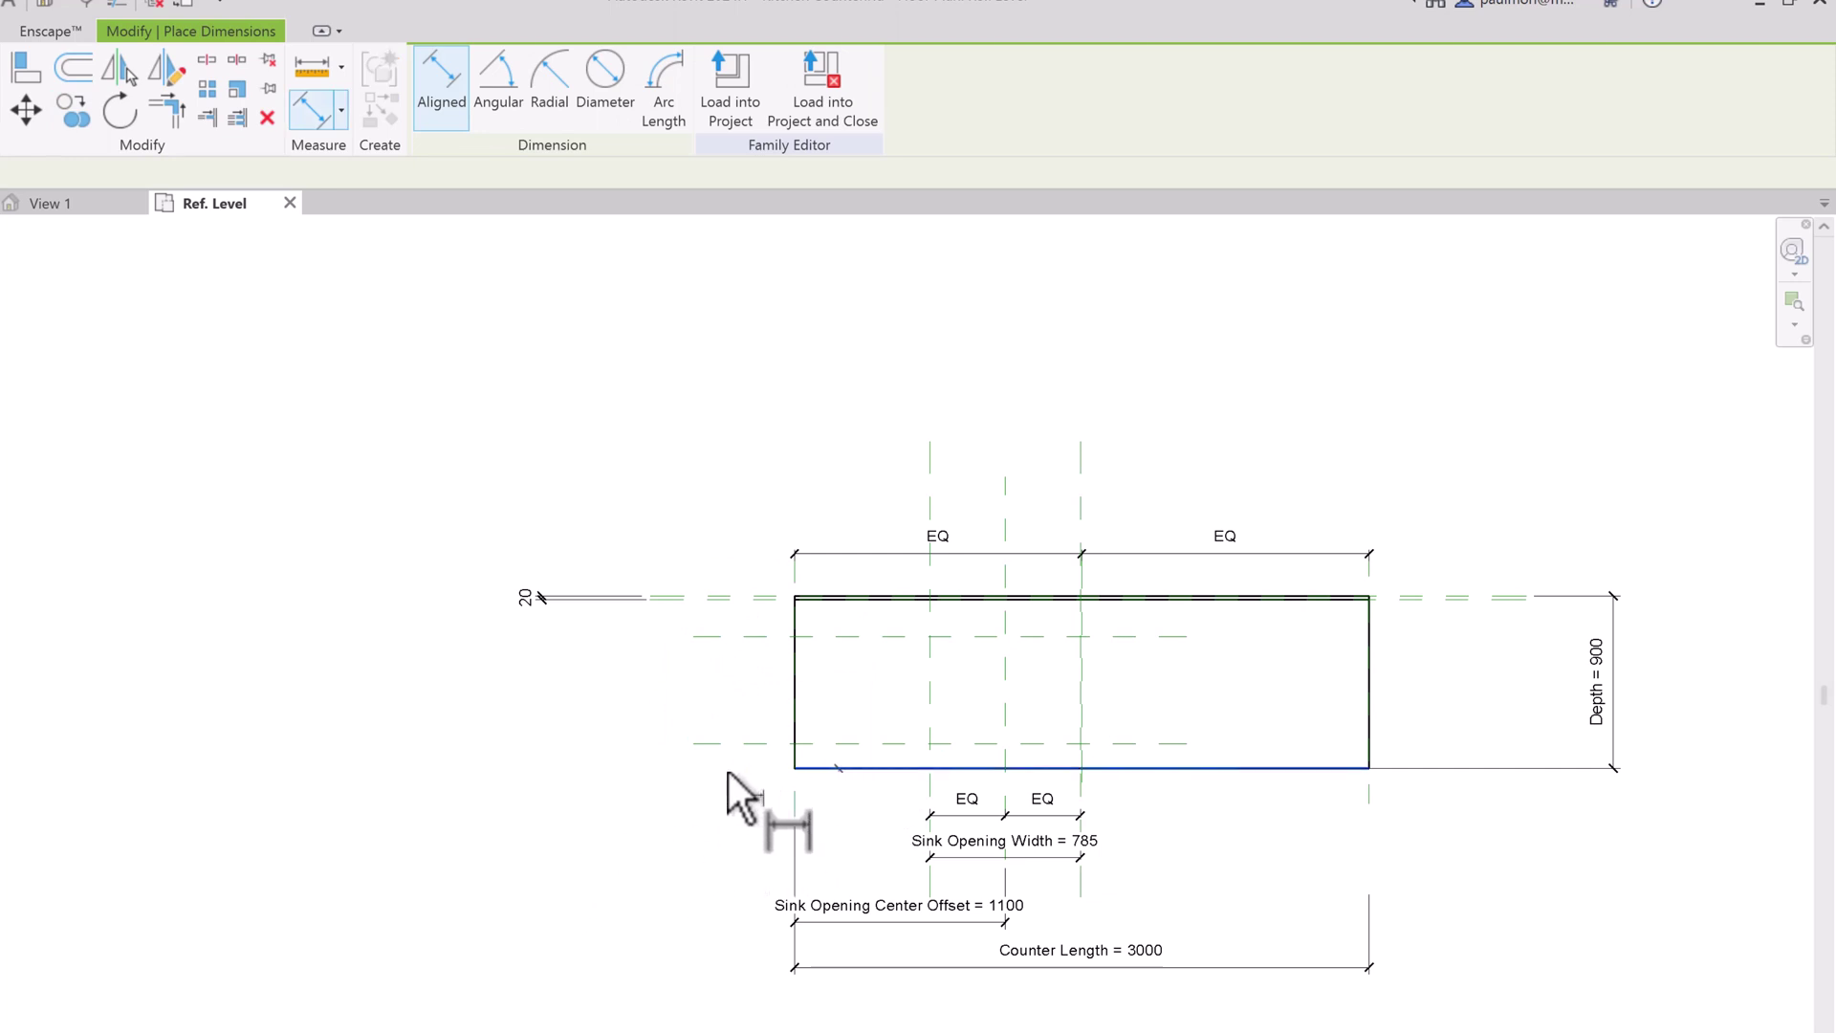
pyautogui.click(702, 743)
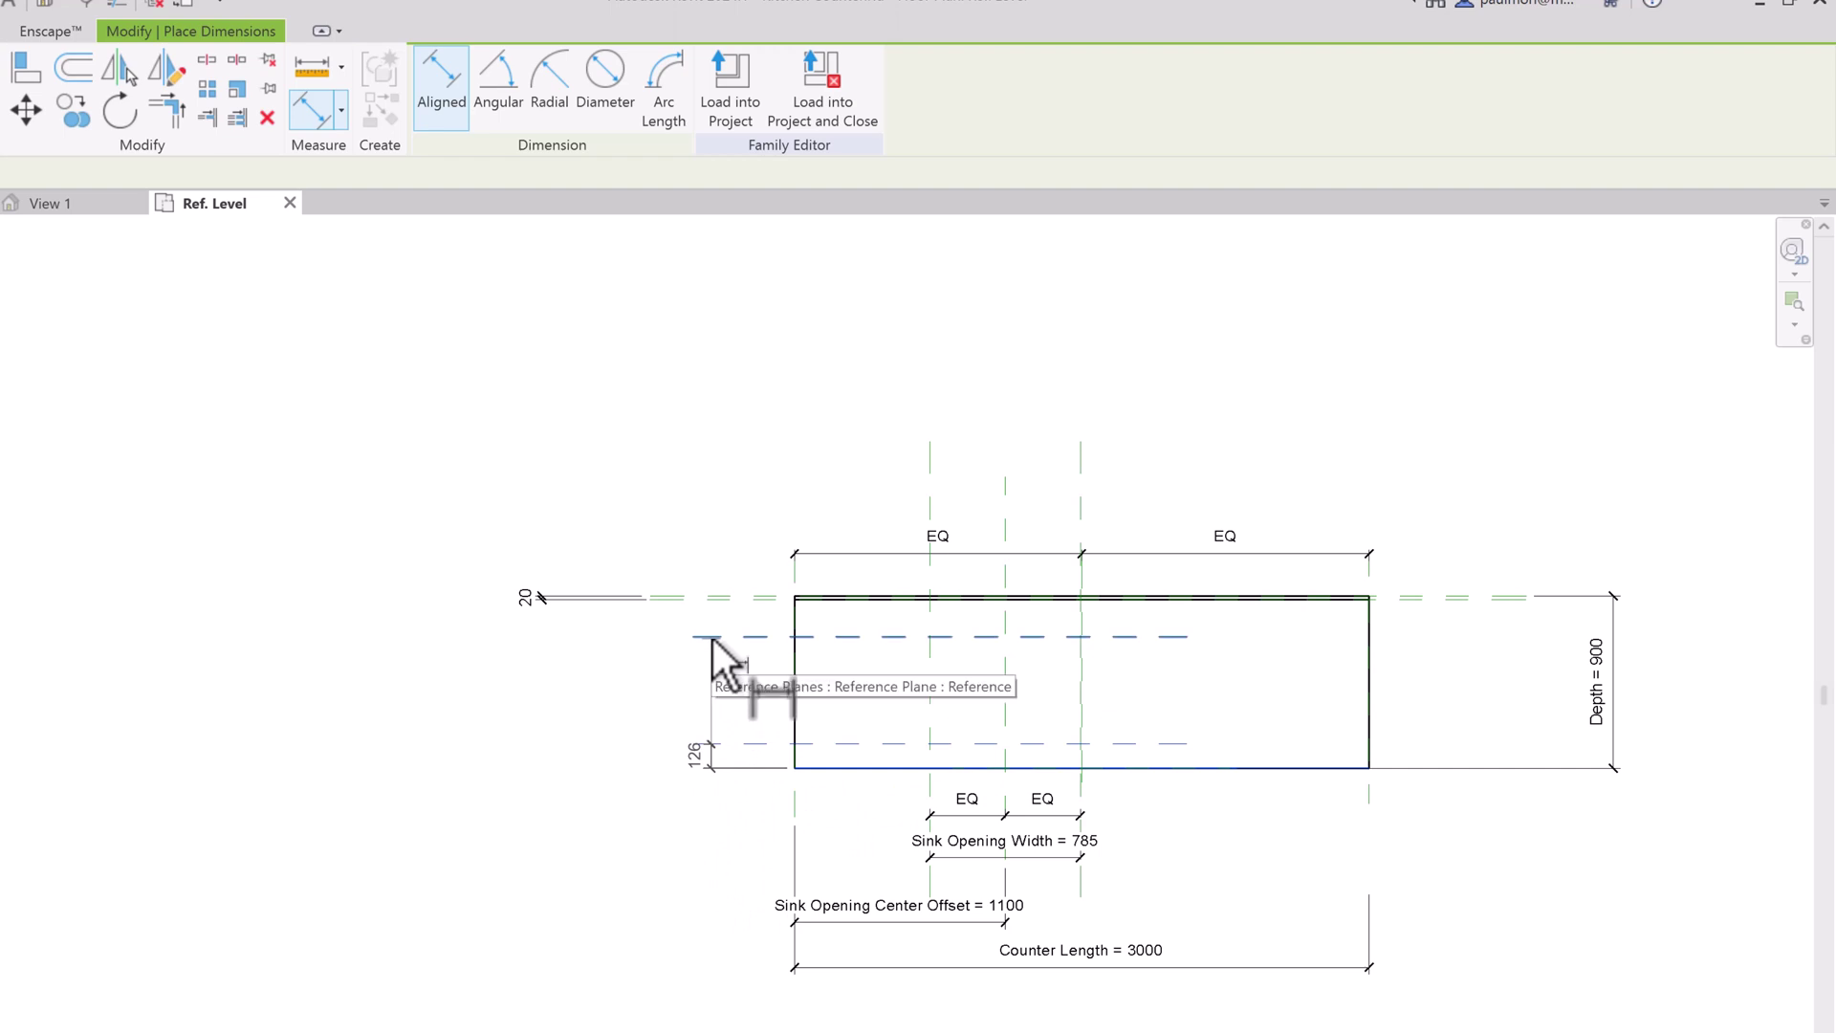
pyautogui.click(707, 850)
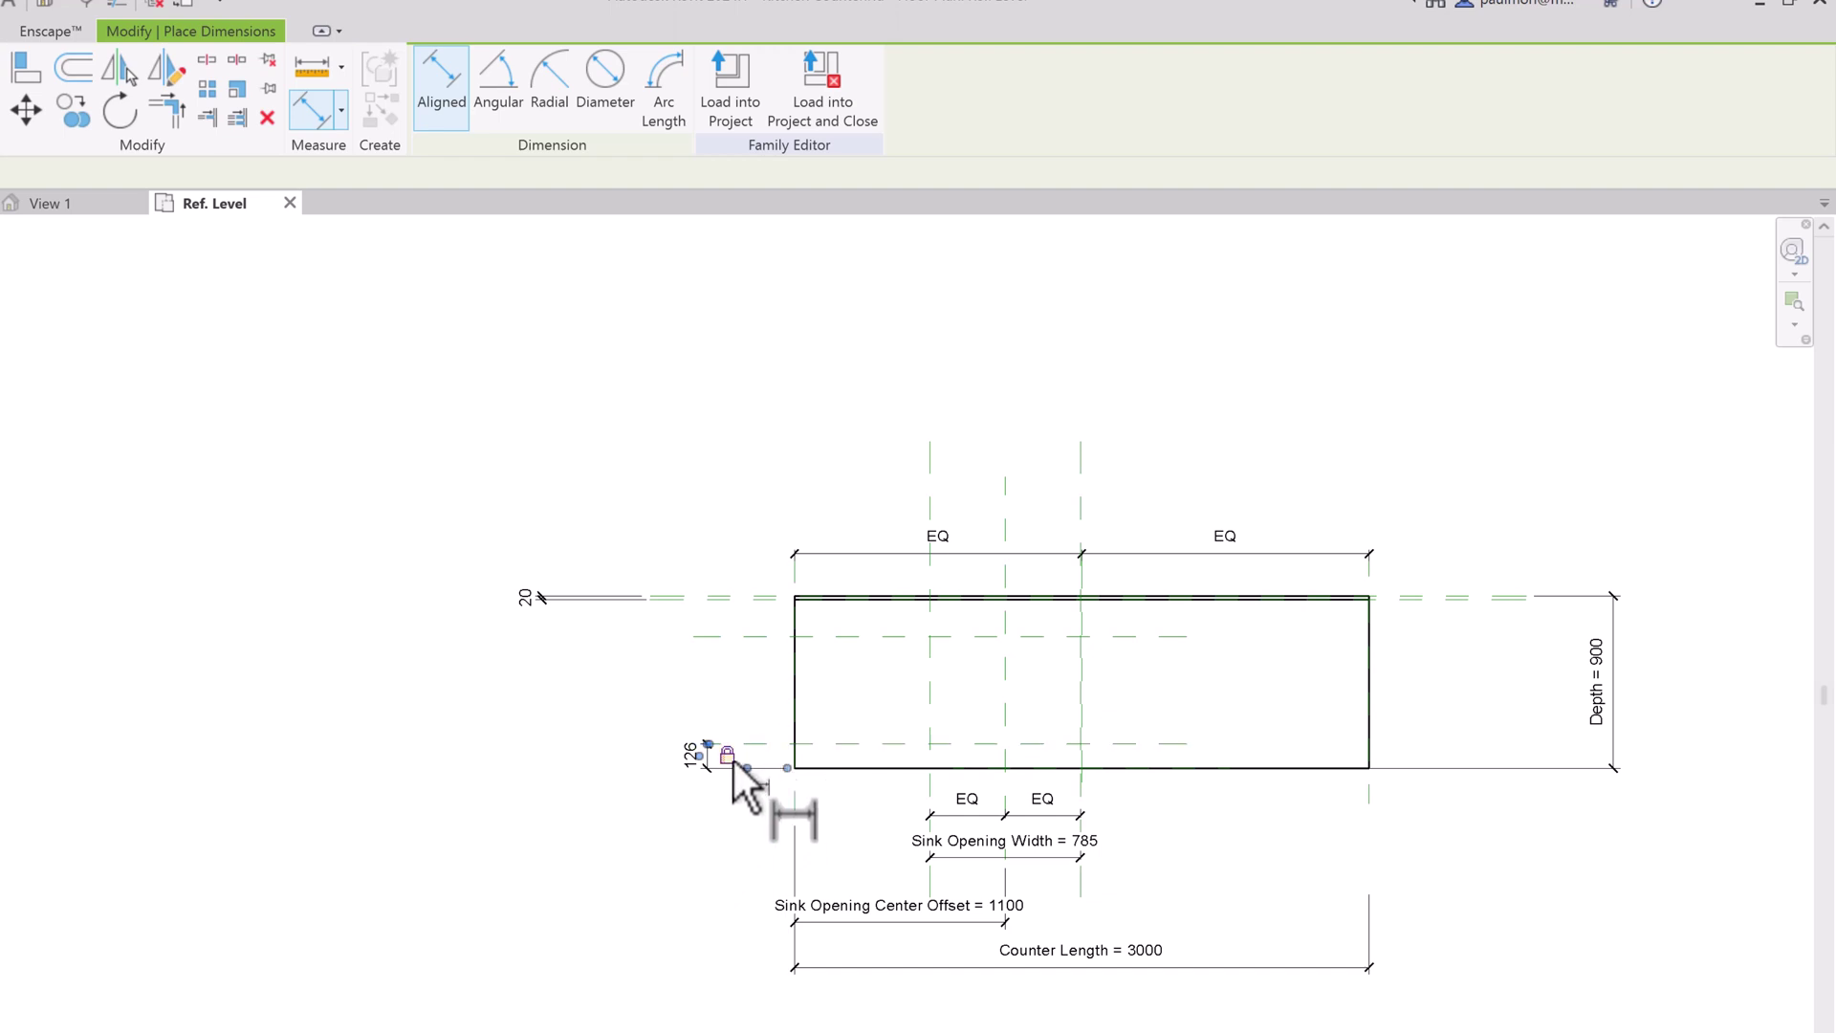
# Step: Dimension the distance between the two horizontal reference planes, placing it outside the front edge dimension
pyautogui.click(777, 689)
pyautogui.click(760, 639)
pyautogui.click(627, 651)
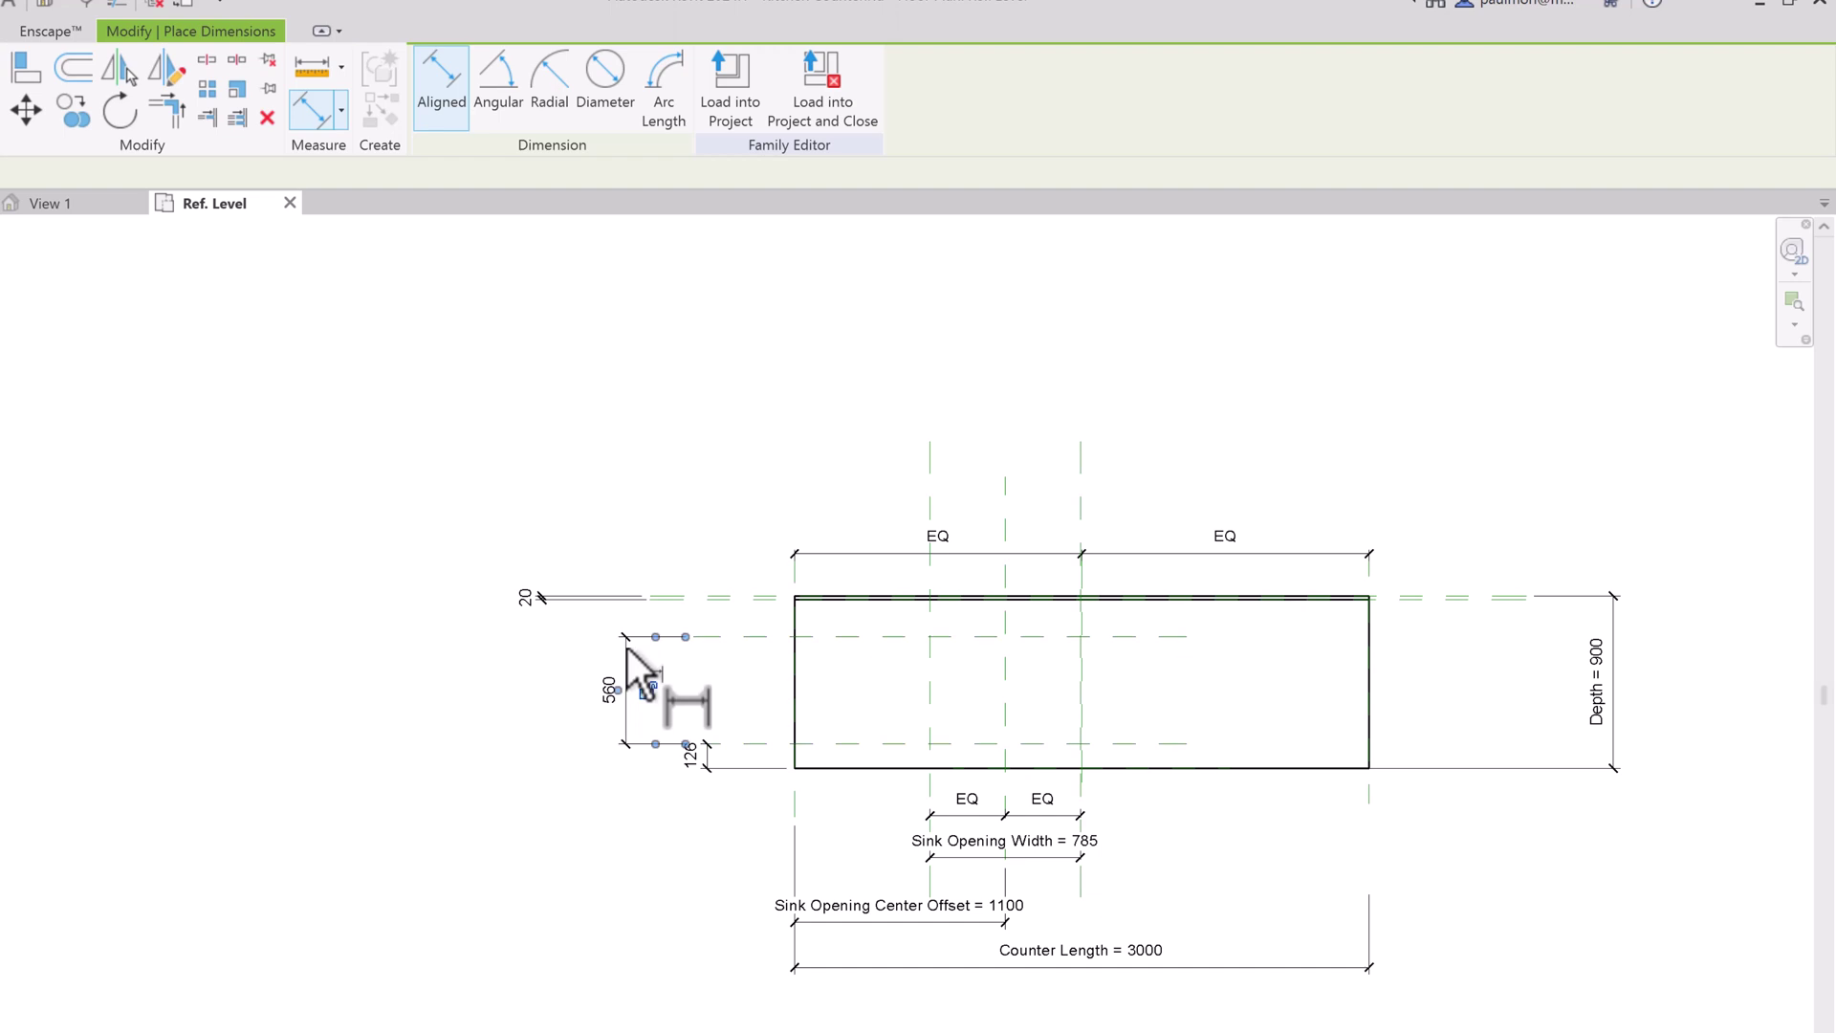
pyautogui.press('Escape')
pyautogui.press('Escape')
# Step: Try to label the dimension between the front edge and the front reference plane with the Front Edge Offset parameter
pyautogui.click(689, 775)
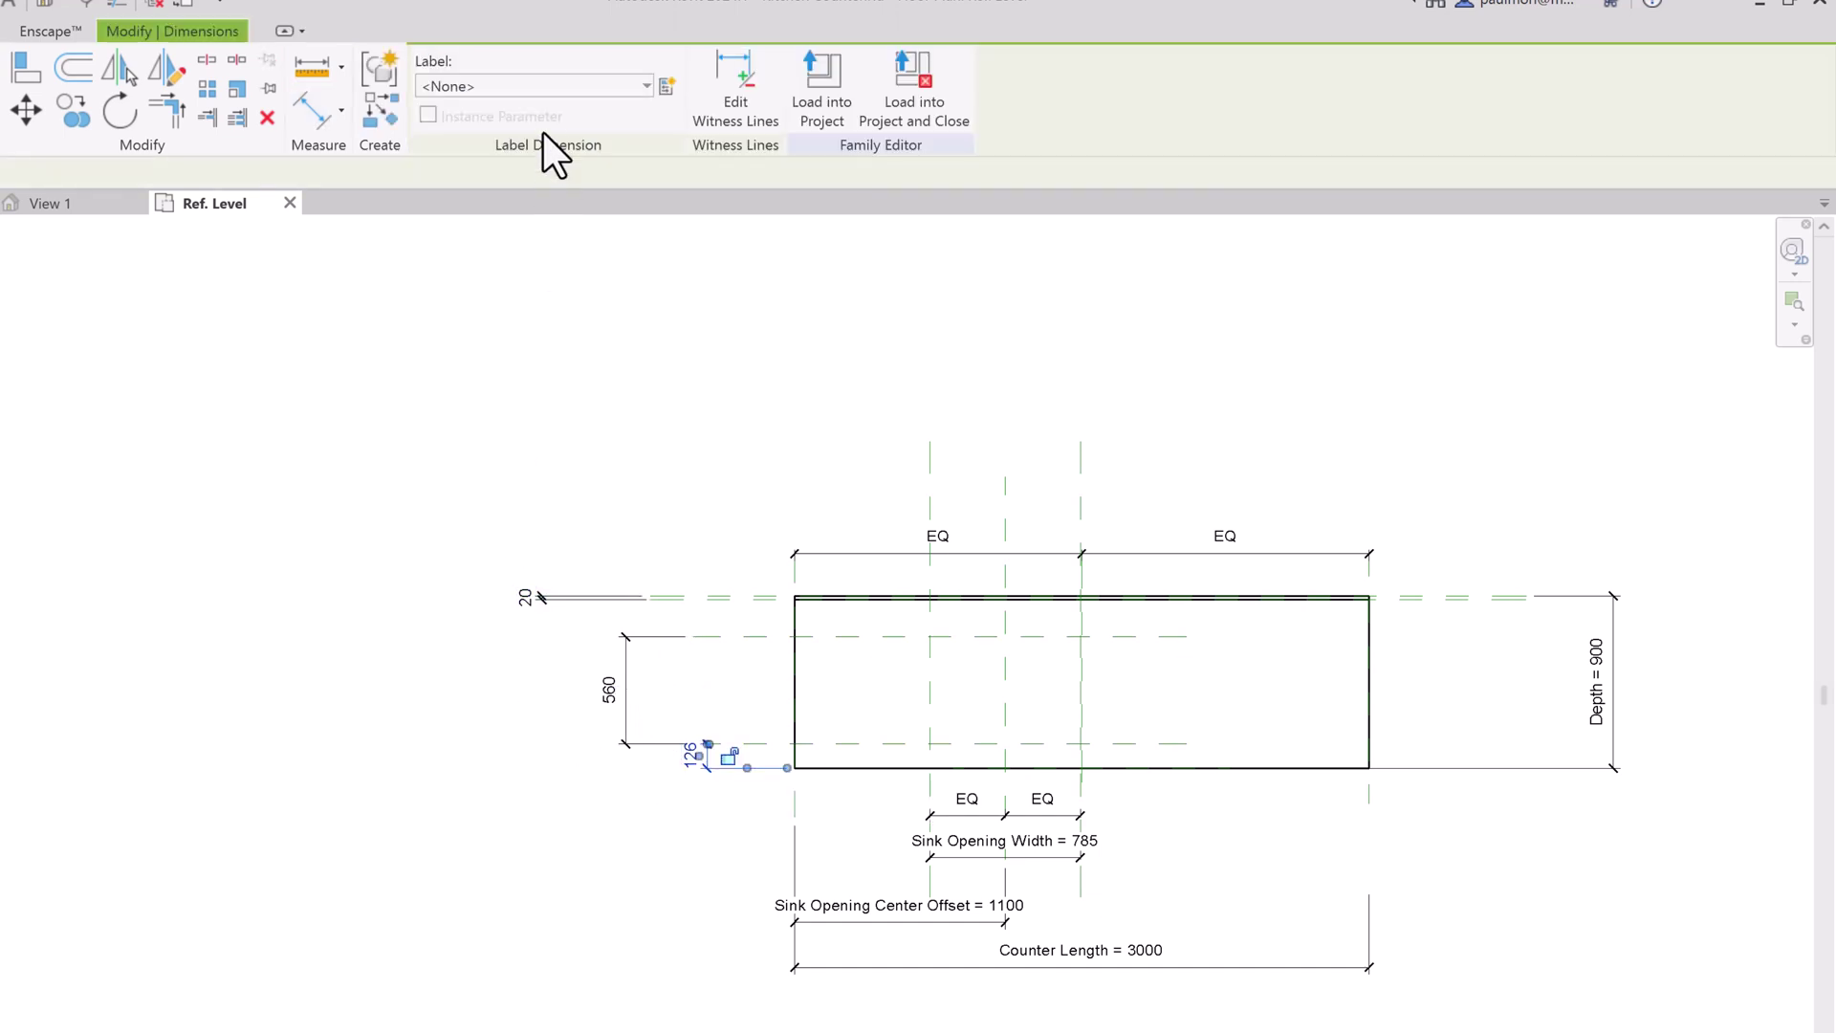
pyautogui.click(542, 94)
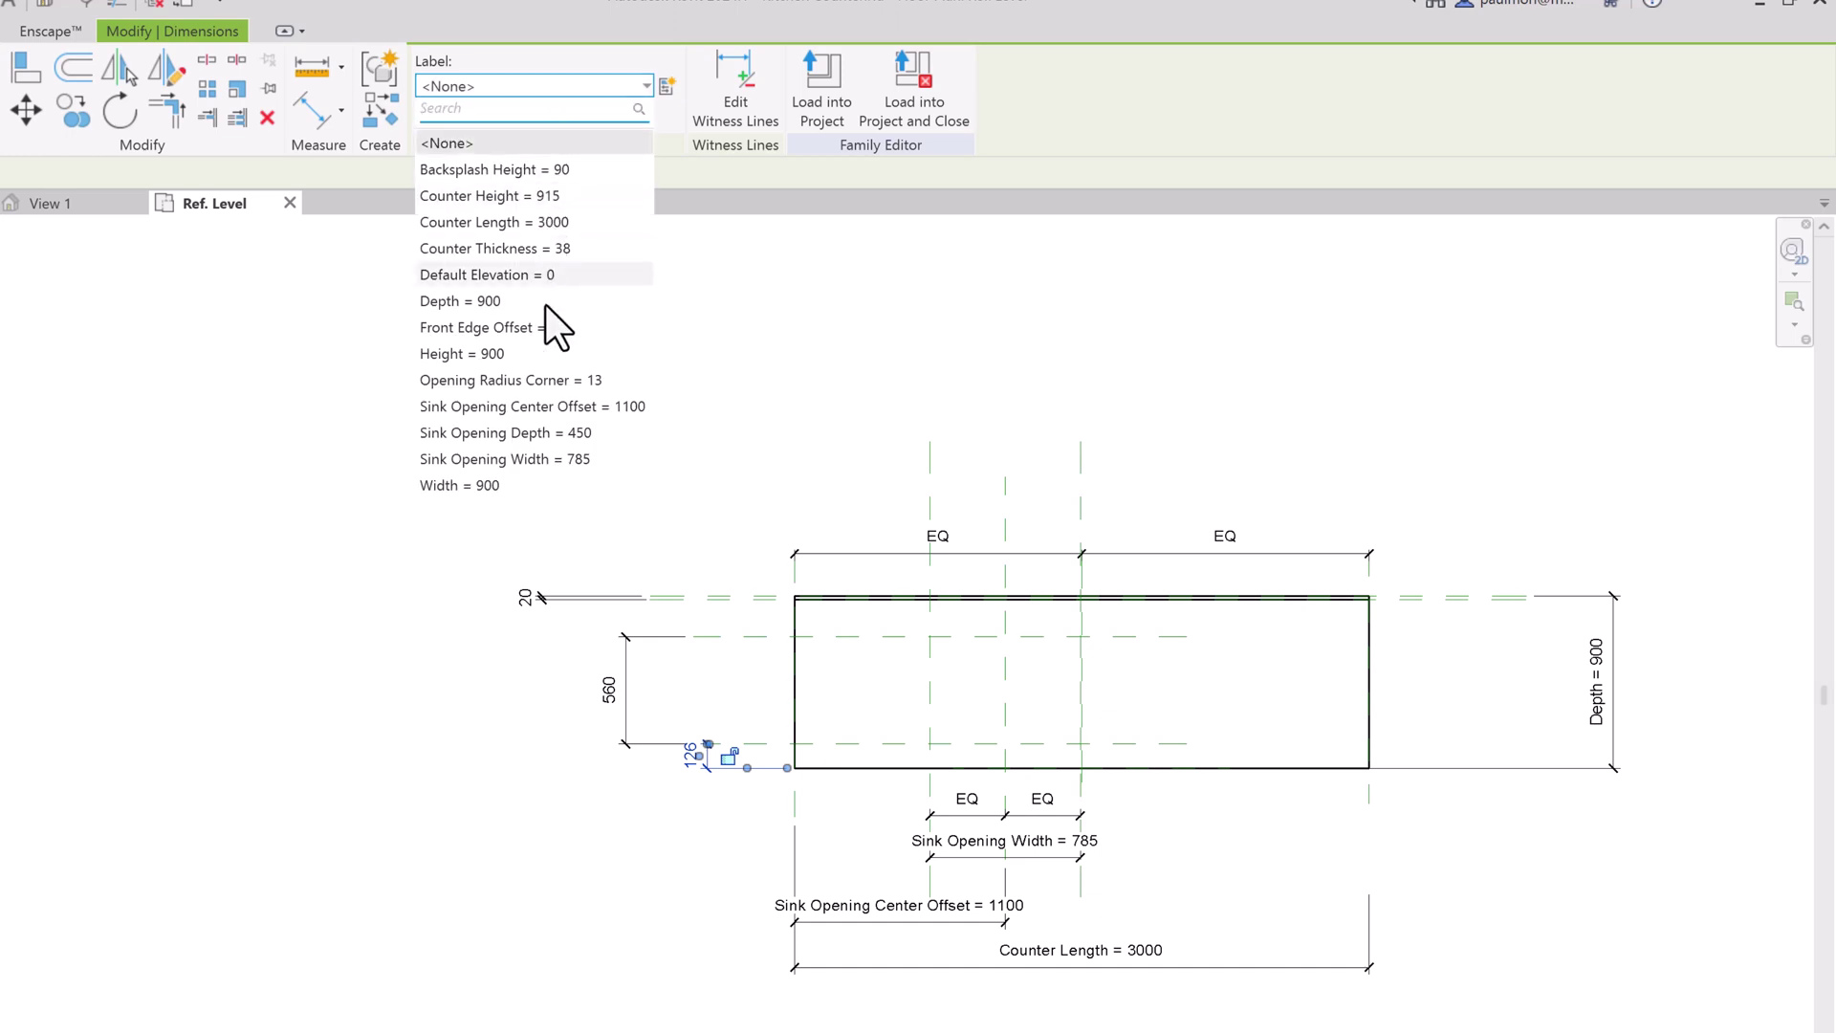
pyautogui.click(535, 331)
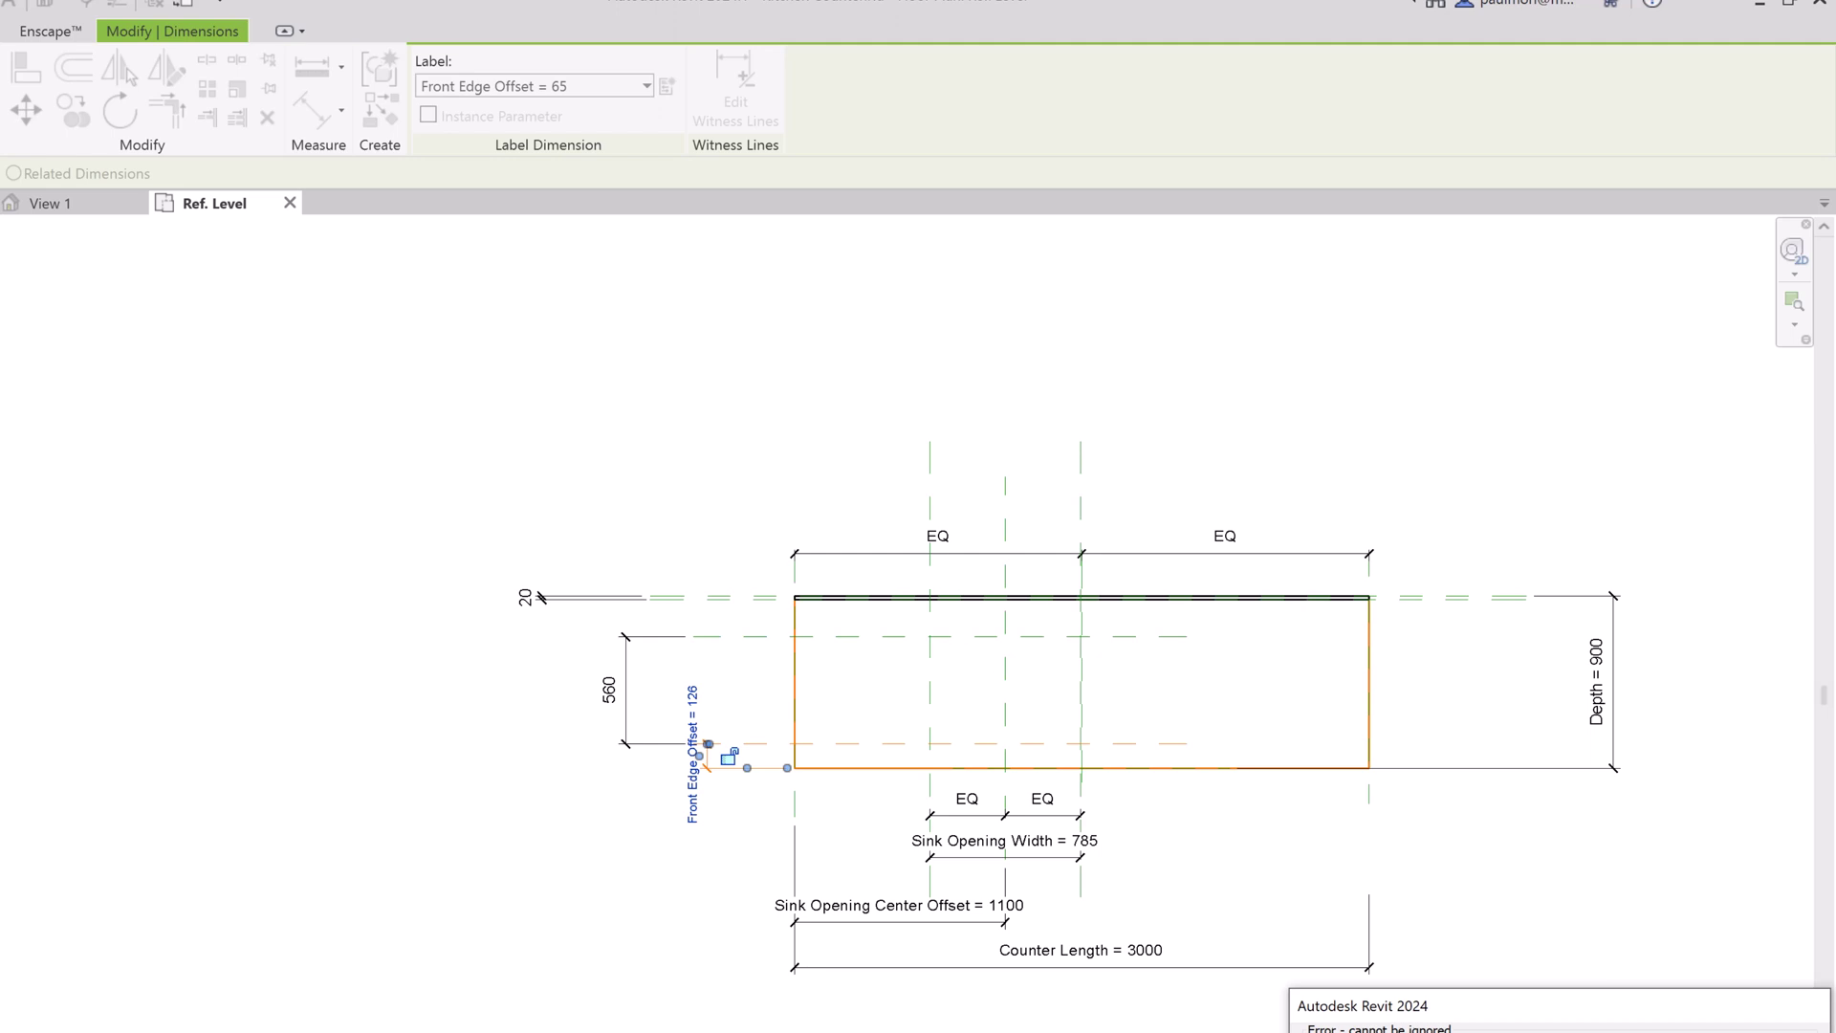
pyautogui.press('Escape')
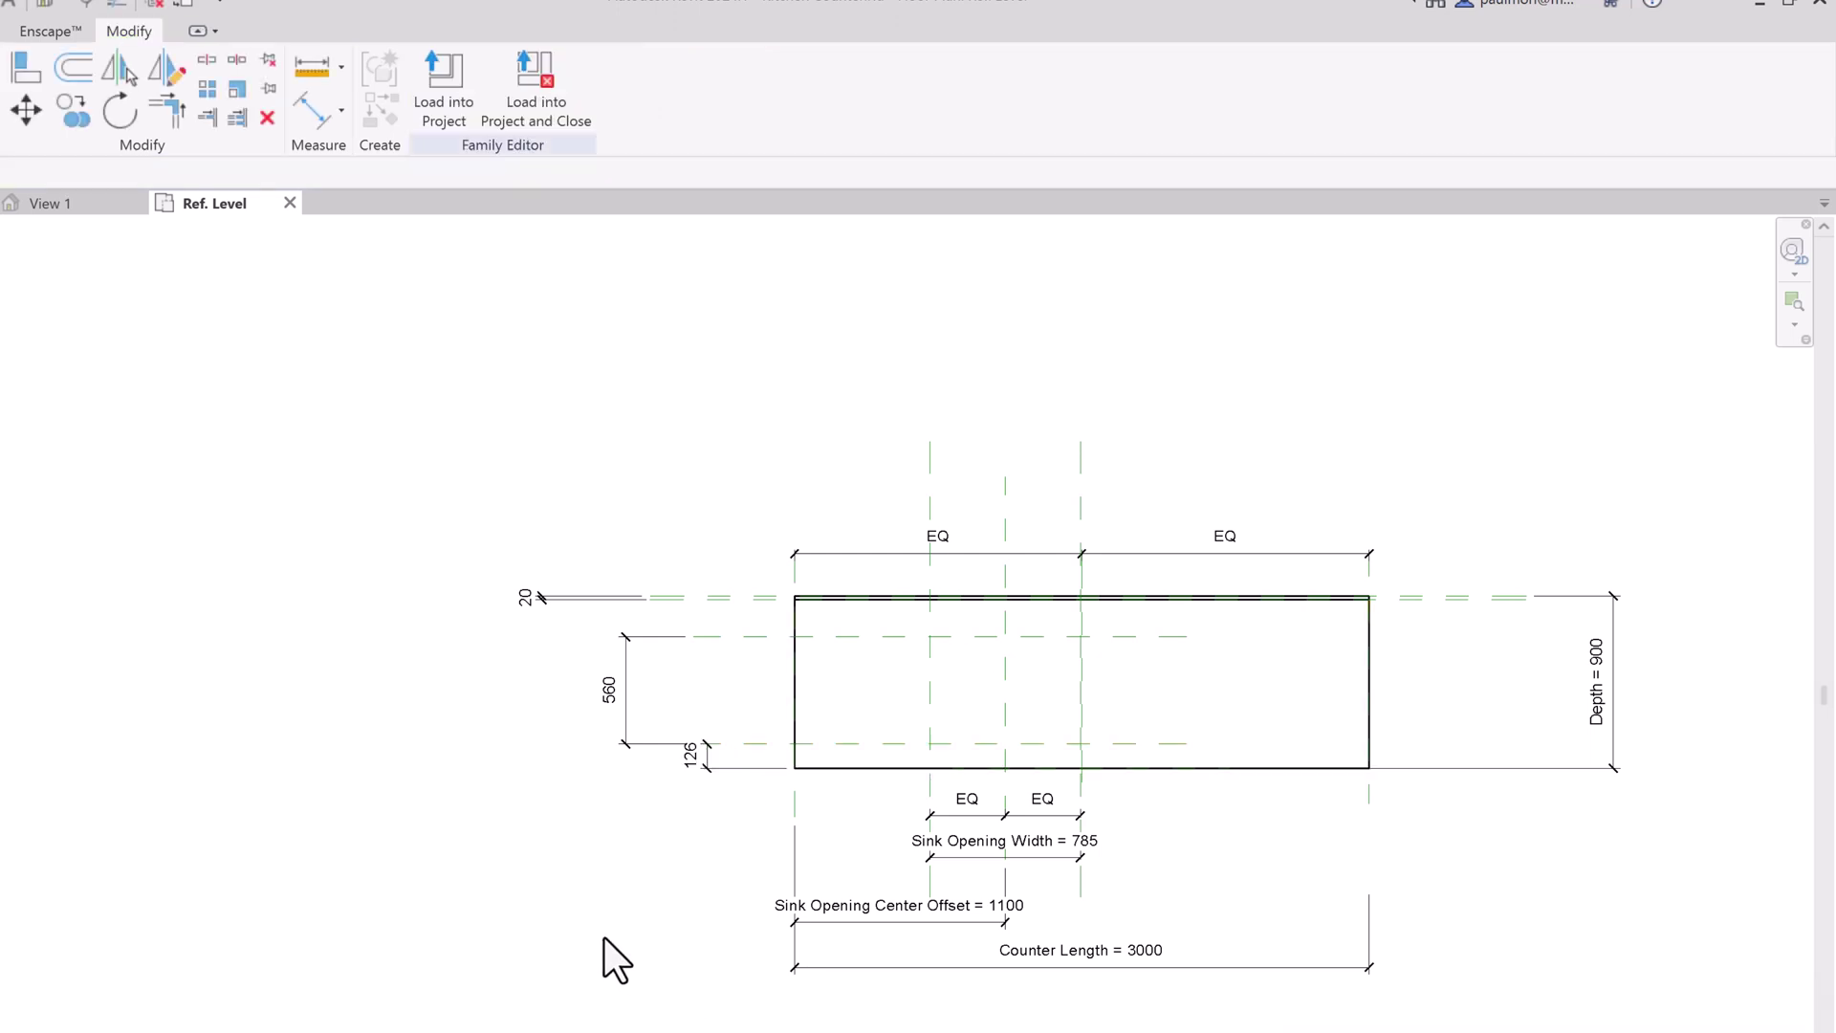
# Step: Open the front reference plane's distance to the counter's front edge for editing
pyautogui.click(851, 744)
pyautogui.click(690, 760)
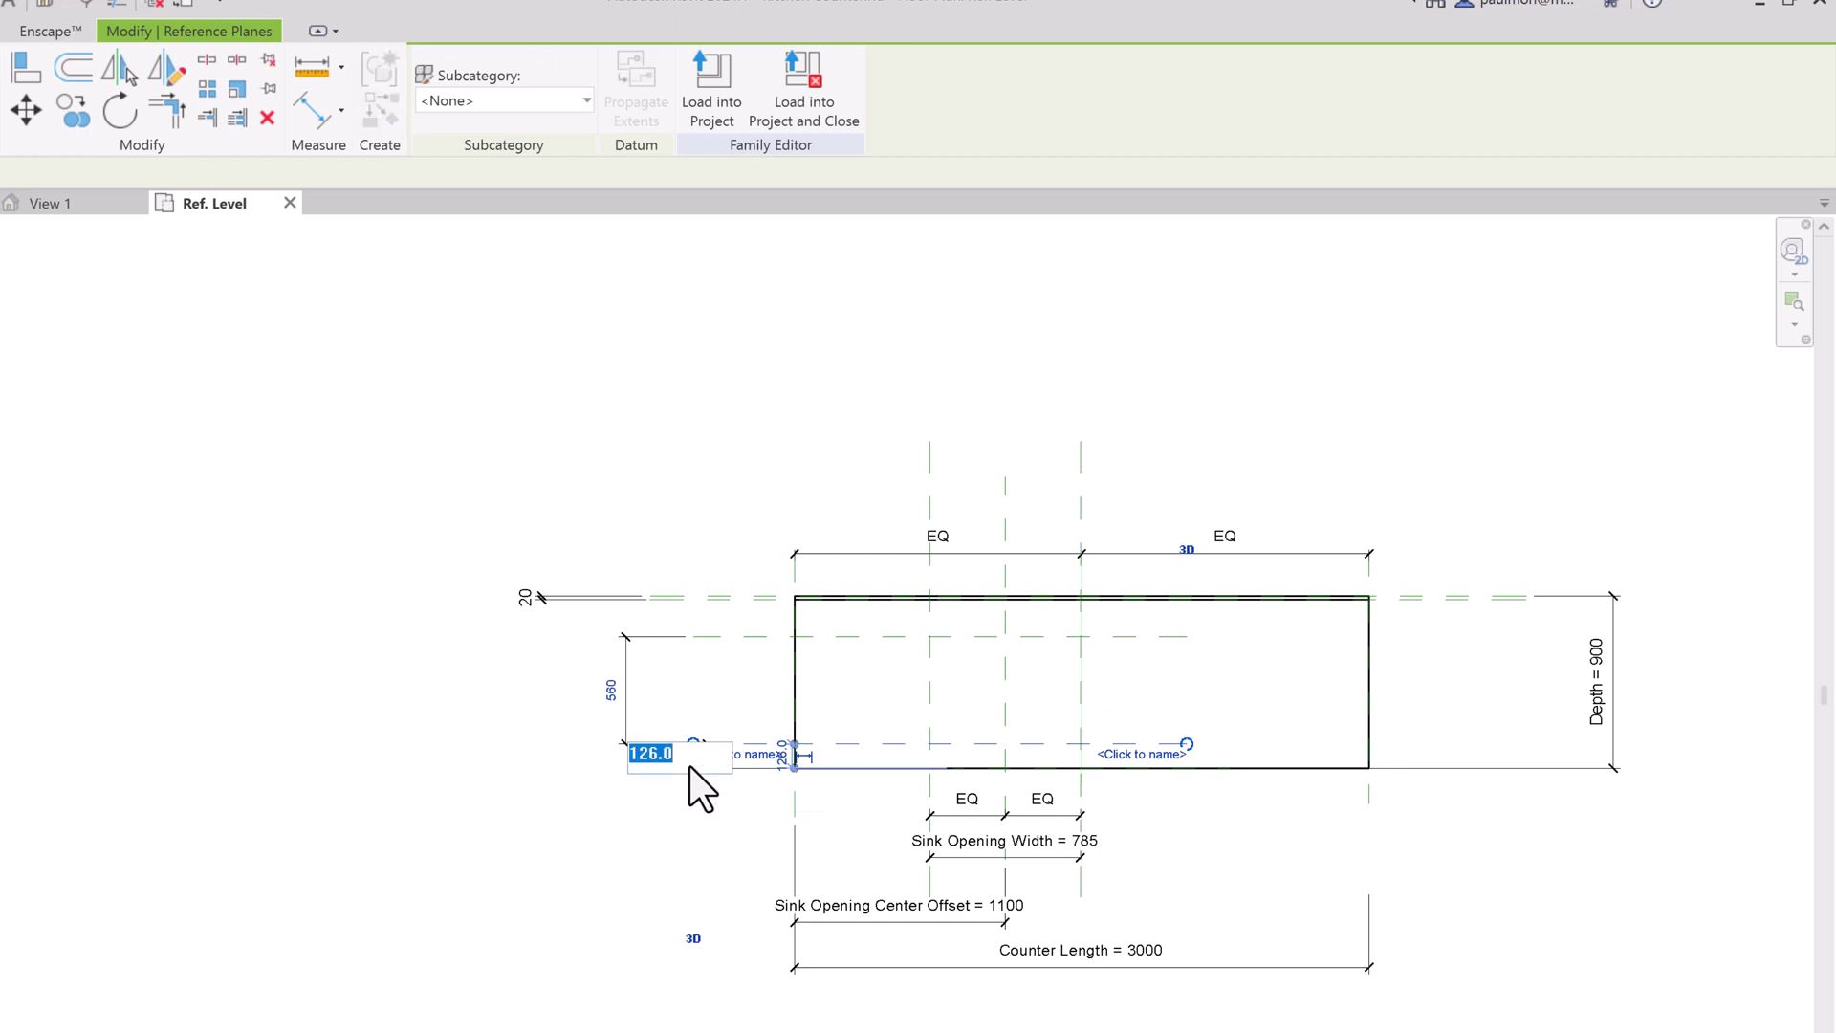
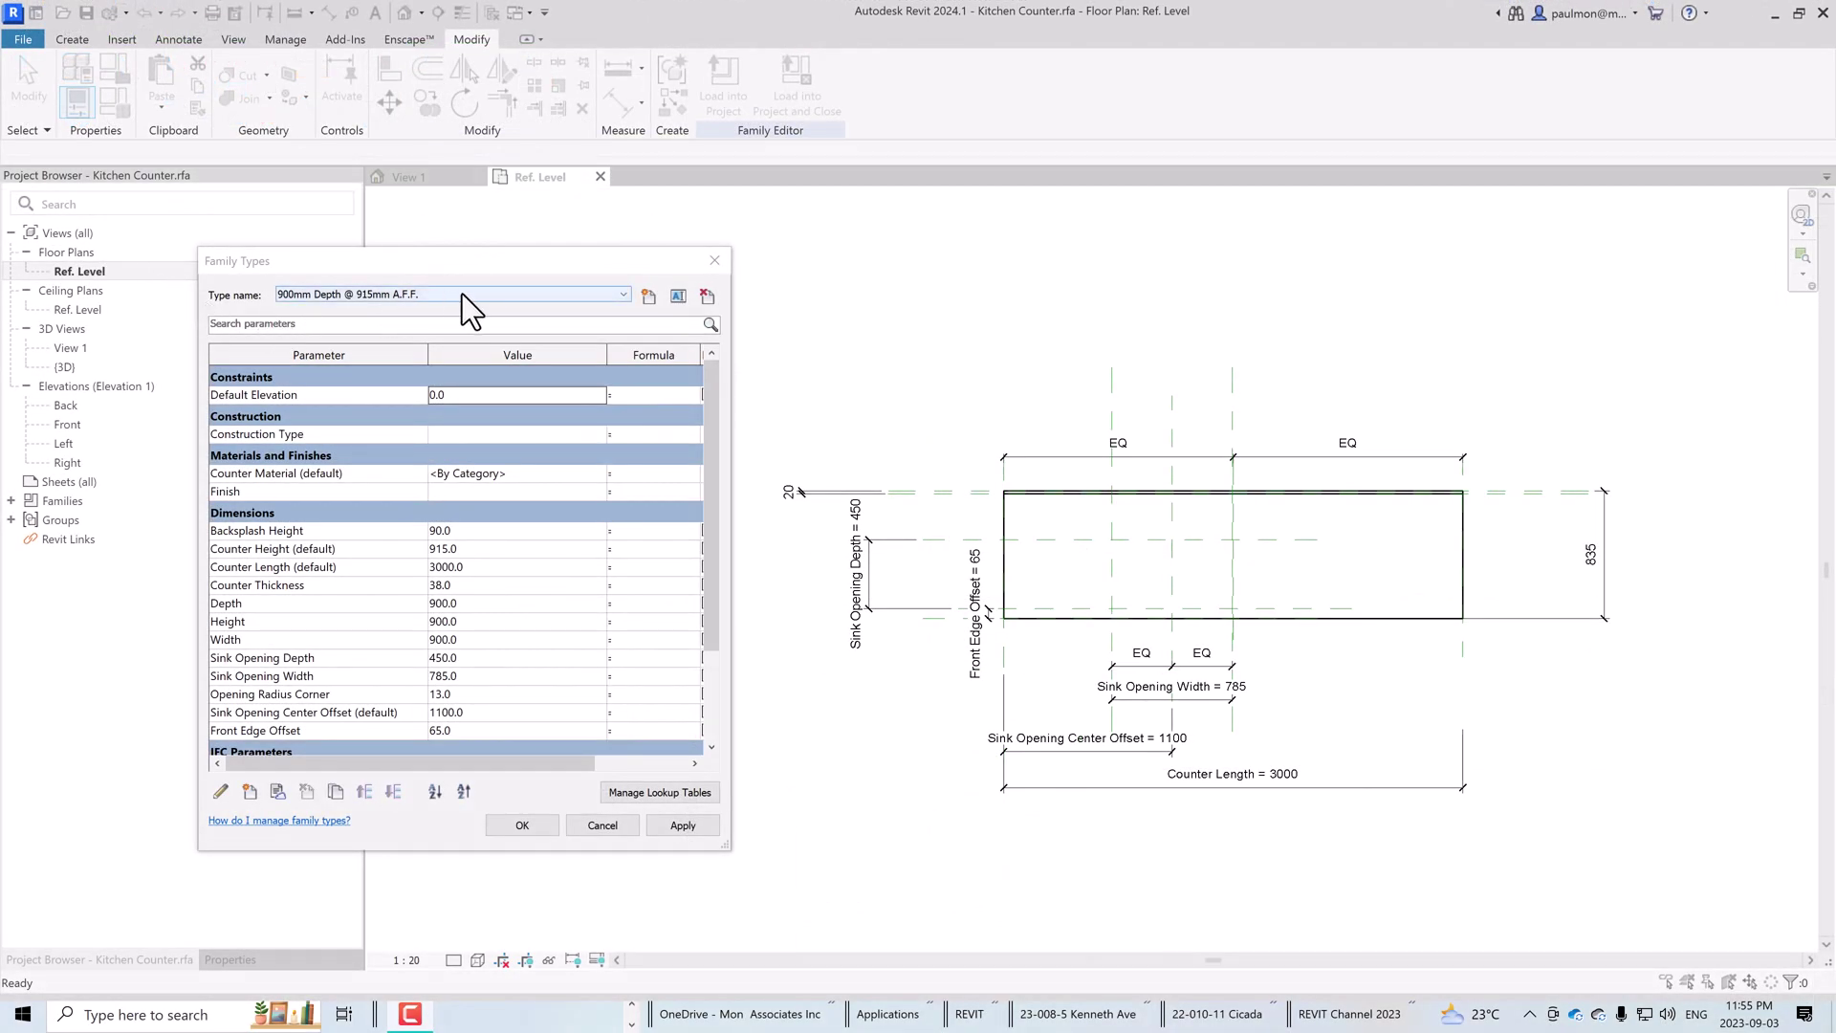
# Step: Switch to the 635mm Depth @ 915mm A.F.F. family type and set its Sink Opening Depth to 450
pyautogui.click(462, 294)
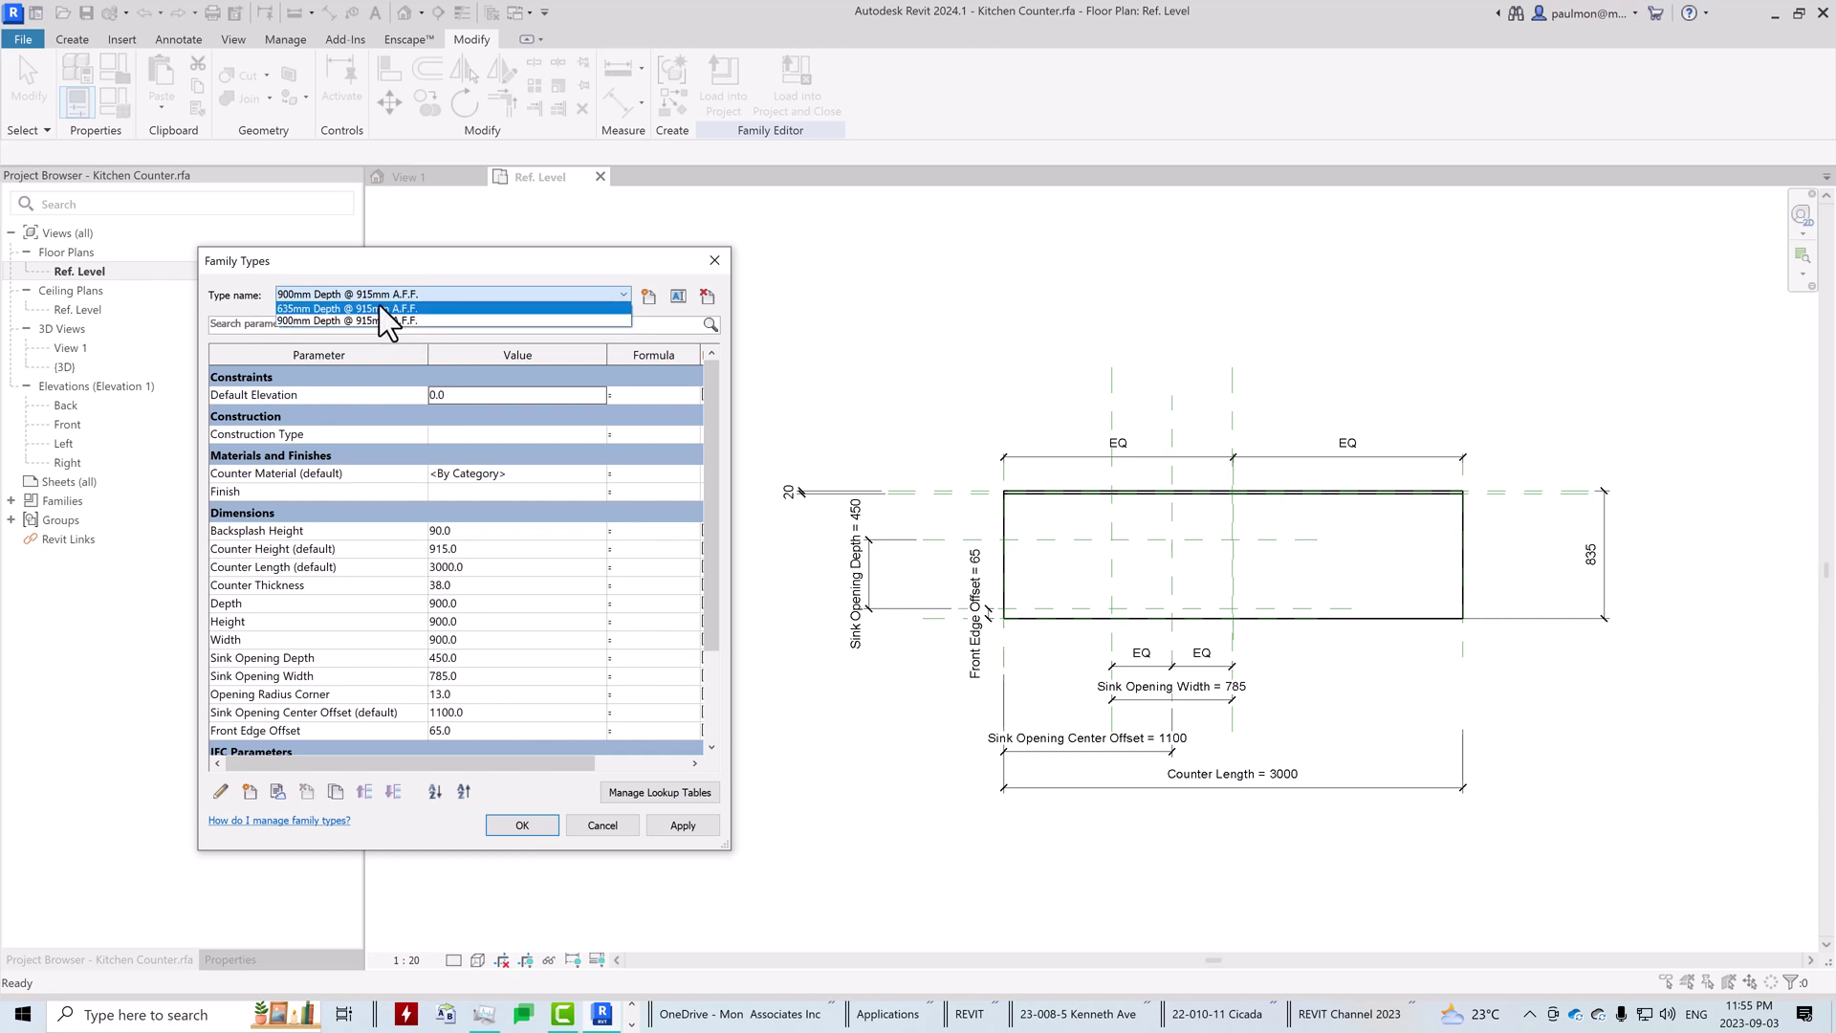
pyautogui.click(378, 308)
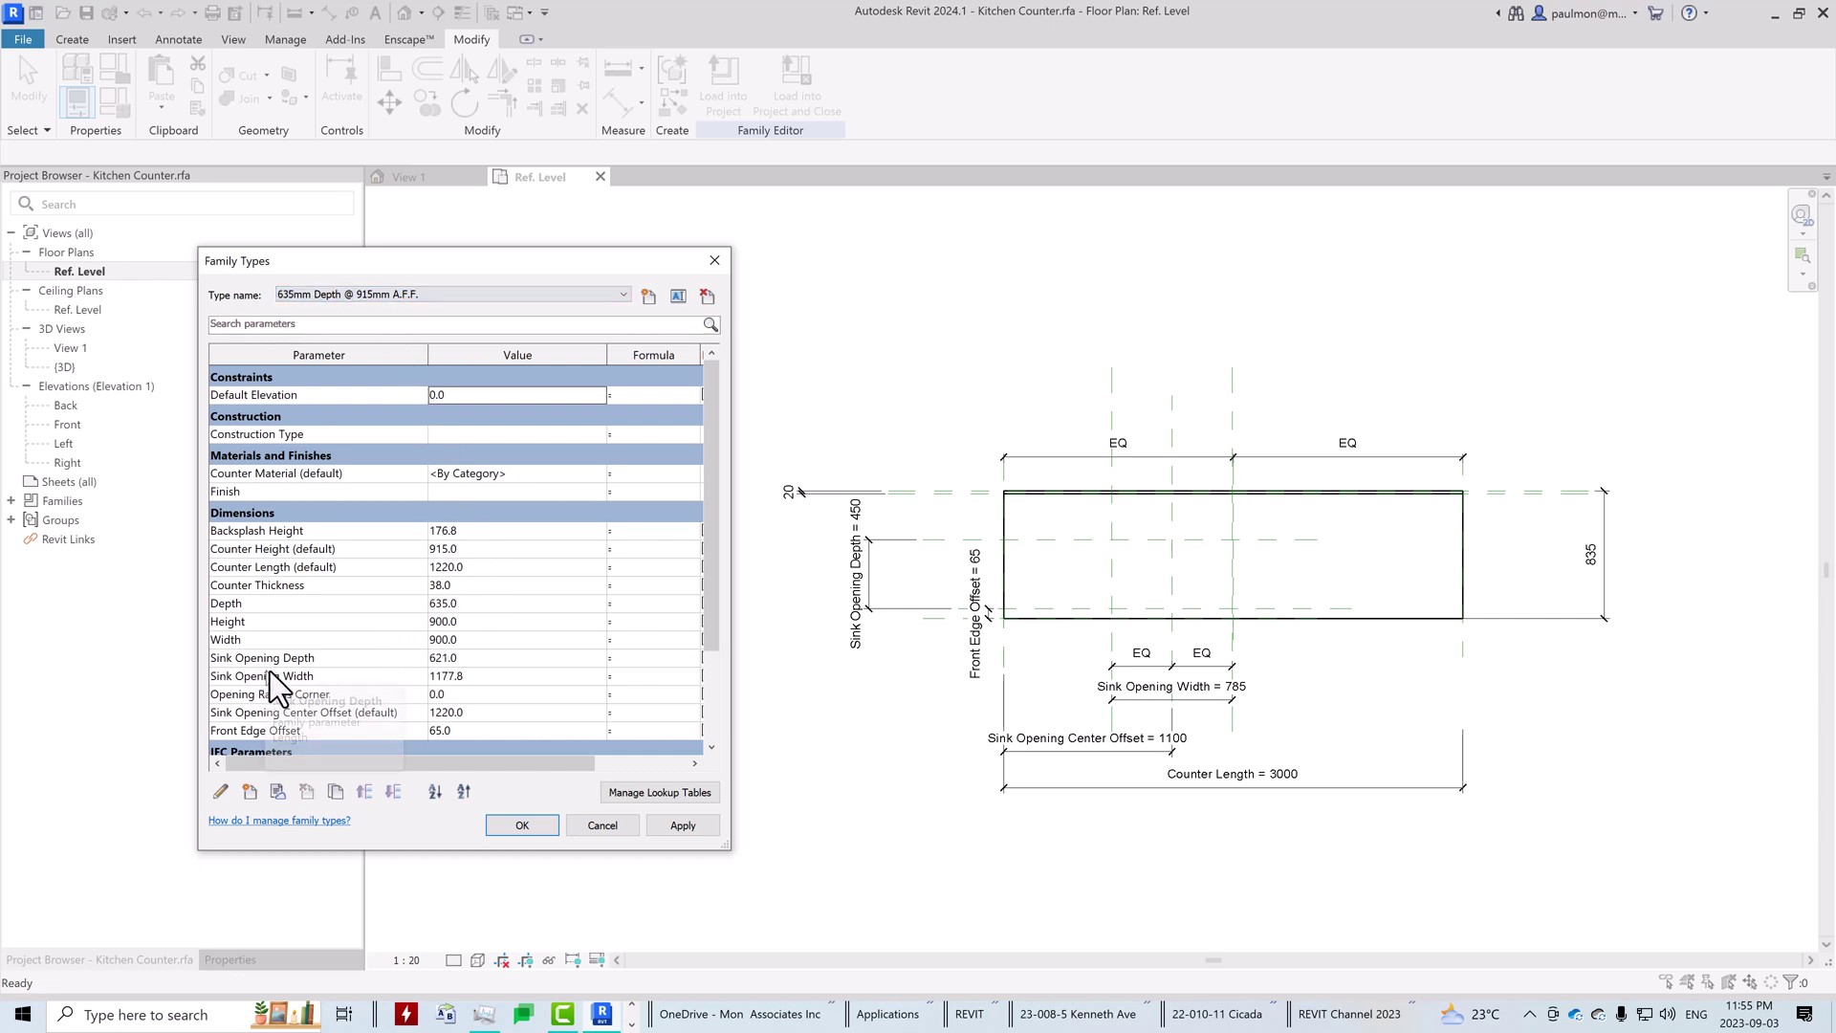
pyautogui.click(467, 662)
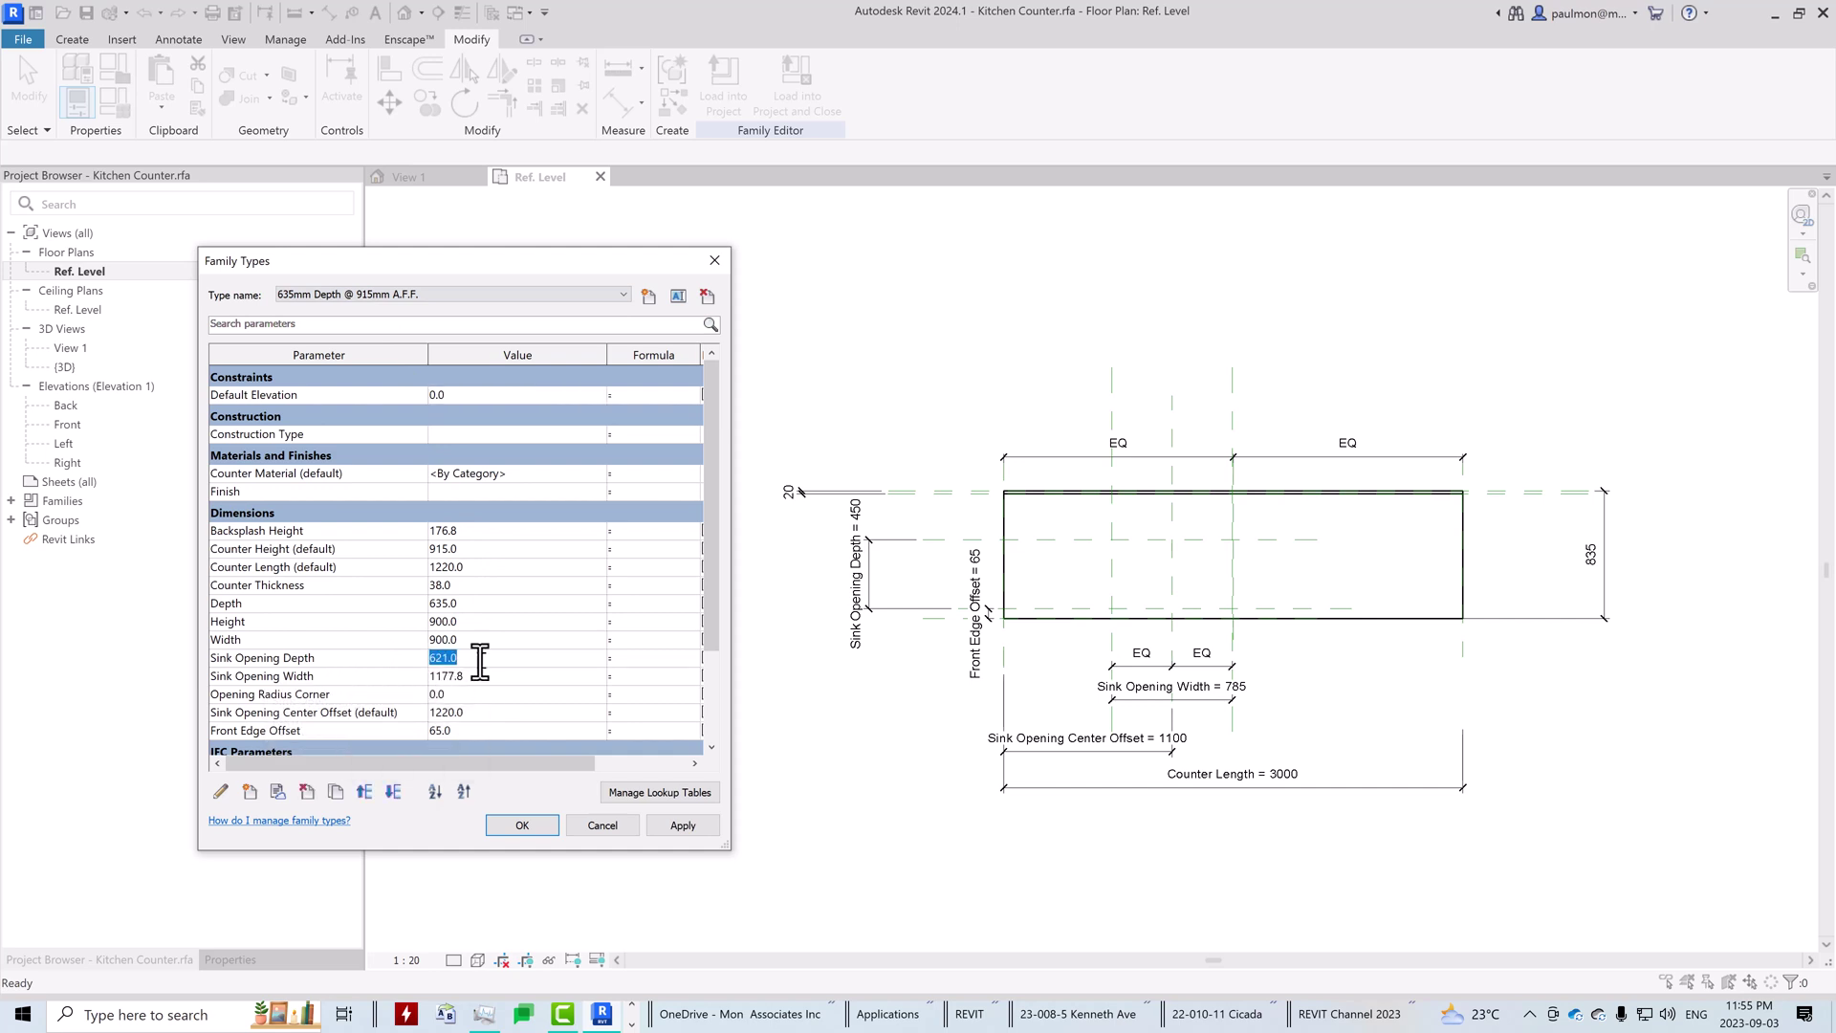
pyautogui.click(476, 661)
pyautogui.moveTo(476, 662); pyautogui.dragTo(427, 660)
pyautogui.write('450')
# Step: Set the 635mm type's Sink Opening Width to 785 and Opening Radius Corner to 13, and apply the type to the model
pyautogui.moveTo(476, 678); pyautogui.dragTo(424, 679)
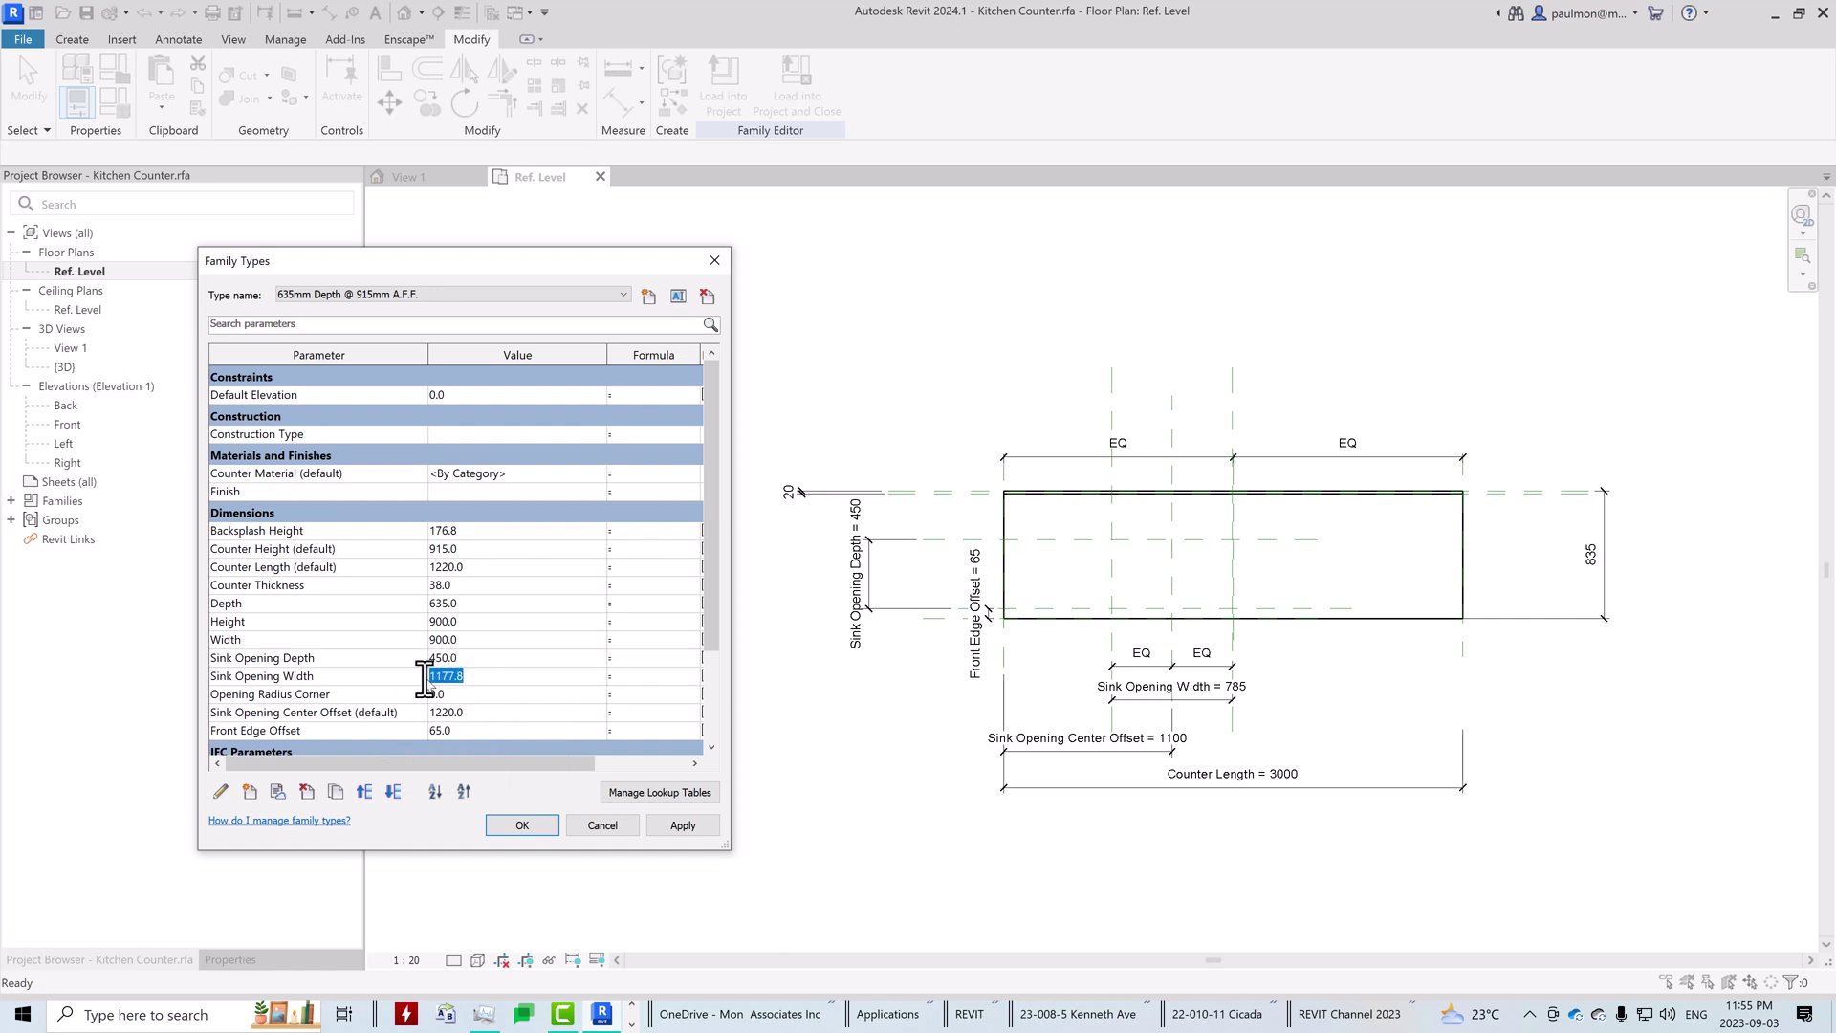
pyautogui.write('78')
pyautogui.write('3')
pyautogui.moveTo(457, 694); pyautogui.dragTo(436, 696)
pyautogui.click(456, 701)
pyautogui.click(675, 830)
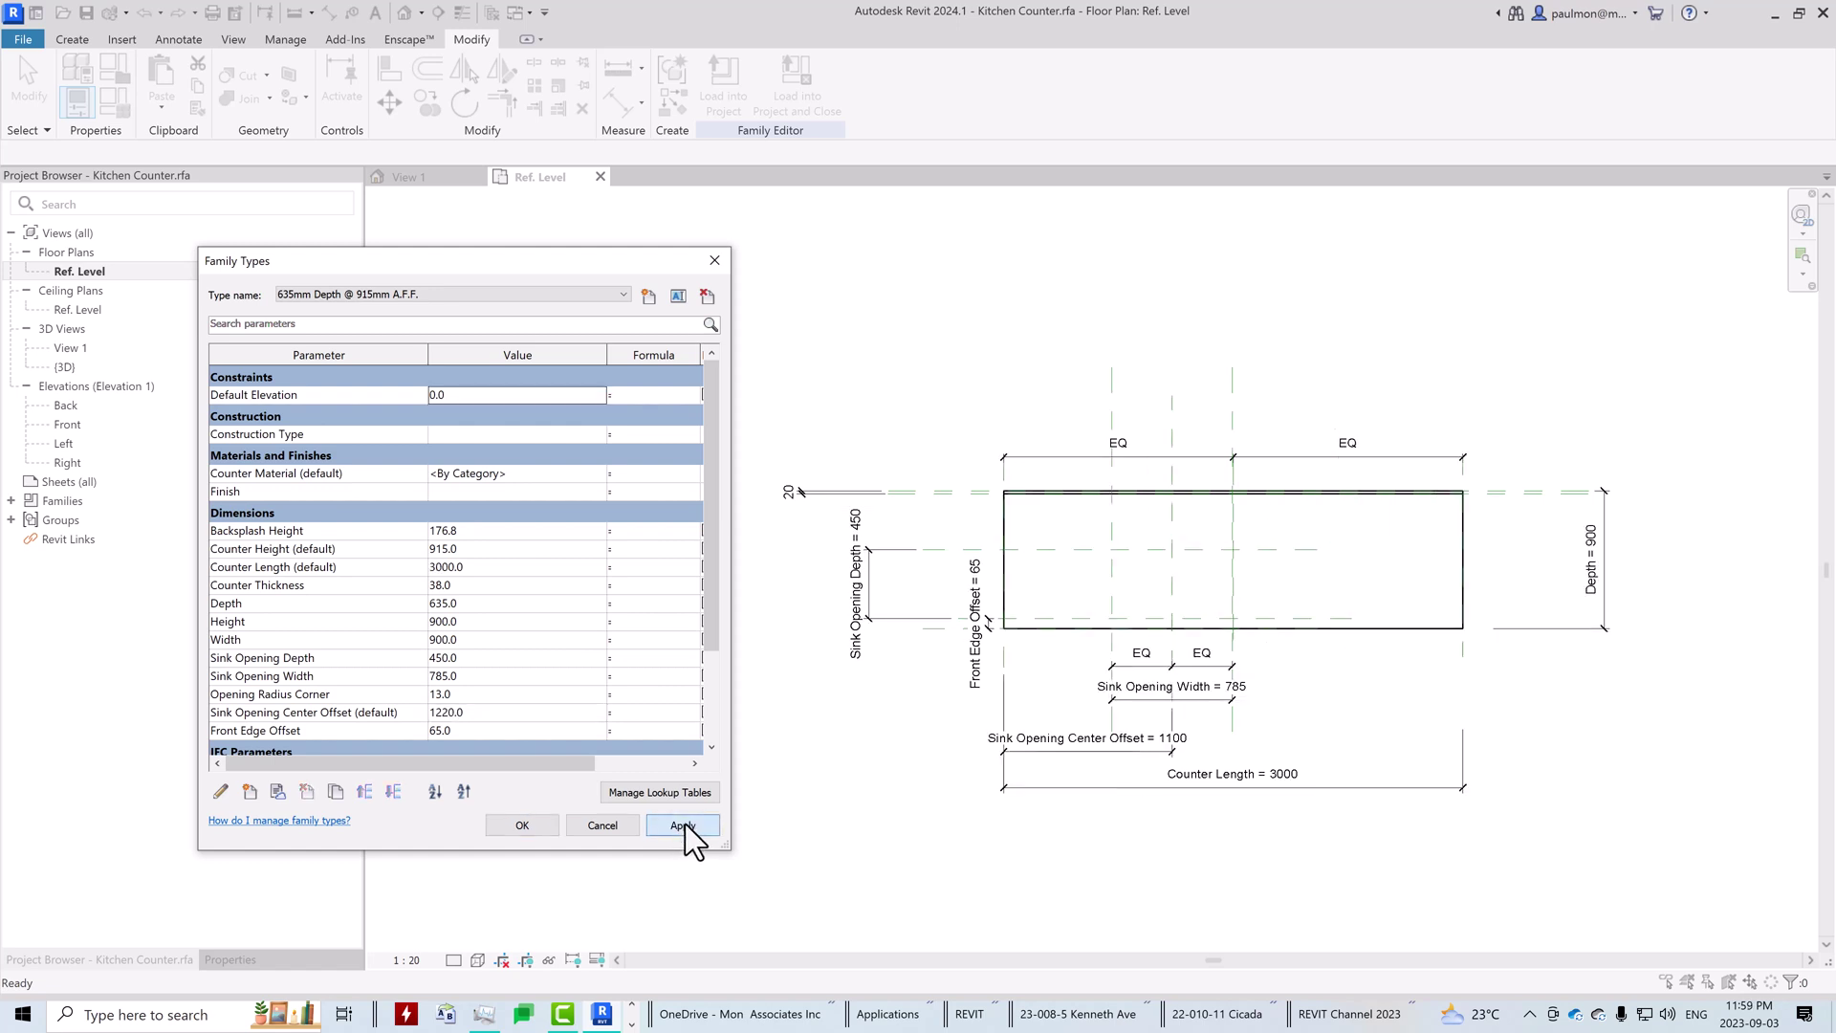
pyautogui.click(683, 827)
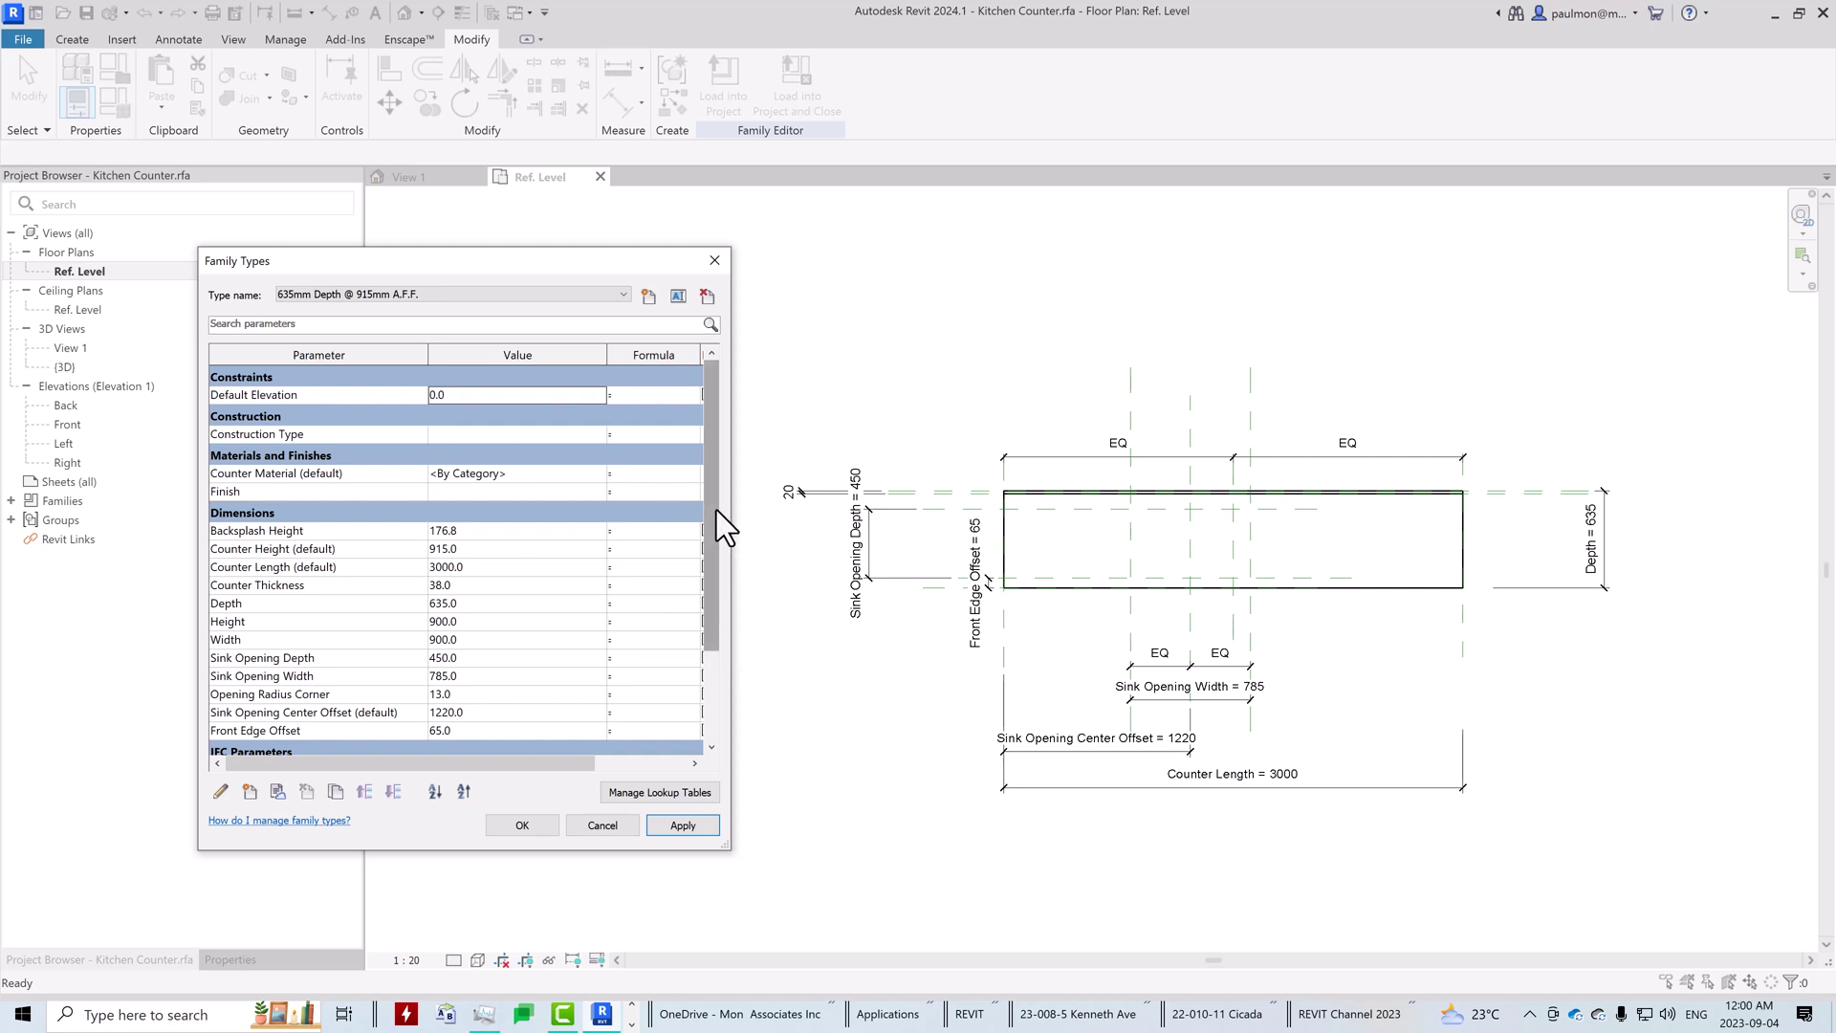
# Step: Set the Sink Opening Center Offset of the 635mm type to 1500
pyautogui.moveTo(715, 509); pyautogui.dragTo(715, 563)
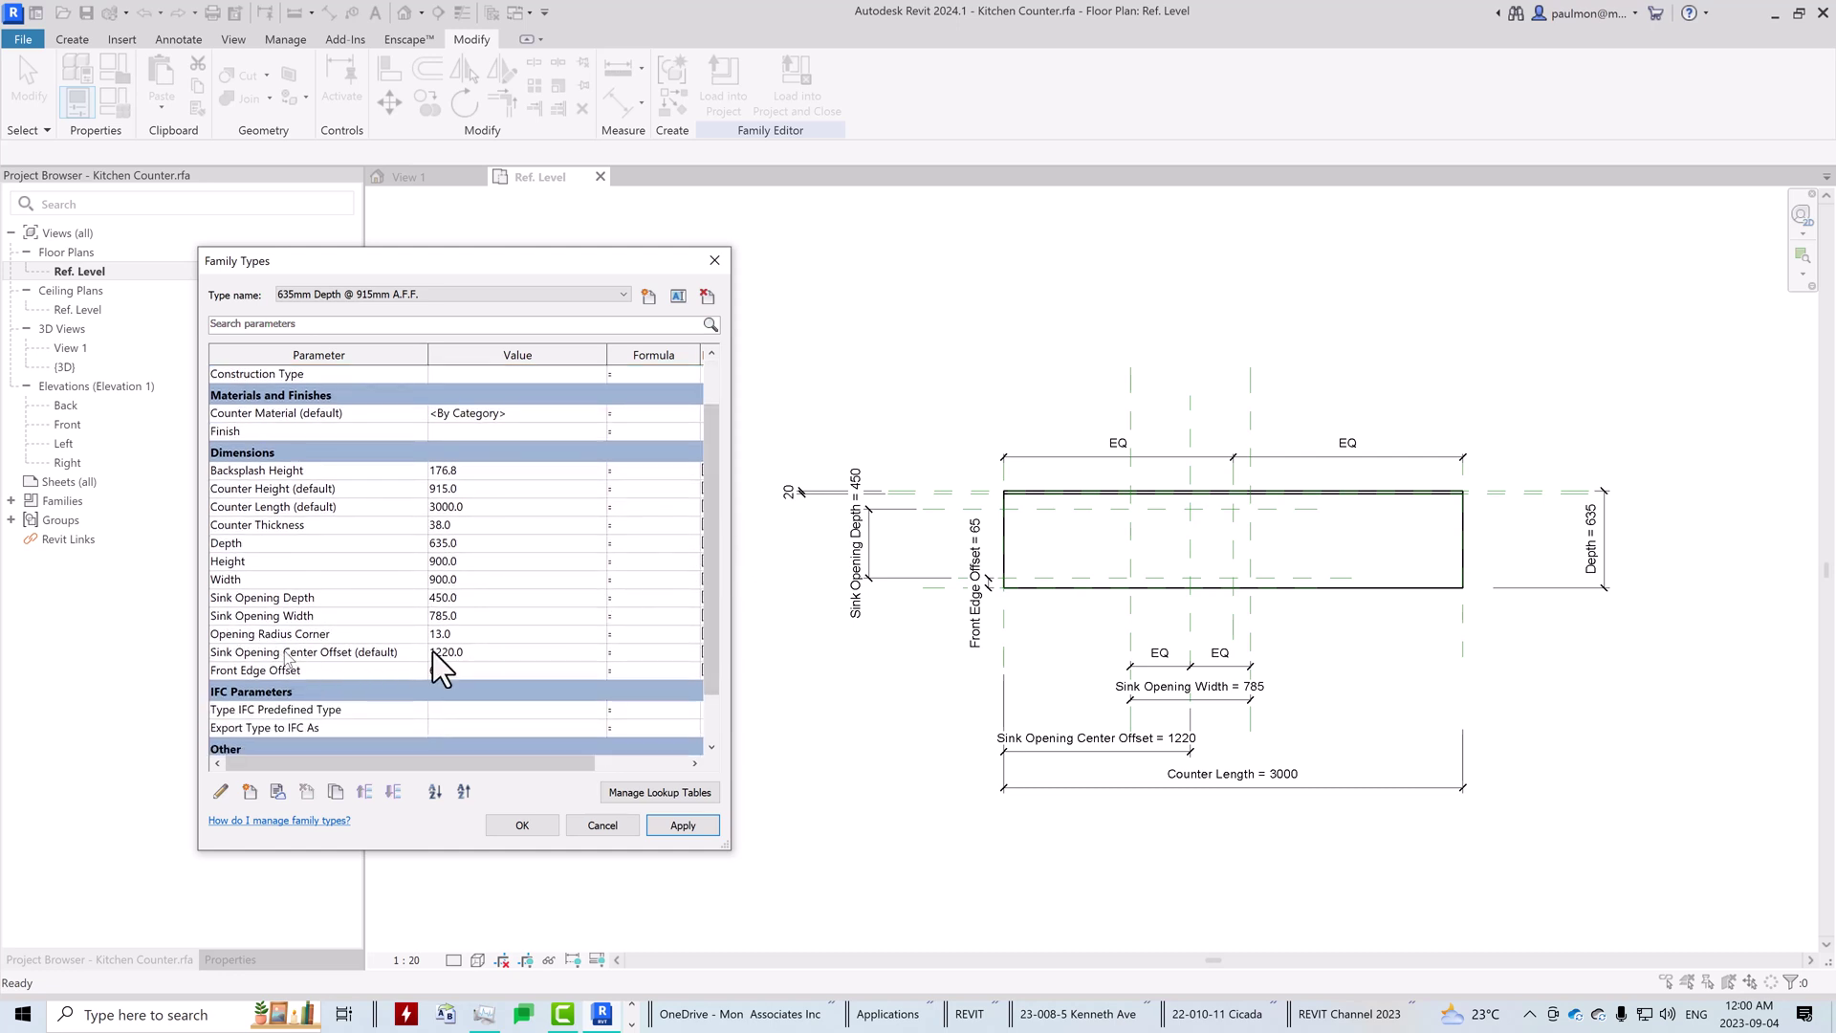
pyautogui.click(484, 651)
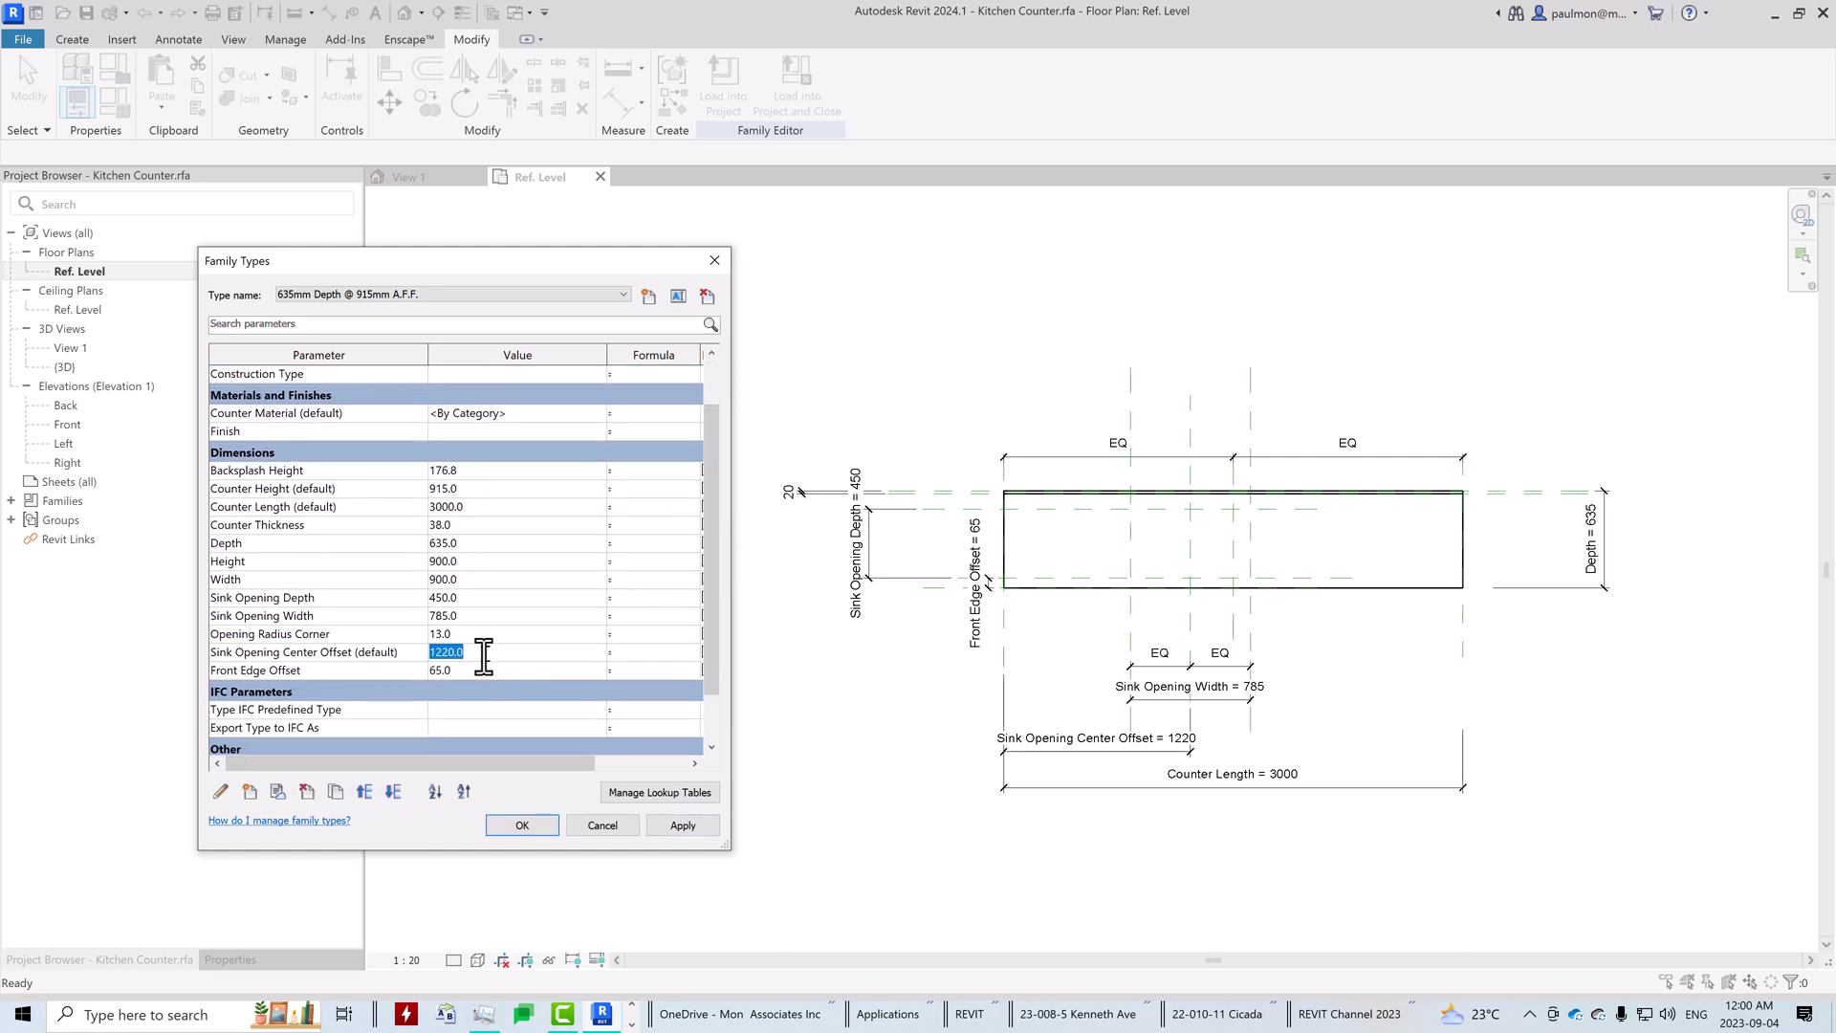
pyautogui.write('1')
# Step: Switch to the 900mm Depth @ 915mm A.F.F. type, set its Sink Opening Center Offset to 1500, and accept, dismissing the save reminder
pyautogui.click(451, 291)
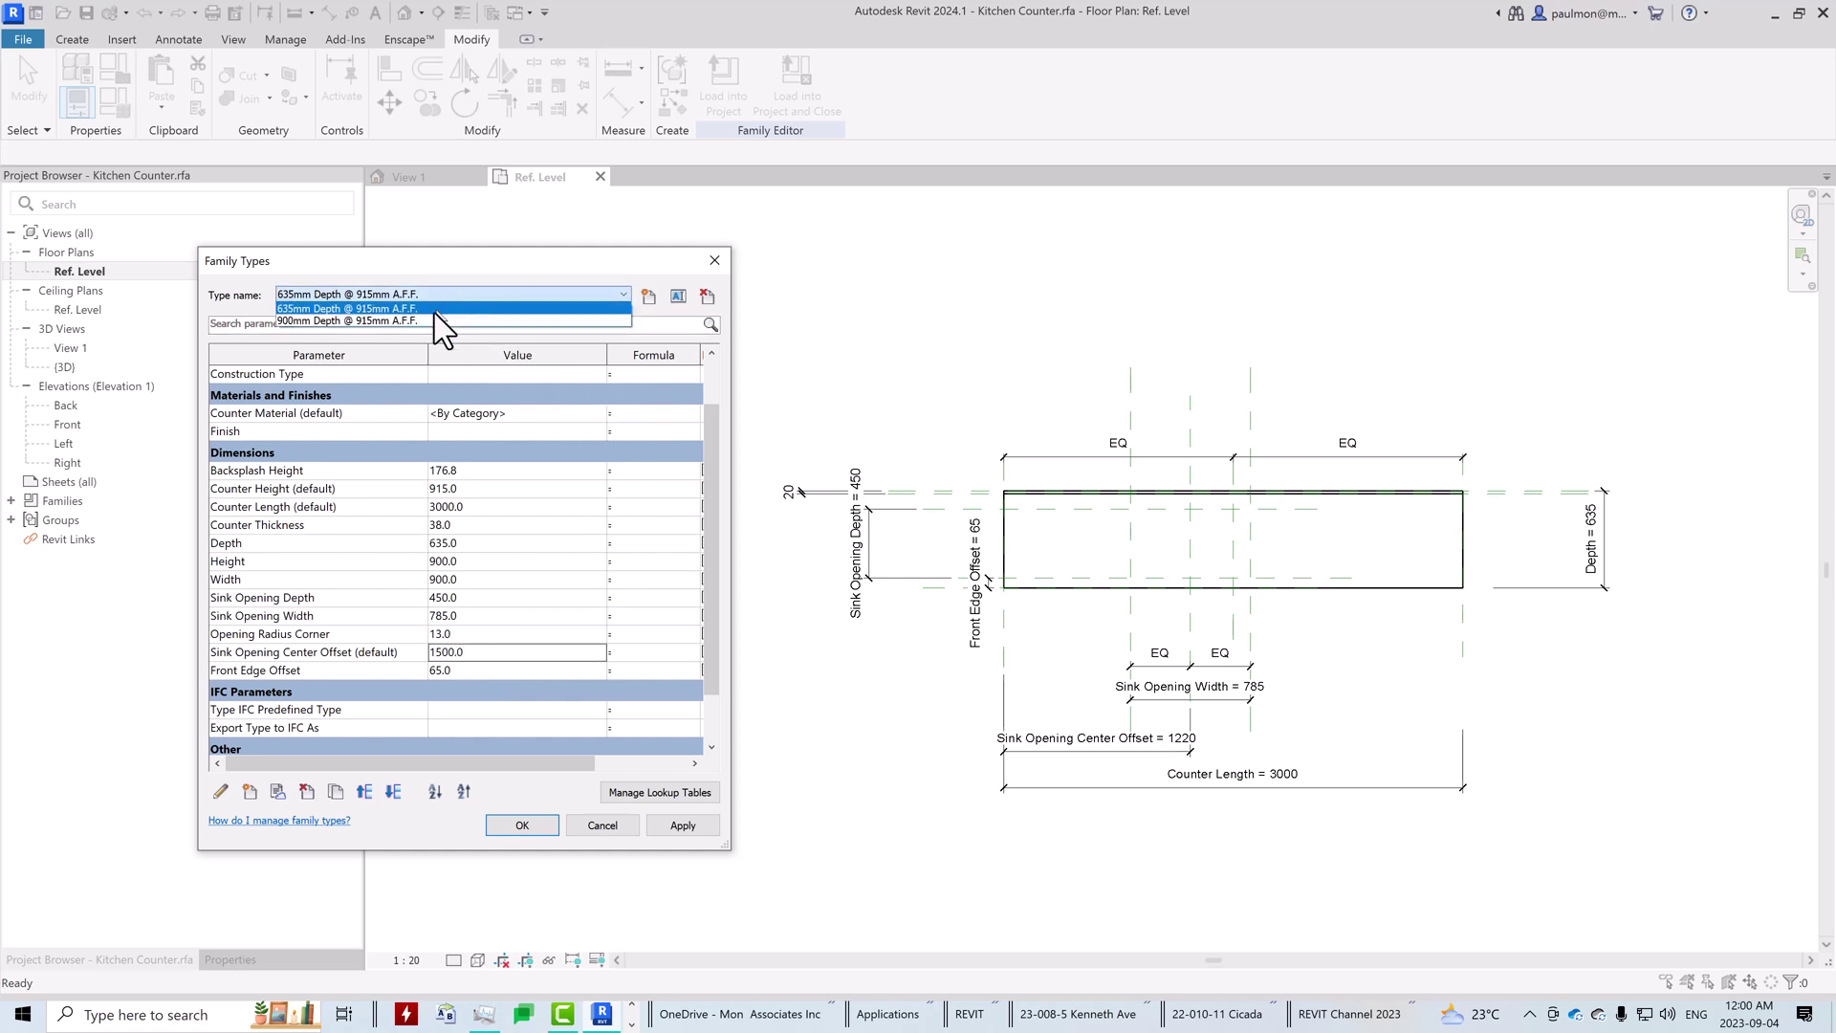
pyautogui.click(434, 321)
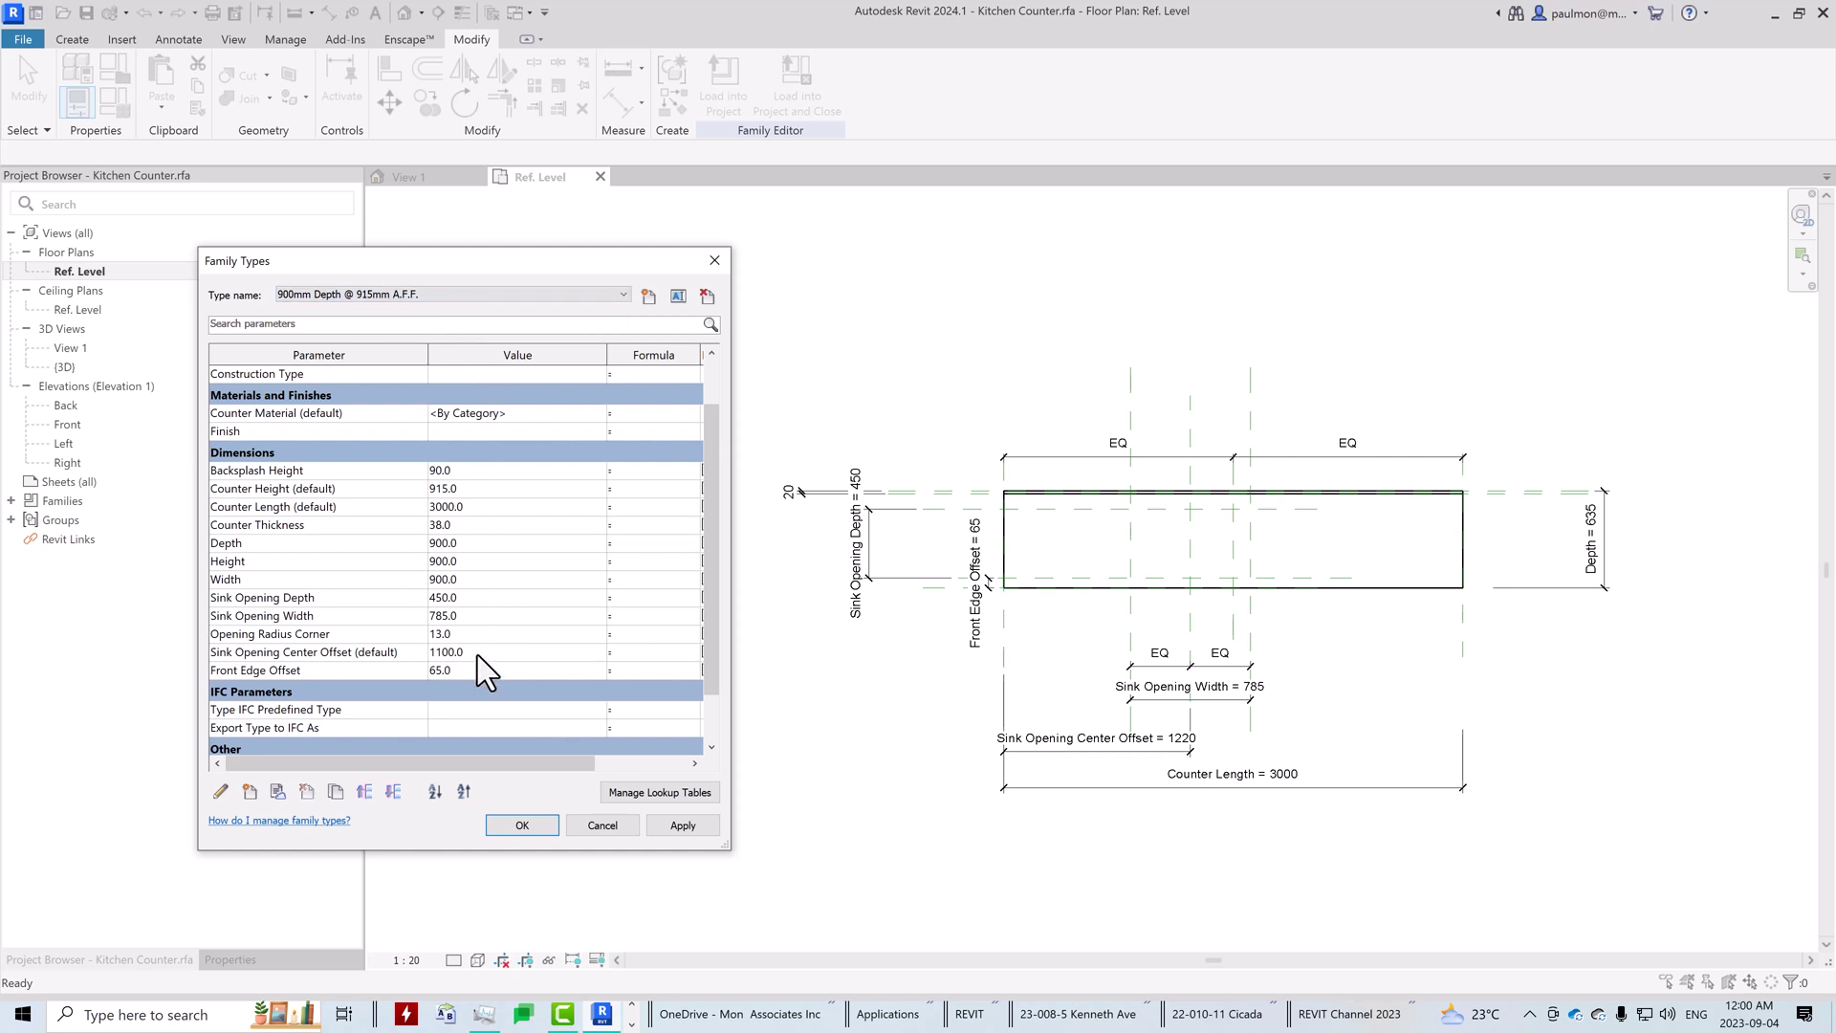
pyautogui.moveTo(436, 653); pyautogui.dragTo(513, 653)
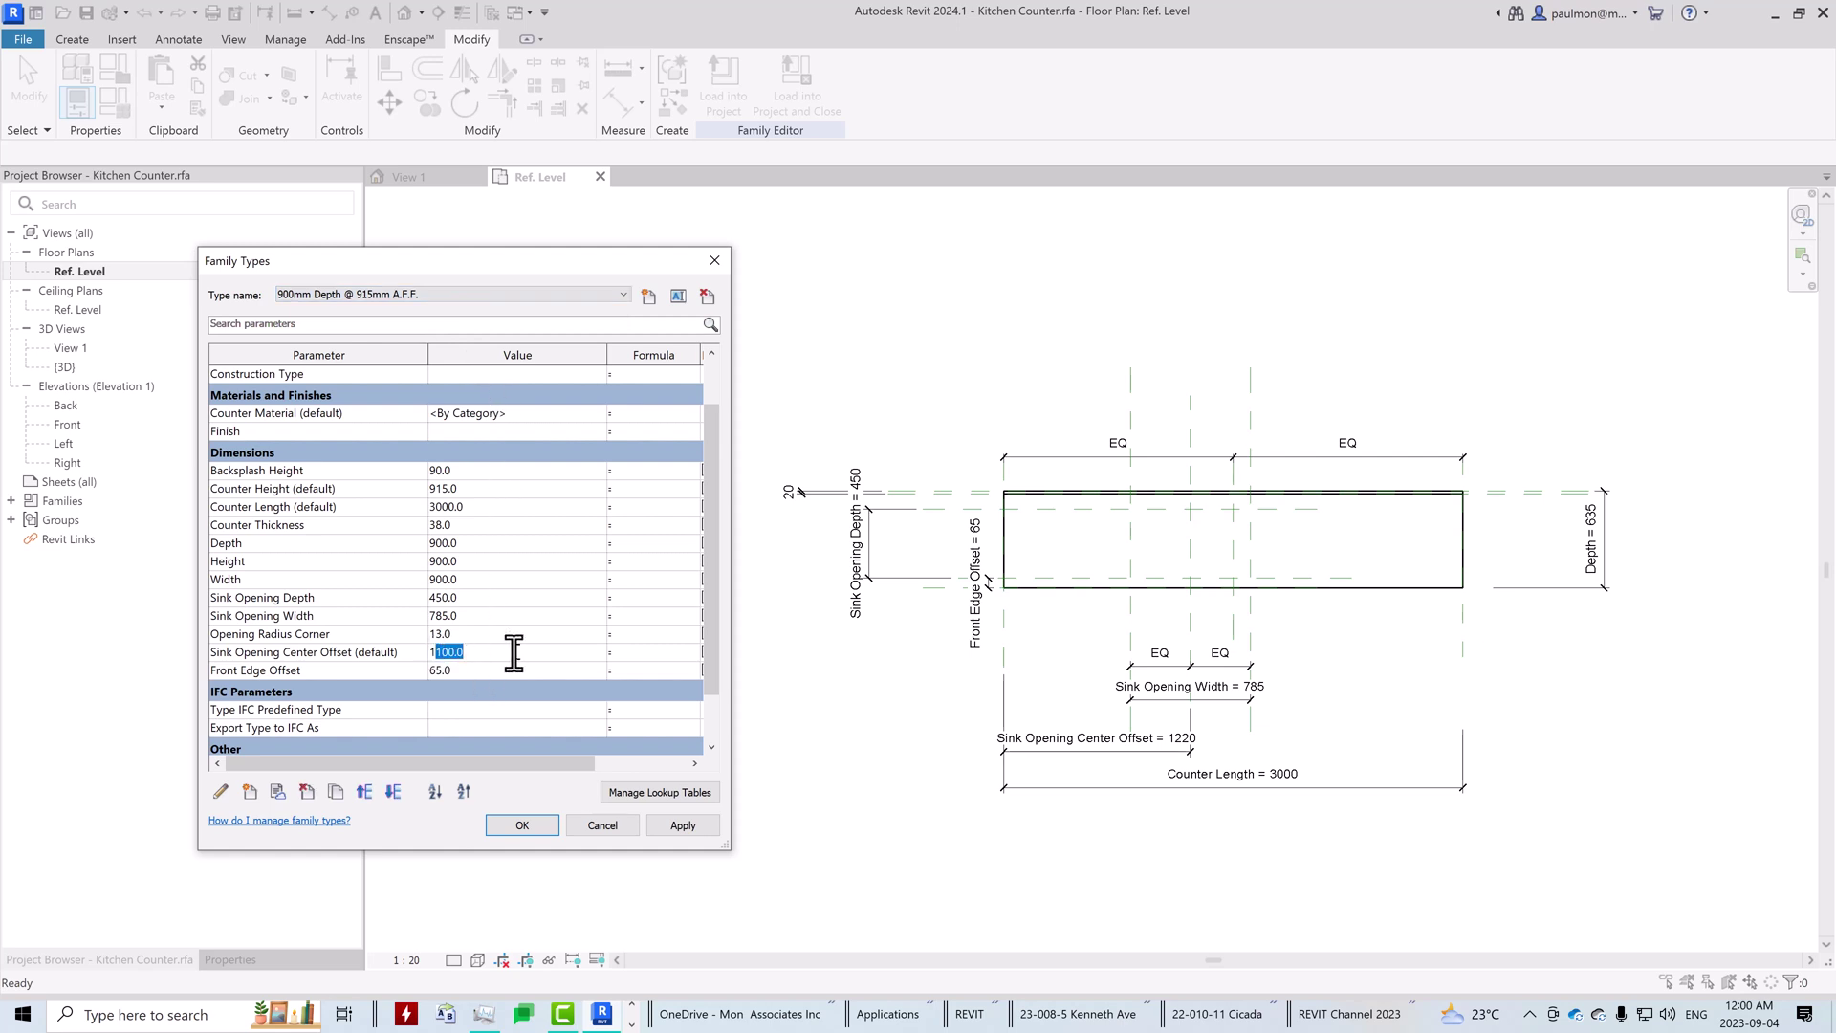
pyautogui.write('5')
pyautogui.click(696, 823)
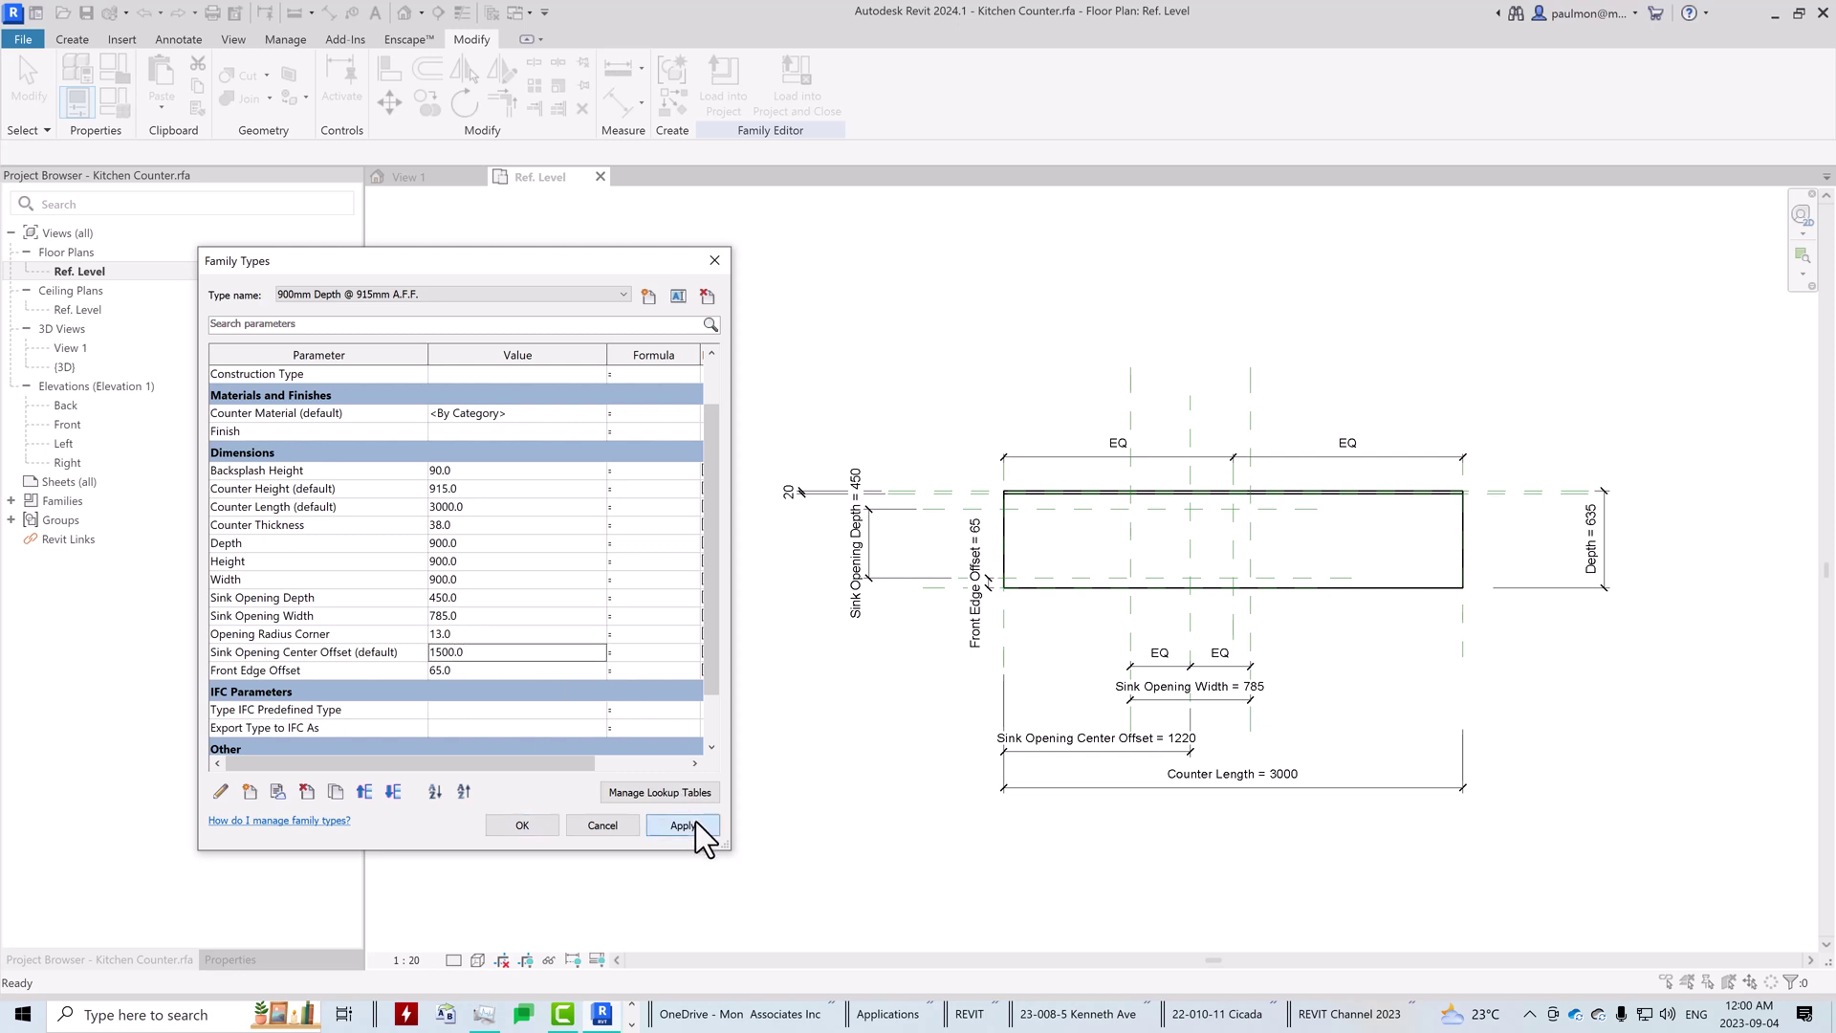
pyautogui.click(520, 826)
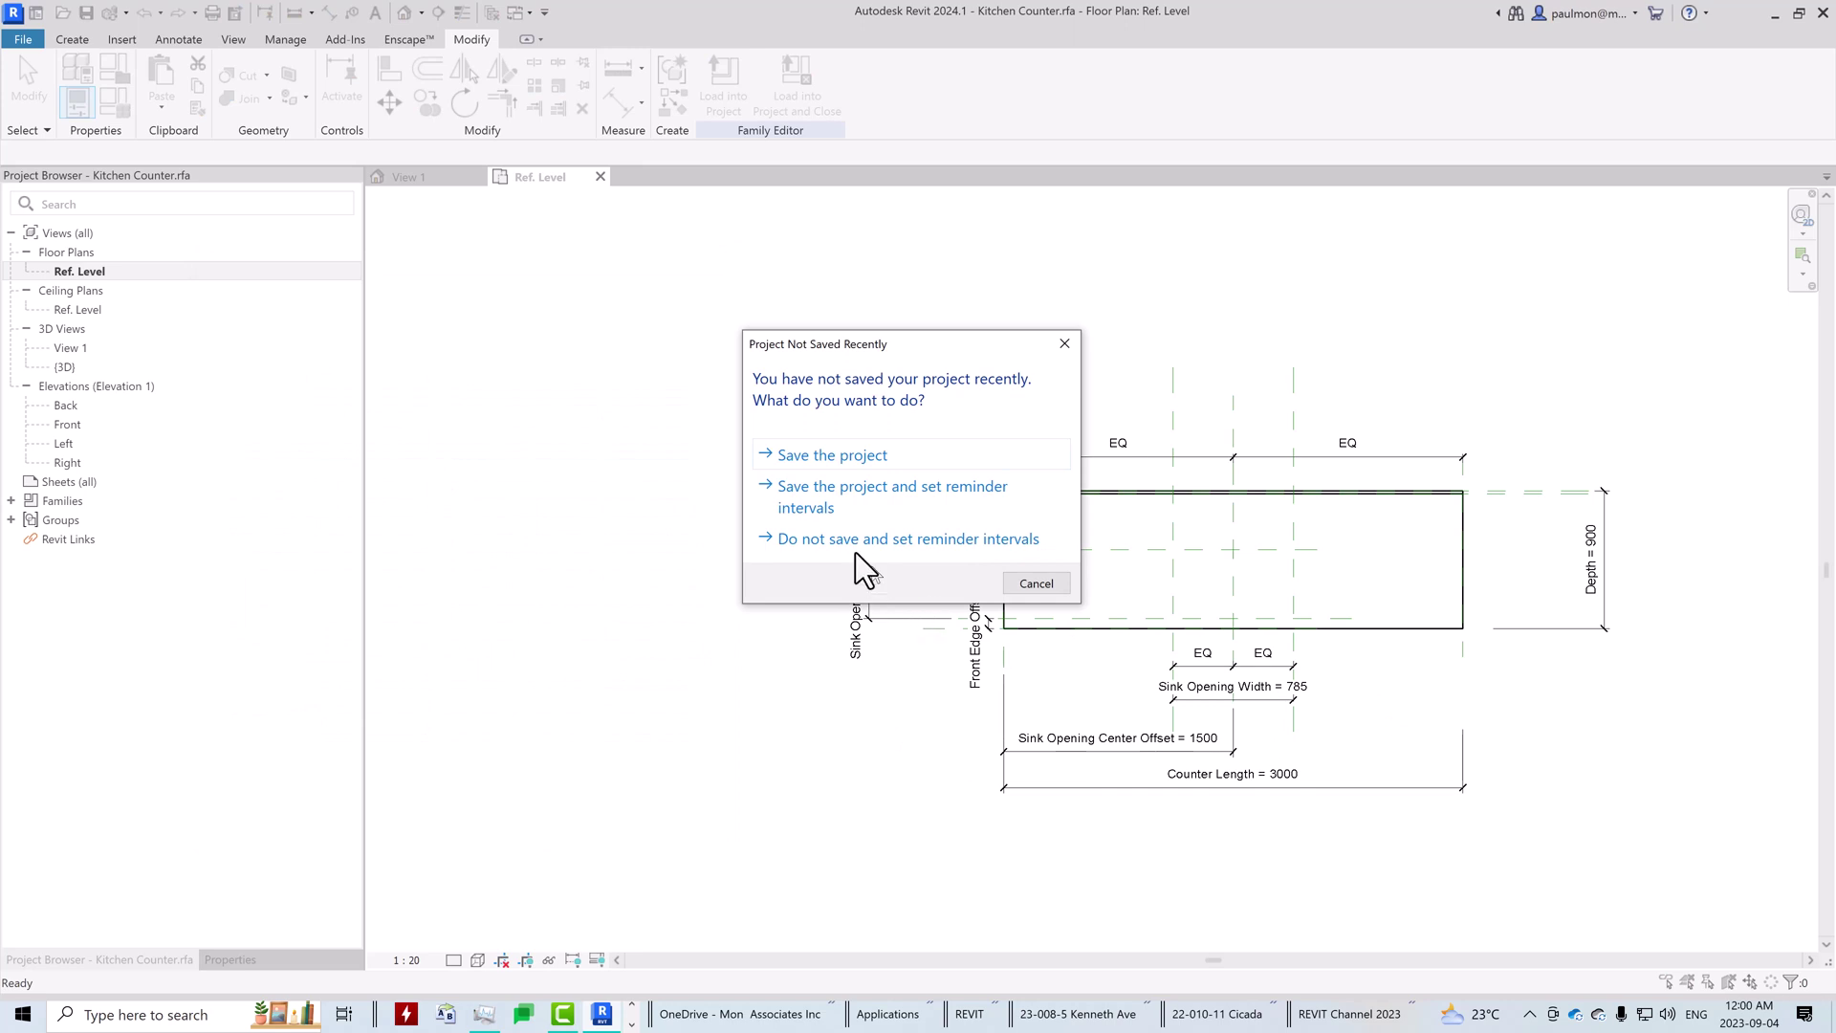
pyautogui.click(1065, 342)
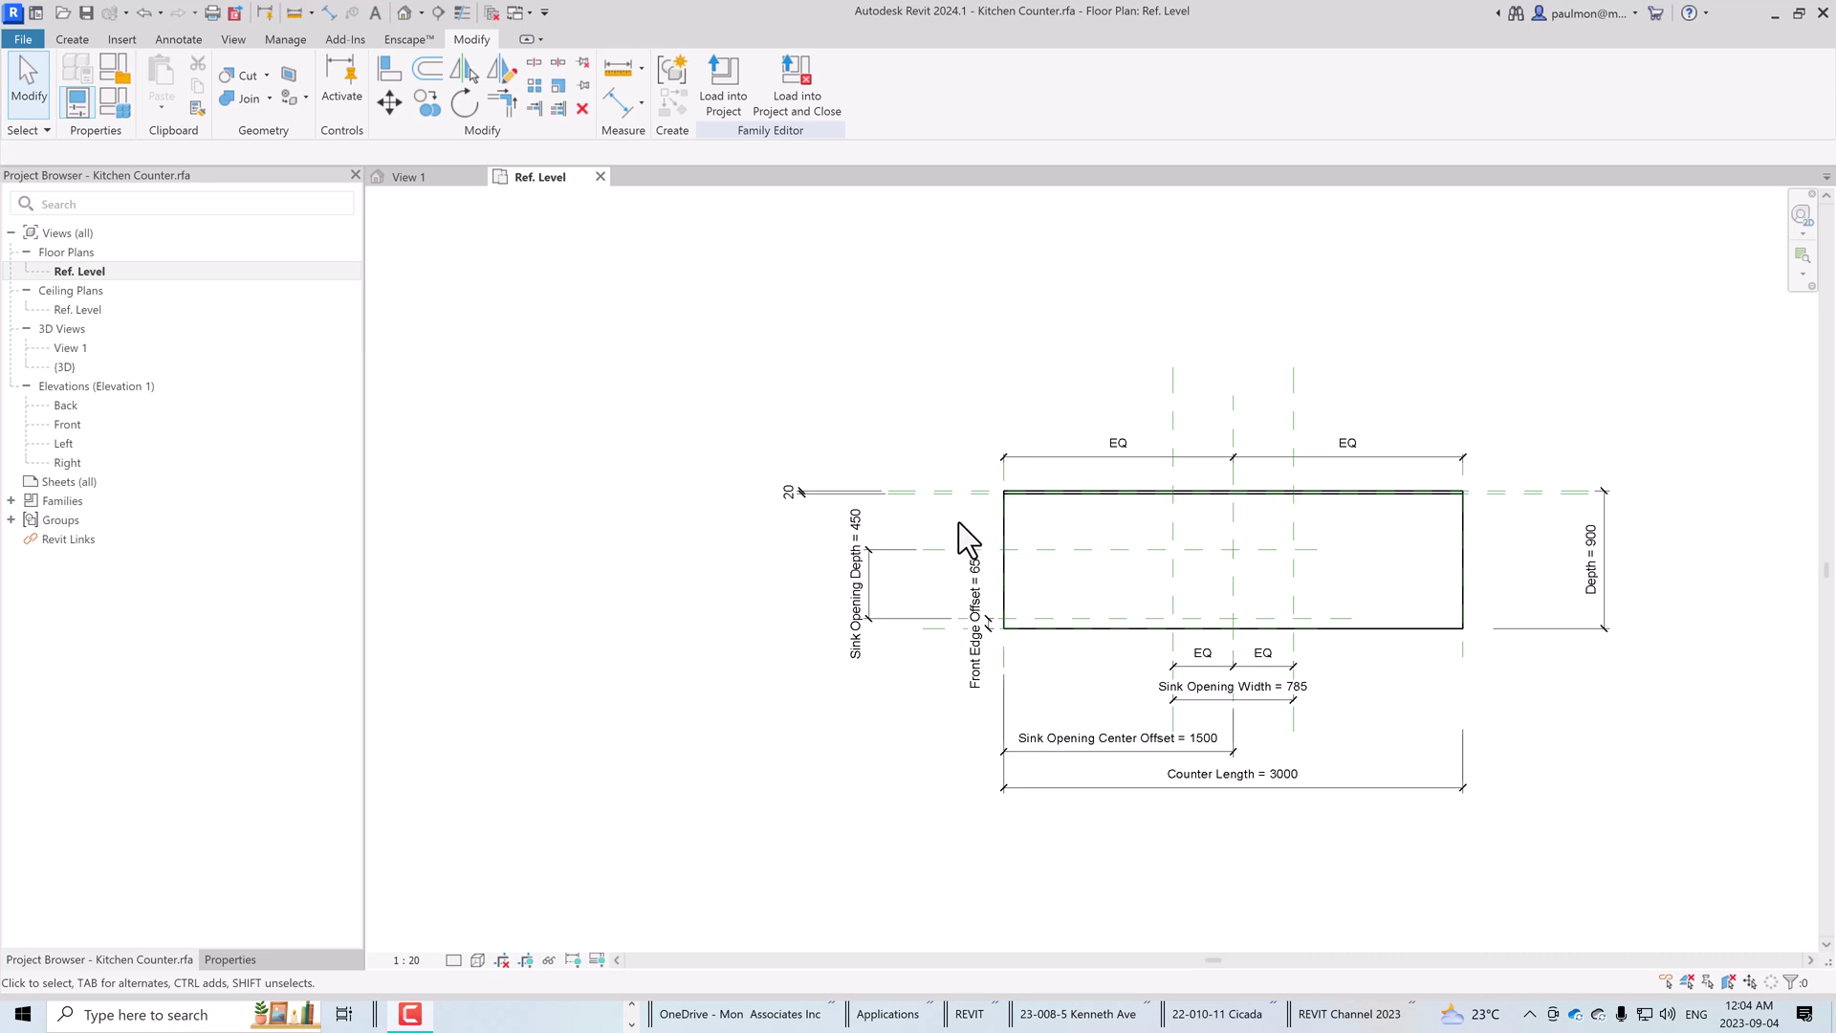
# Step: Edit the counter extrusion's sketch and draw a rectangle for the sink opening between the intersections of its four reference planes
pyautogui.click(1007, 539)
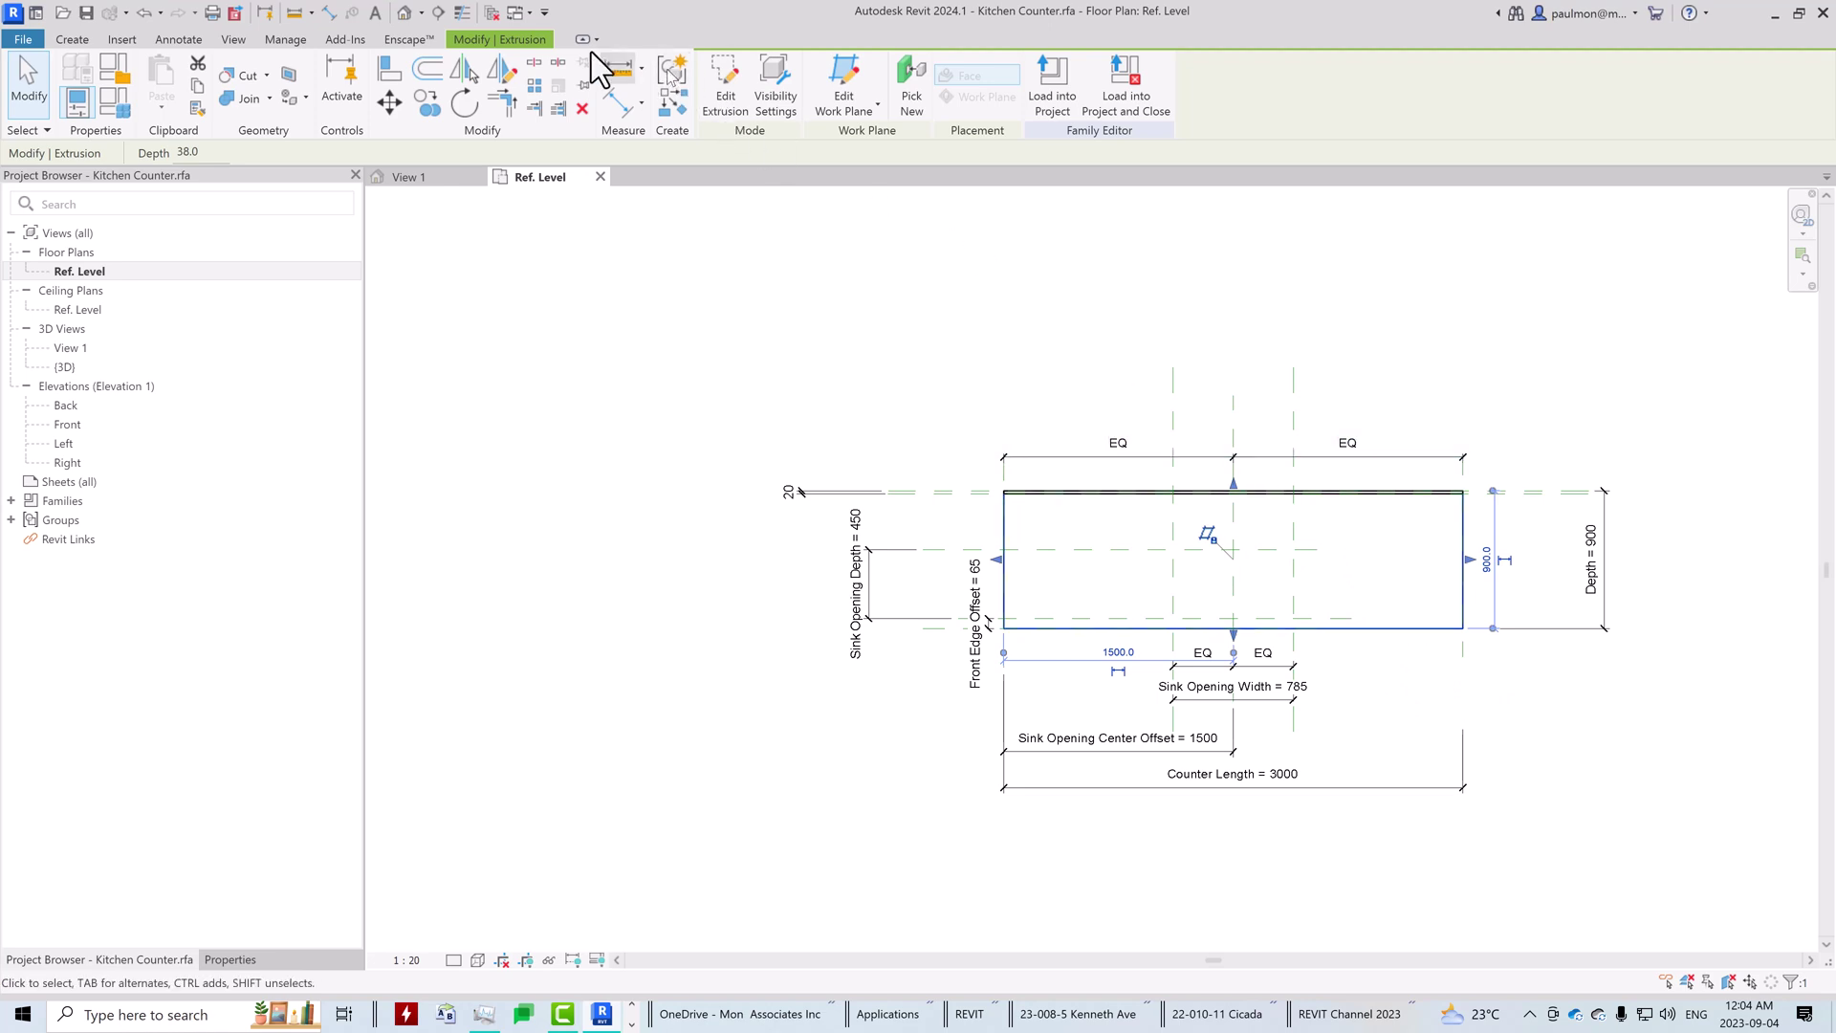
pyautogui.click(726, 102)
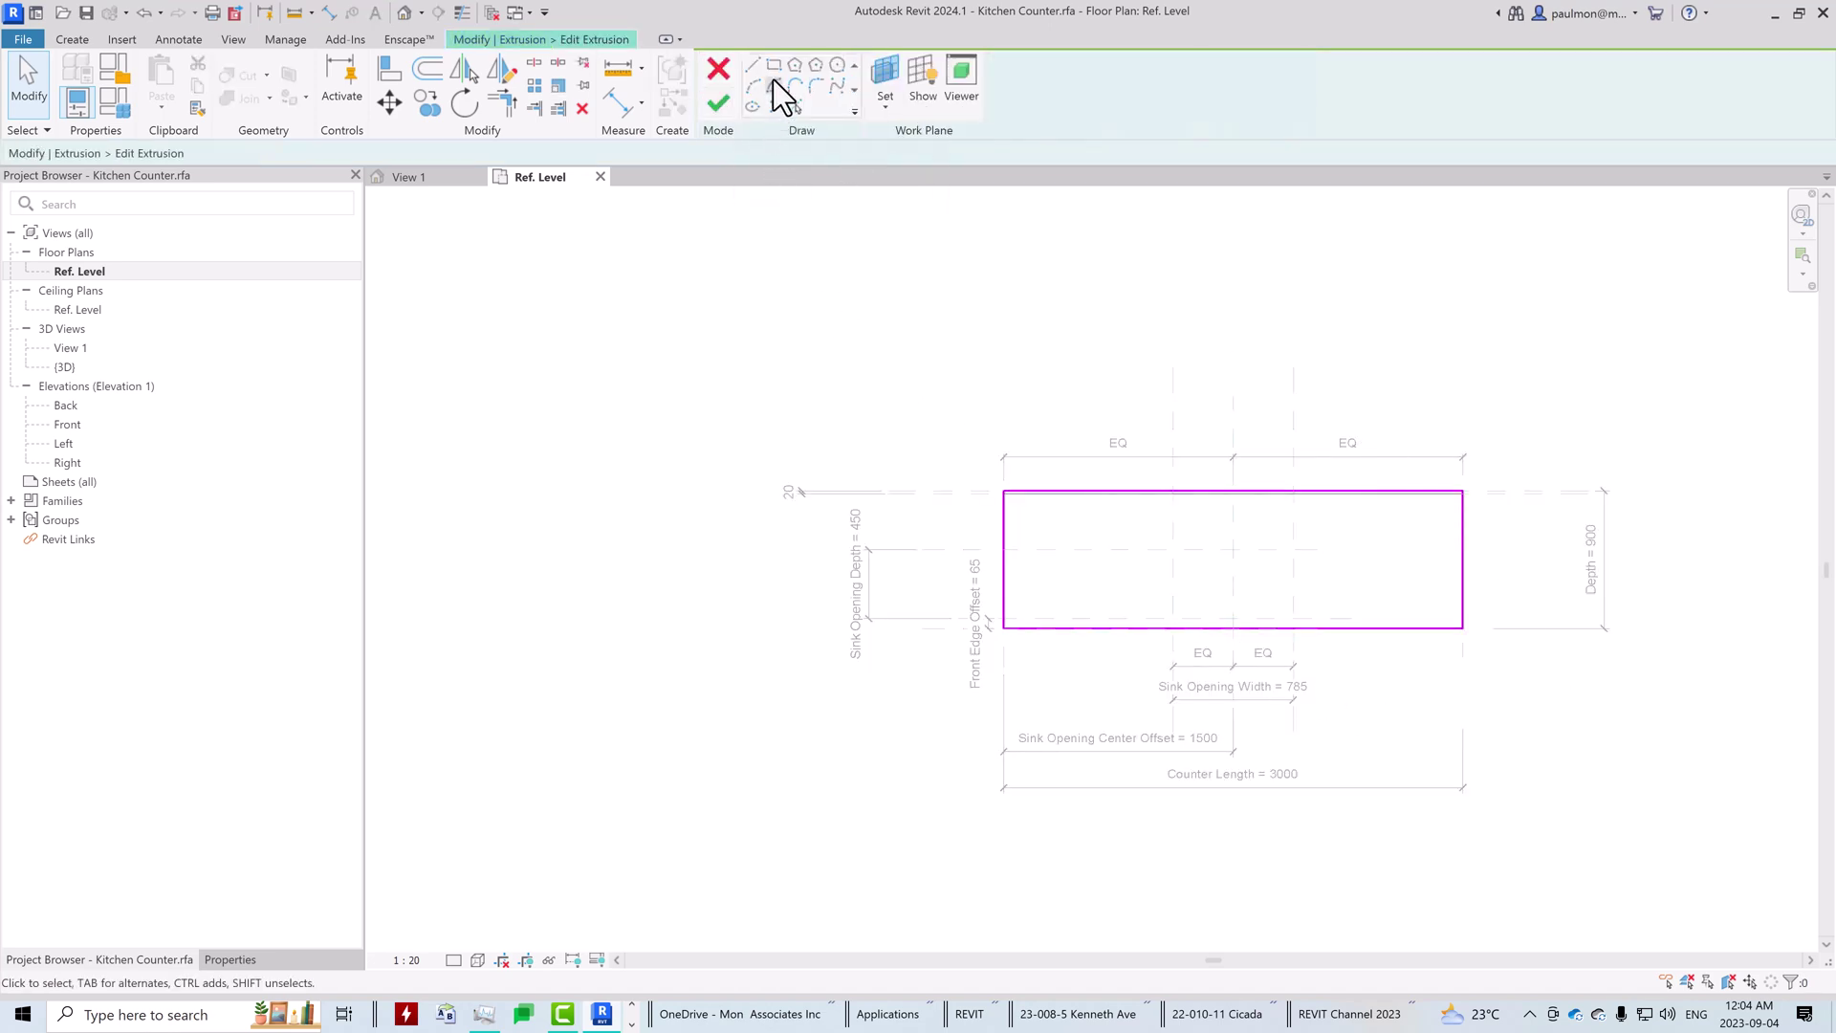
pyautogui.click(775, 67)
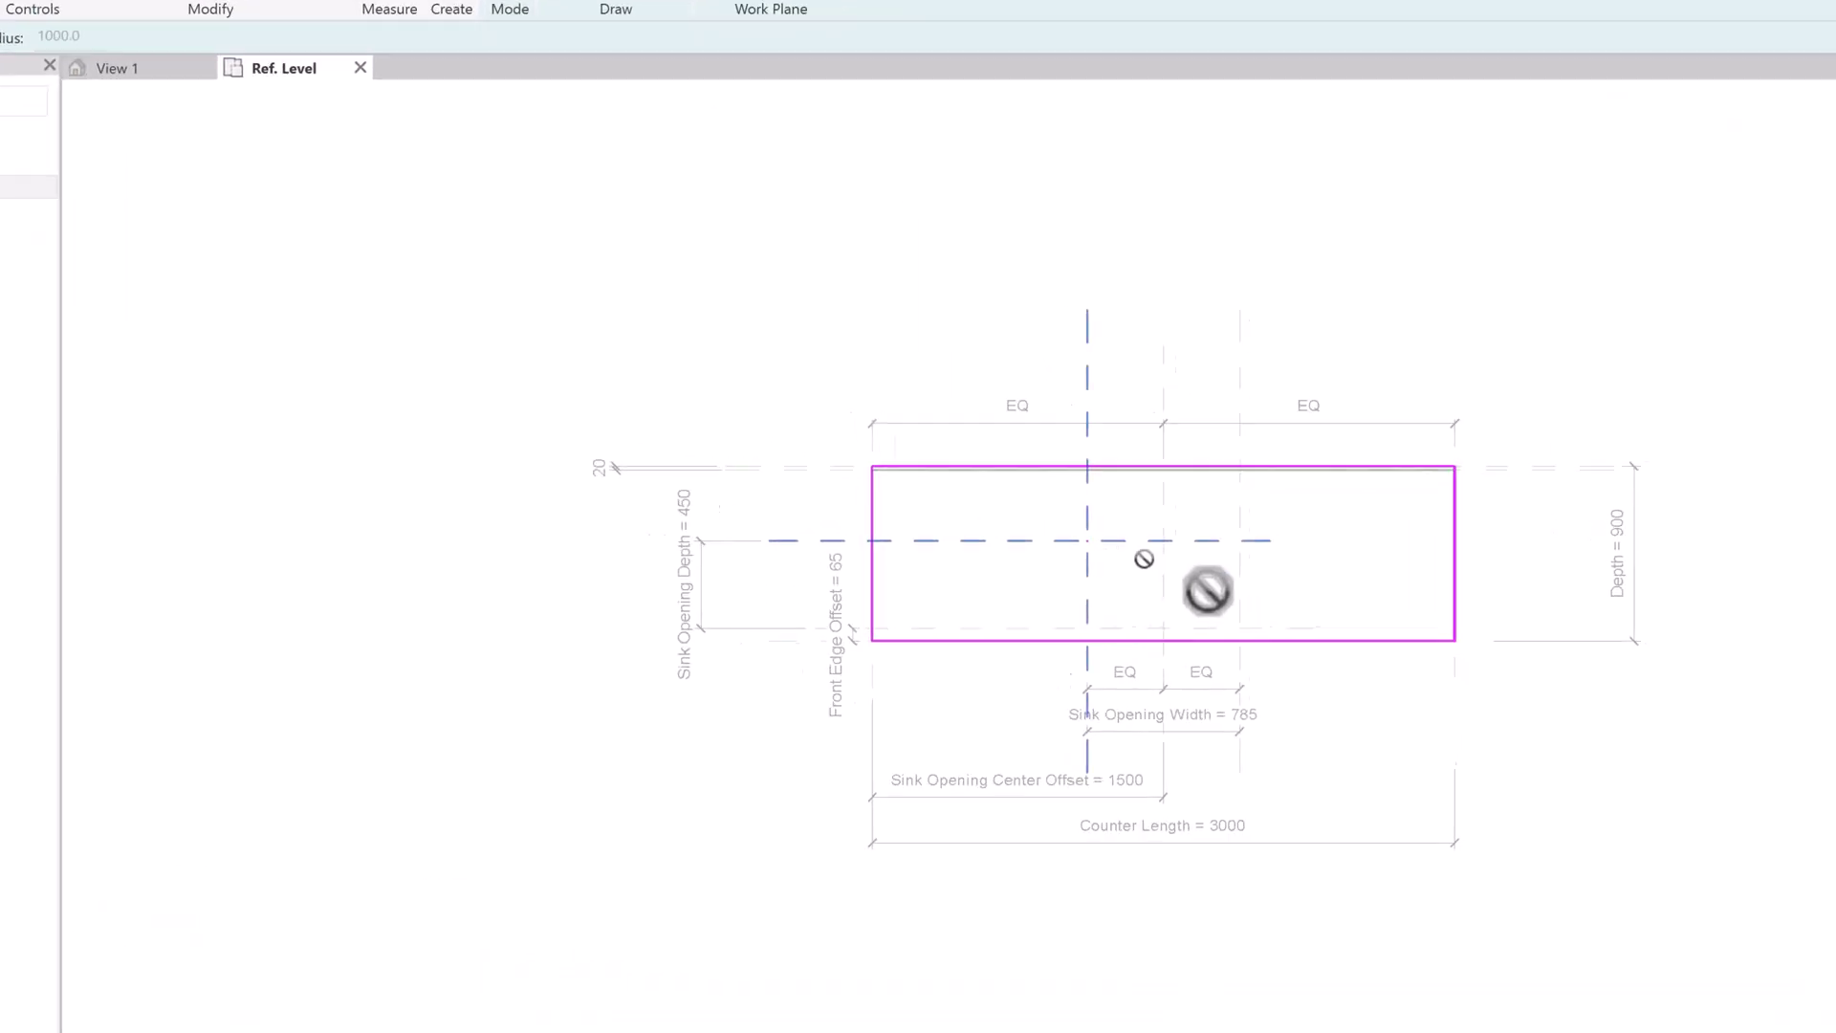
pyautogui.click(1088, 541)
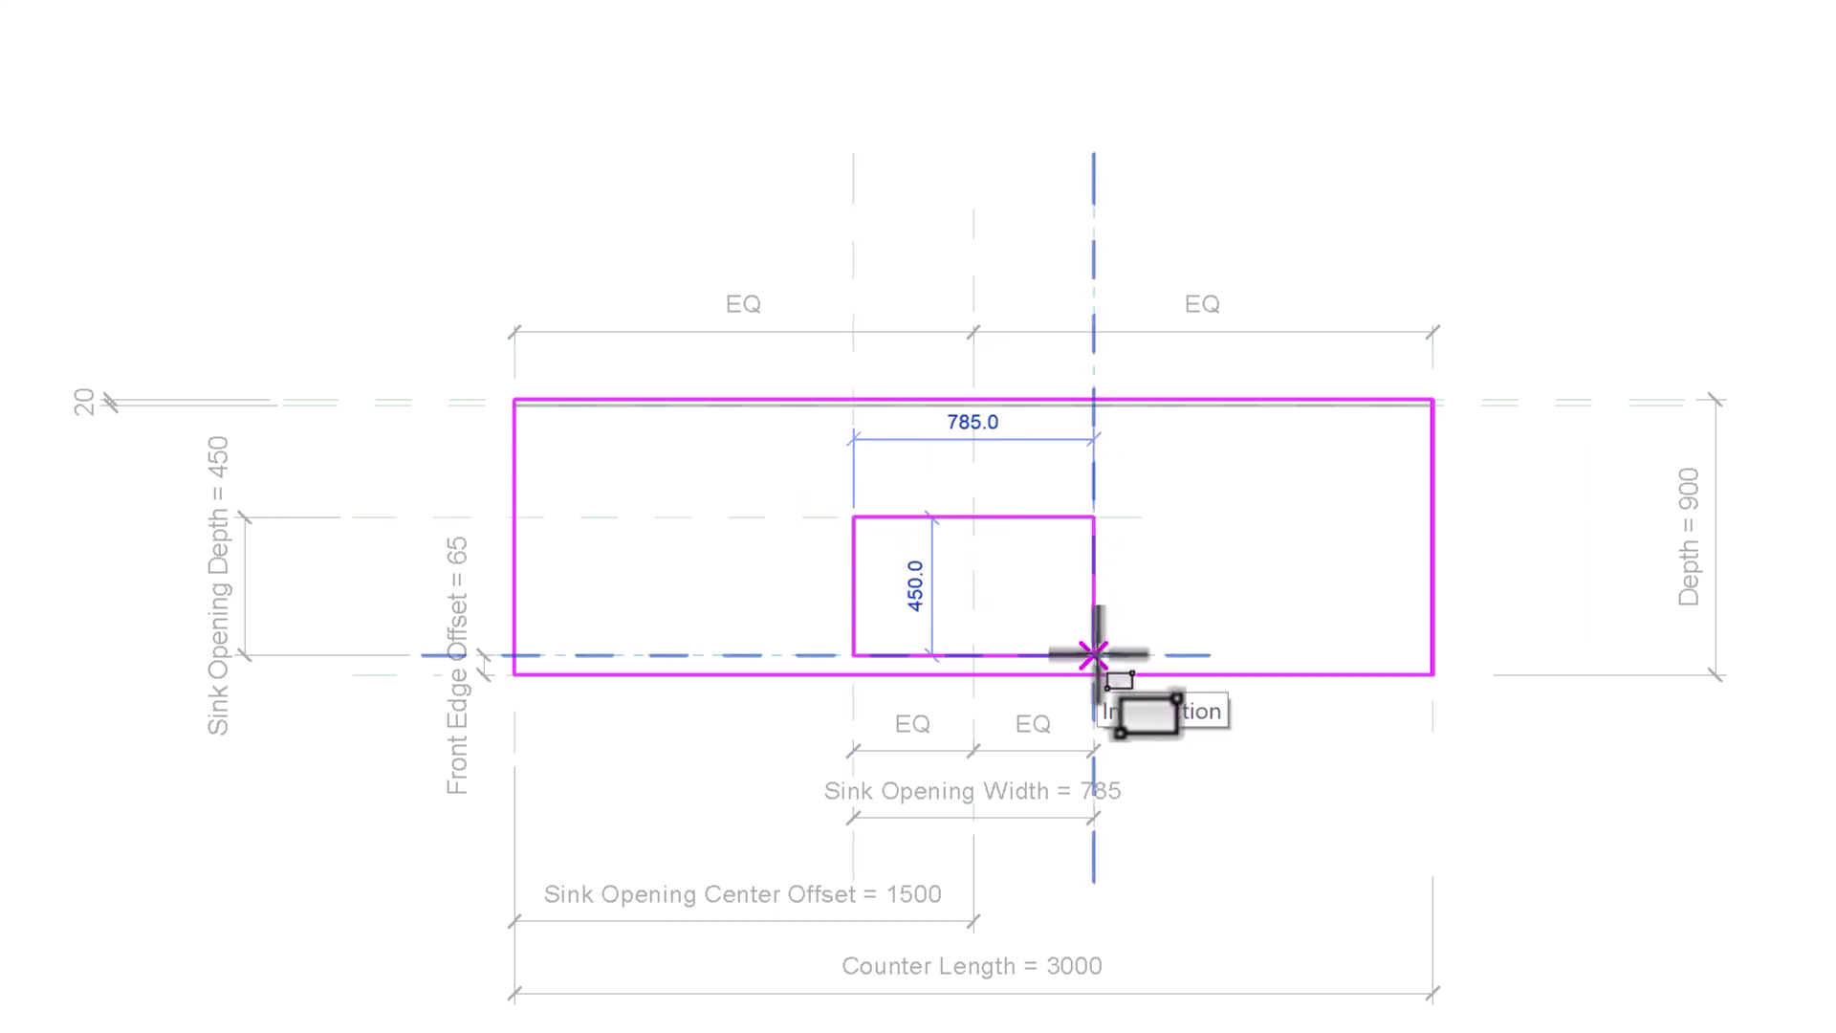
pyautogui.click(1093, 655)
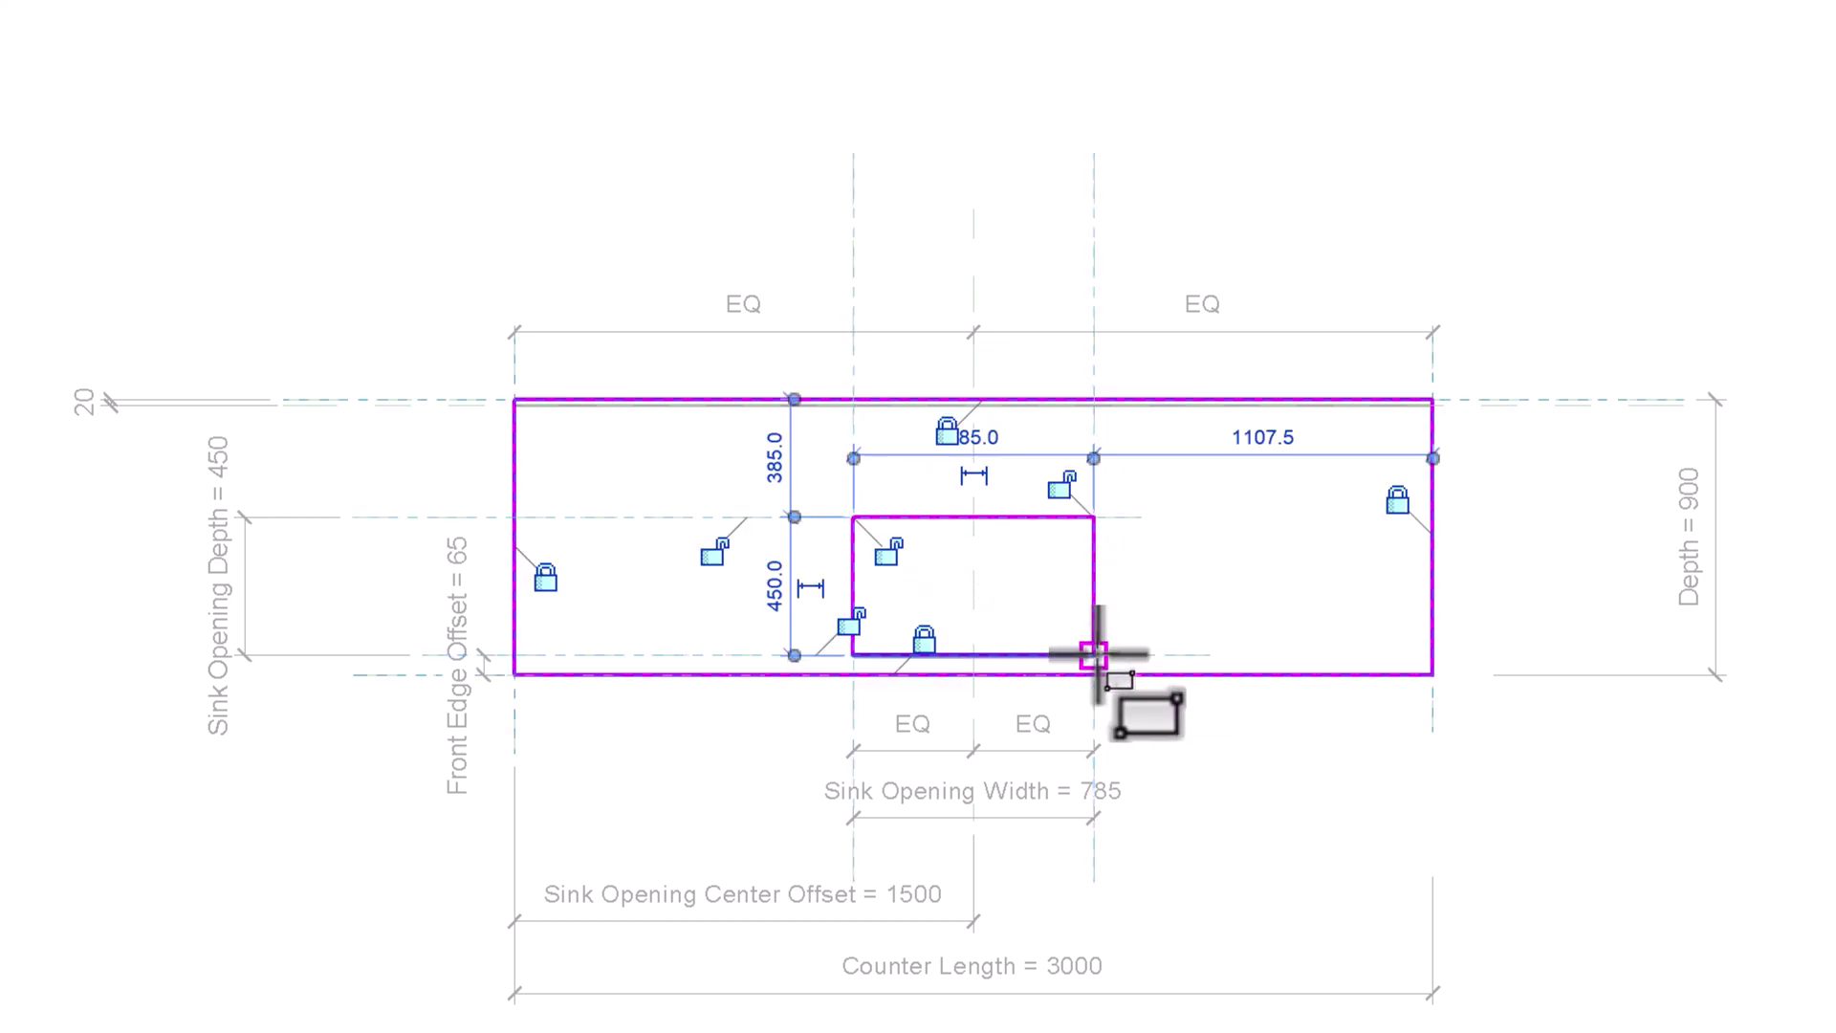
# Step: Lock all four sides of the sink opening rectangle to their reference planes
pyautogui.click(887, 553)
pyautogui.click(850, 627)
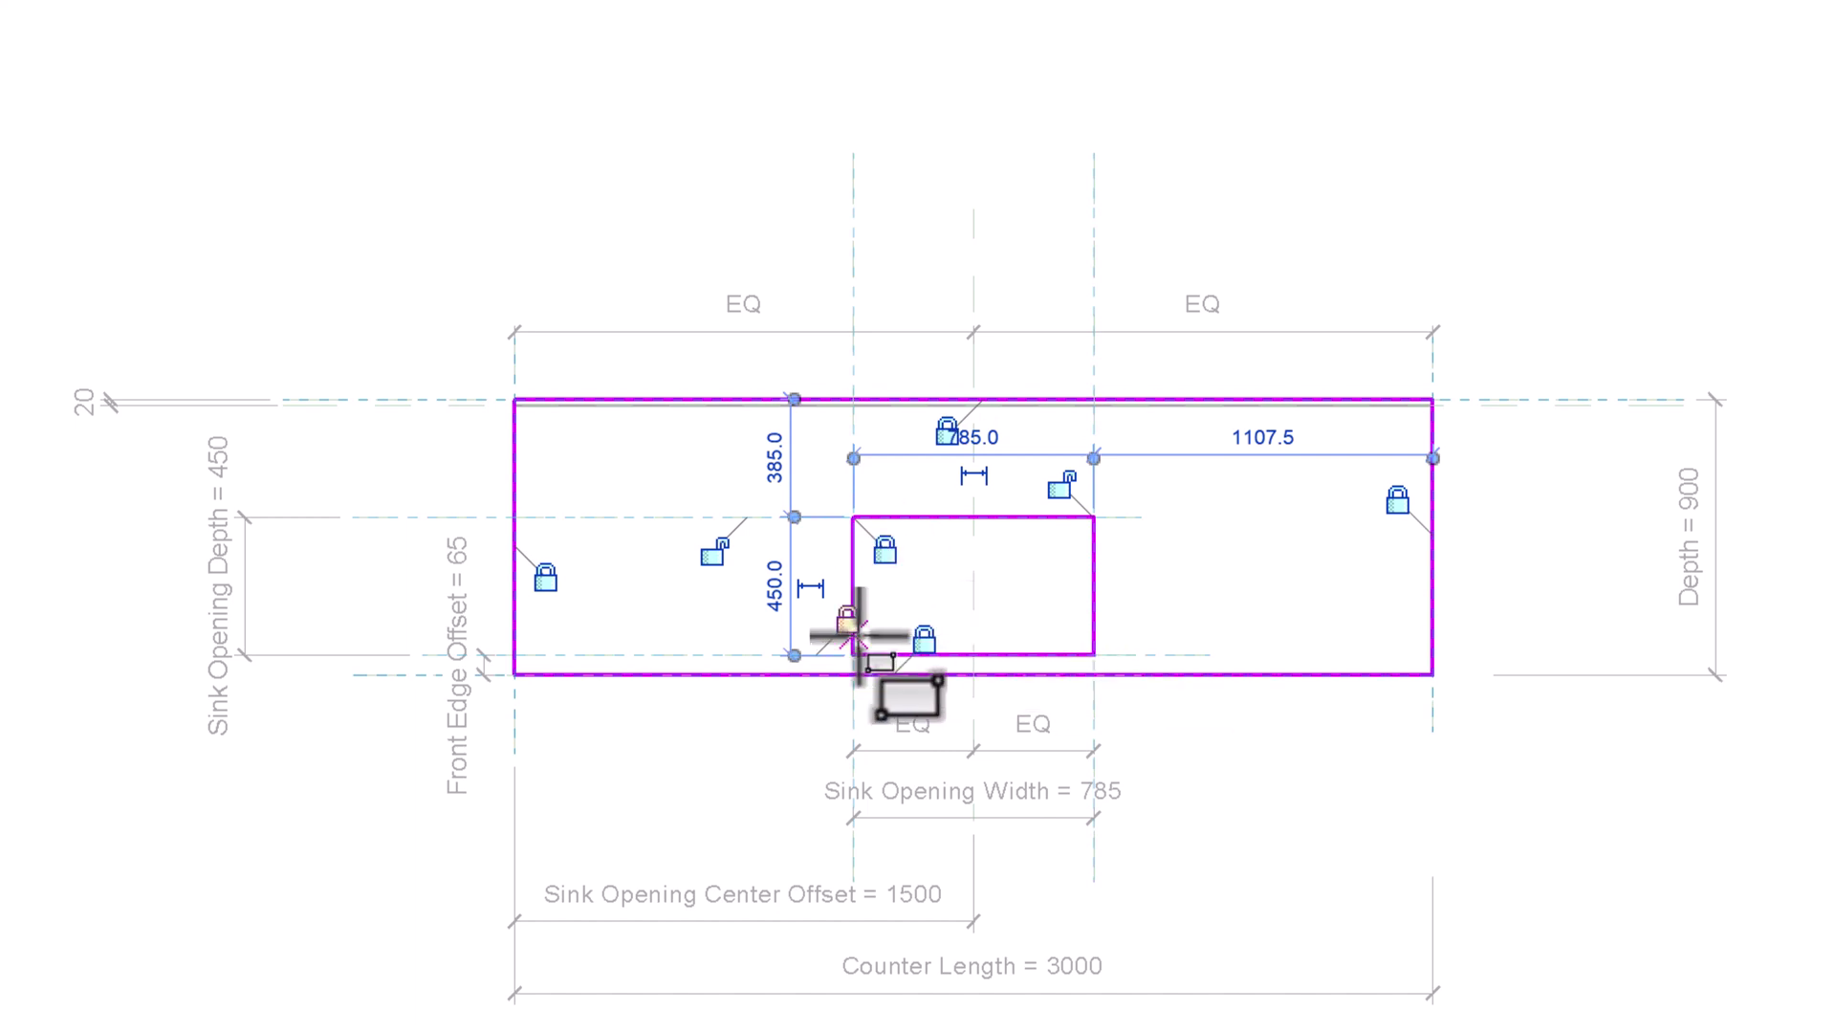
pyautogui.click(713, 555)
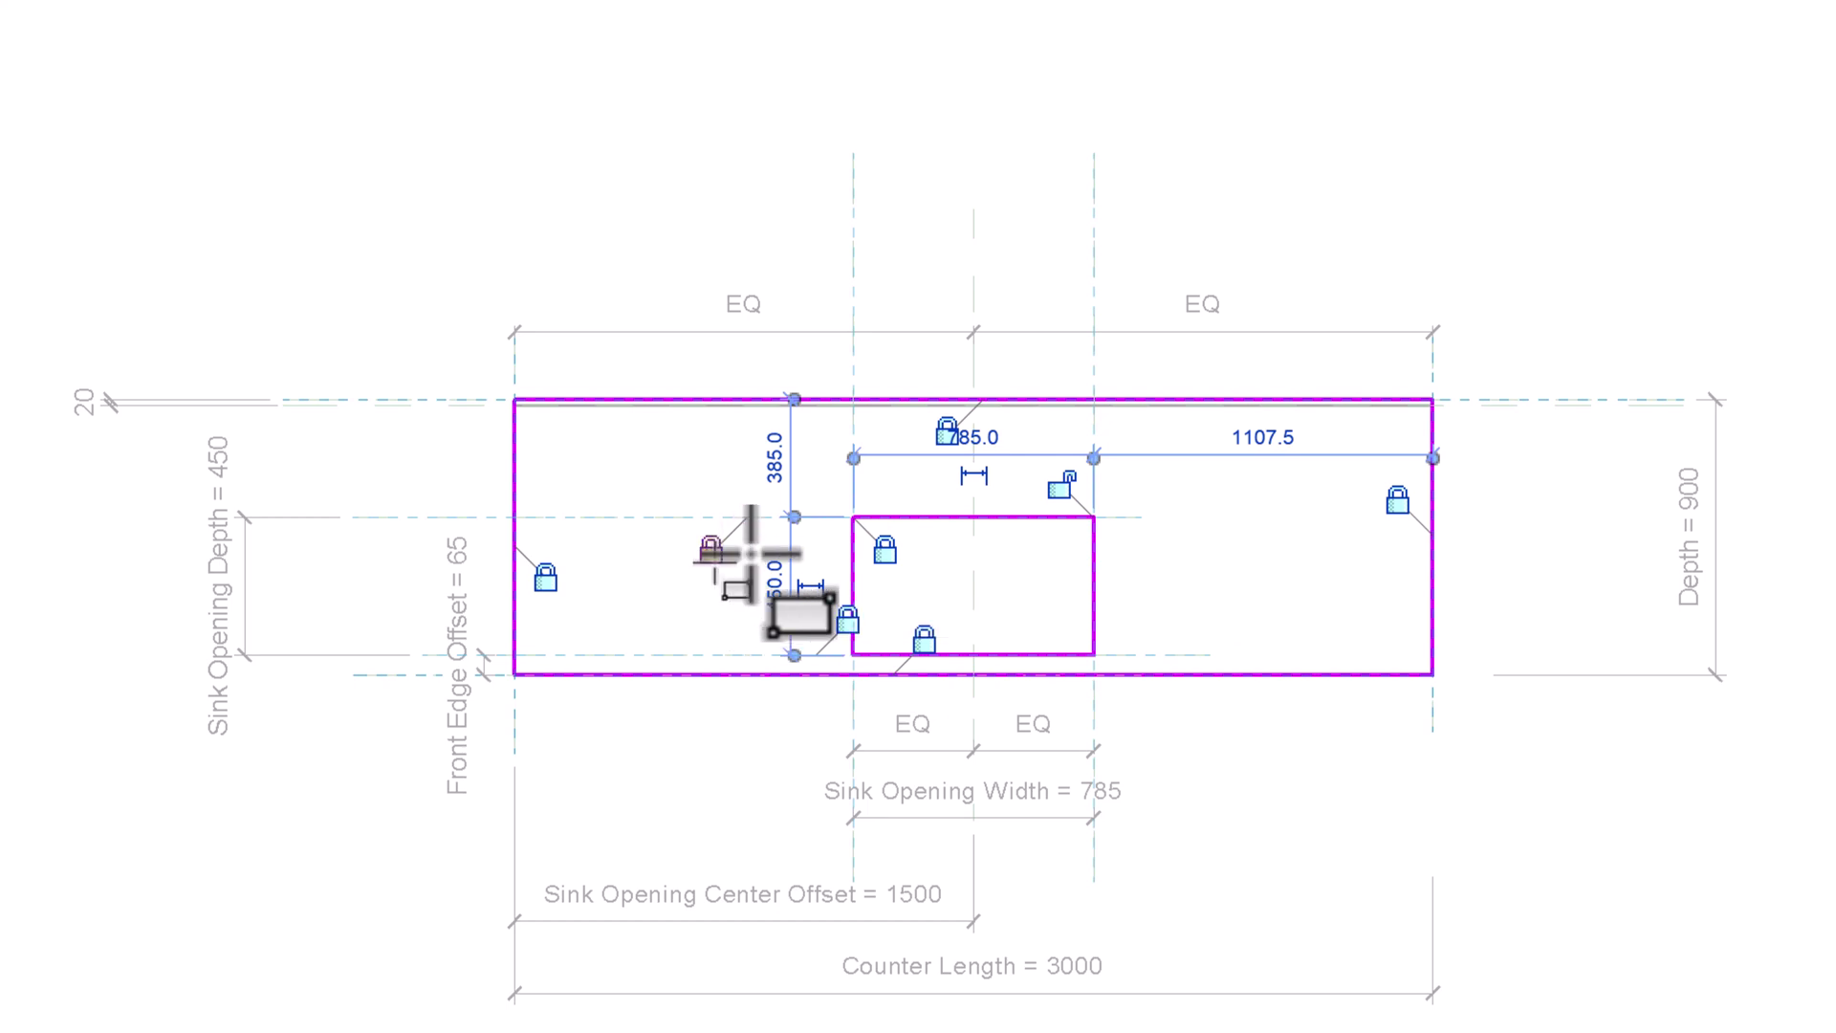
pyautogui.click(1063, 491)
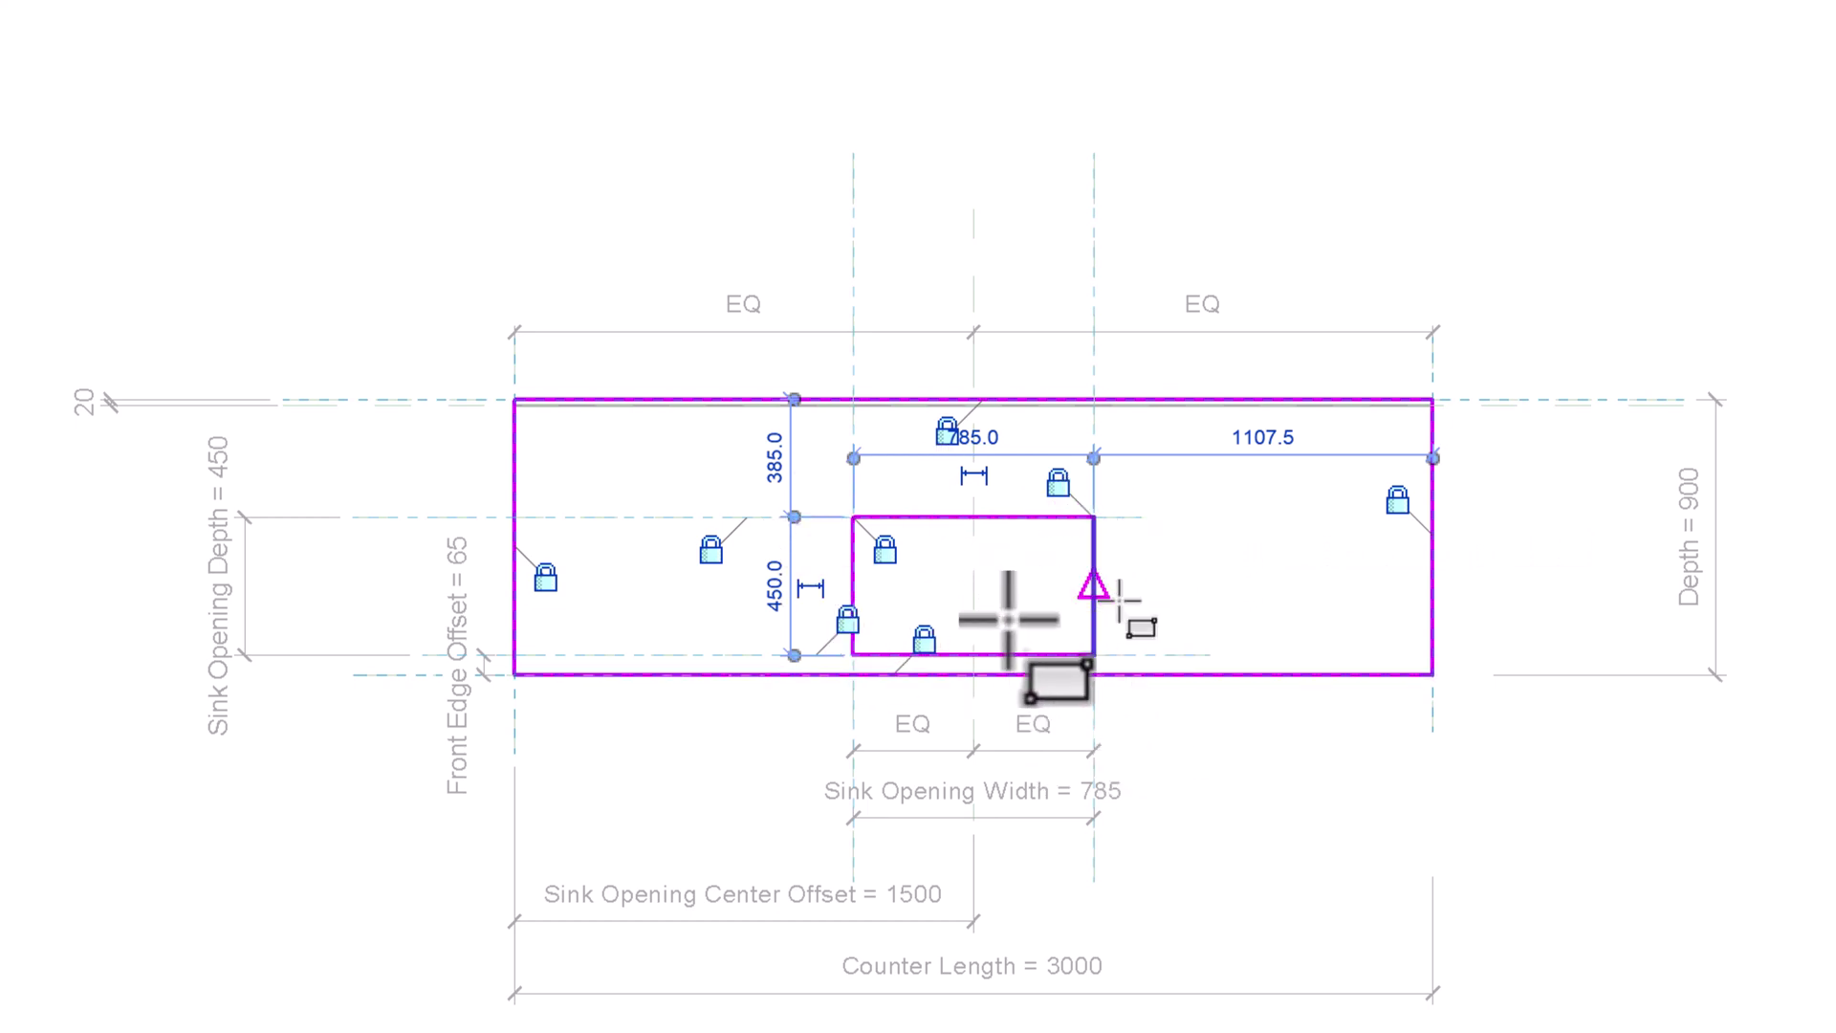
# Step: Round the two back corners of the sink opening with Fillet Arcs of about 145 mm and 150 mm radius
pyautogui.press('z')
pyautogui.press('r')
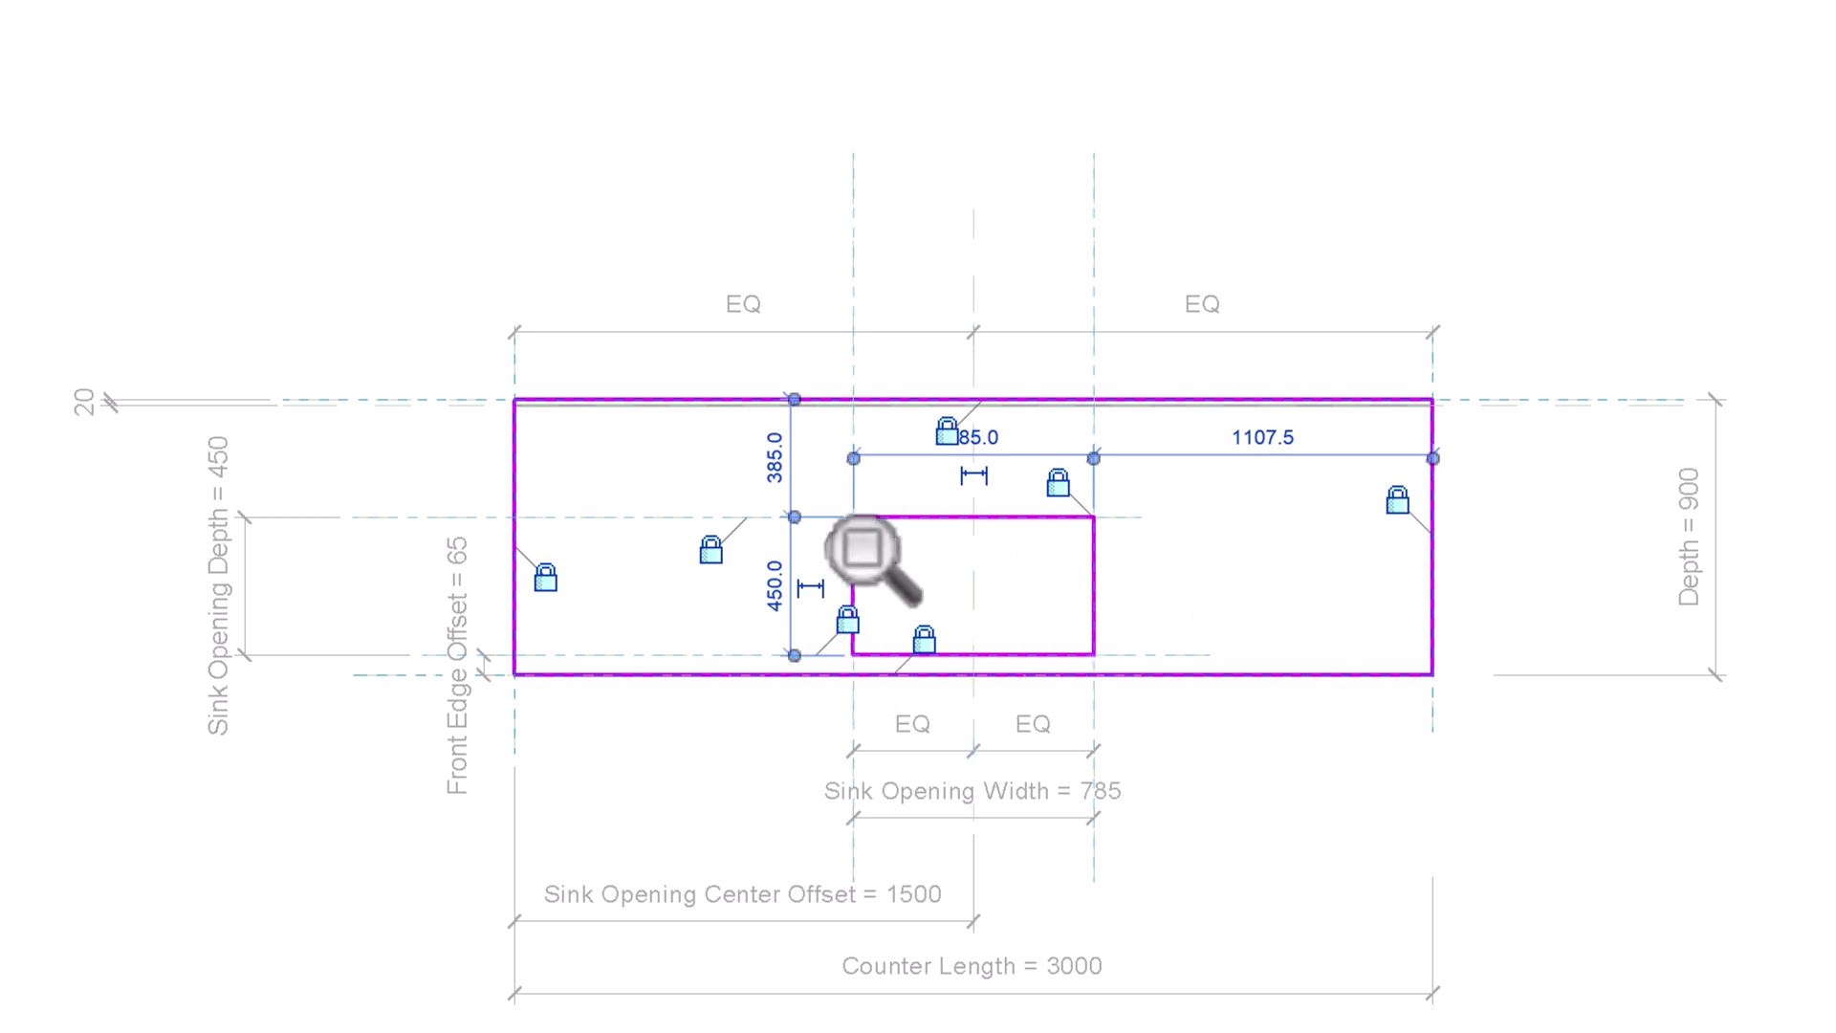
pyautogui.moveTo(787, 418); pyautogui.dragTo(1186, 735)
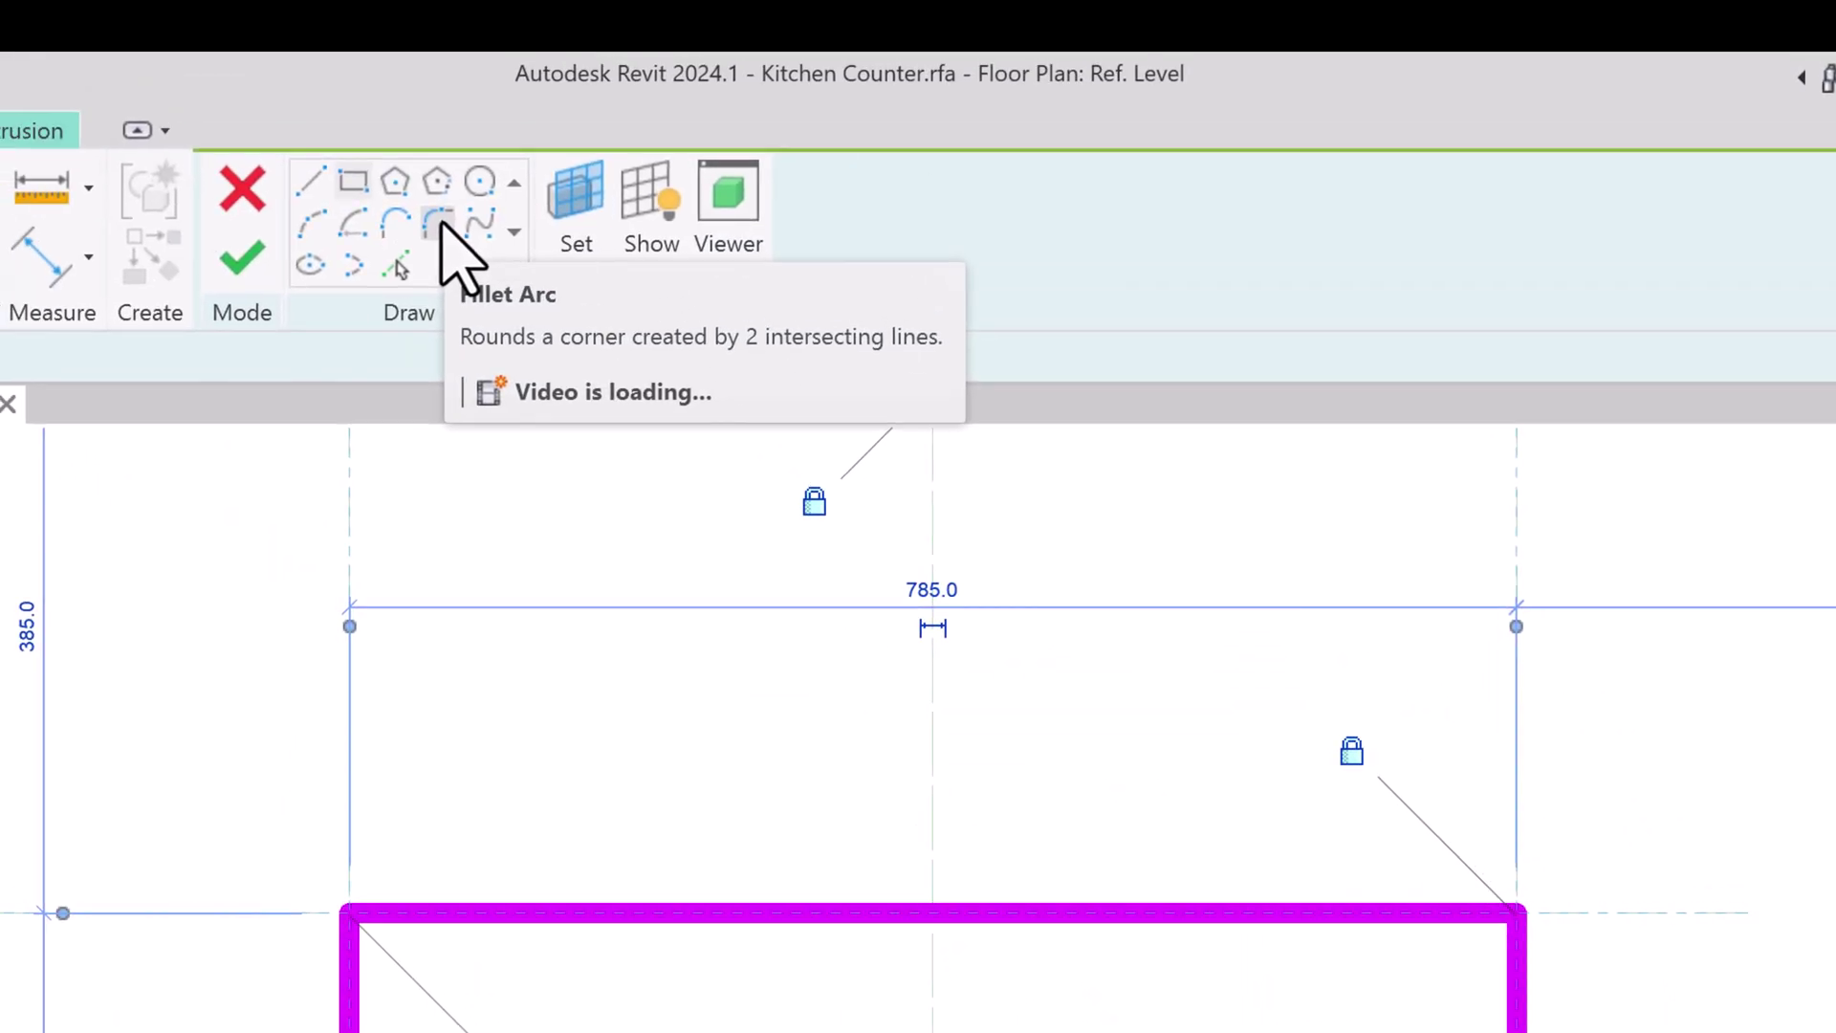
pyautogui.click(439, 224)
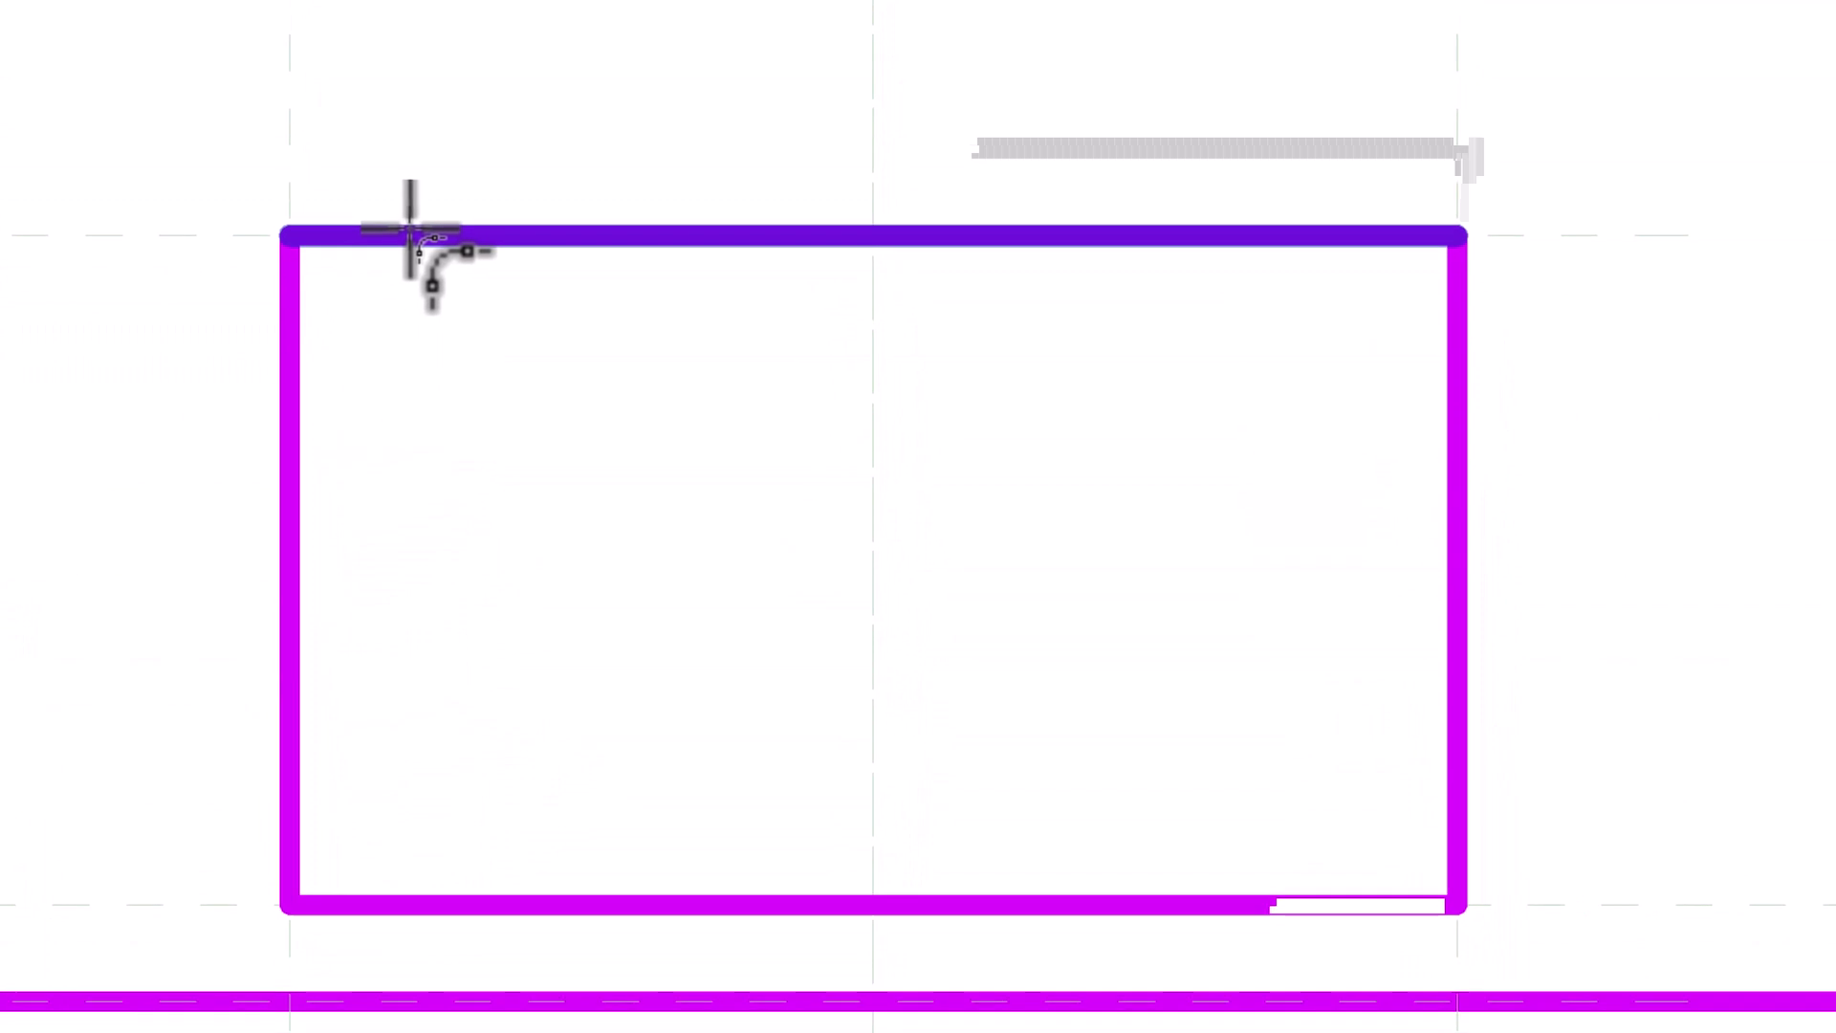
pyautogui.click(412, 232)
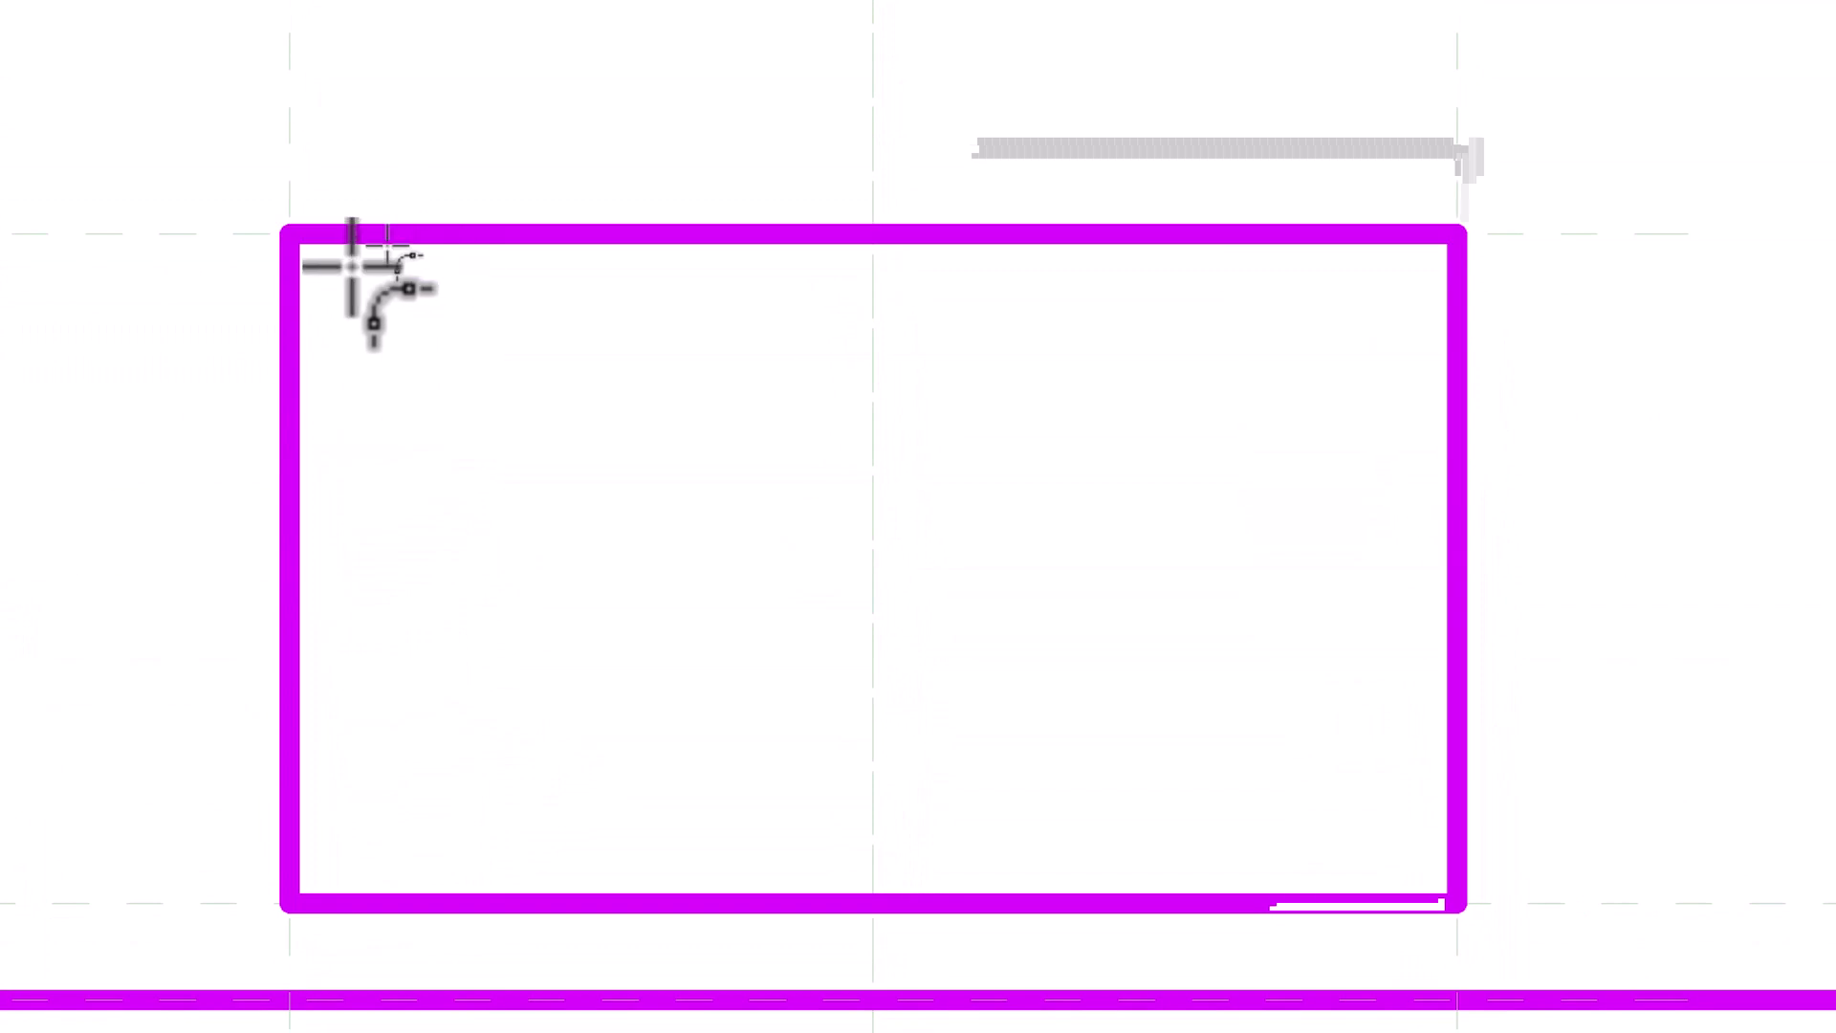
pyautogui.click(291, 320)
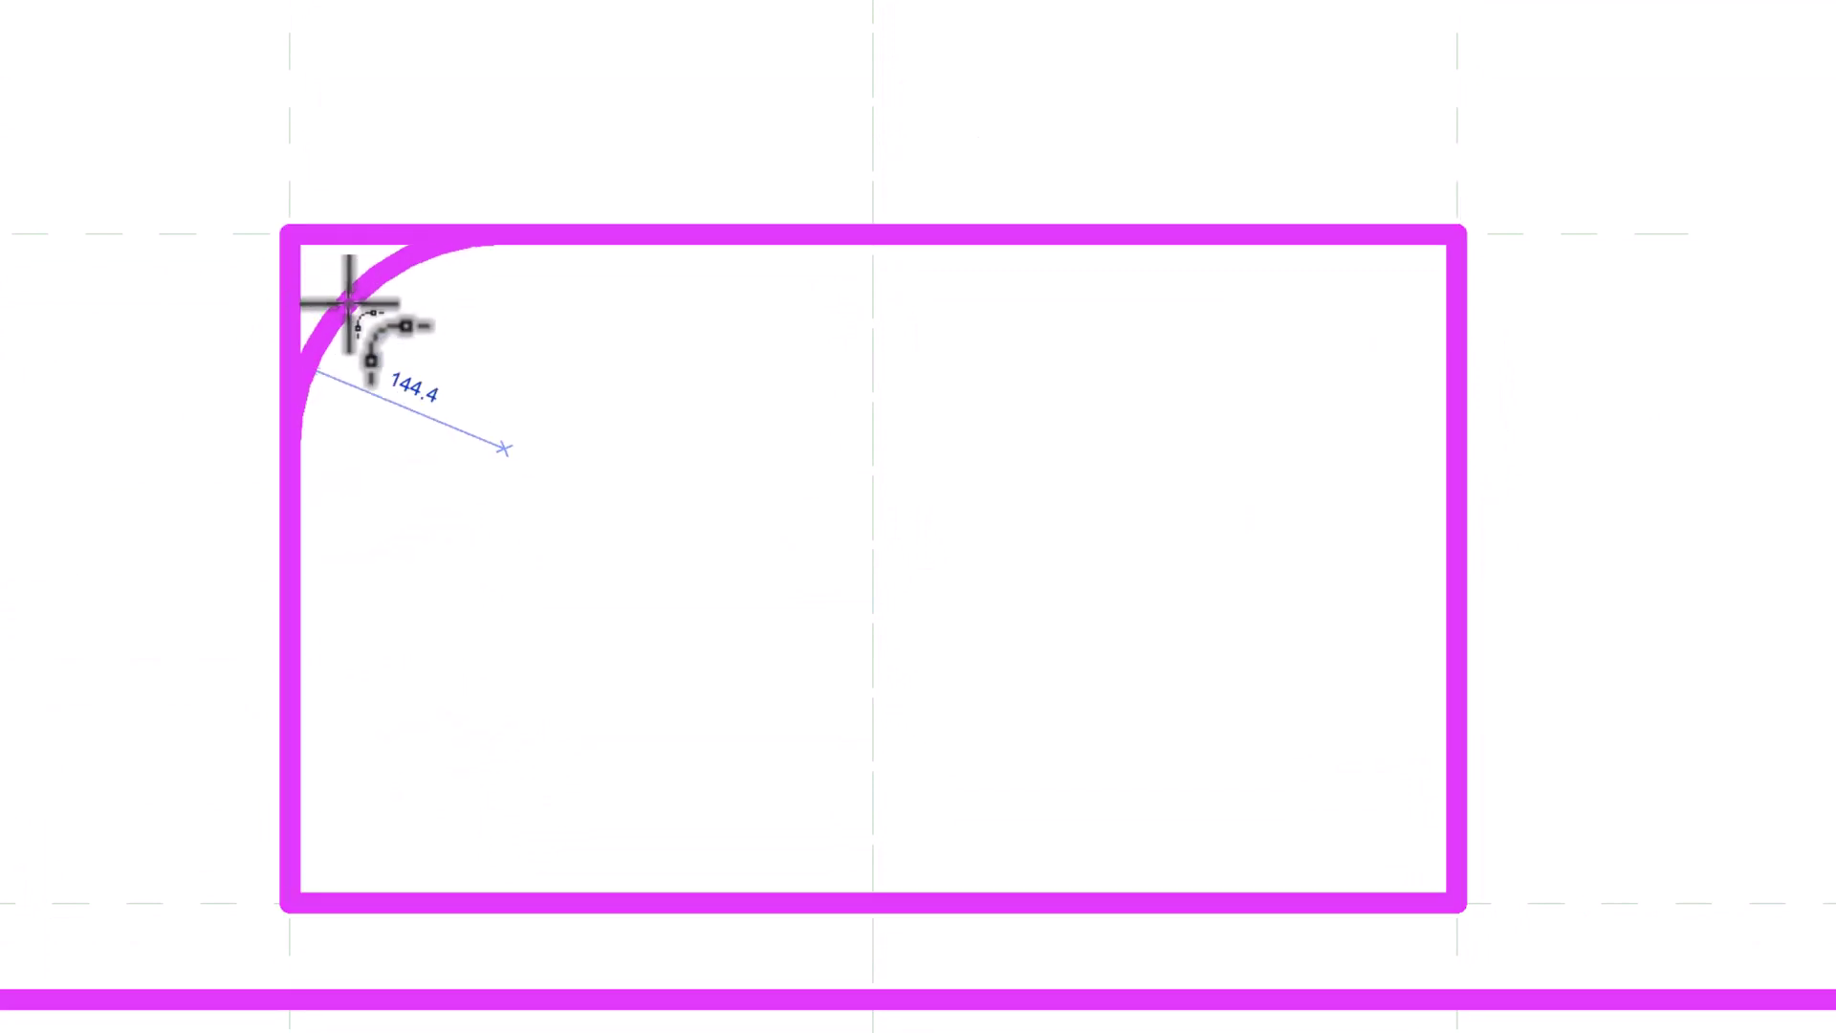
pyautogui.click(356, 314)
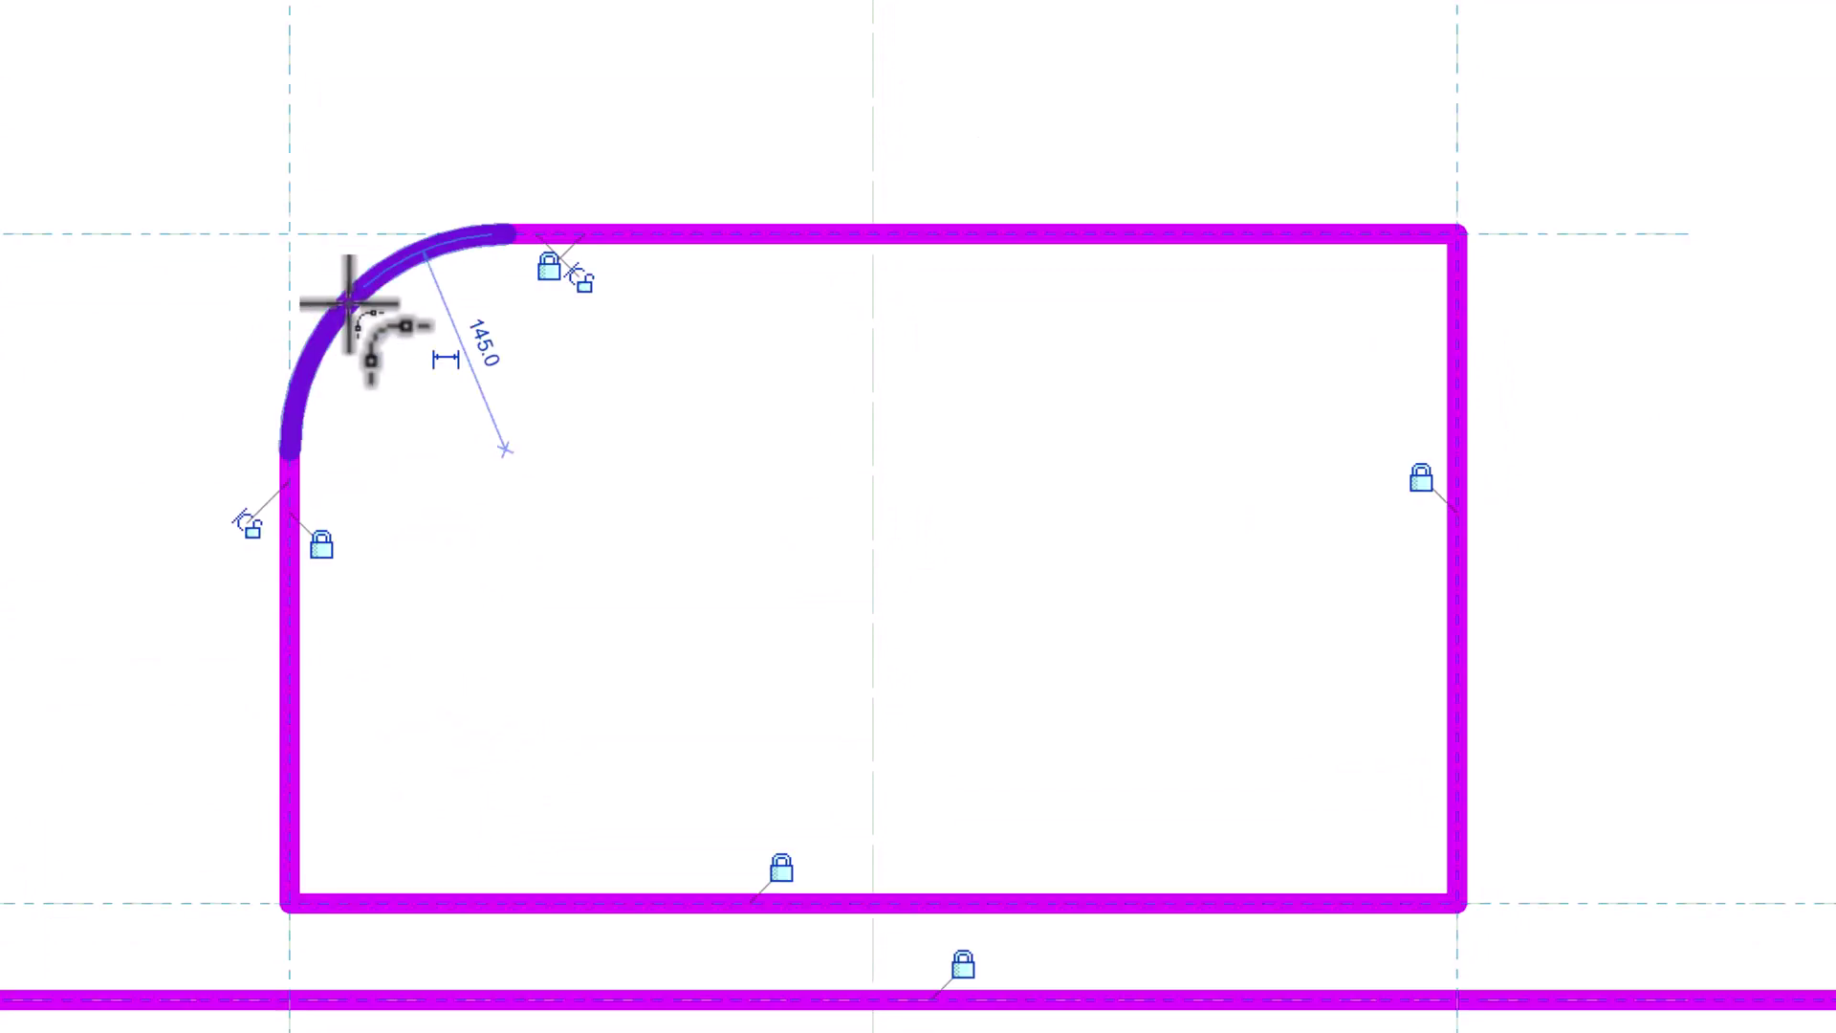
pyautogui.click(1213, 239)
pyautogui.click(1463, 328)
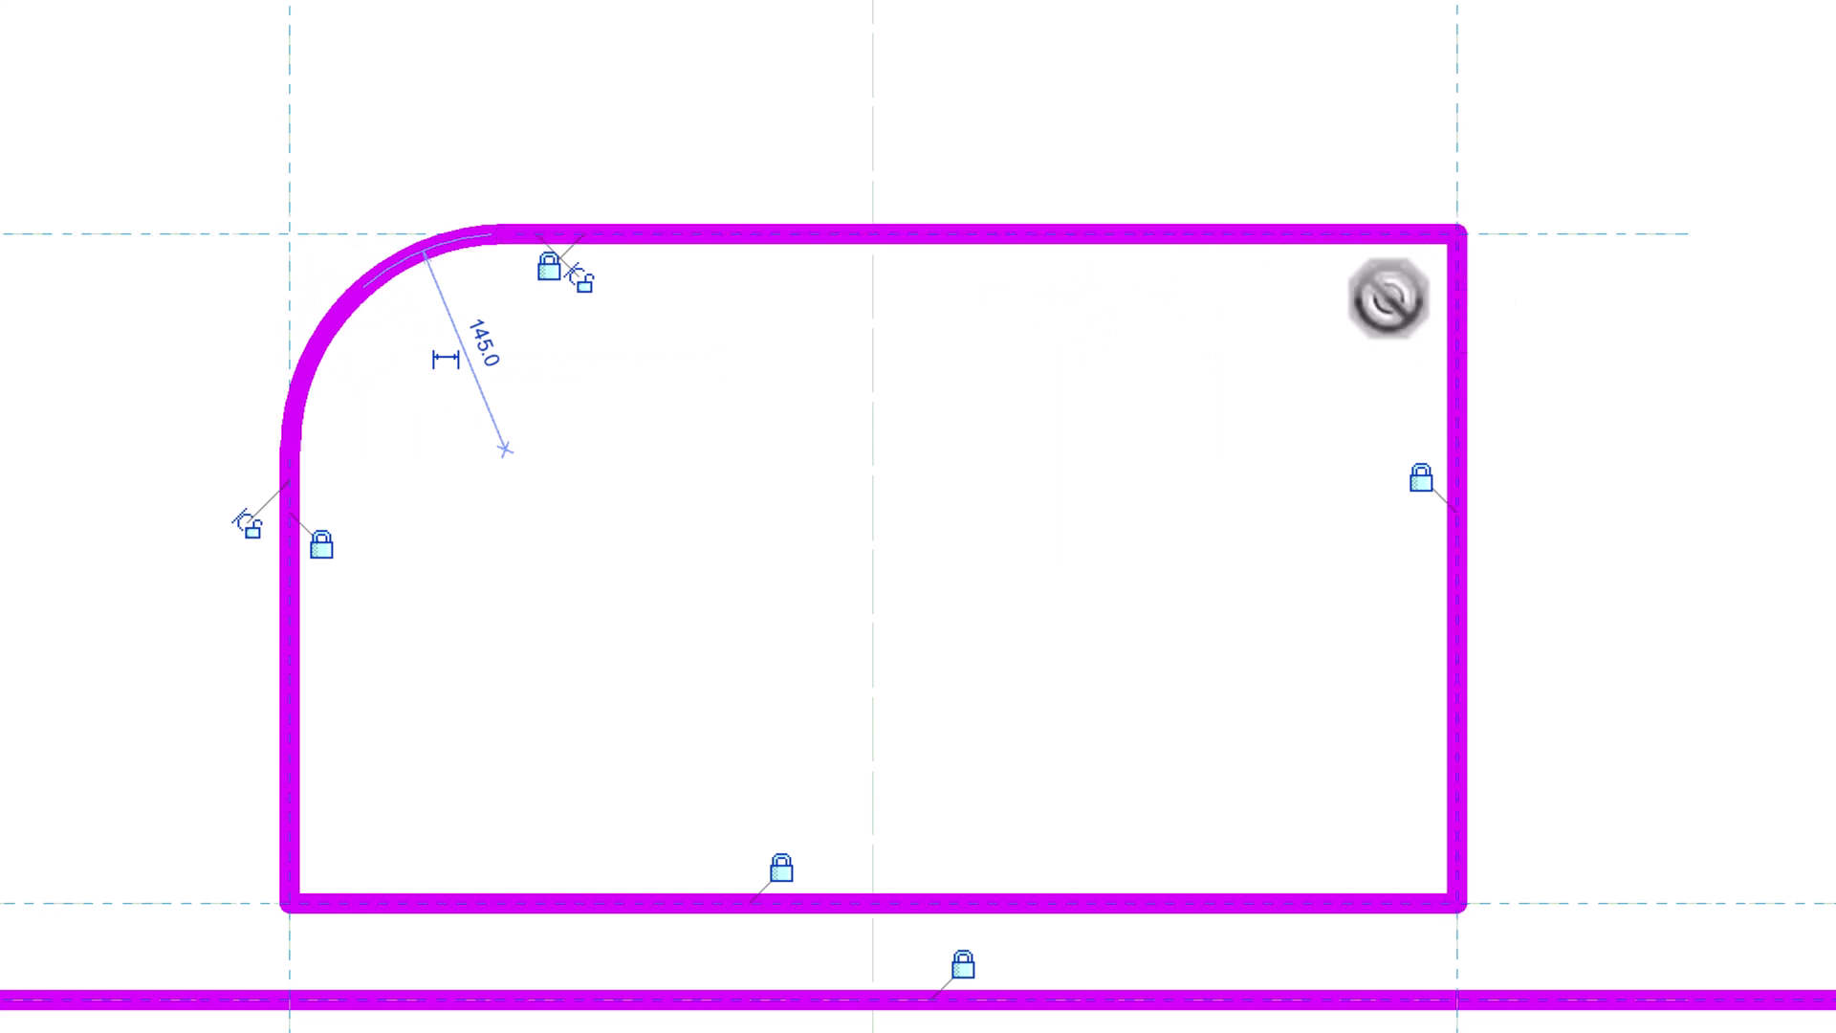
pyautogui.click(1392, 304)
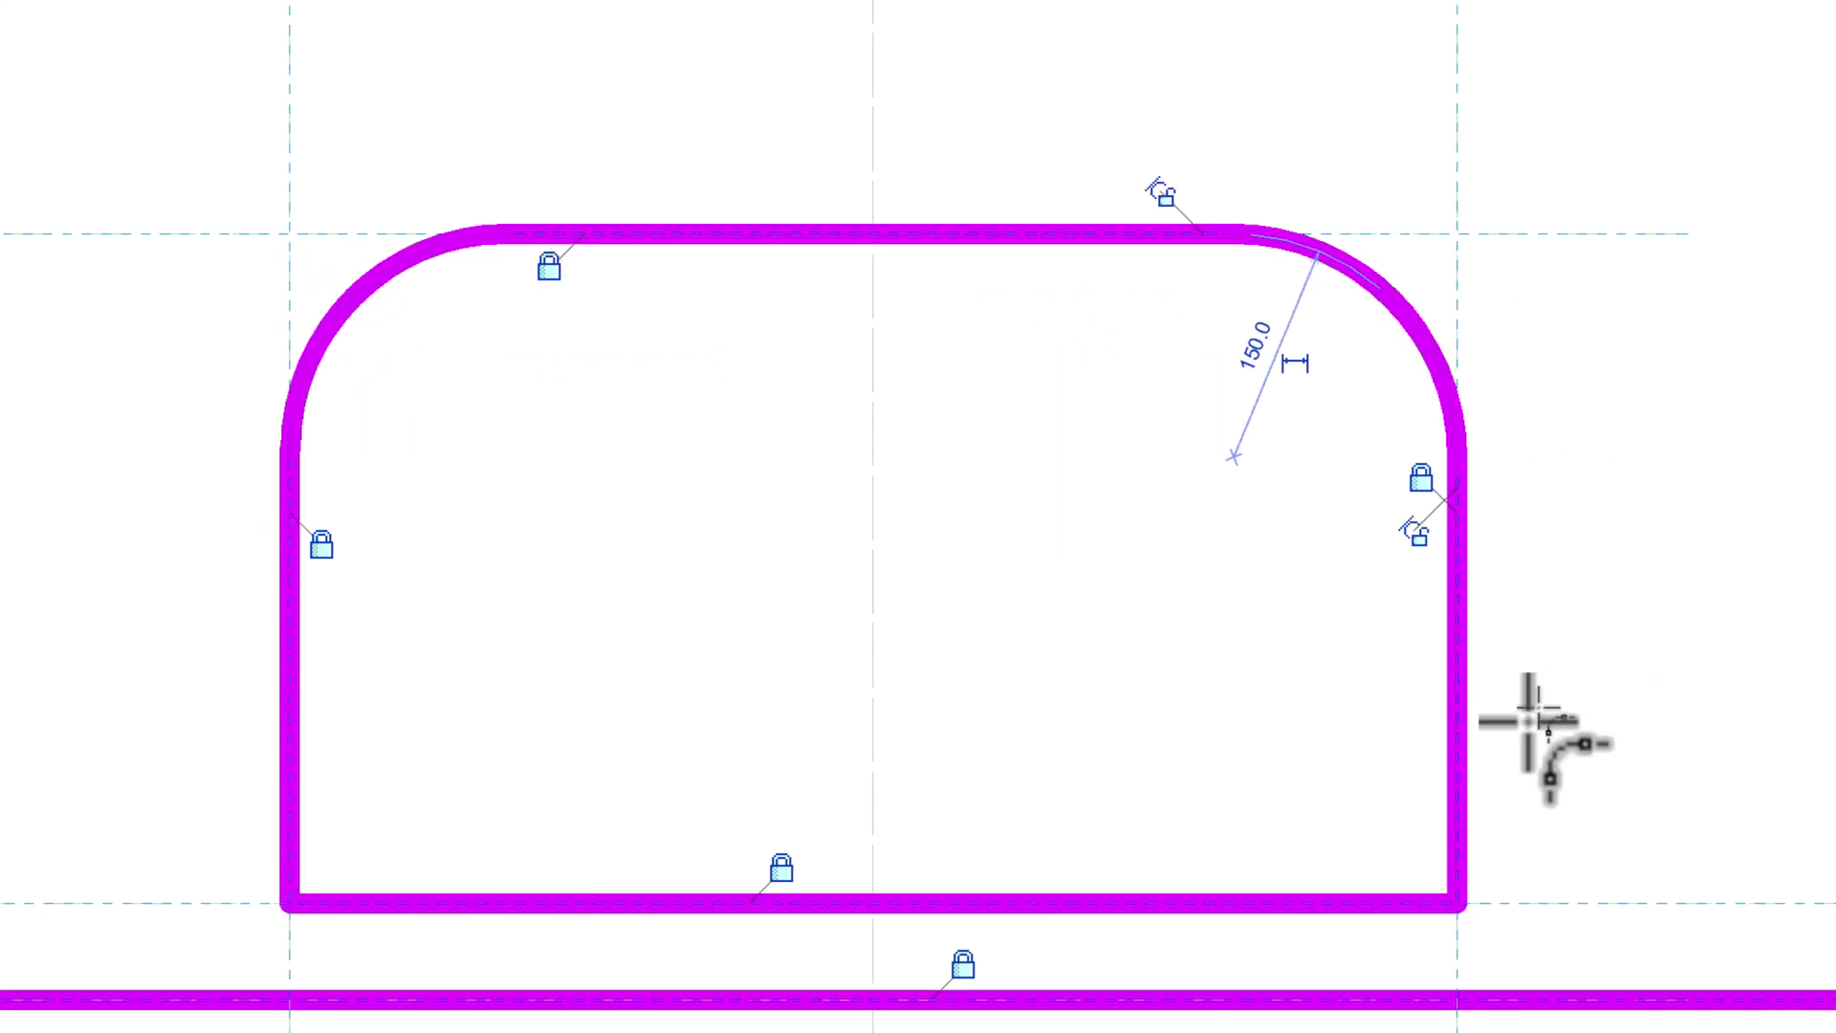
# Step: Round the two front corners with Fillet Arcs of about 125 mm and 160 mm radius, making the last arc's temporary radius dimension permanent
pyautogui.click(1463, 763)
pyautogui.click(1358, 902)
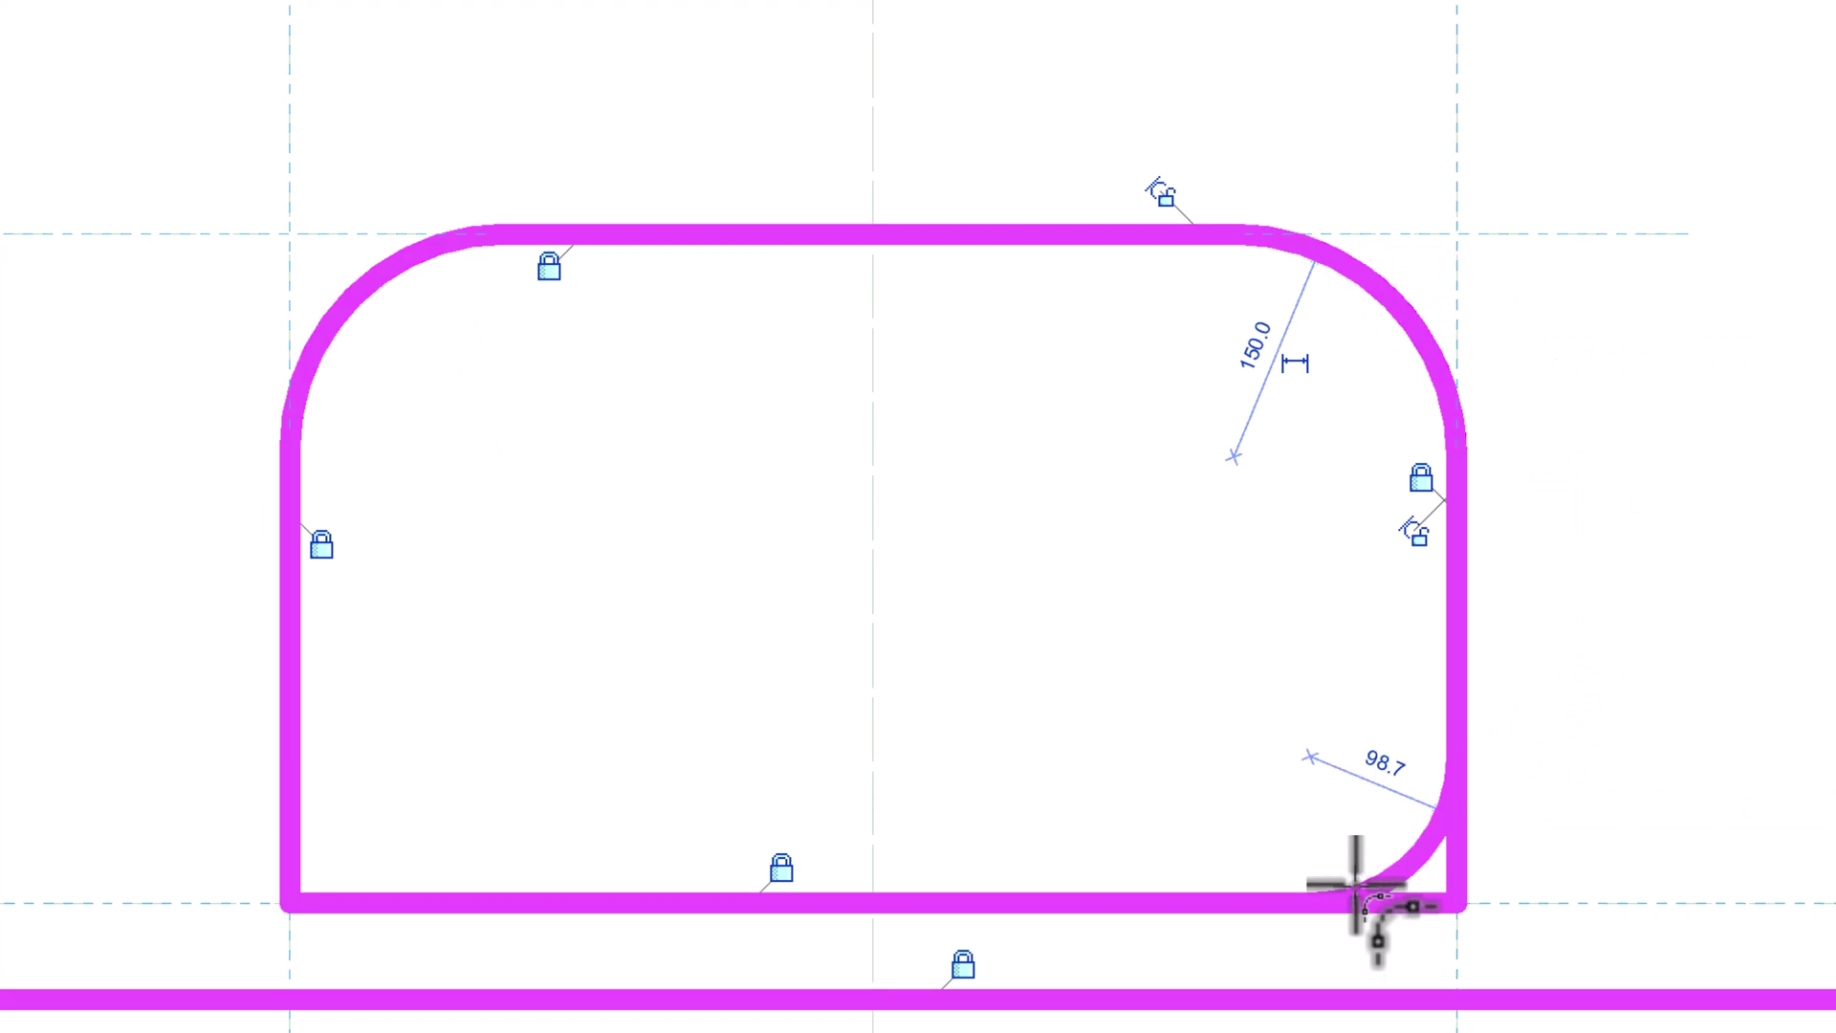
pyautogui.click(1356, 895)
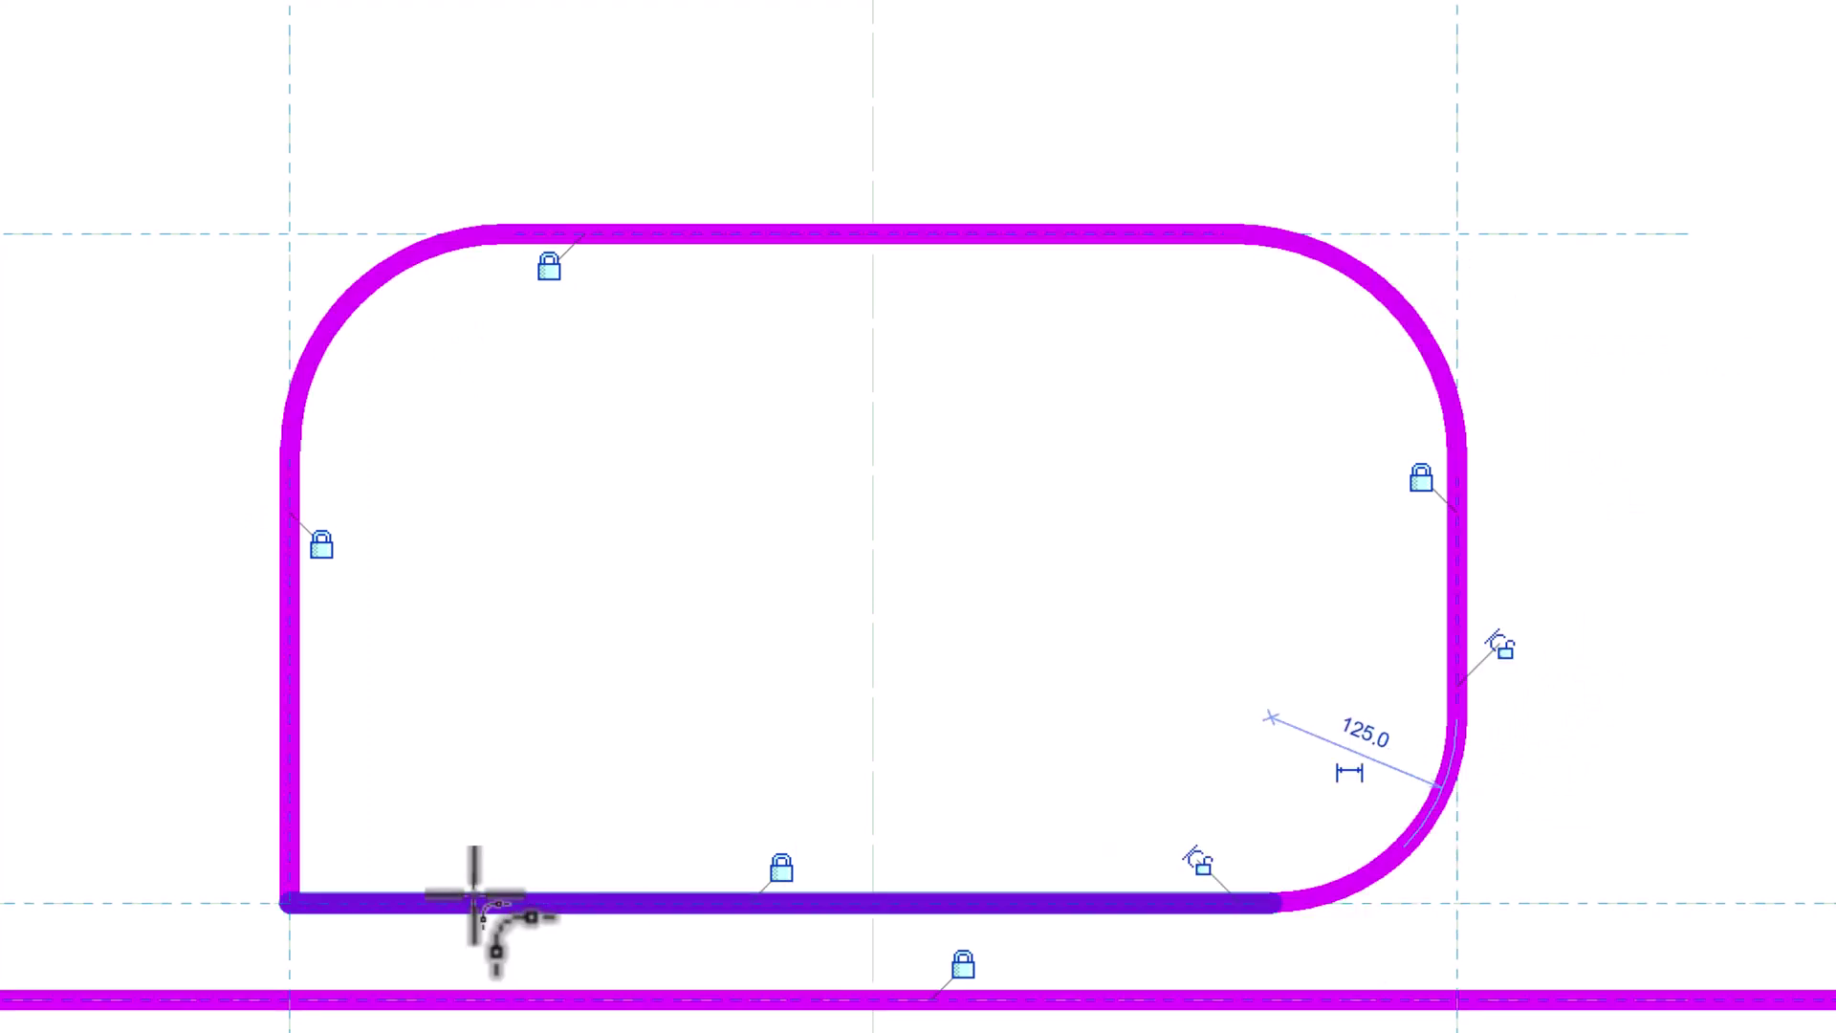
pyautogui.click(328, 851)
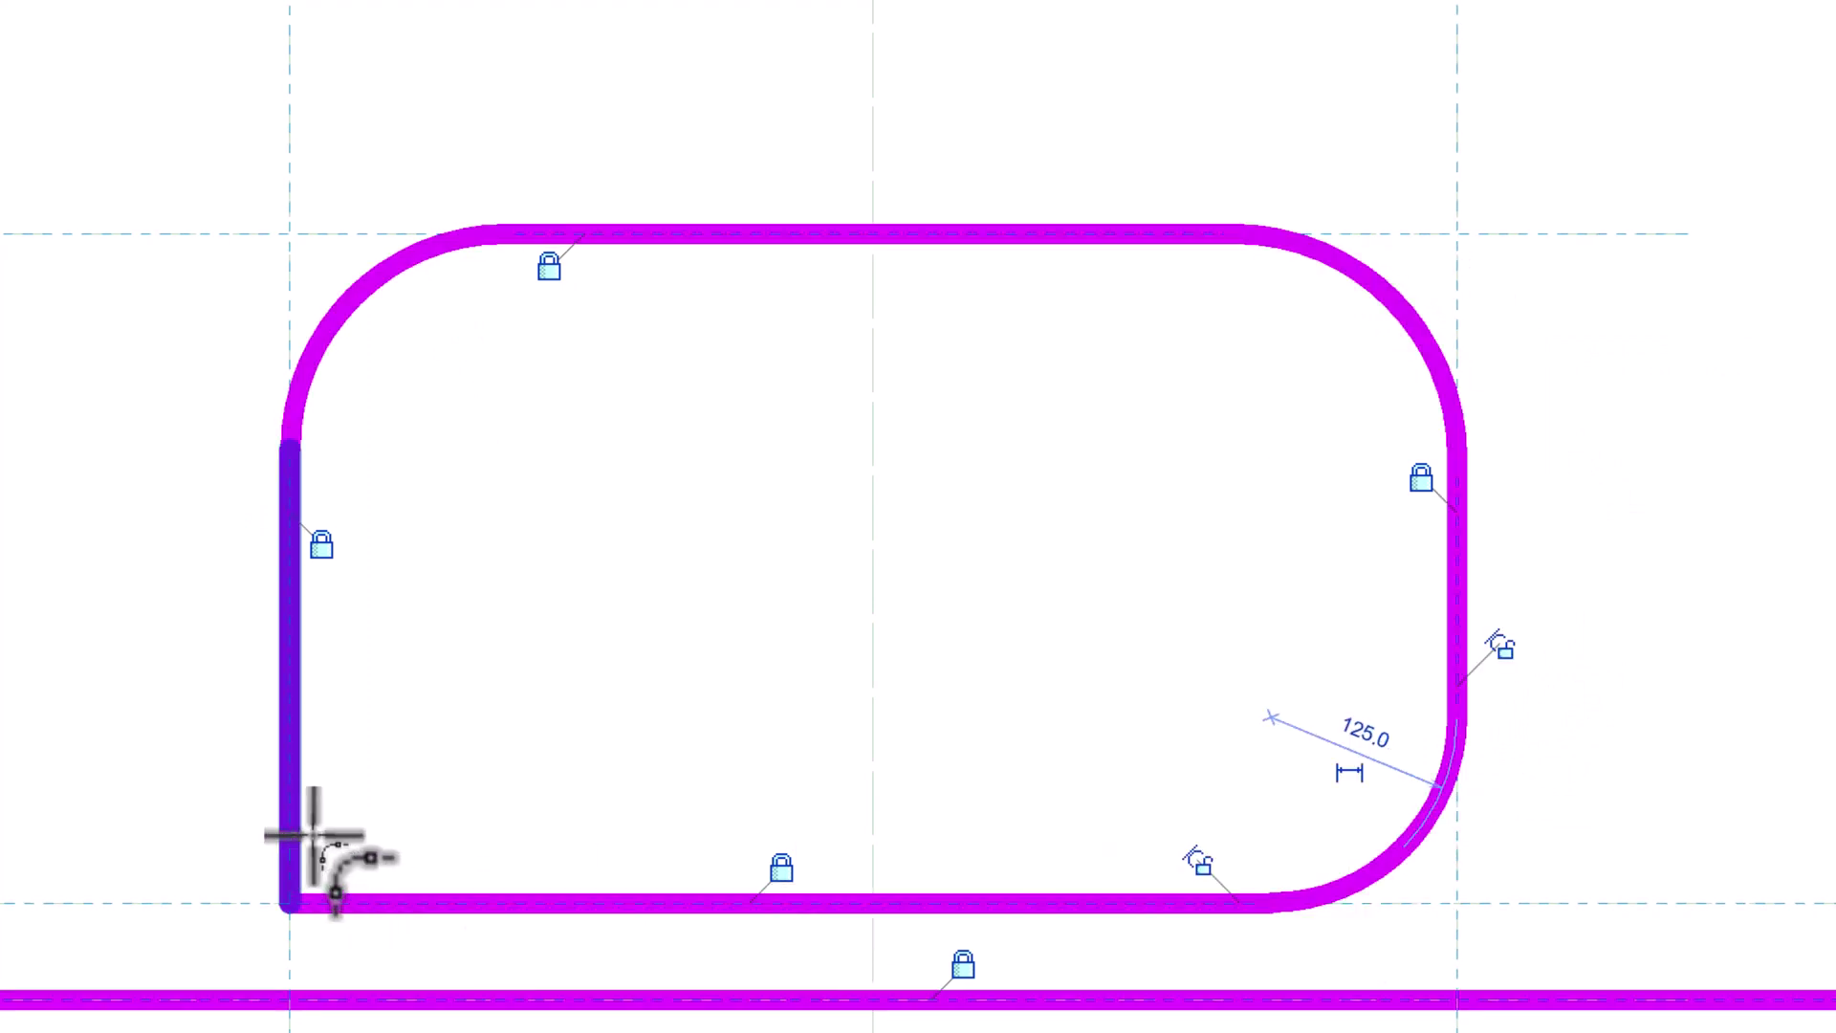
pyautogui.click(307, 840)
pyautogui.click(359, 831)
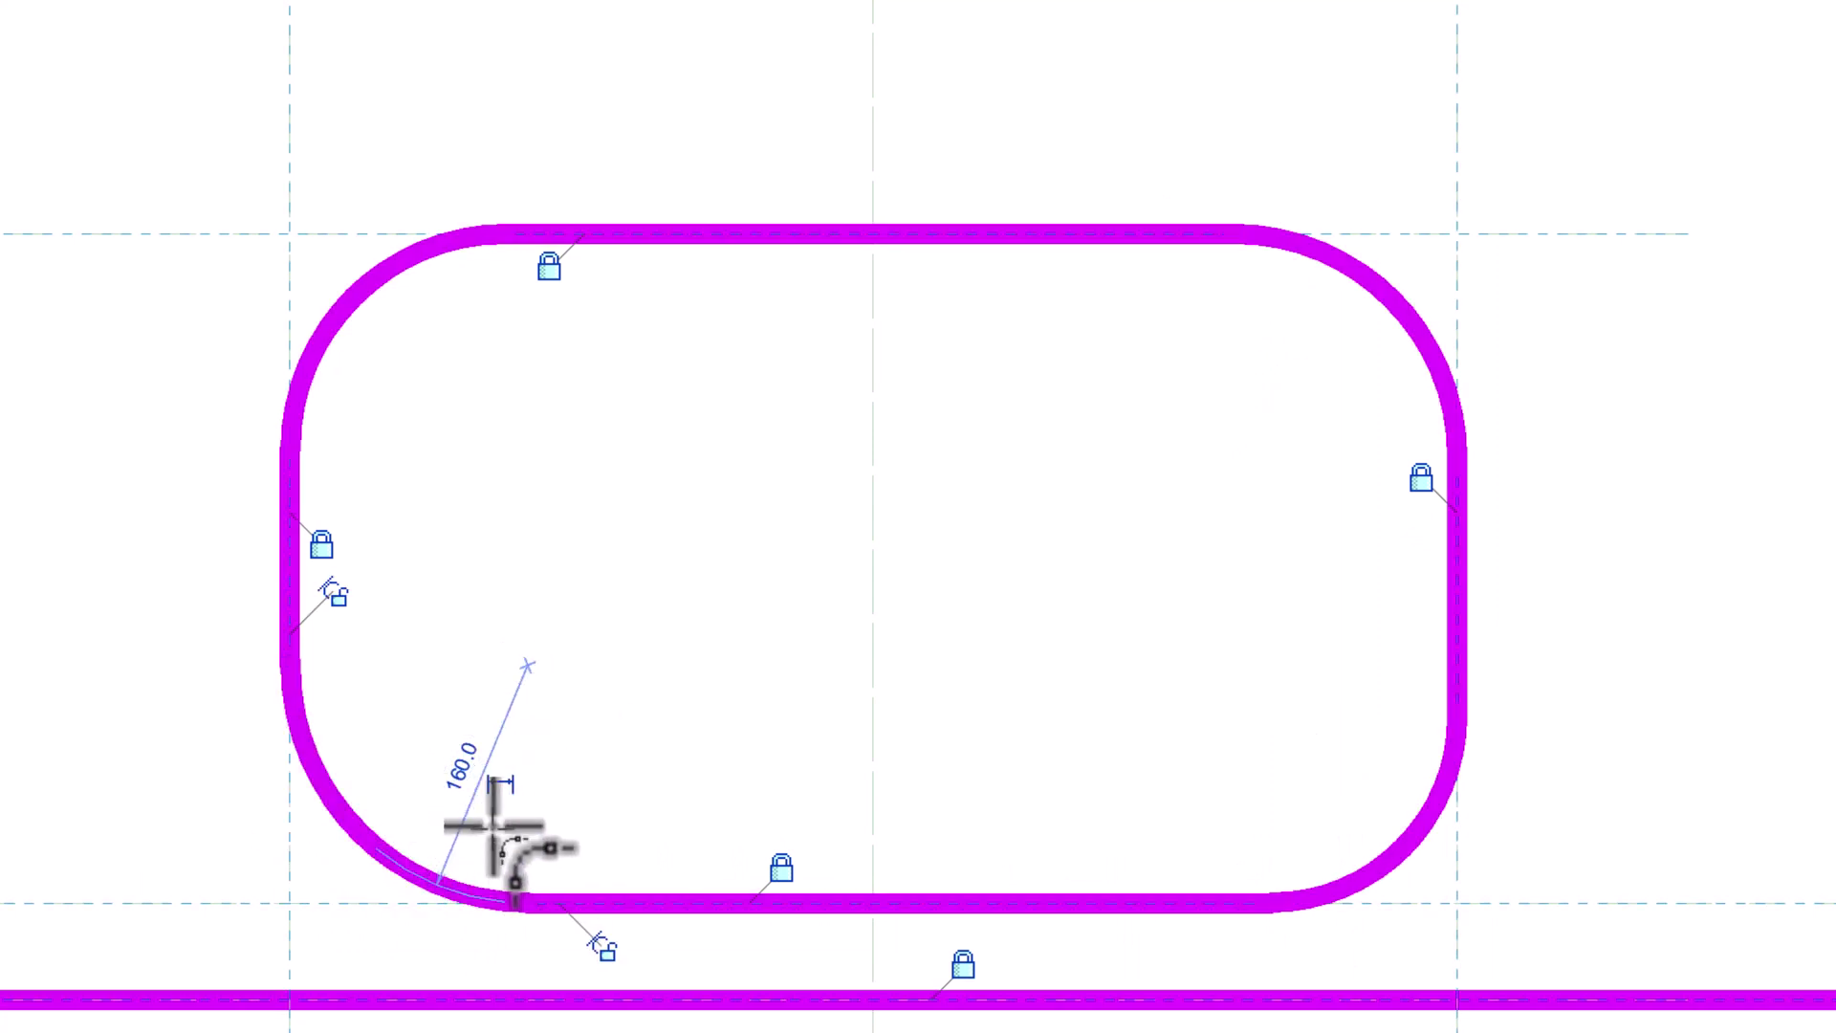
pyautogui.click(501, 782)
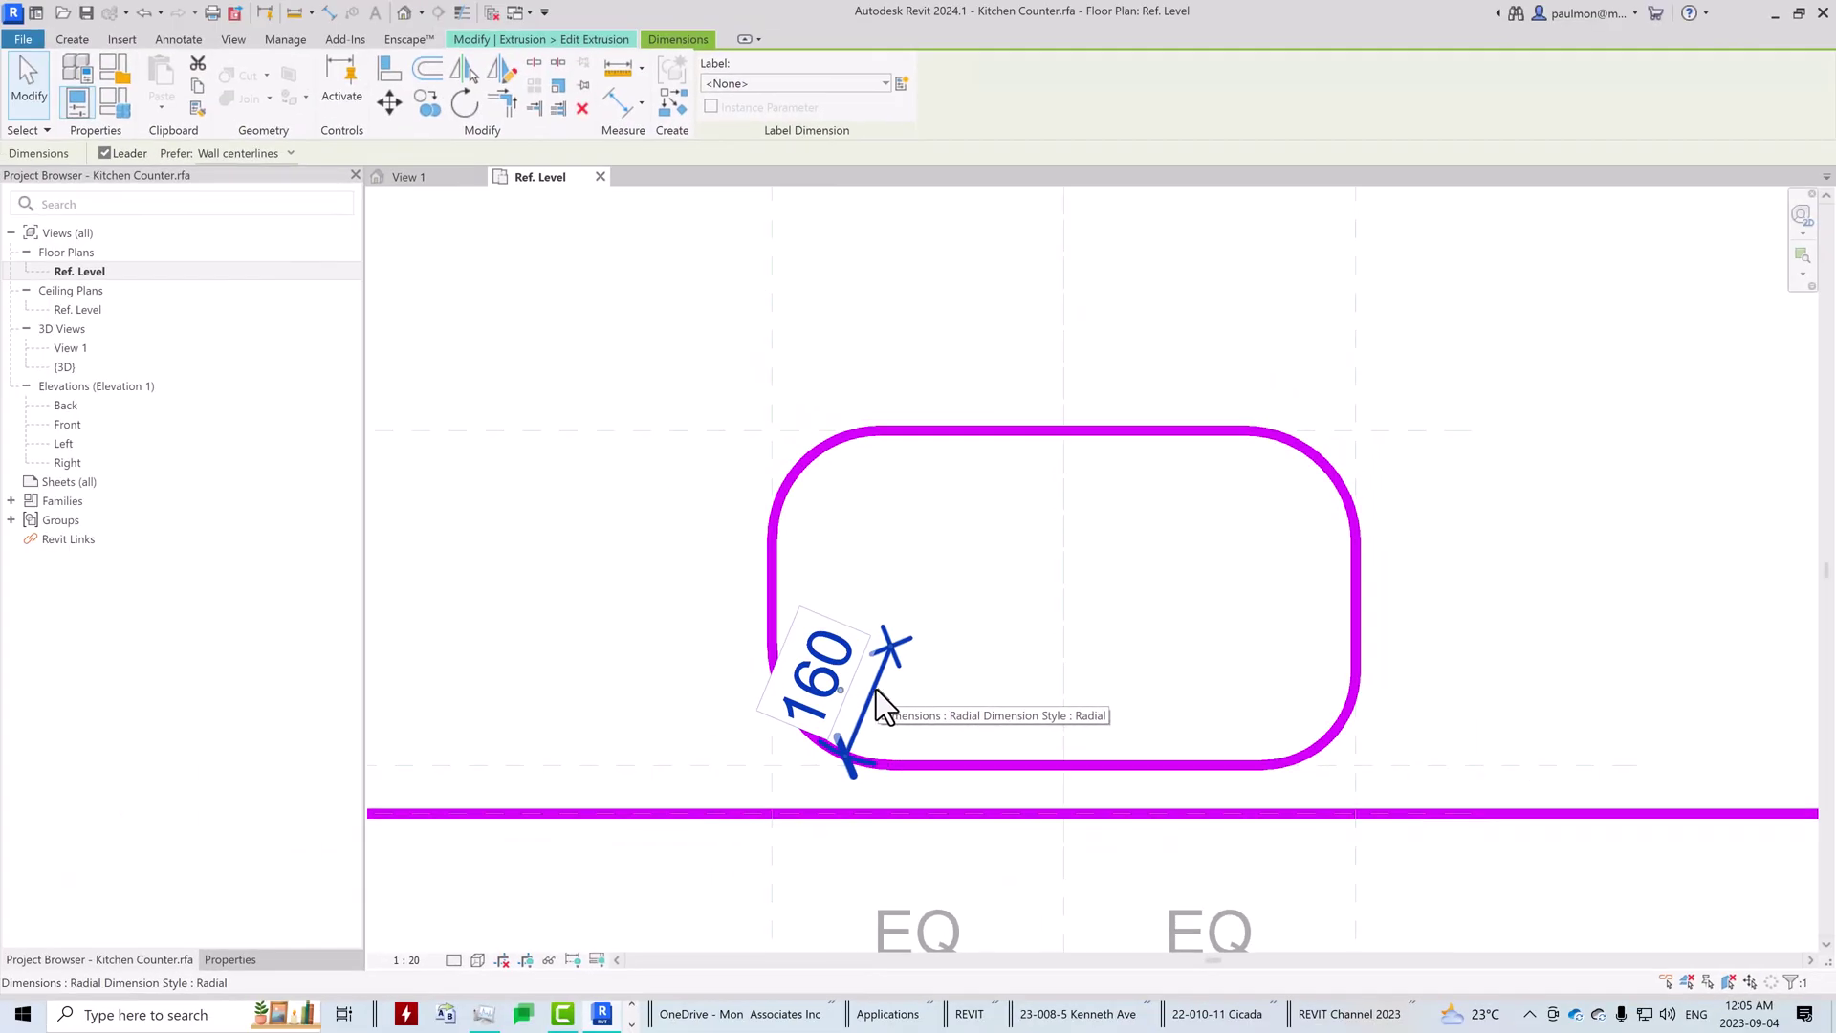
# Step: Label the radius dimension at the sink opening's front-left corner with the Opening Radius Corner parameter
pyautogui.click(785, 83)
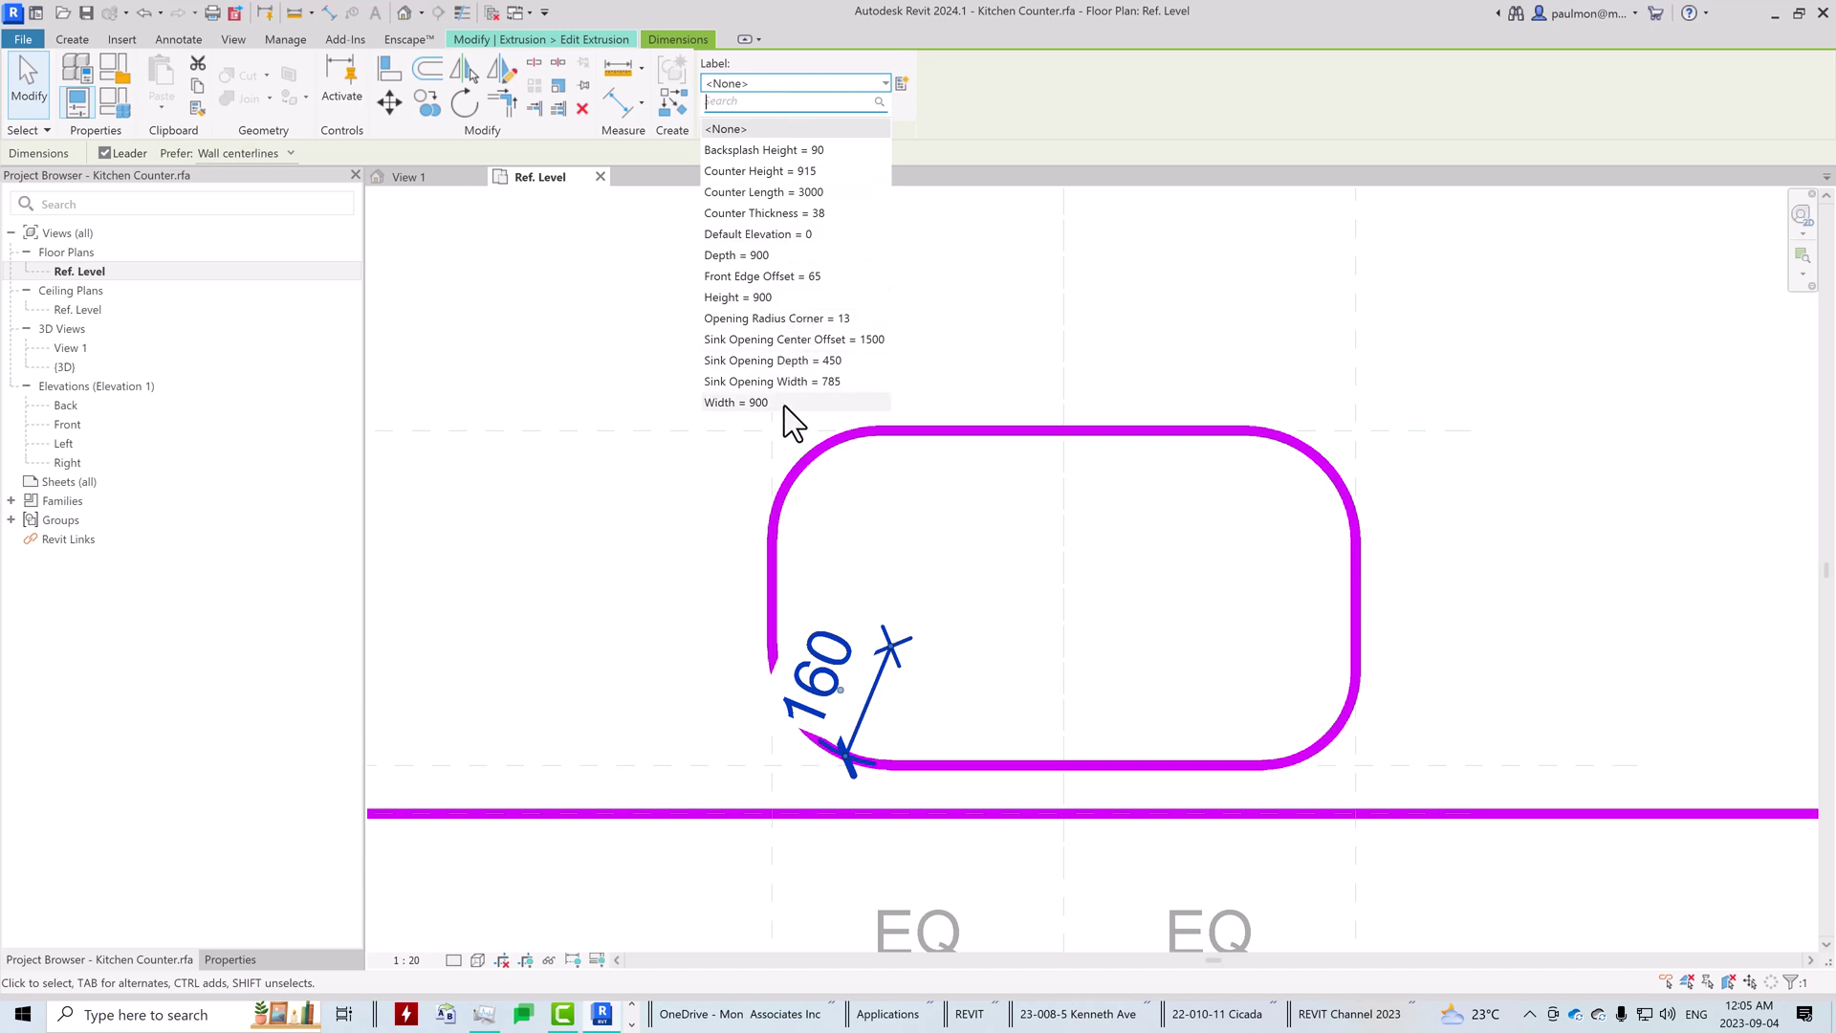
pyautogui.click(813, 319)
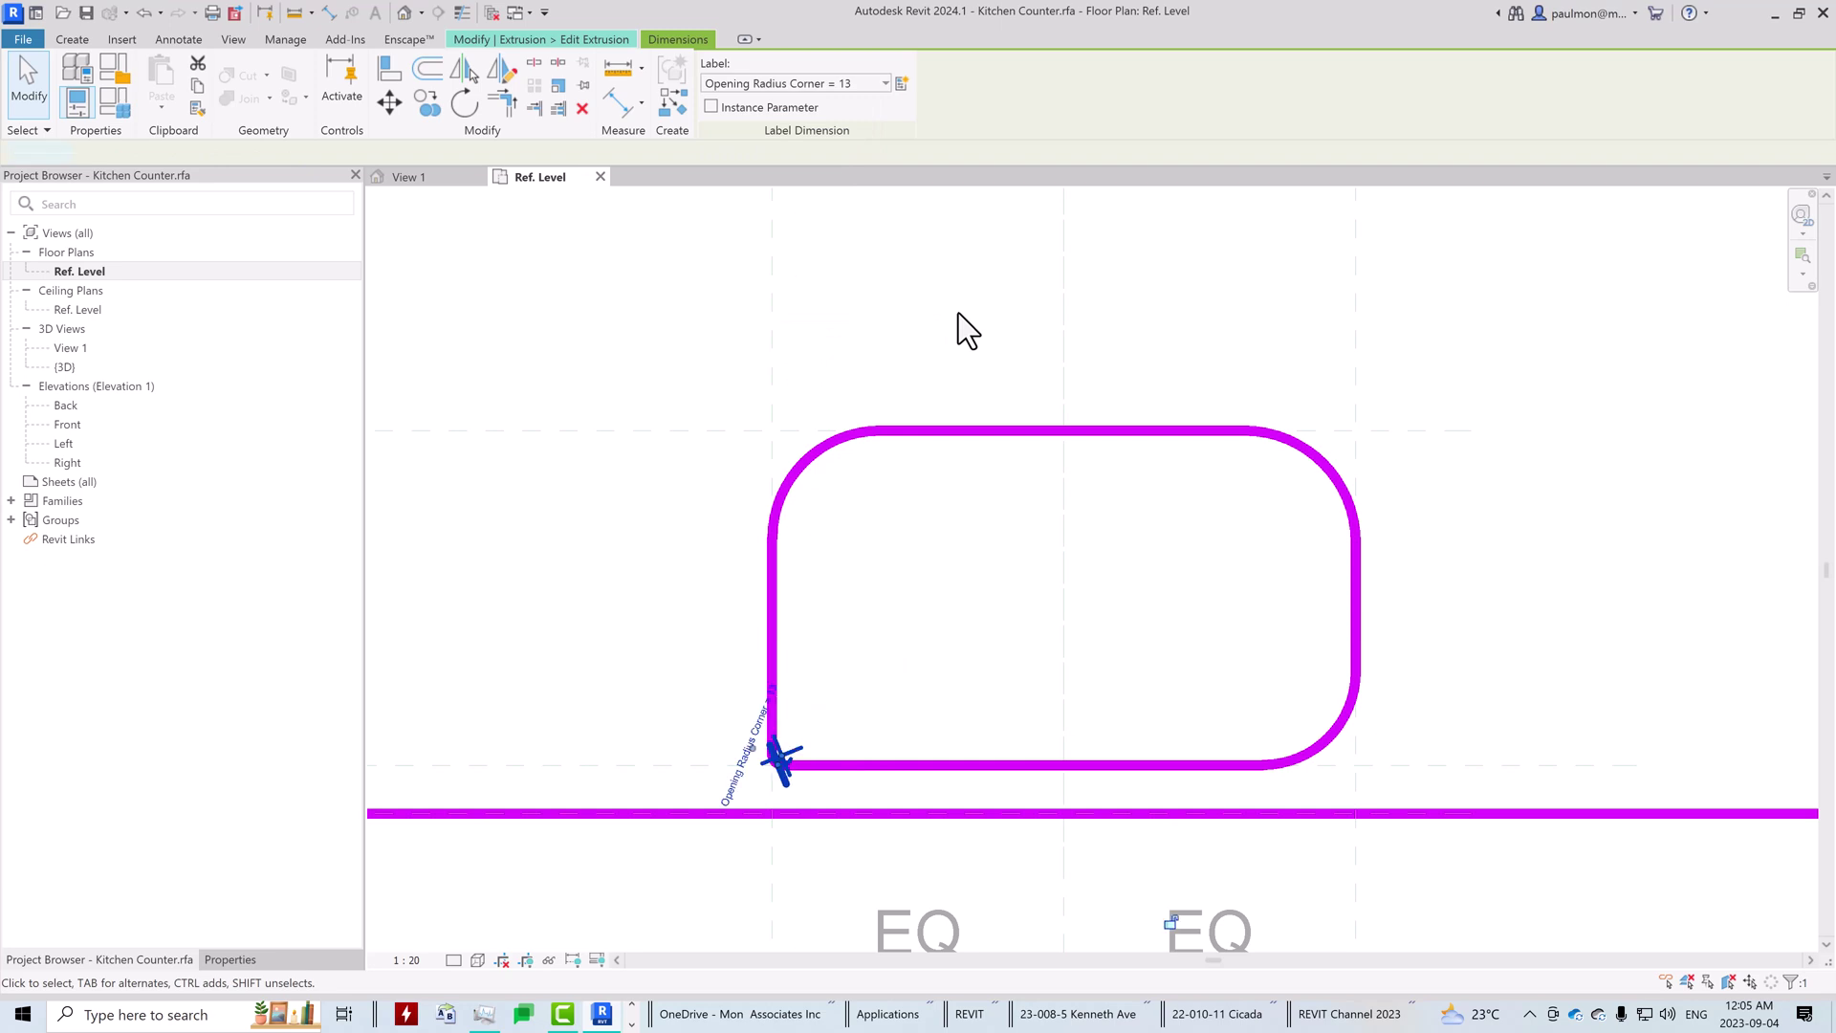
pyautogui.click(958, 313)
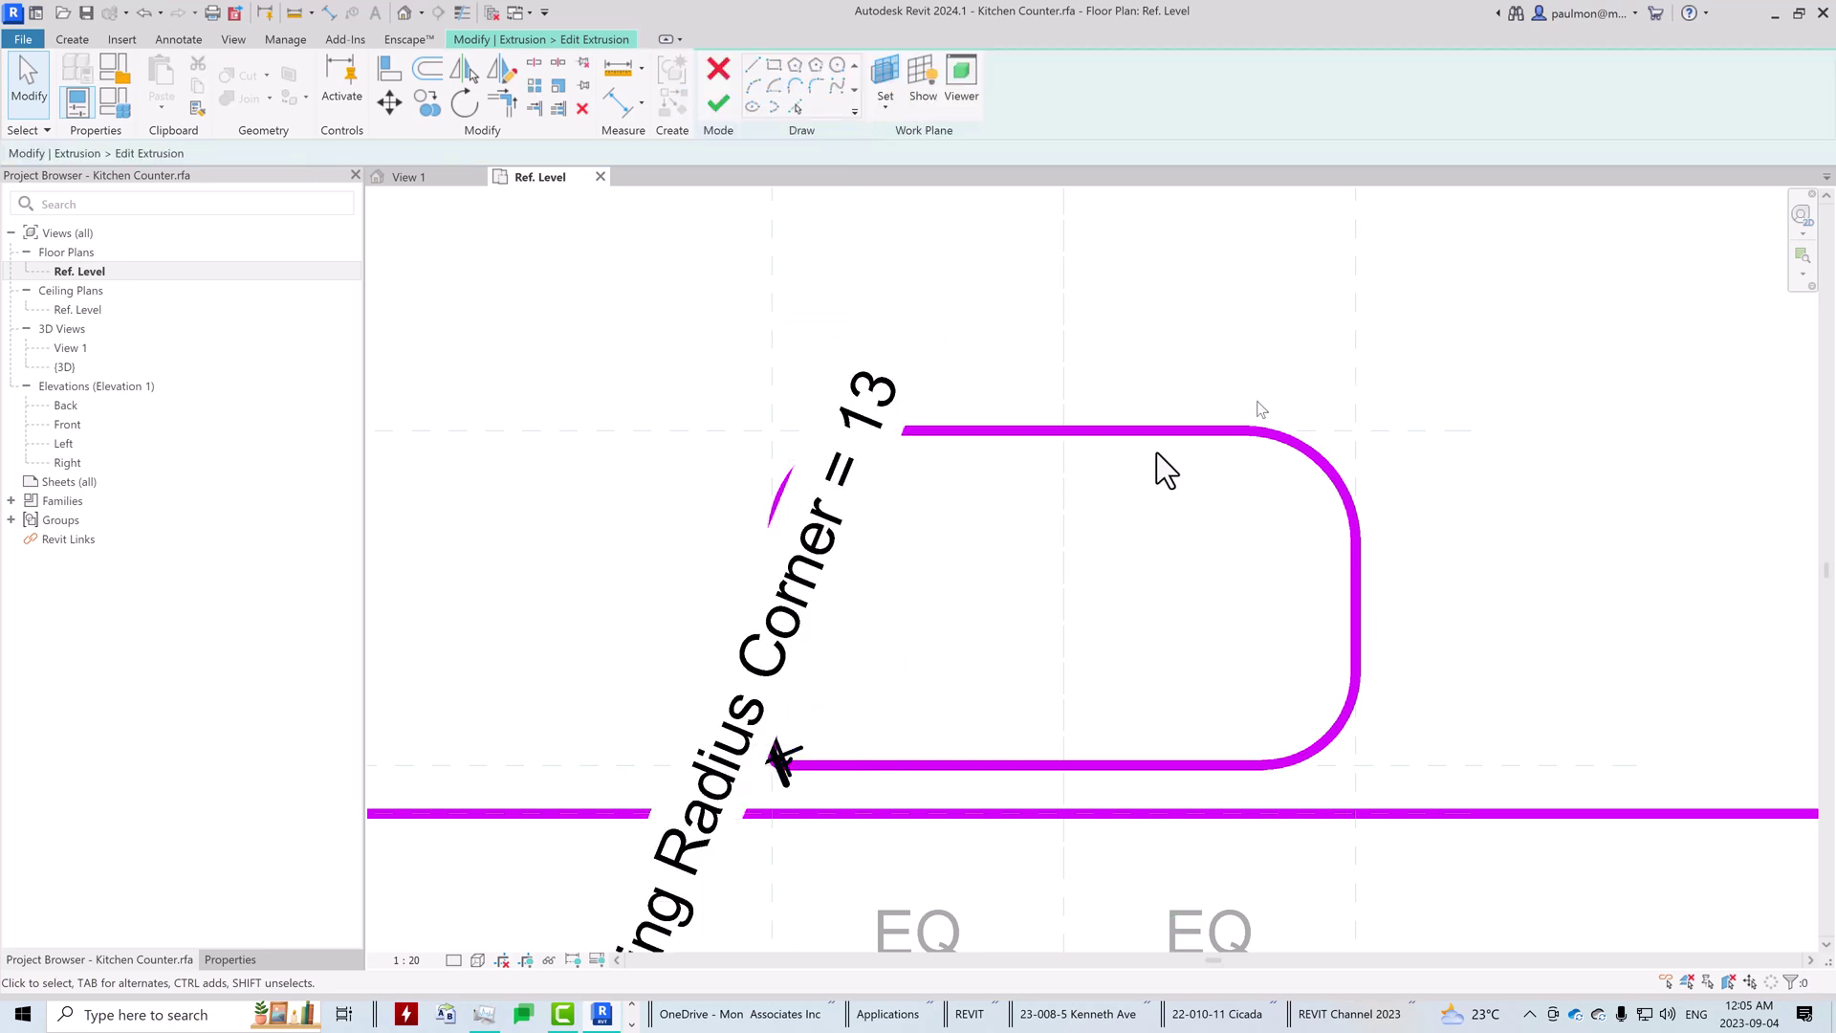
# Step: Set the plan view's scale to 1:5 after trying 1:2
pyautogui.click(409, 959)
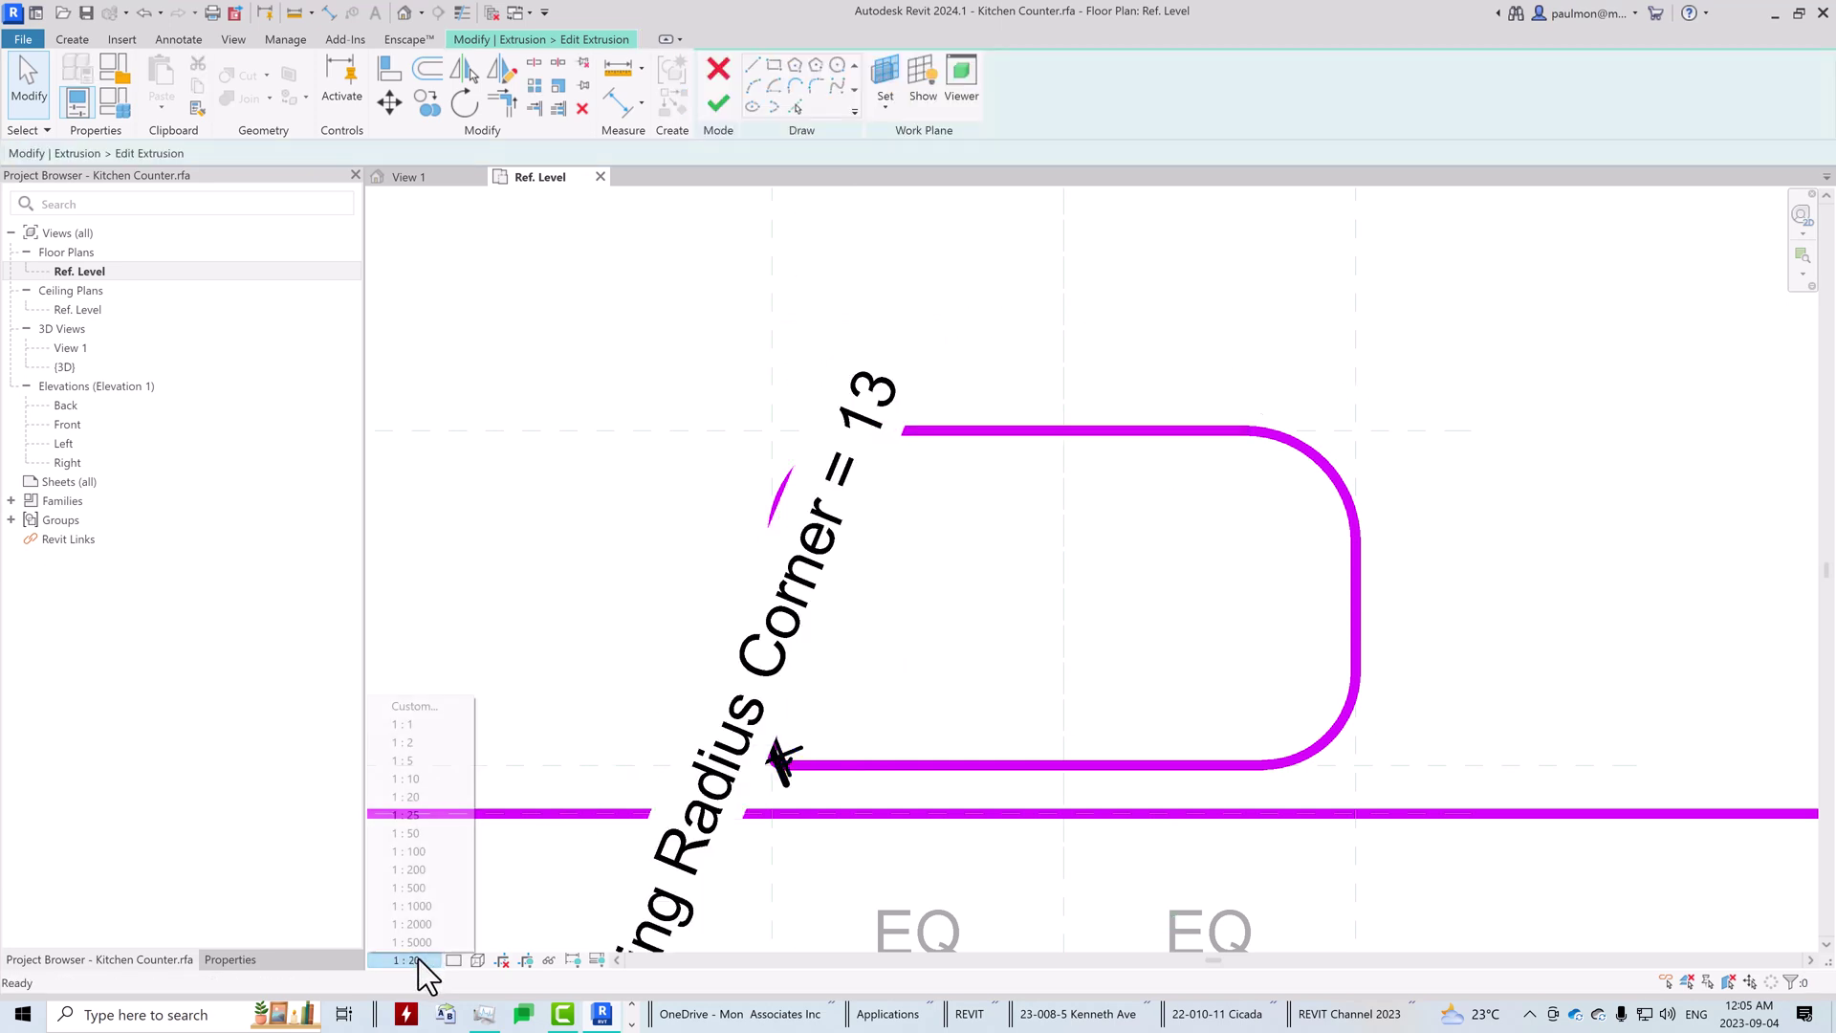
pyautogui.click(423, 745)
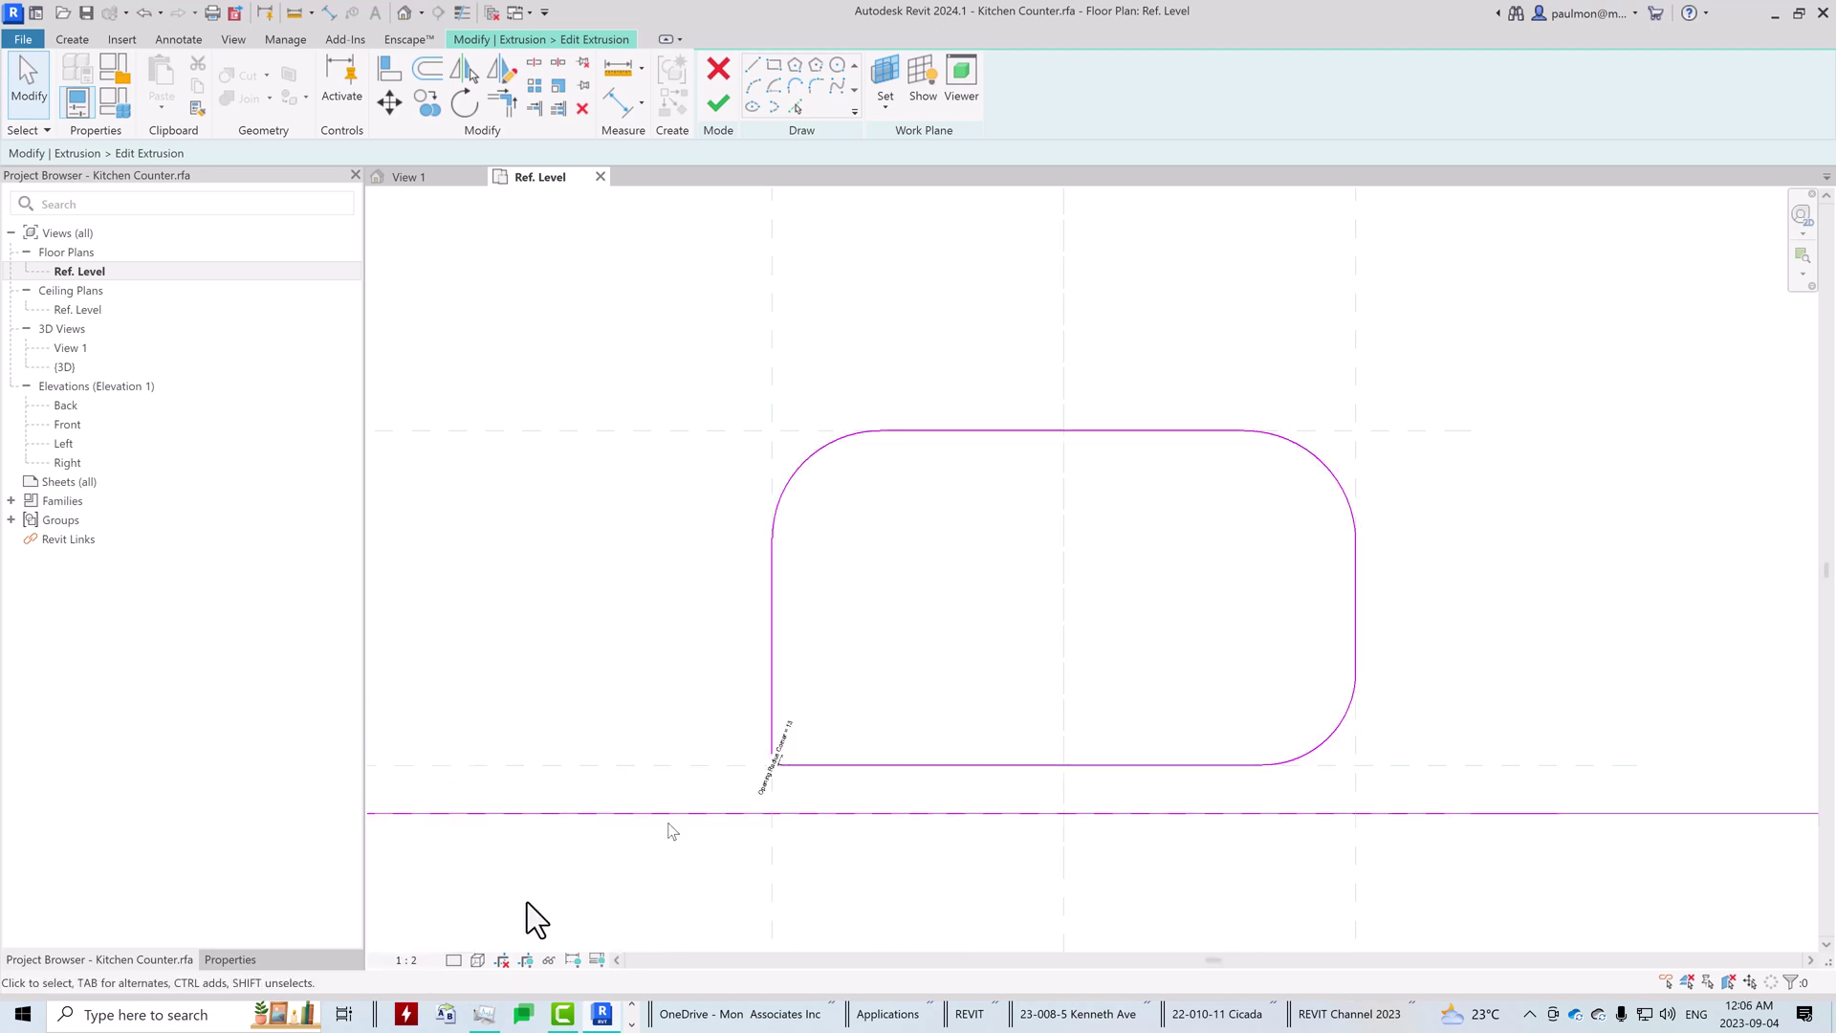
pyautogui.click(430, 959)
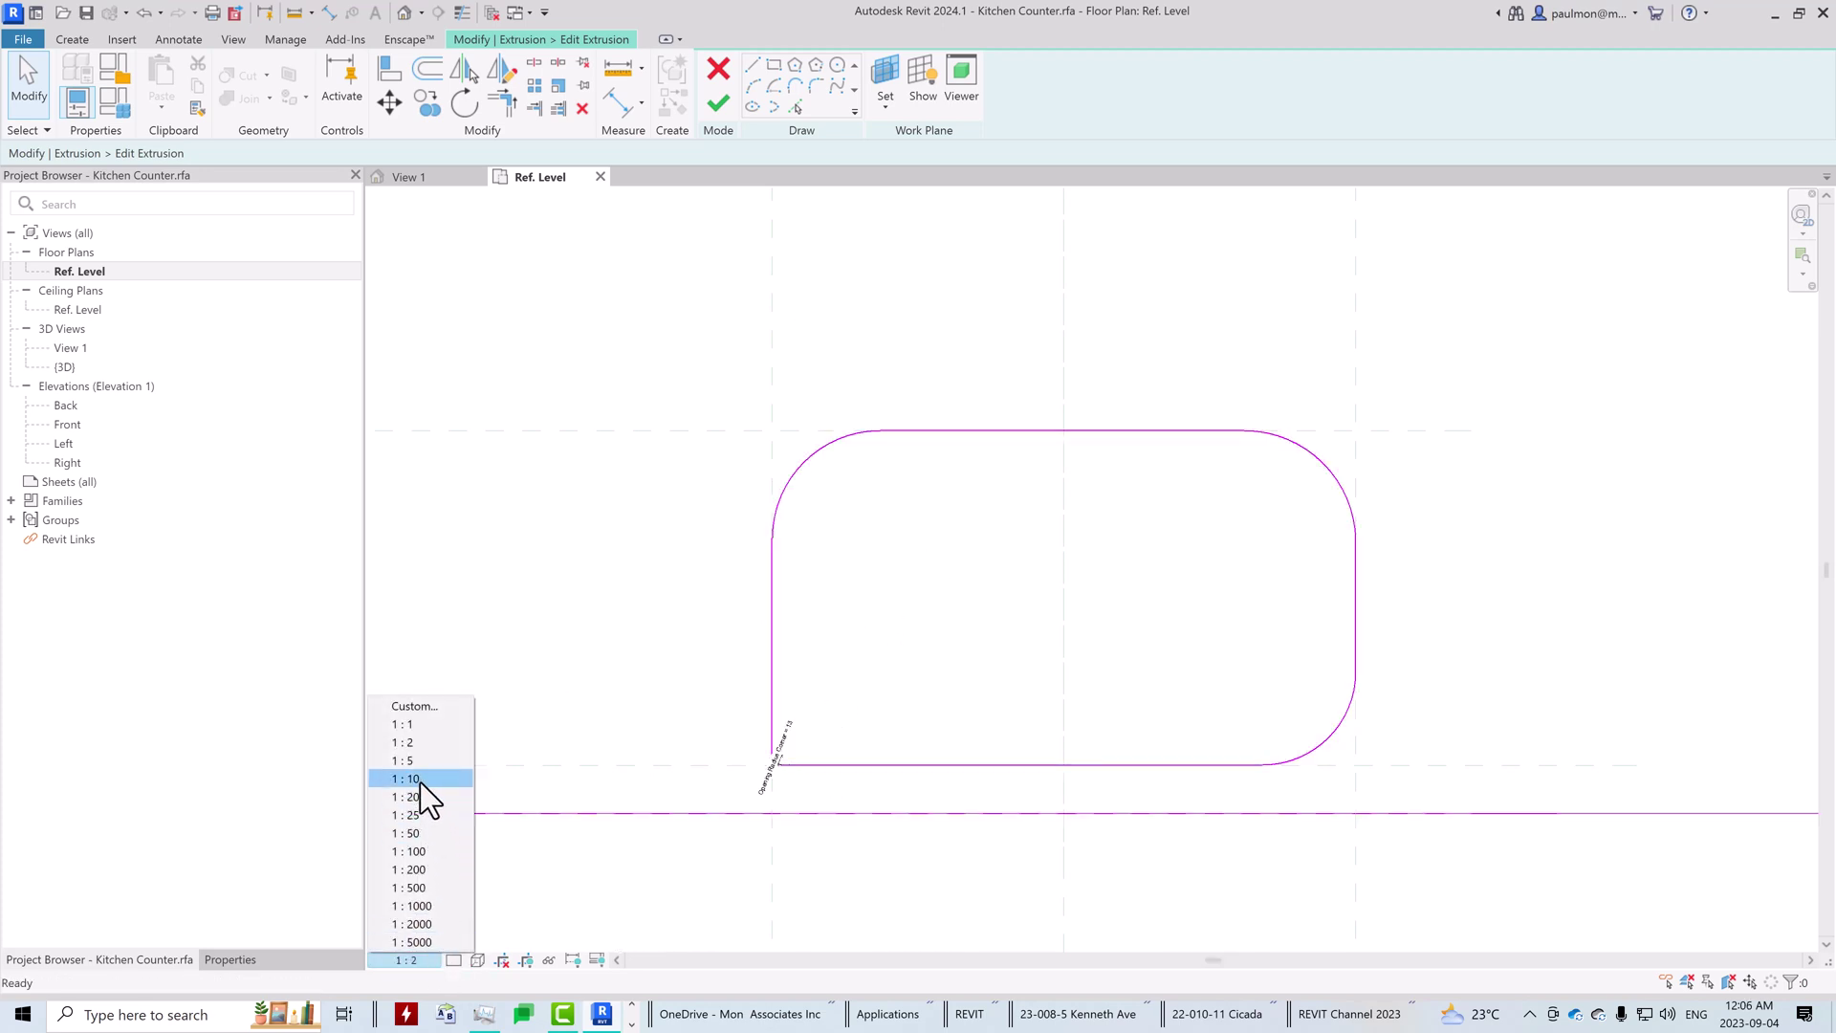
pyautogui.click(416, 762)
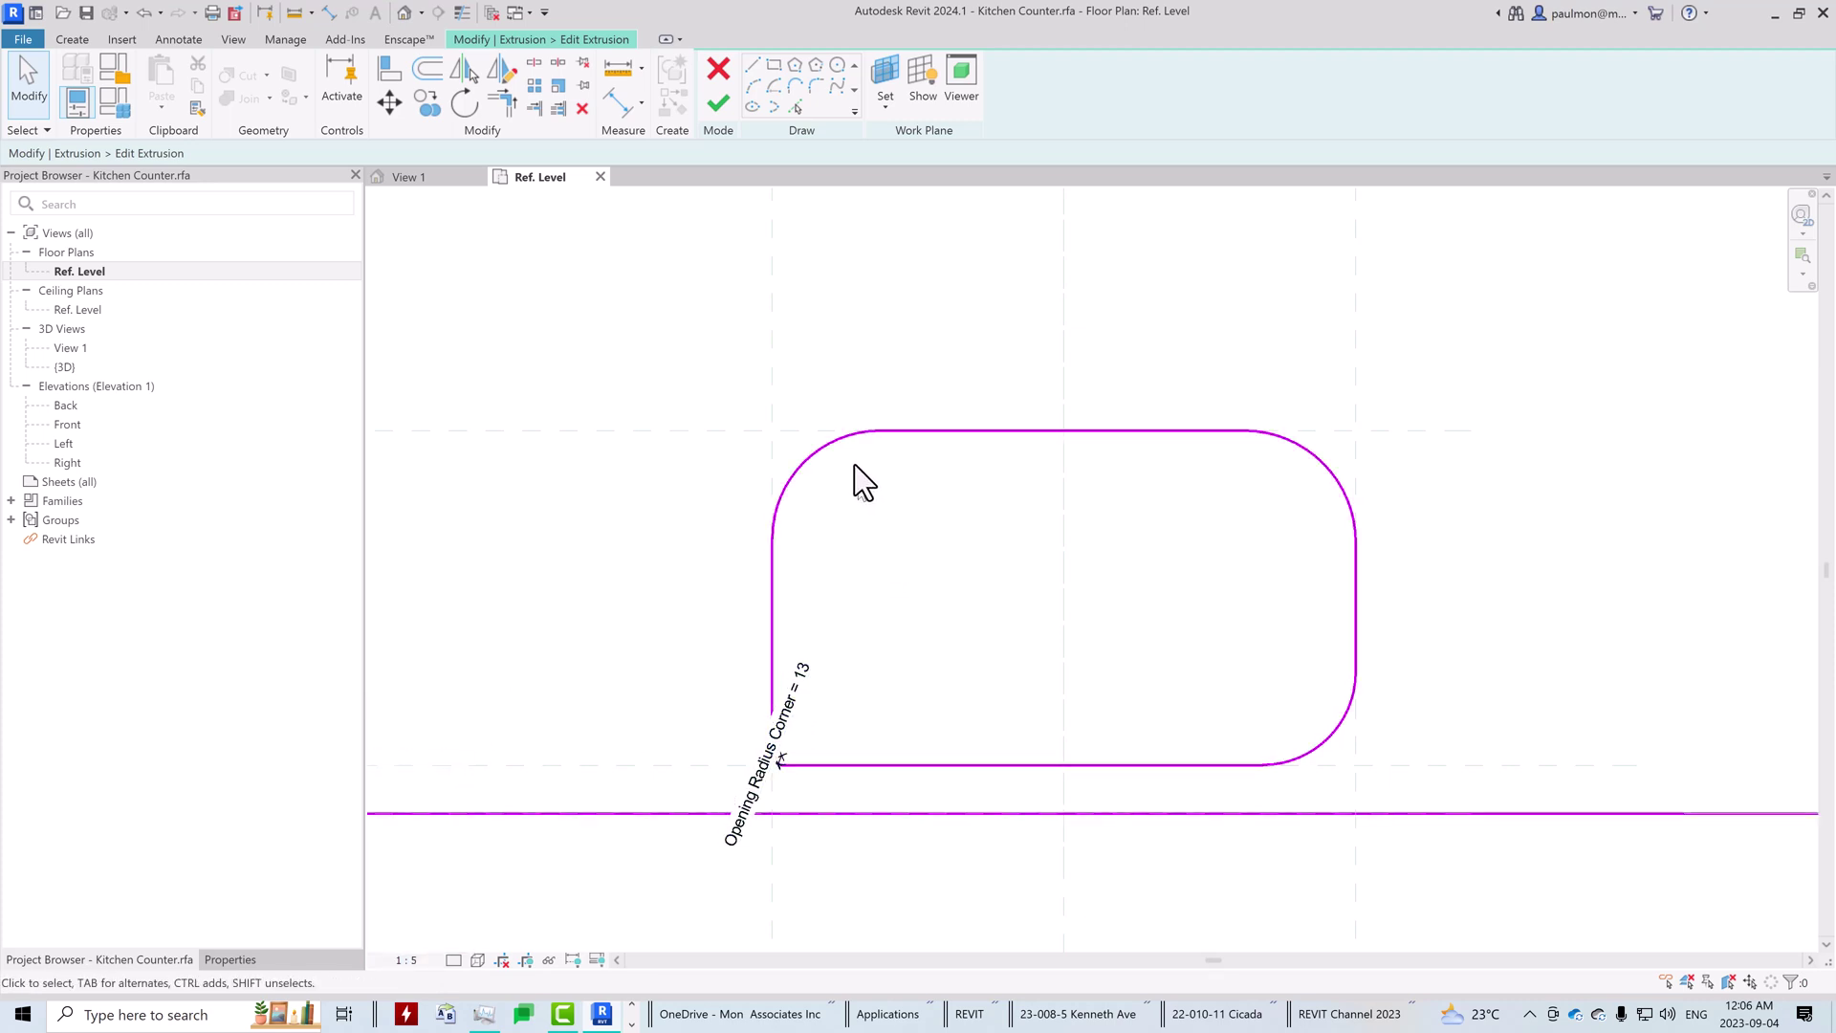
# Step: Add radial dimensions to the sink opening's two back corner arcs and its front-right corner arc
pyautogui.click(181, 42)
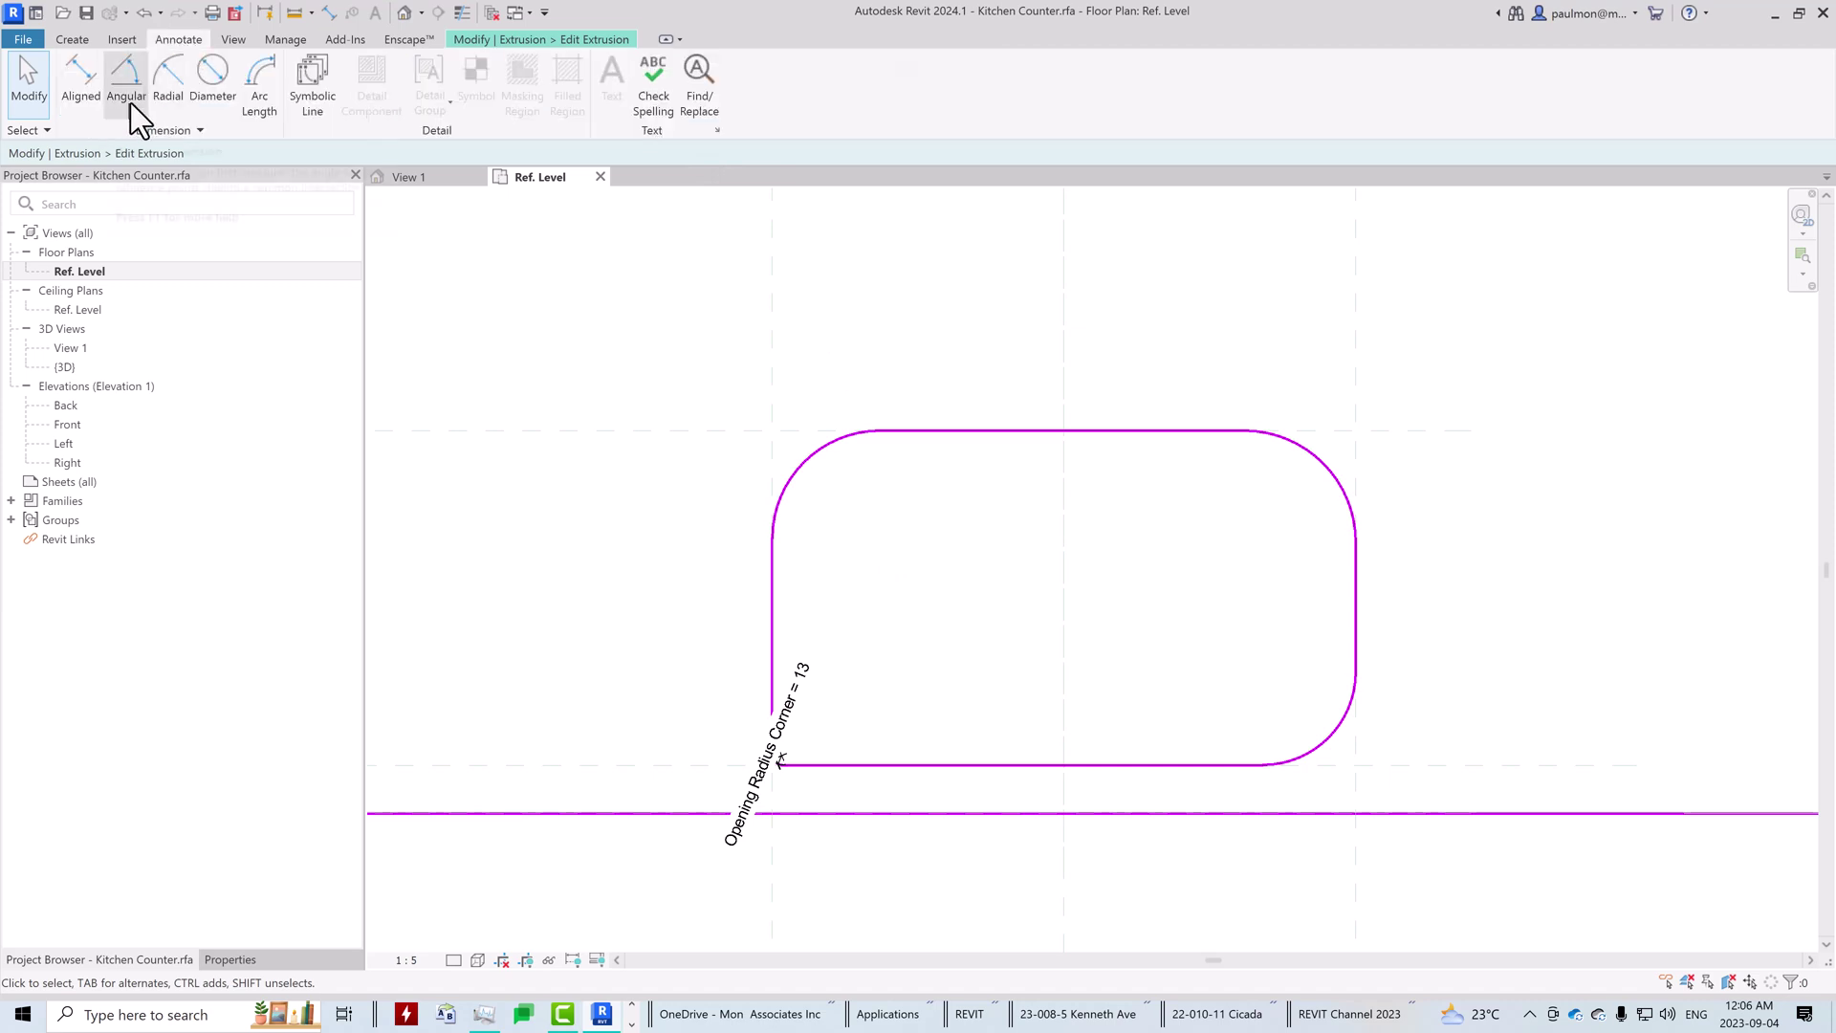
pyautogui.click(169, 88)
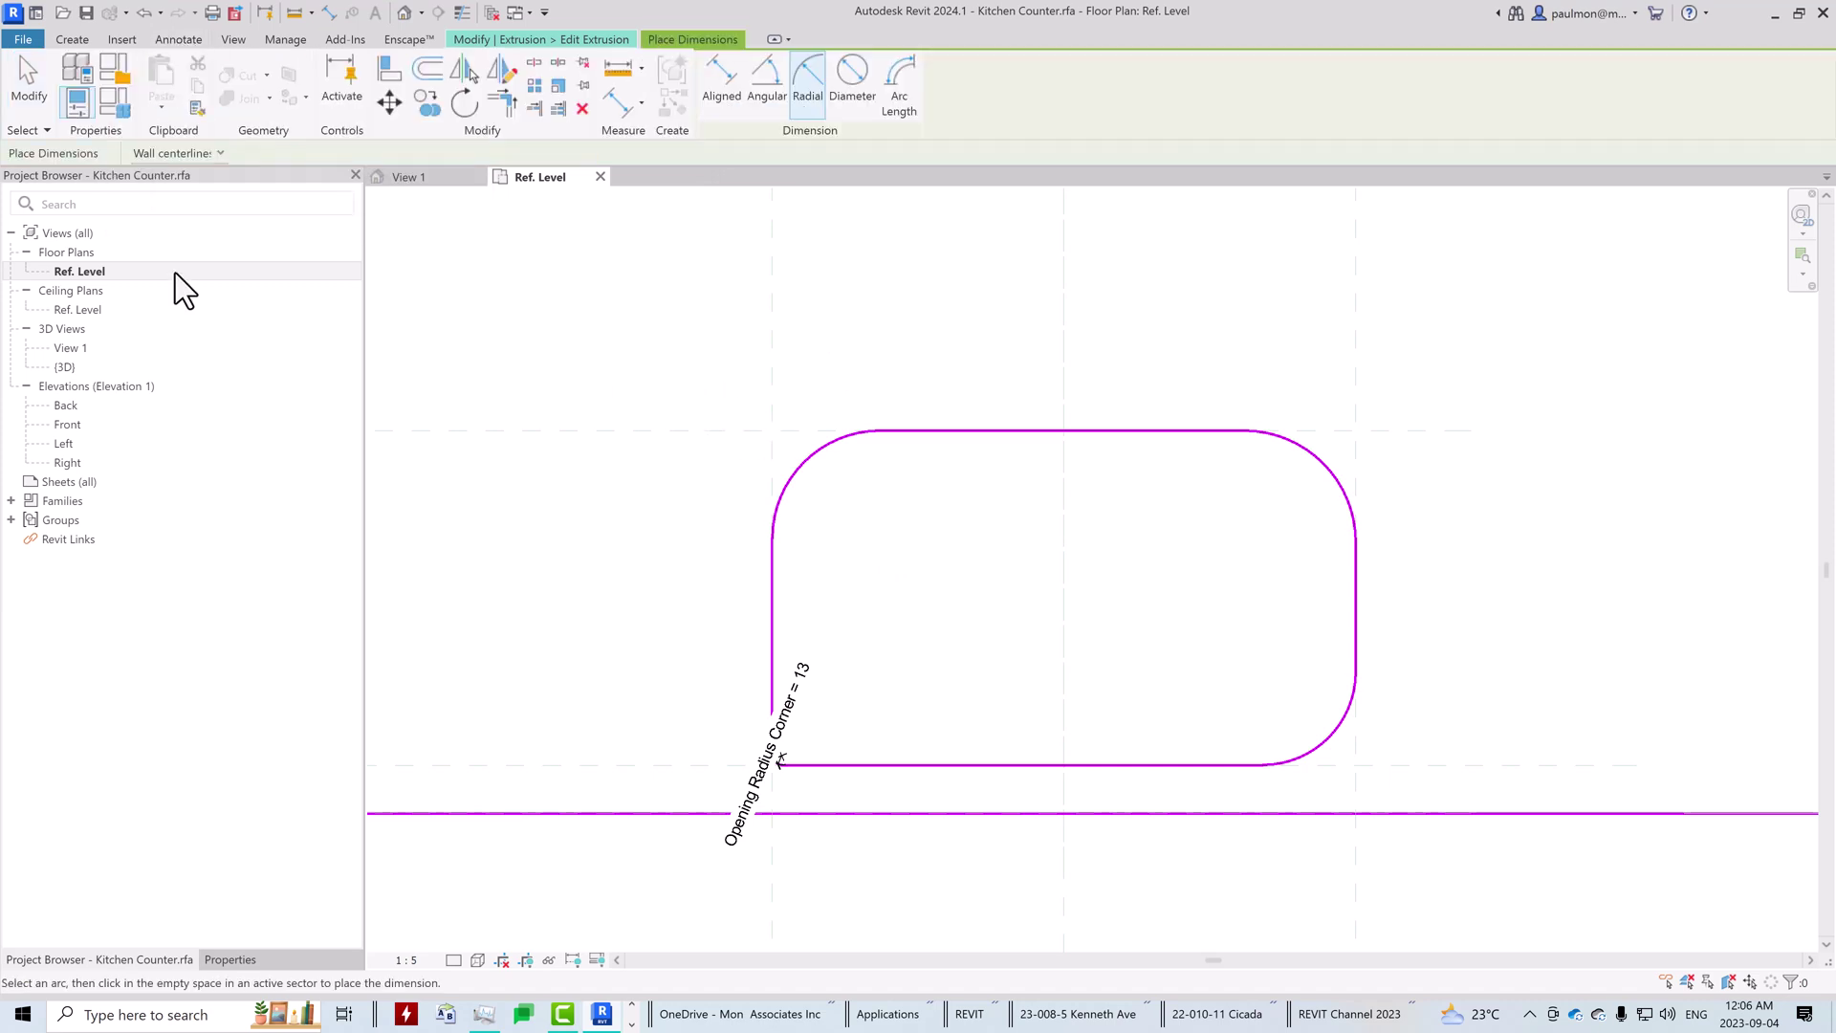
pyautogui.click(870, 492)
pyautogui.click(841, 500)
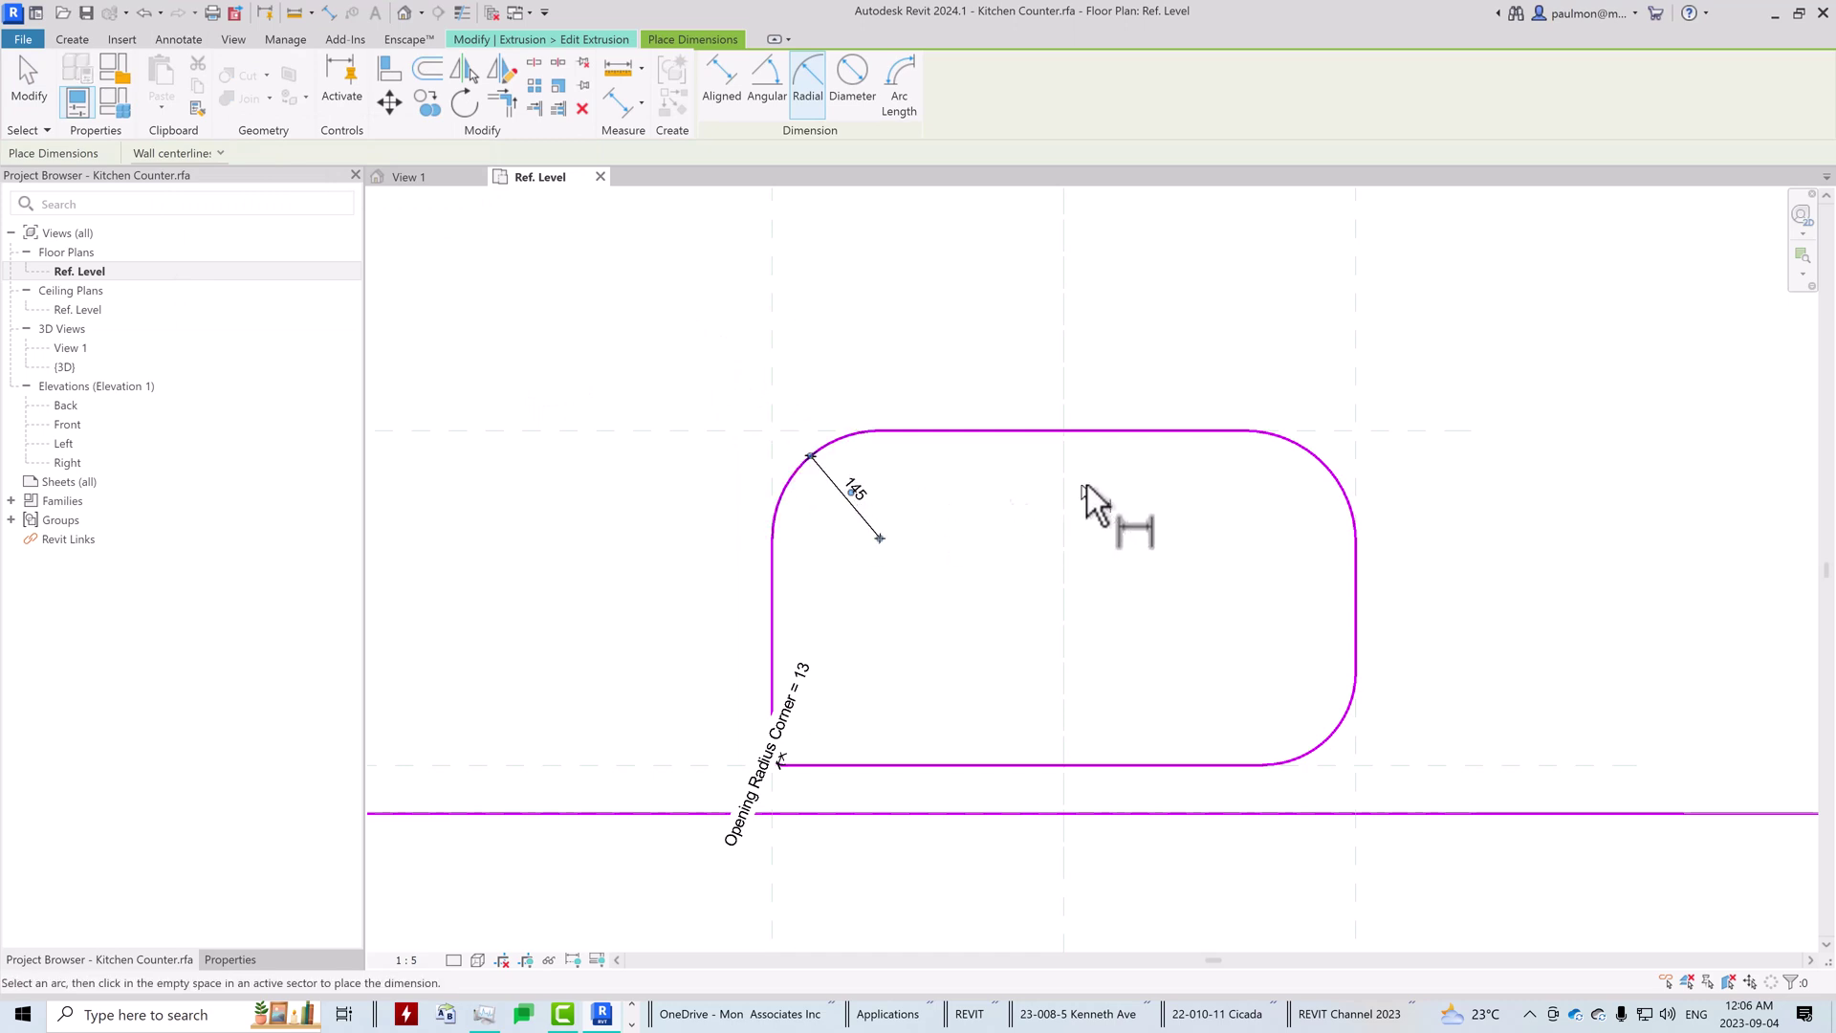
pyautogui.click(1309, 453)
pyautogui.click(1294, 479)
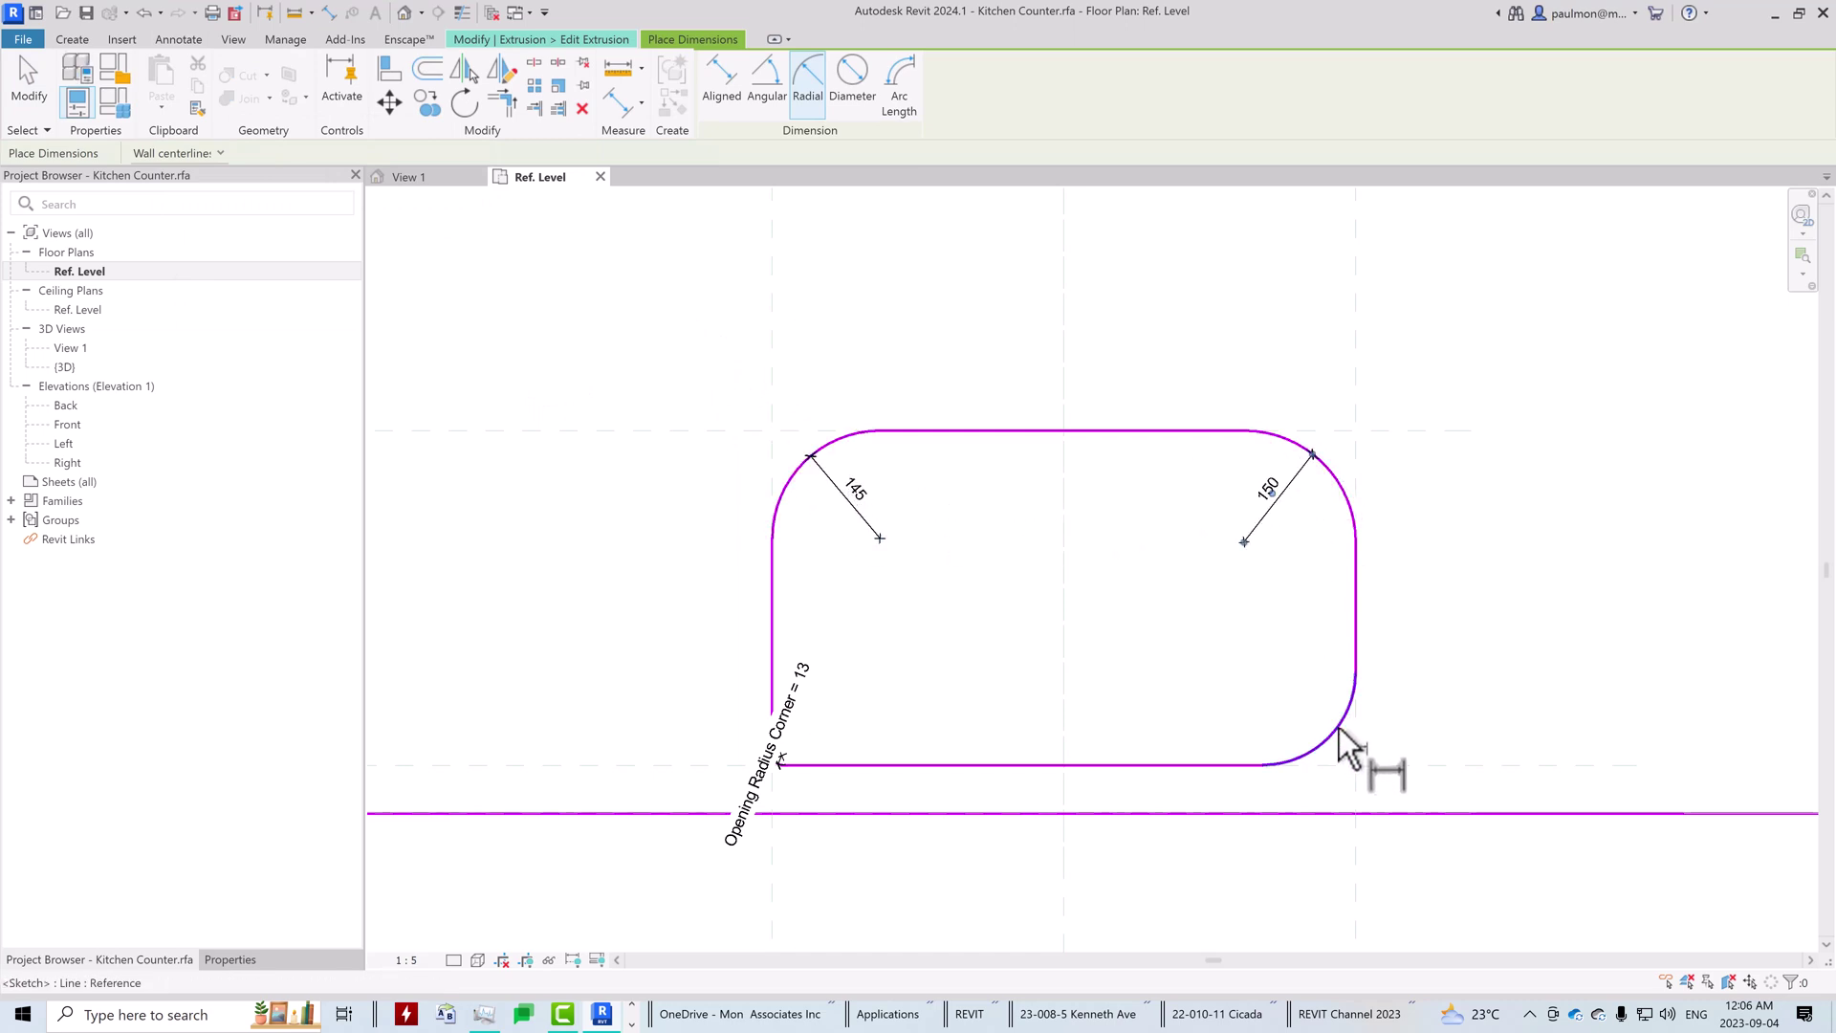
pyautogui.click(1295, 708)
pyautogui.click(1297, 713)
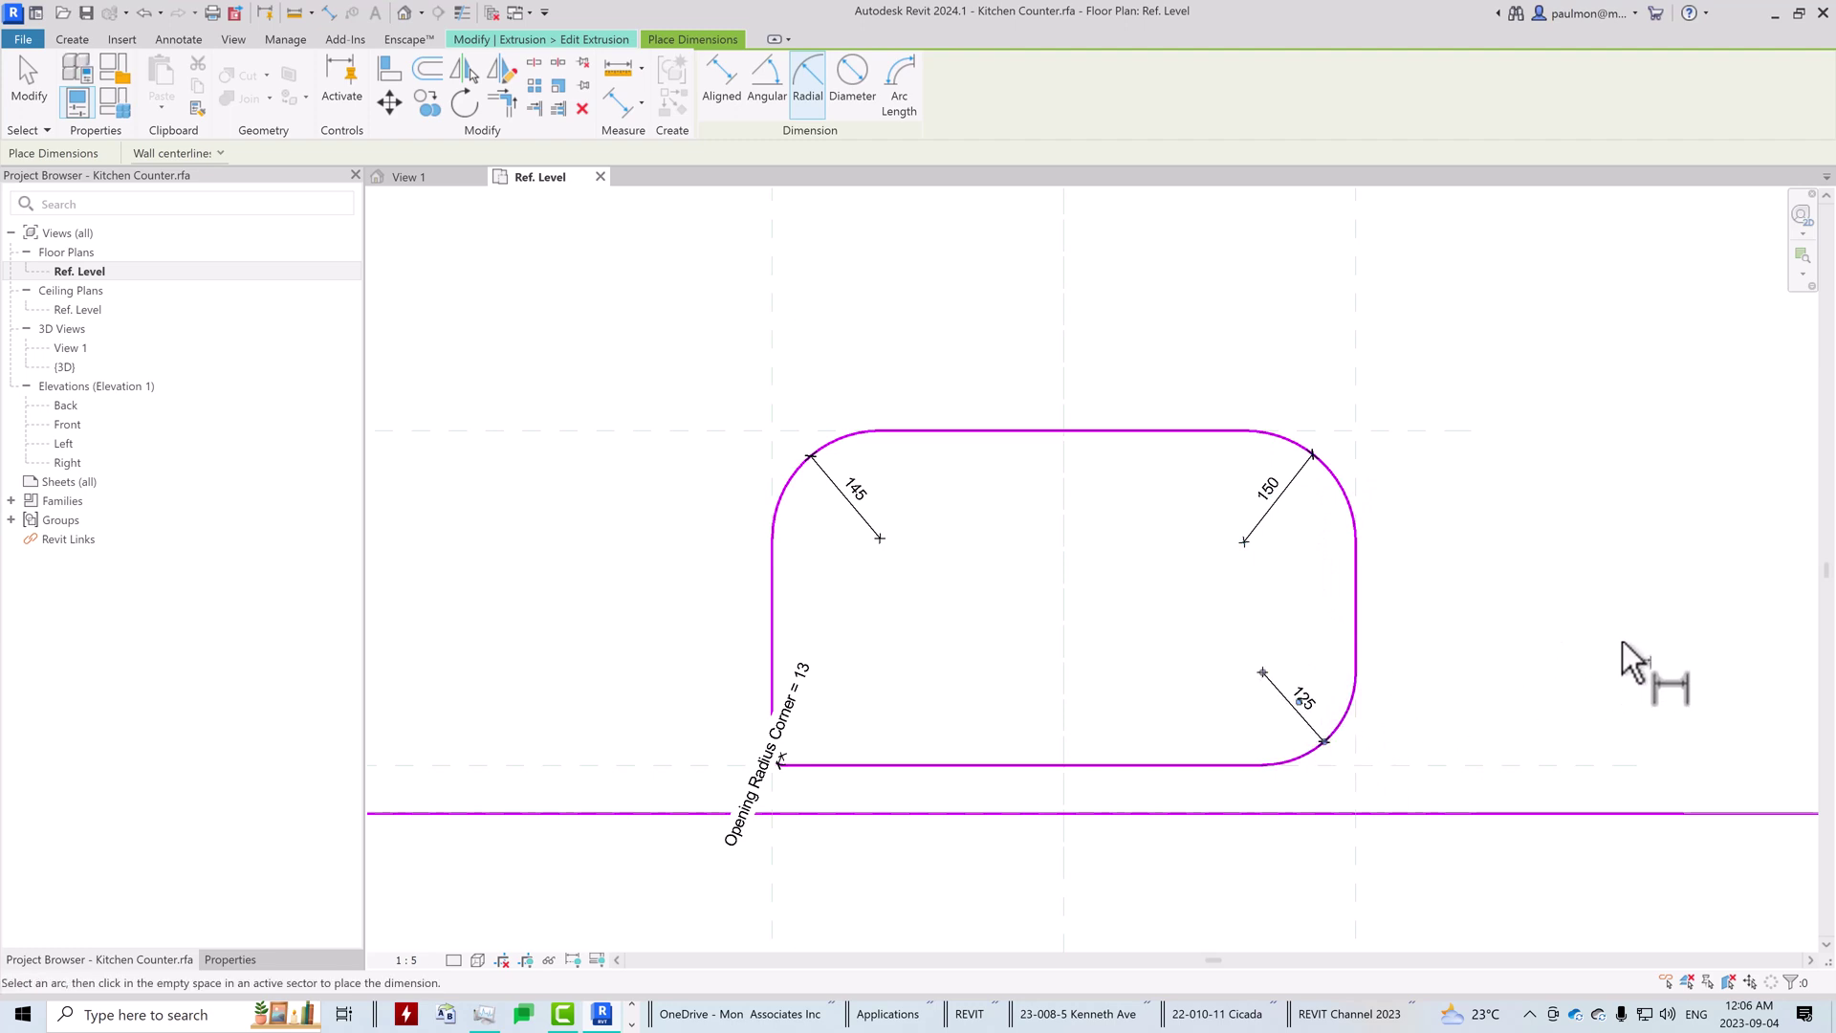
pyautogui.press('Escape')
pyautogui.press('Escape')
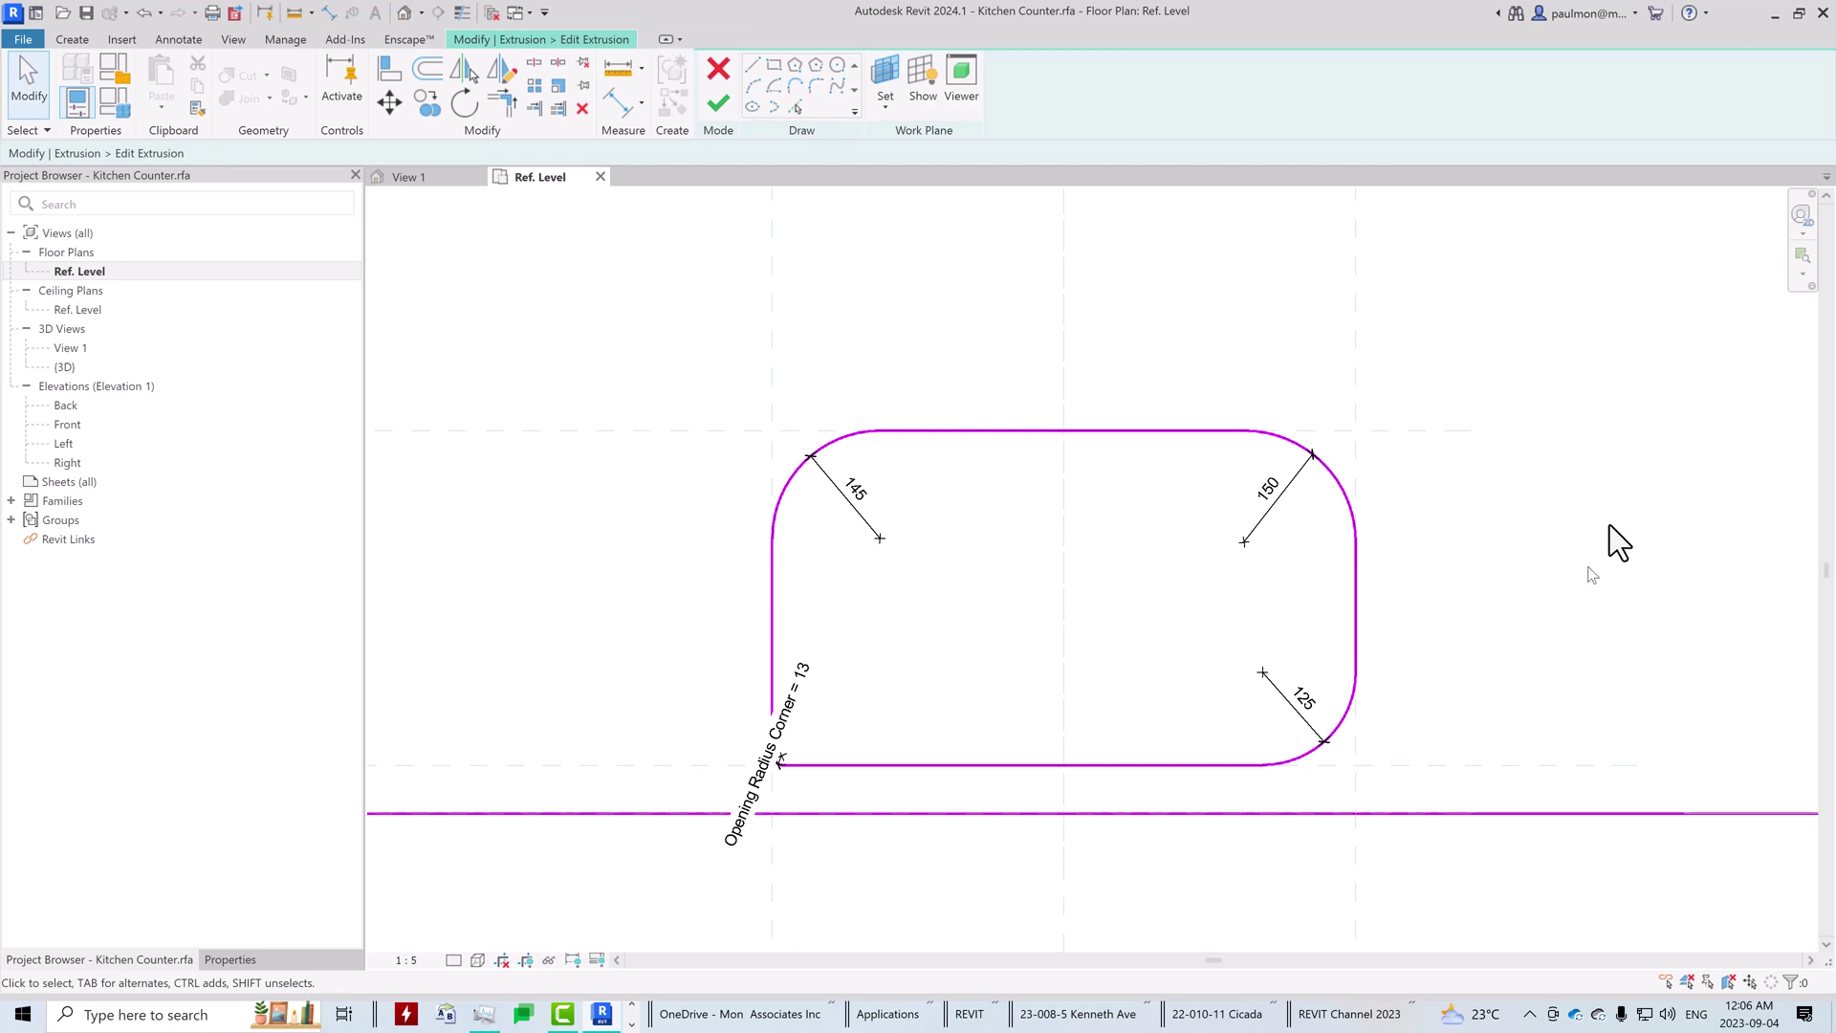
# Step: Label the three new radial dimensions together with the Opening Radius Corner parameter
pyautogui.click(850, 502)
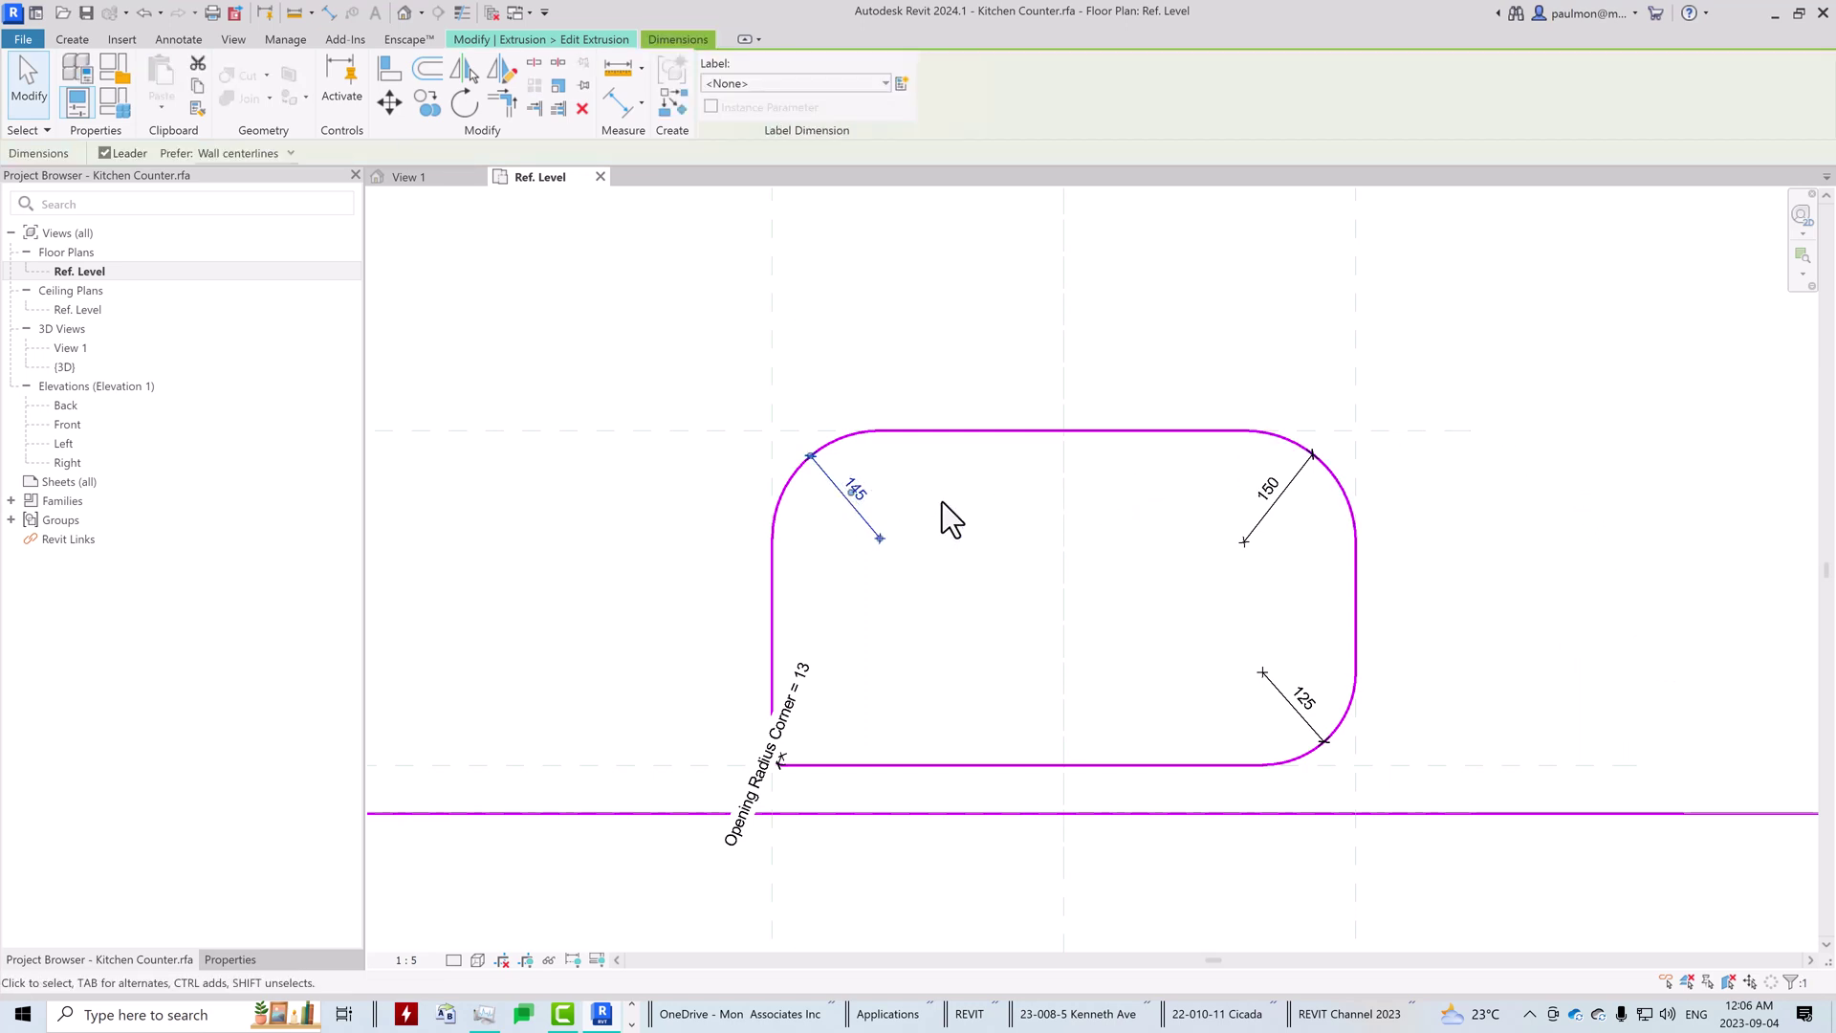
pyautogui.keyDown('ctrl'); pyautogui.click(1268, 512); pyautogui.keyUp('ctrl')
pyautogui.keyDown('ctrl'); pyautogui.click(1293, 696); pyautogui.keyUp('ctrl')
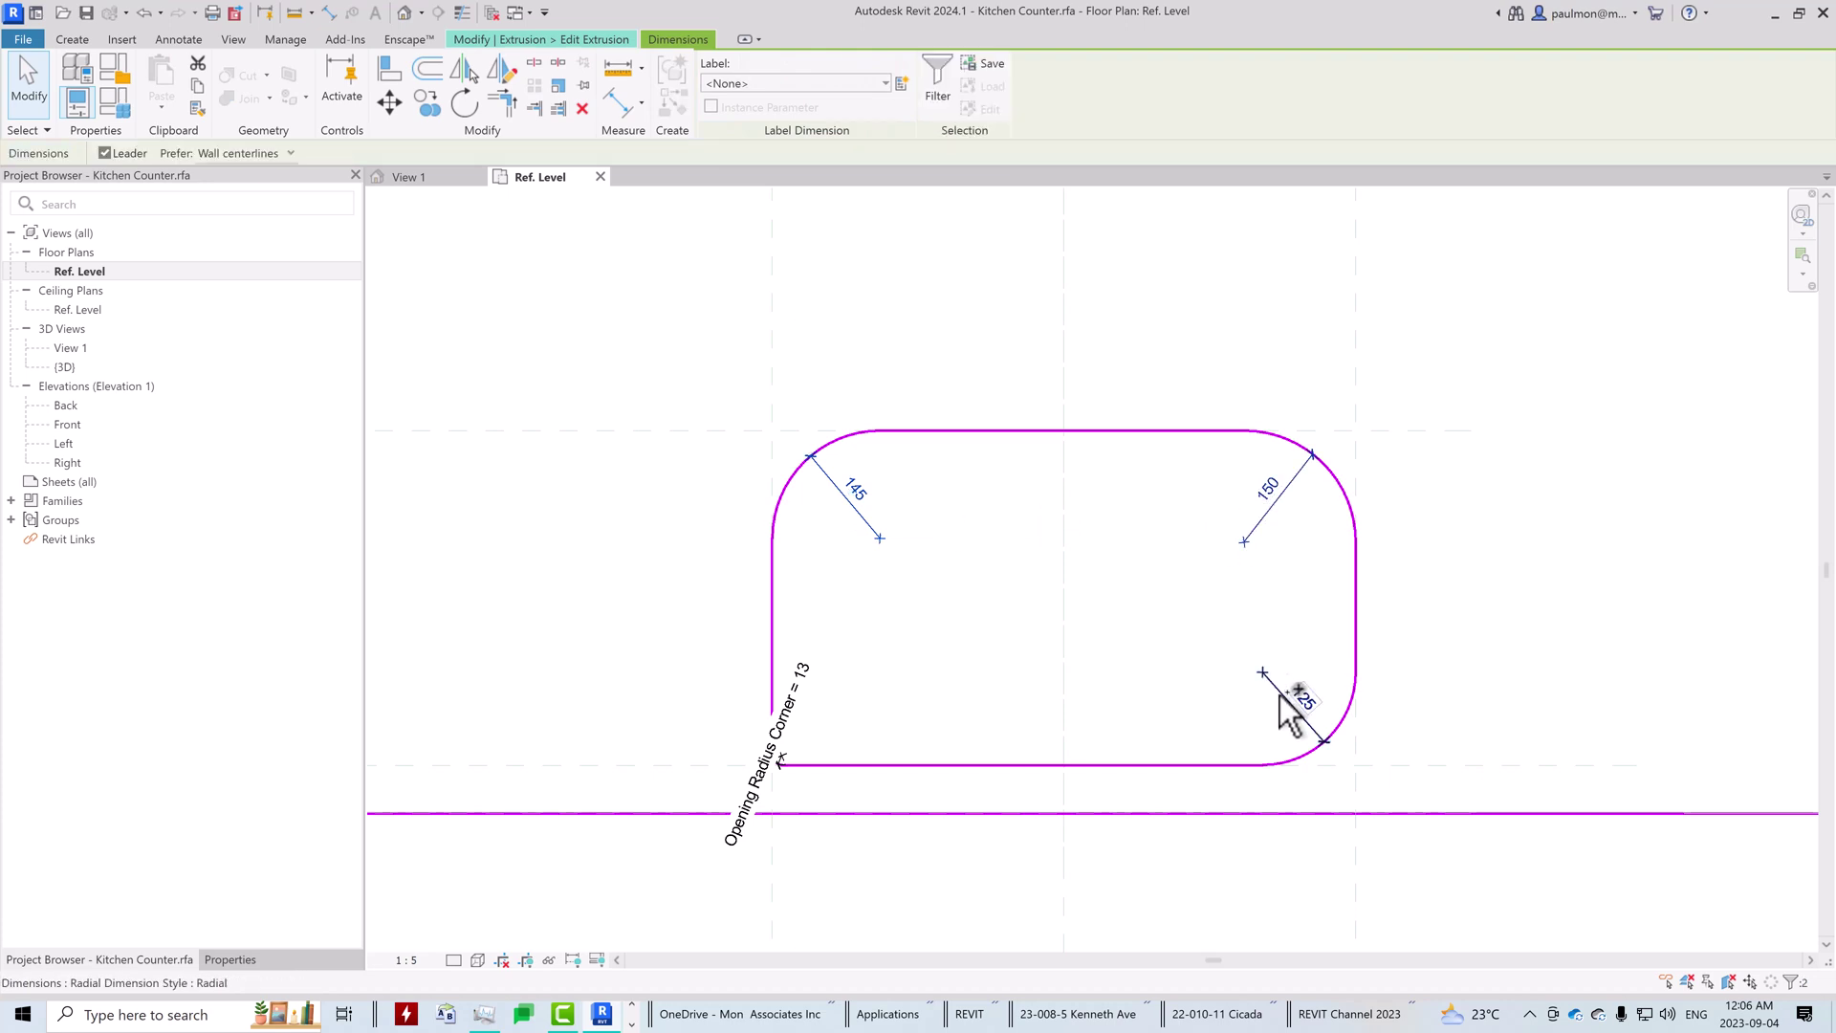
pyautogui.click(813, 85)
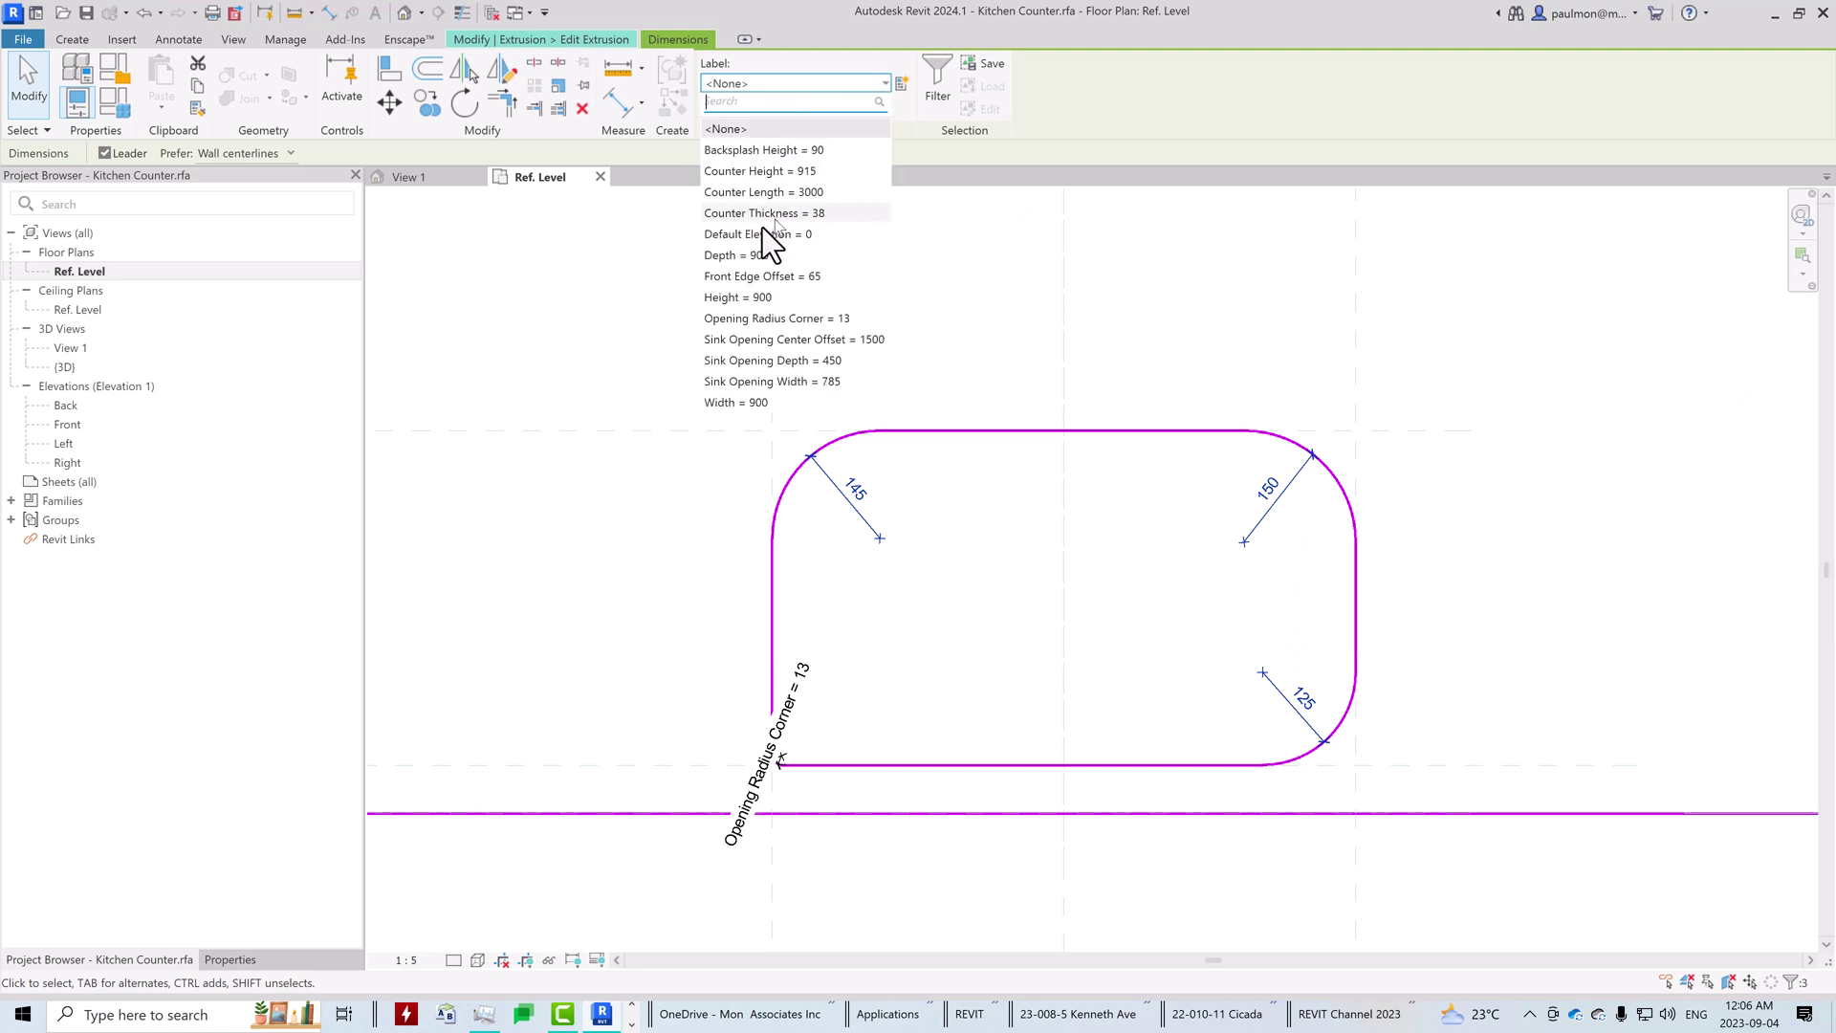
pyautogui.click(805, 322)
pyautogui.click(1220, 325)
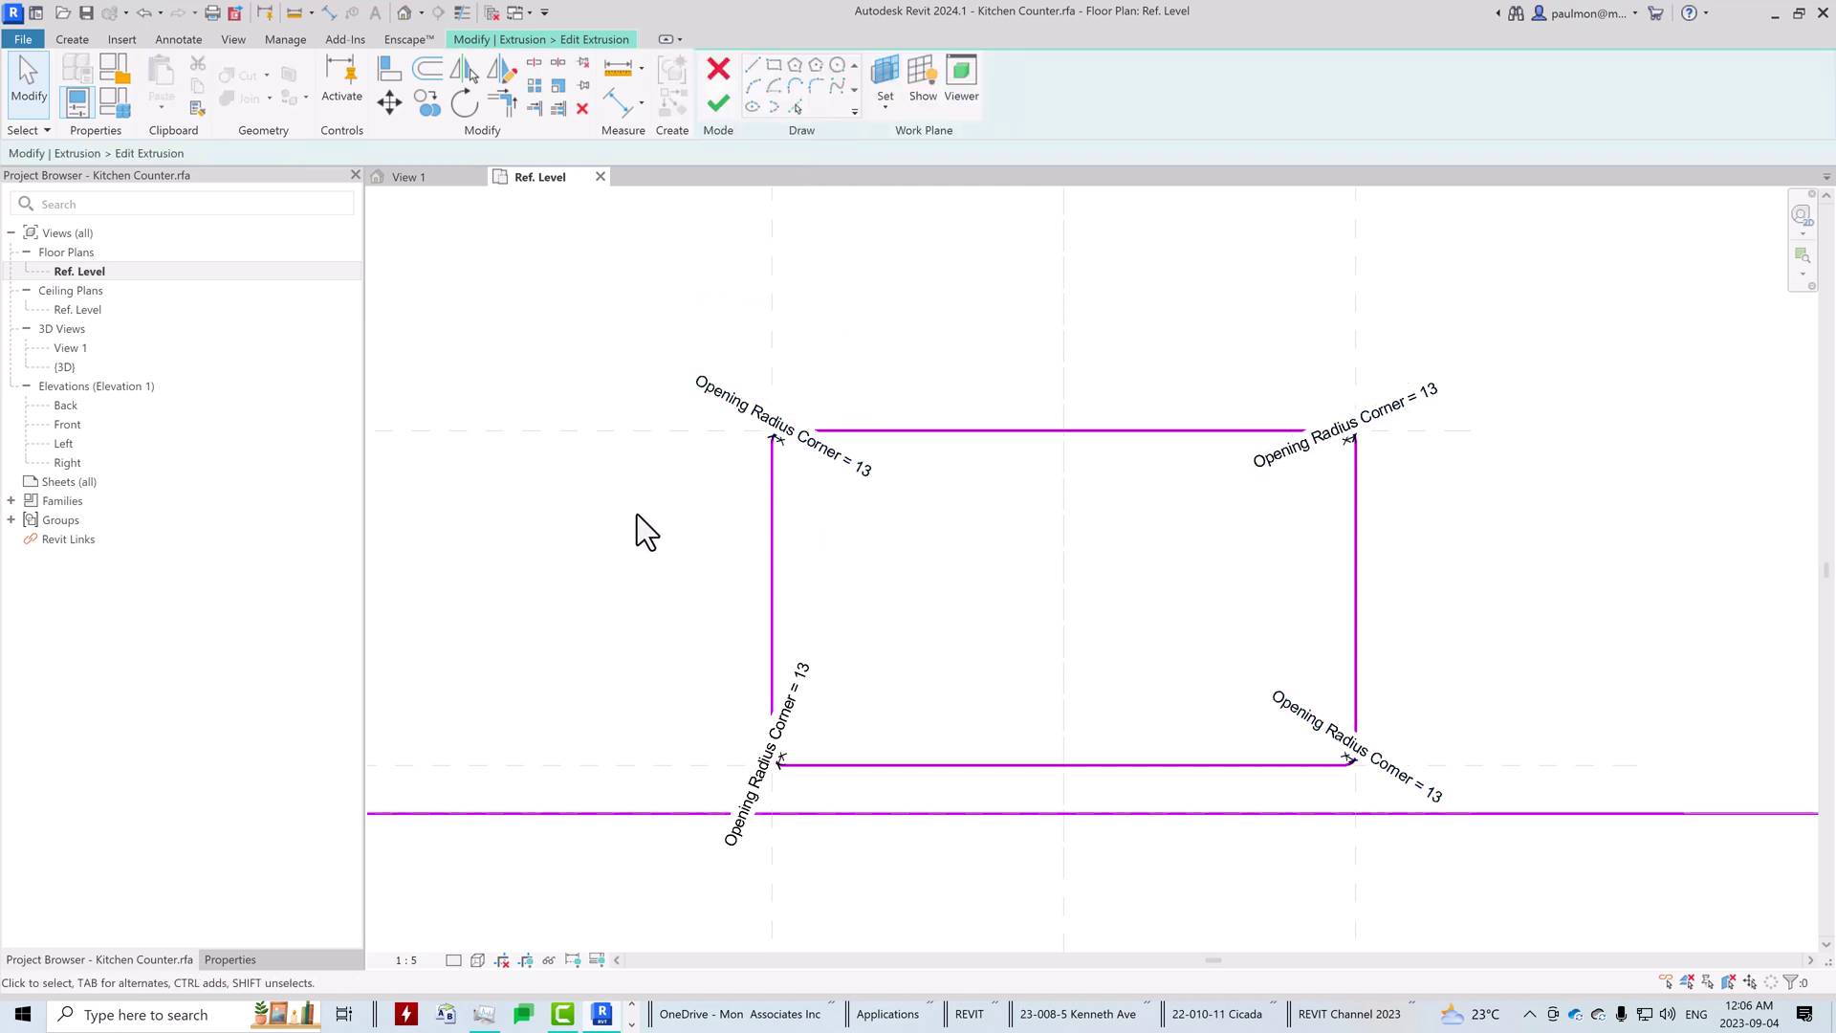
# Step: Flex the sink opening's corners by applying an Opening Radius Corner value of 25, and return the parameter to 13
pyautogui.click(111, 111)
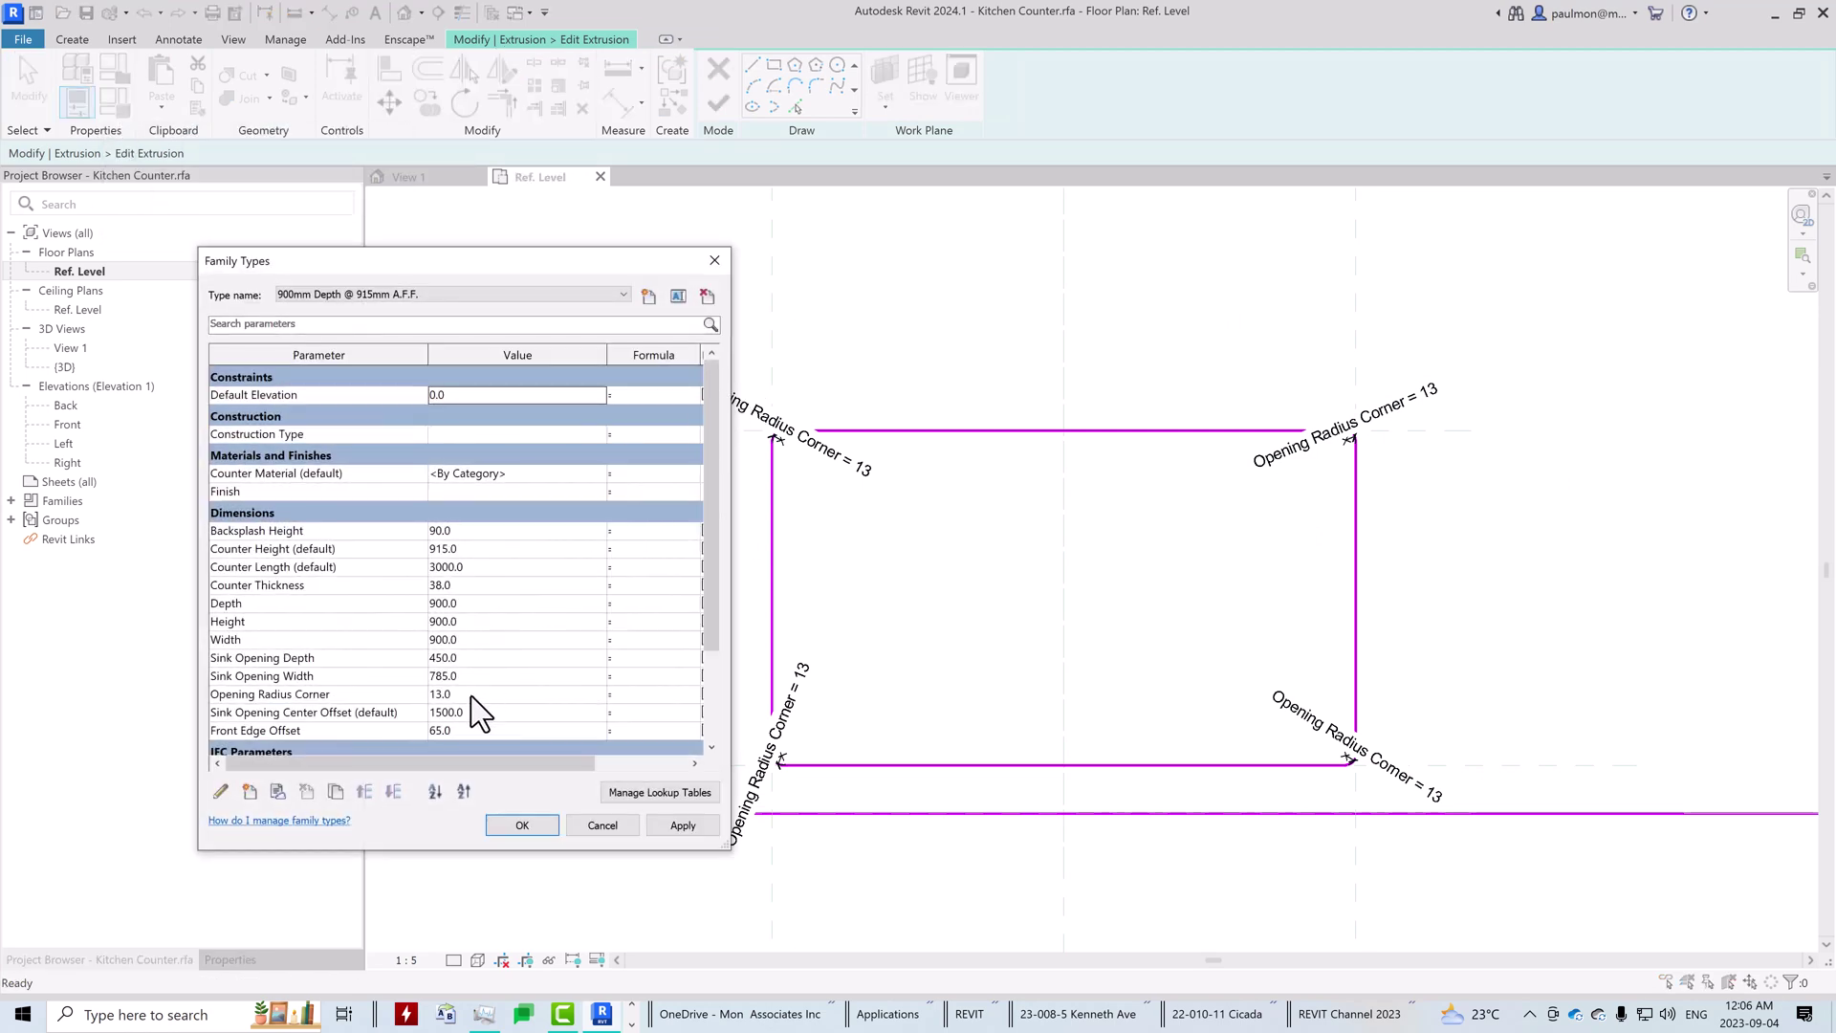
pyautogui.click(473, 695)
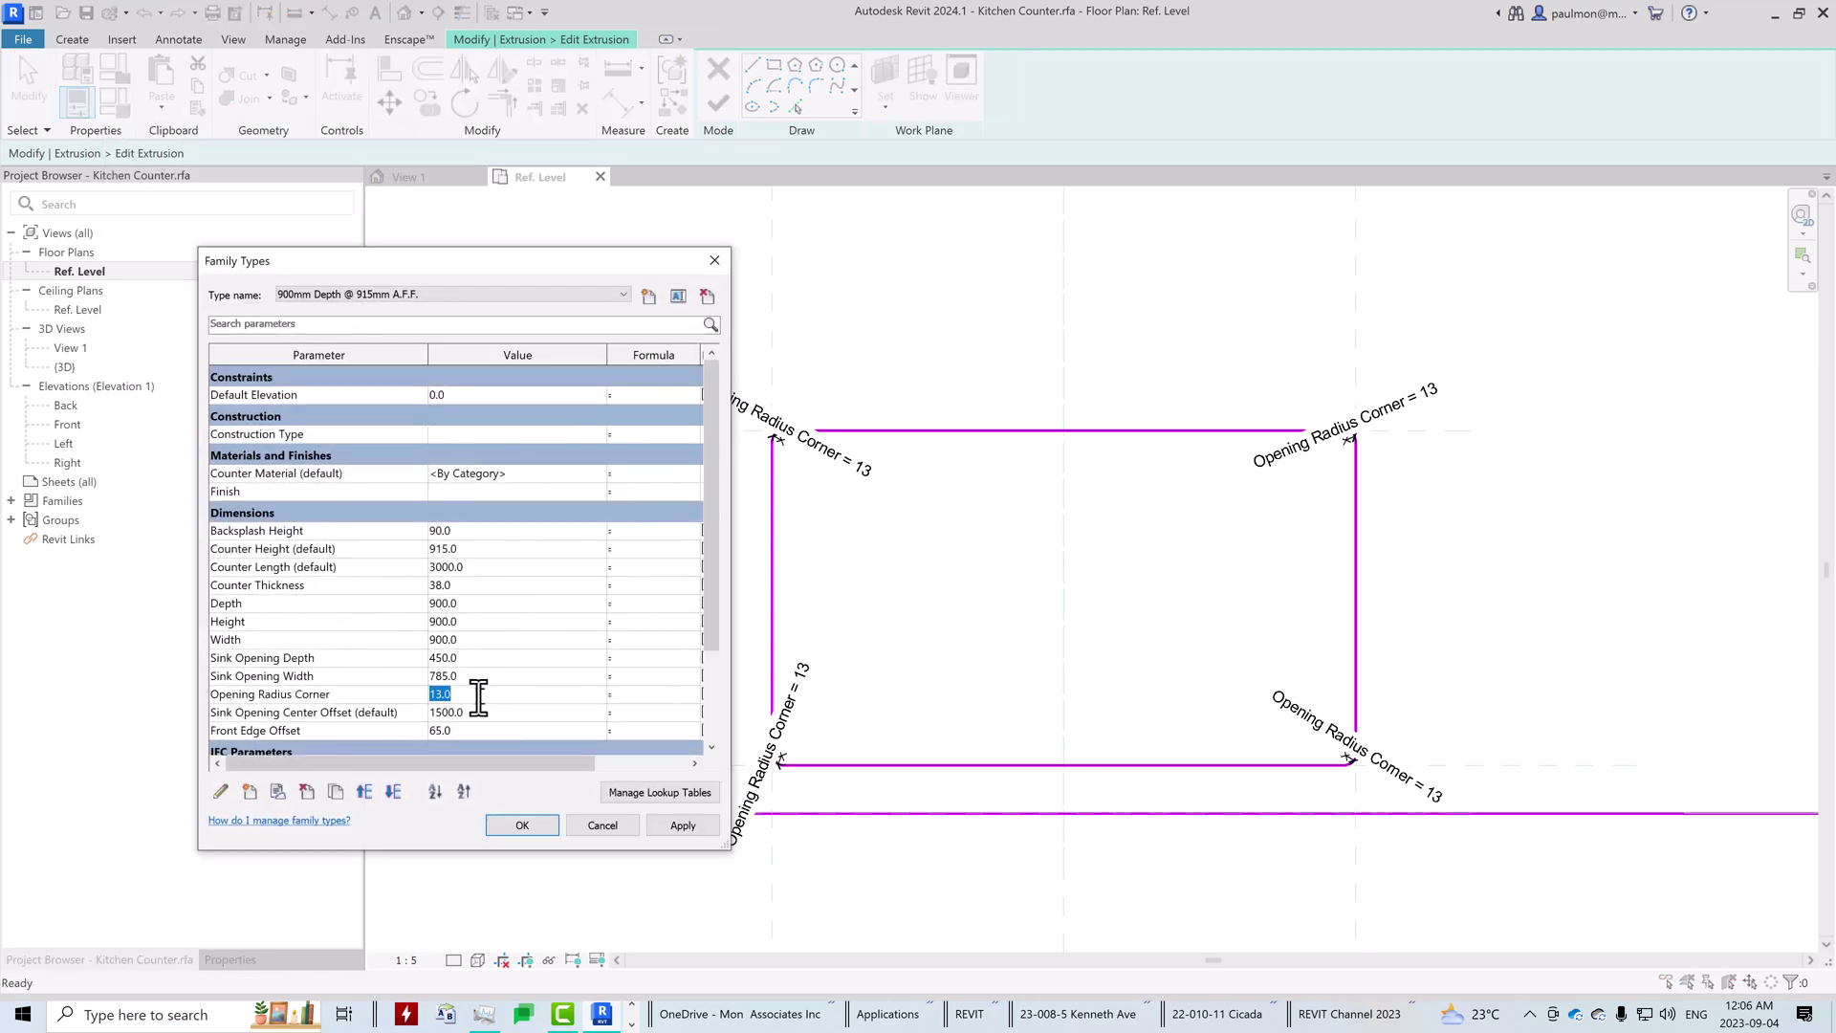
pyautogui.write('25')
pyautogui.click(662, 825)
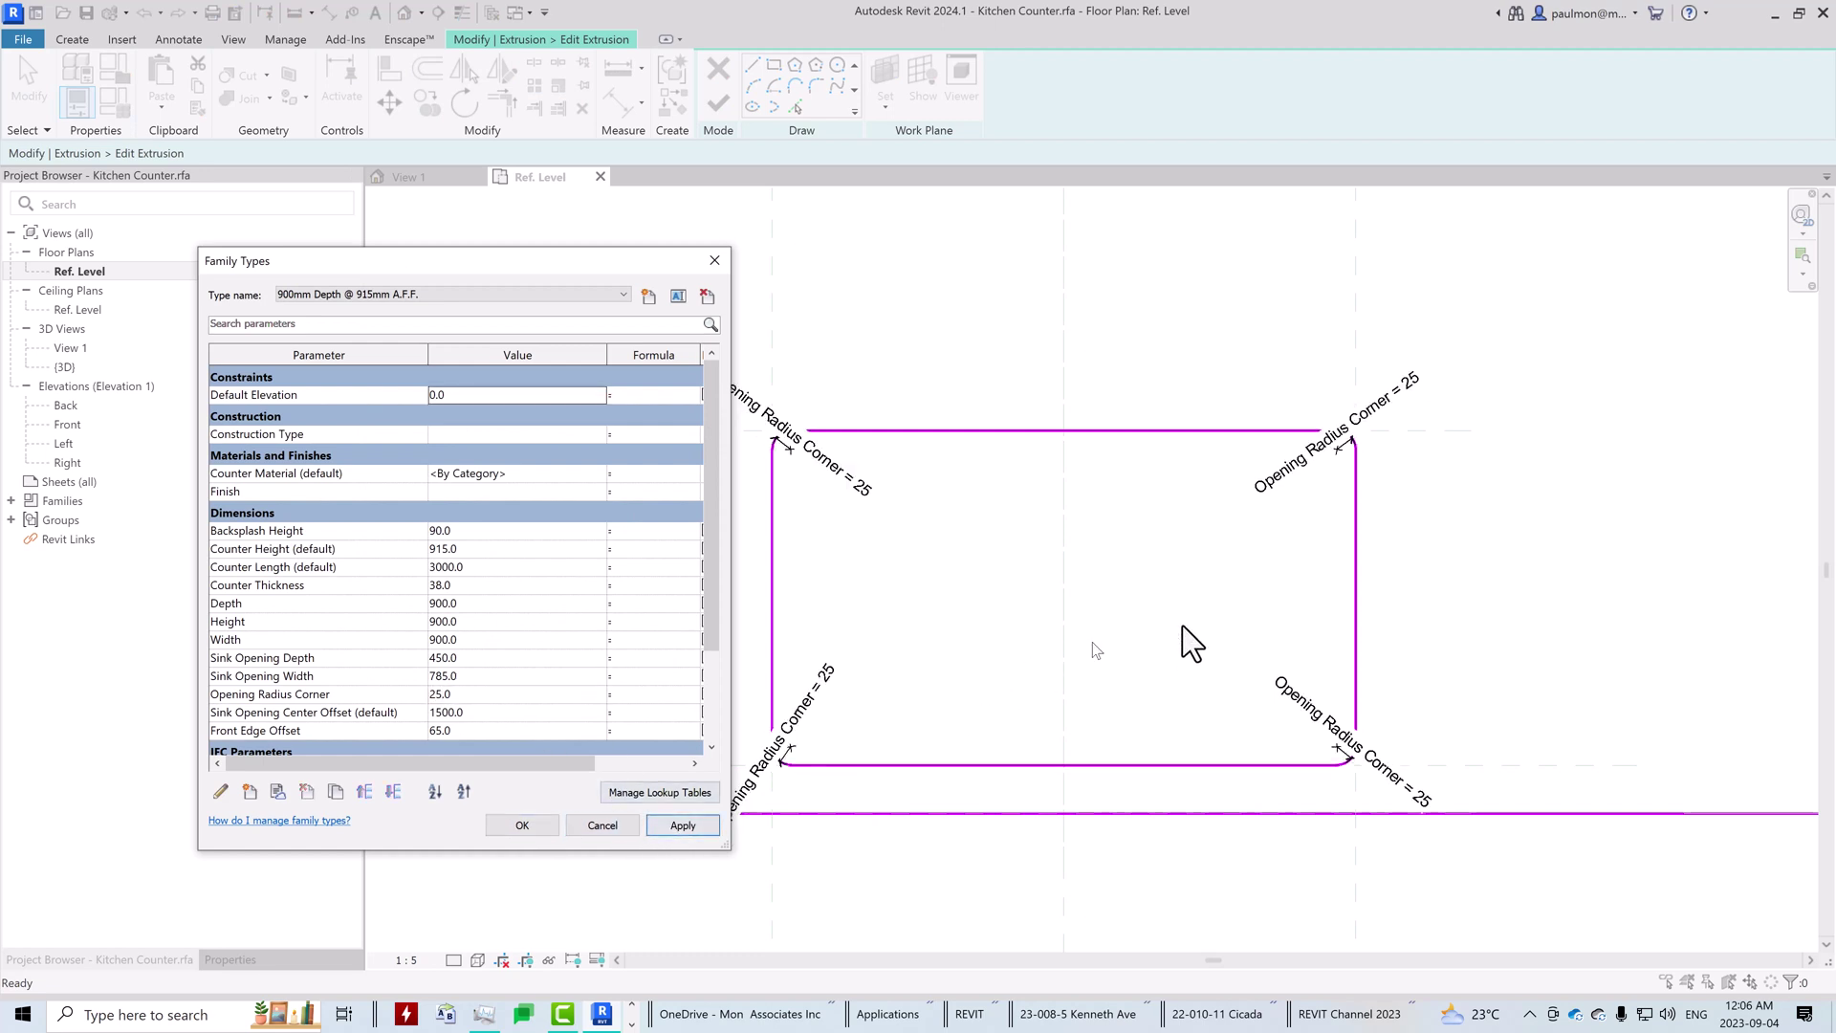
pyautogui.click(484, 694)
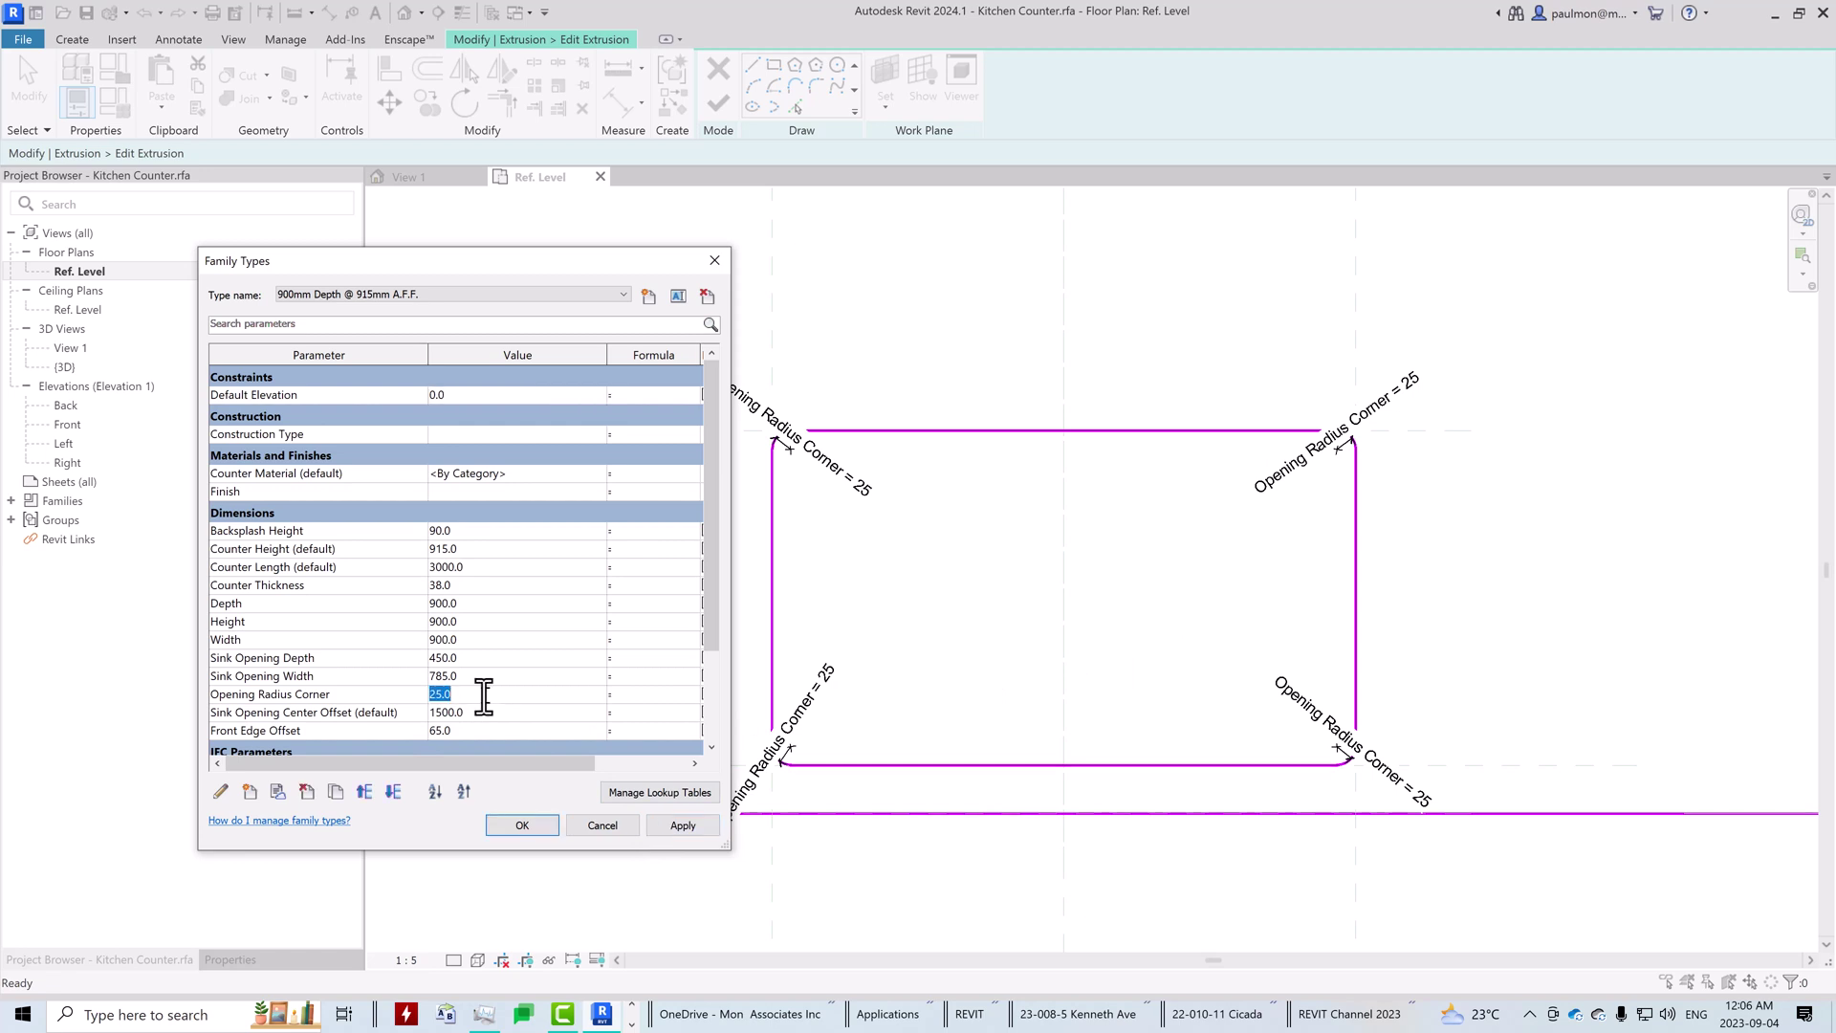
pyautogui.write('13')
pyautogui.click(681, 826)
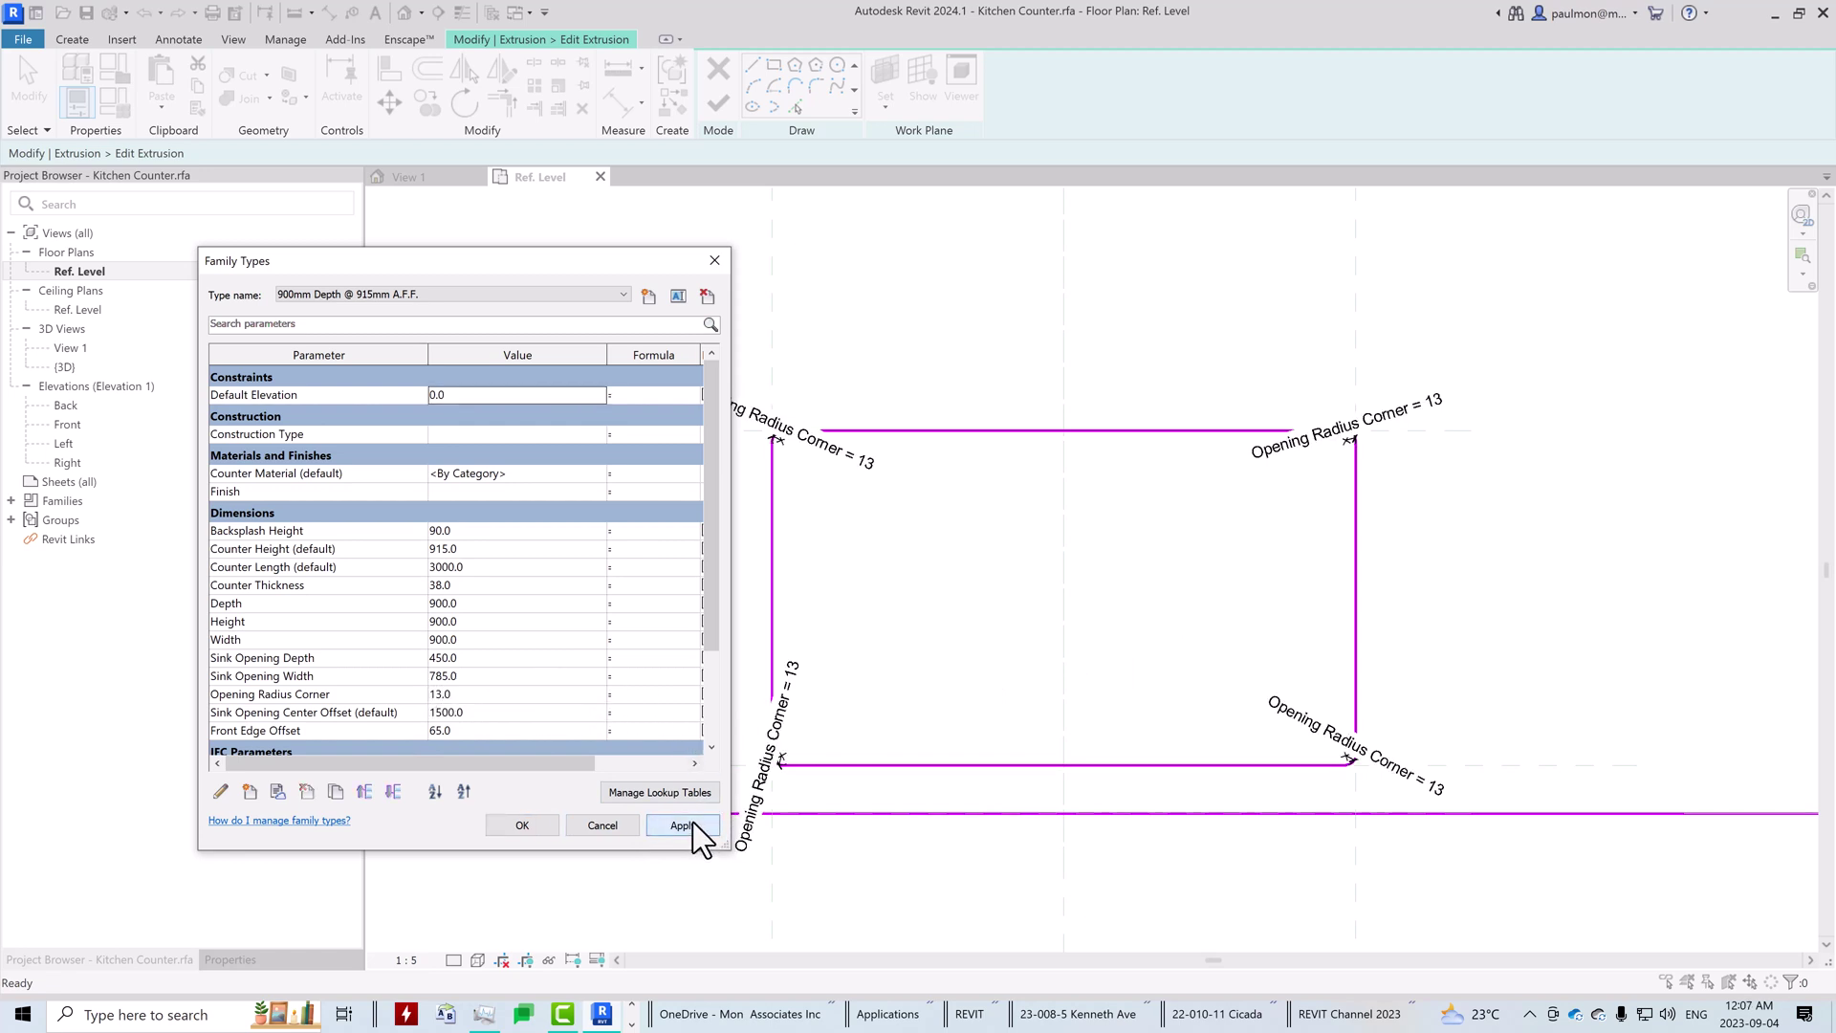
pyautogui.click(522, 825)
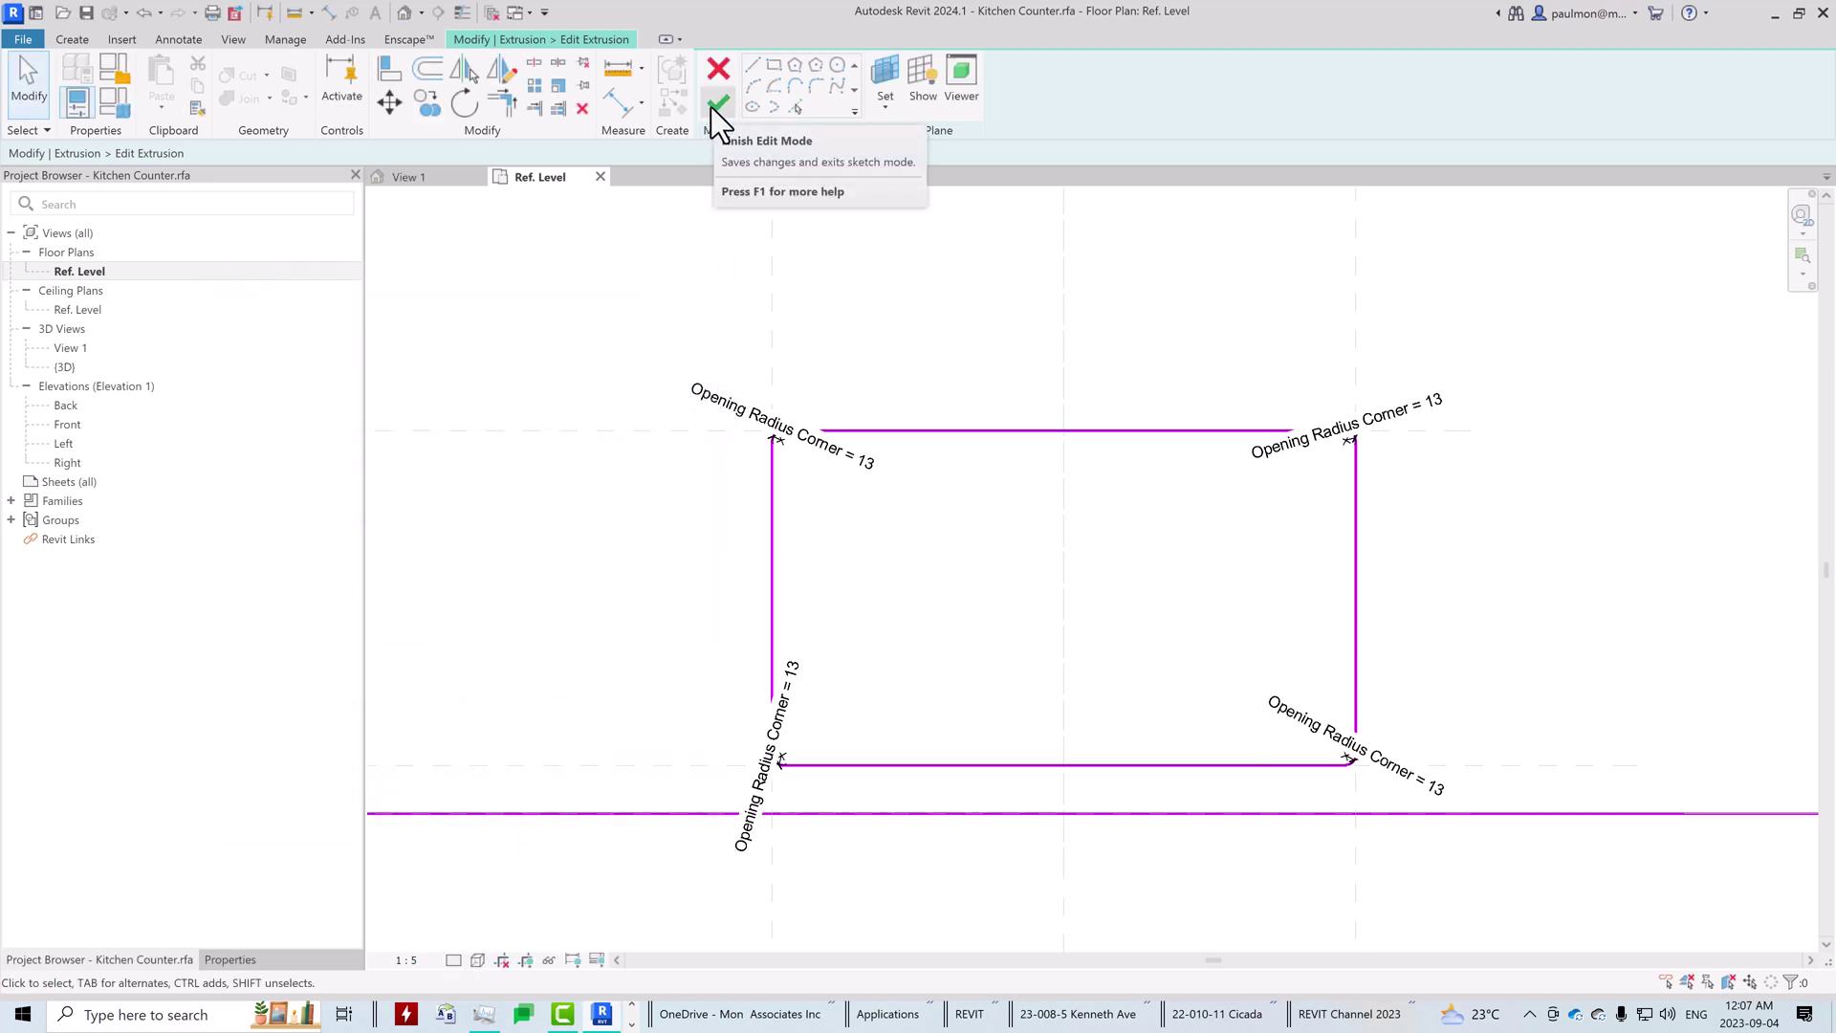
# Step: Finish editing the counter extrusion's sketch with the rounded sink opening
pyautogui.click(712, 106)
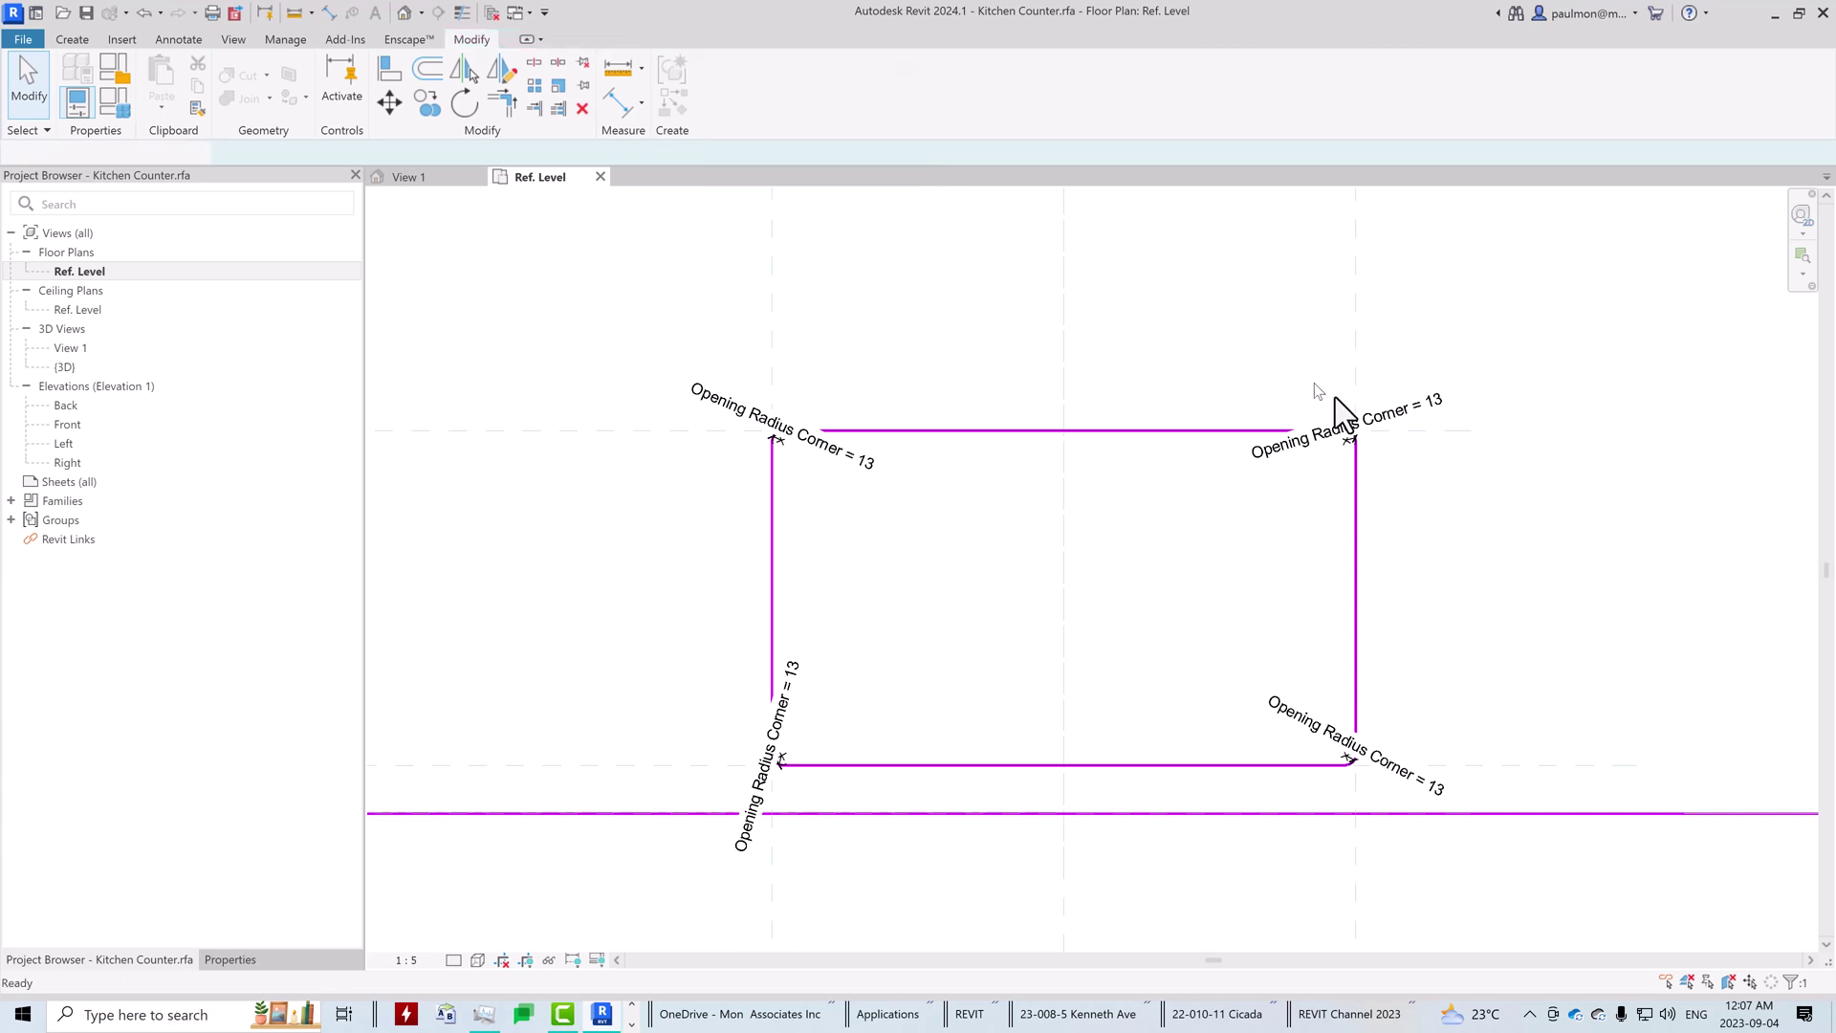
pyautogui.click(1209, 576)
pyautogui.scroll(-3, 1186, 354)
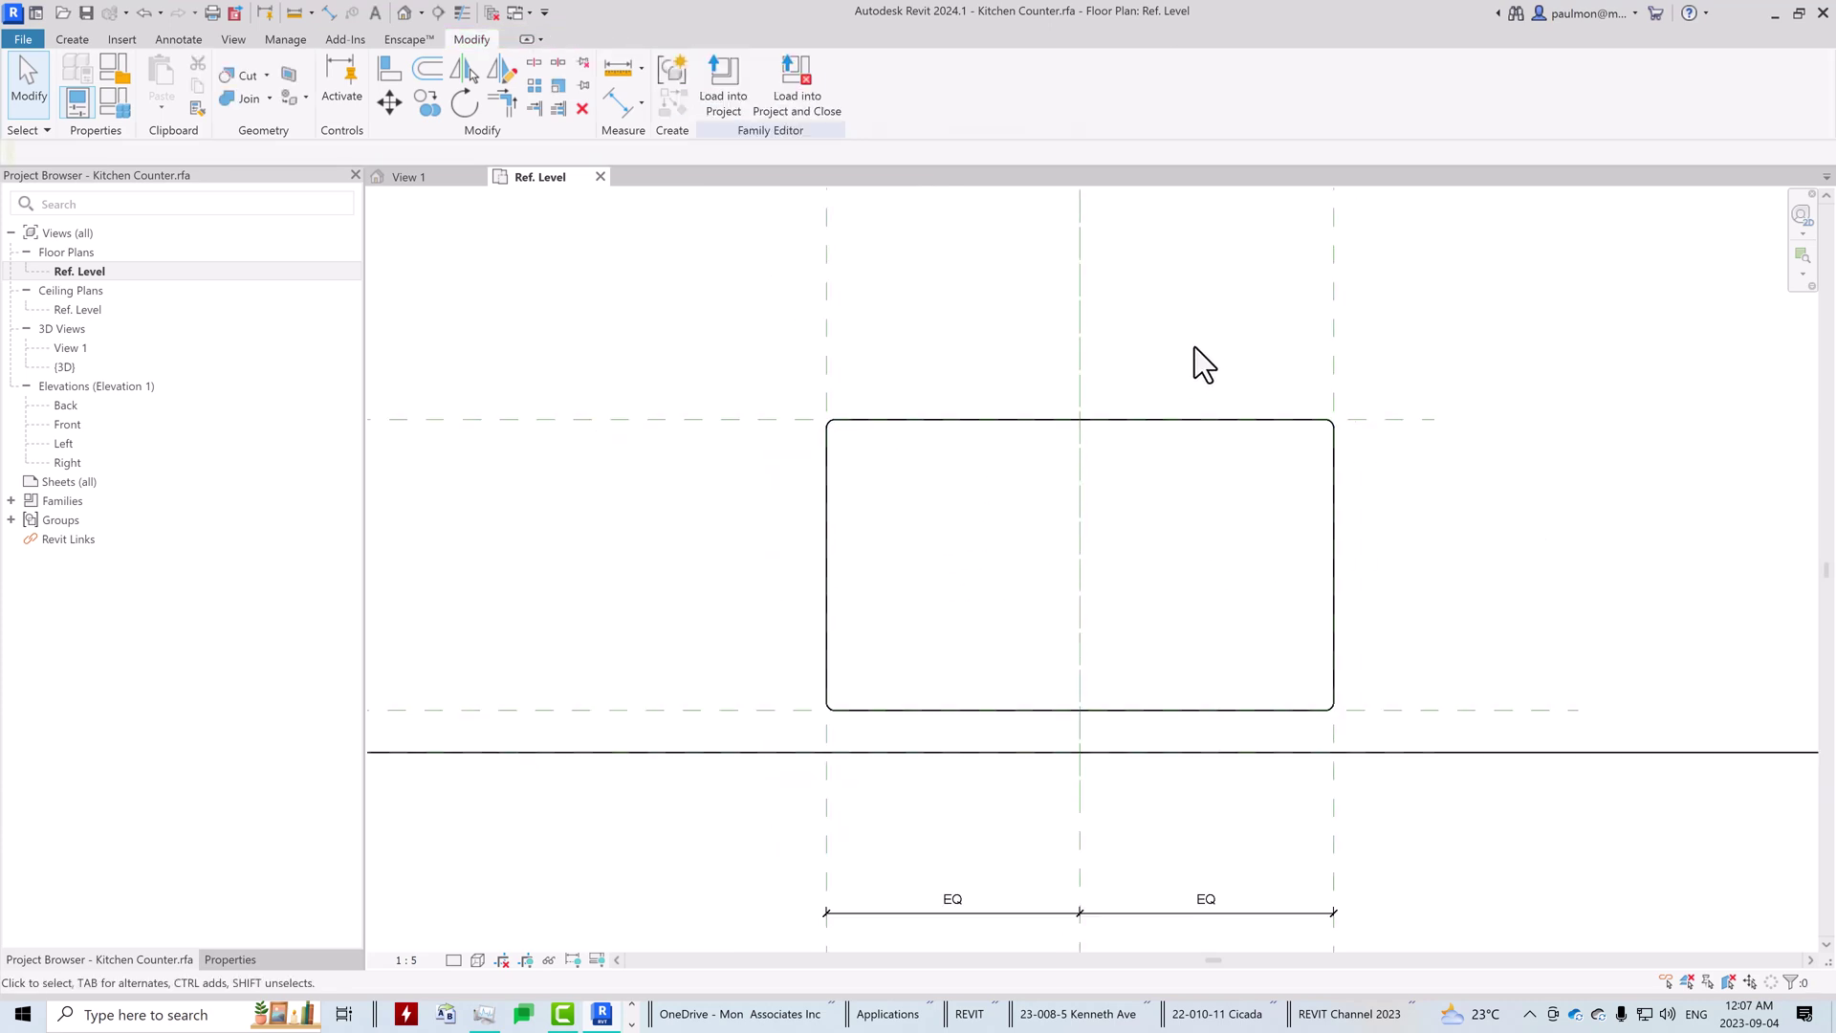
pyautogui.scroll(1, 1196, 356)
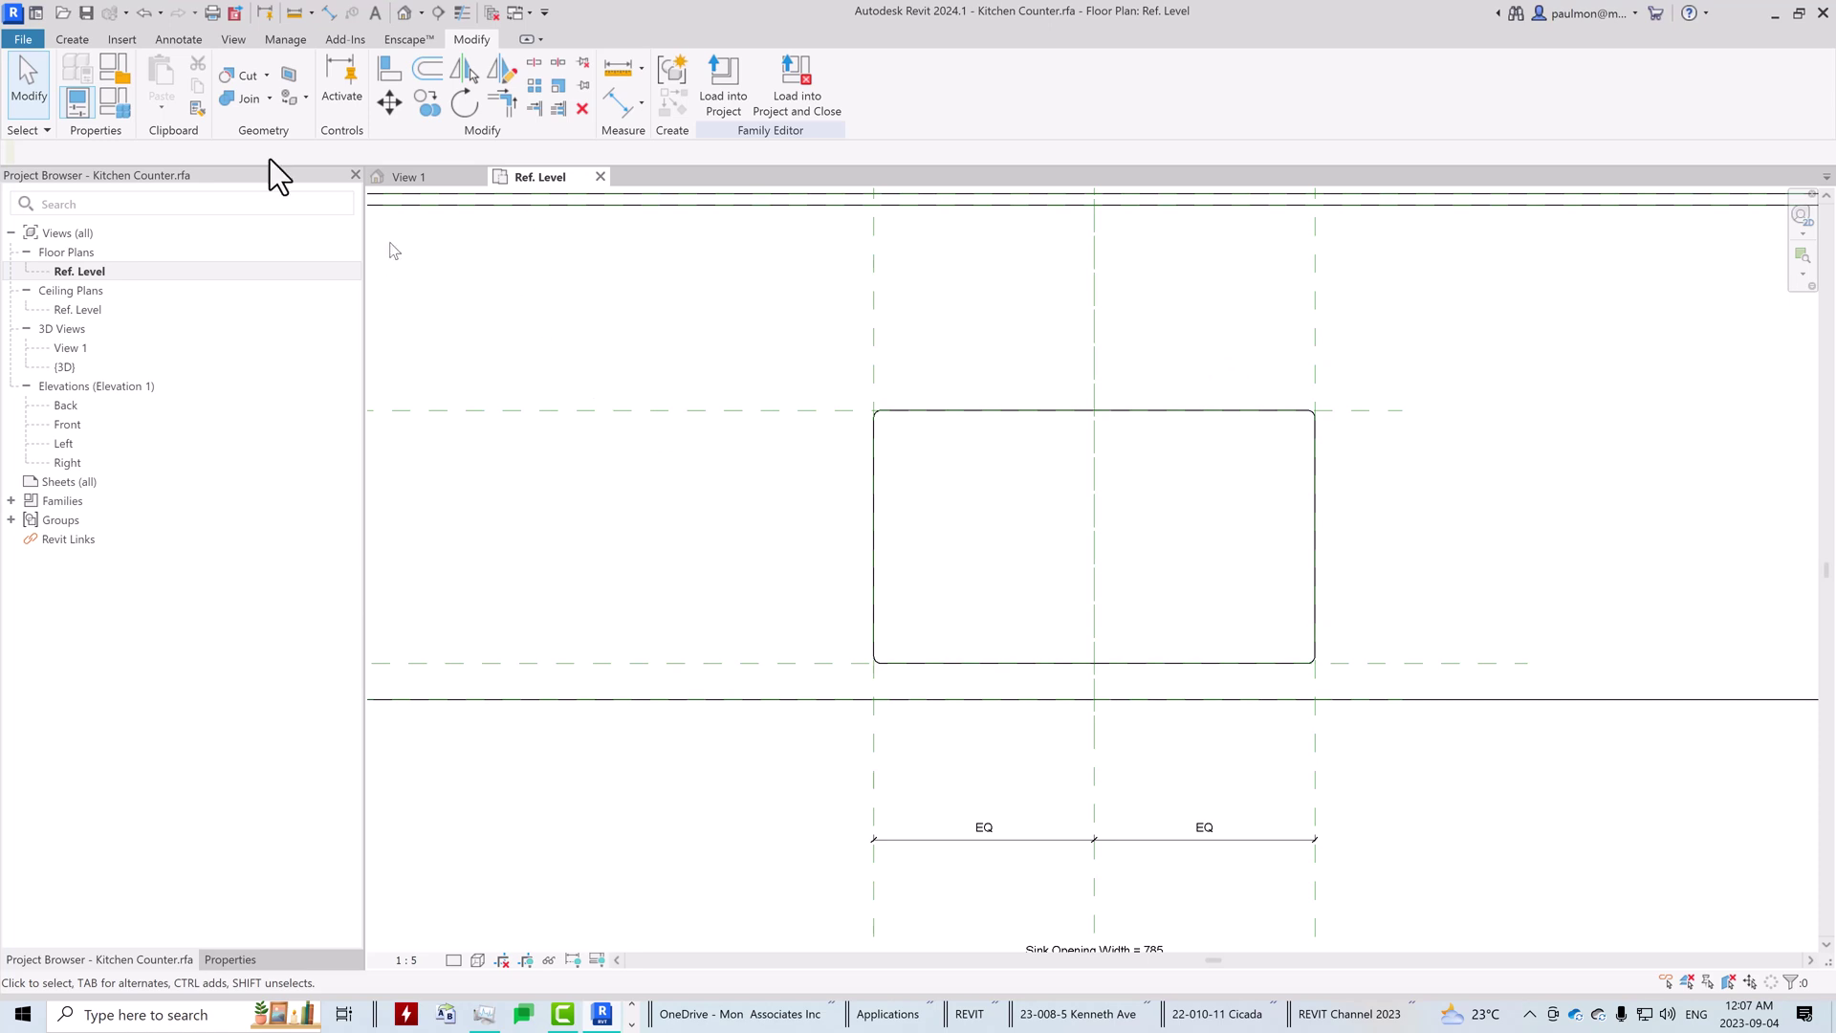
# Step: Inspect the counter and its sink opening in the default 3D view with thin lines, from the front and above
pyautogui.click(404, 12)
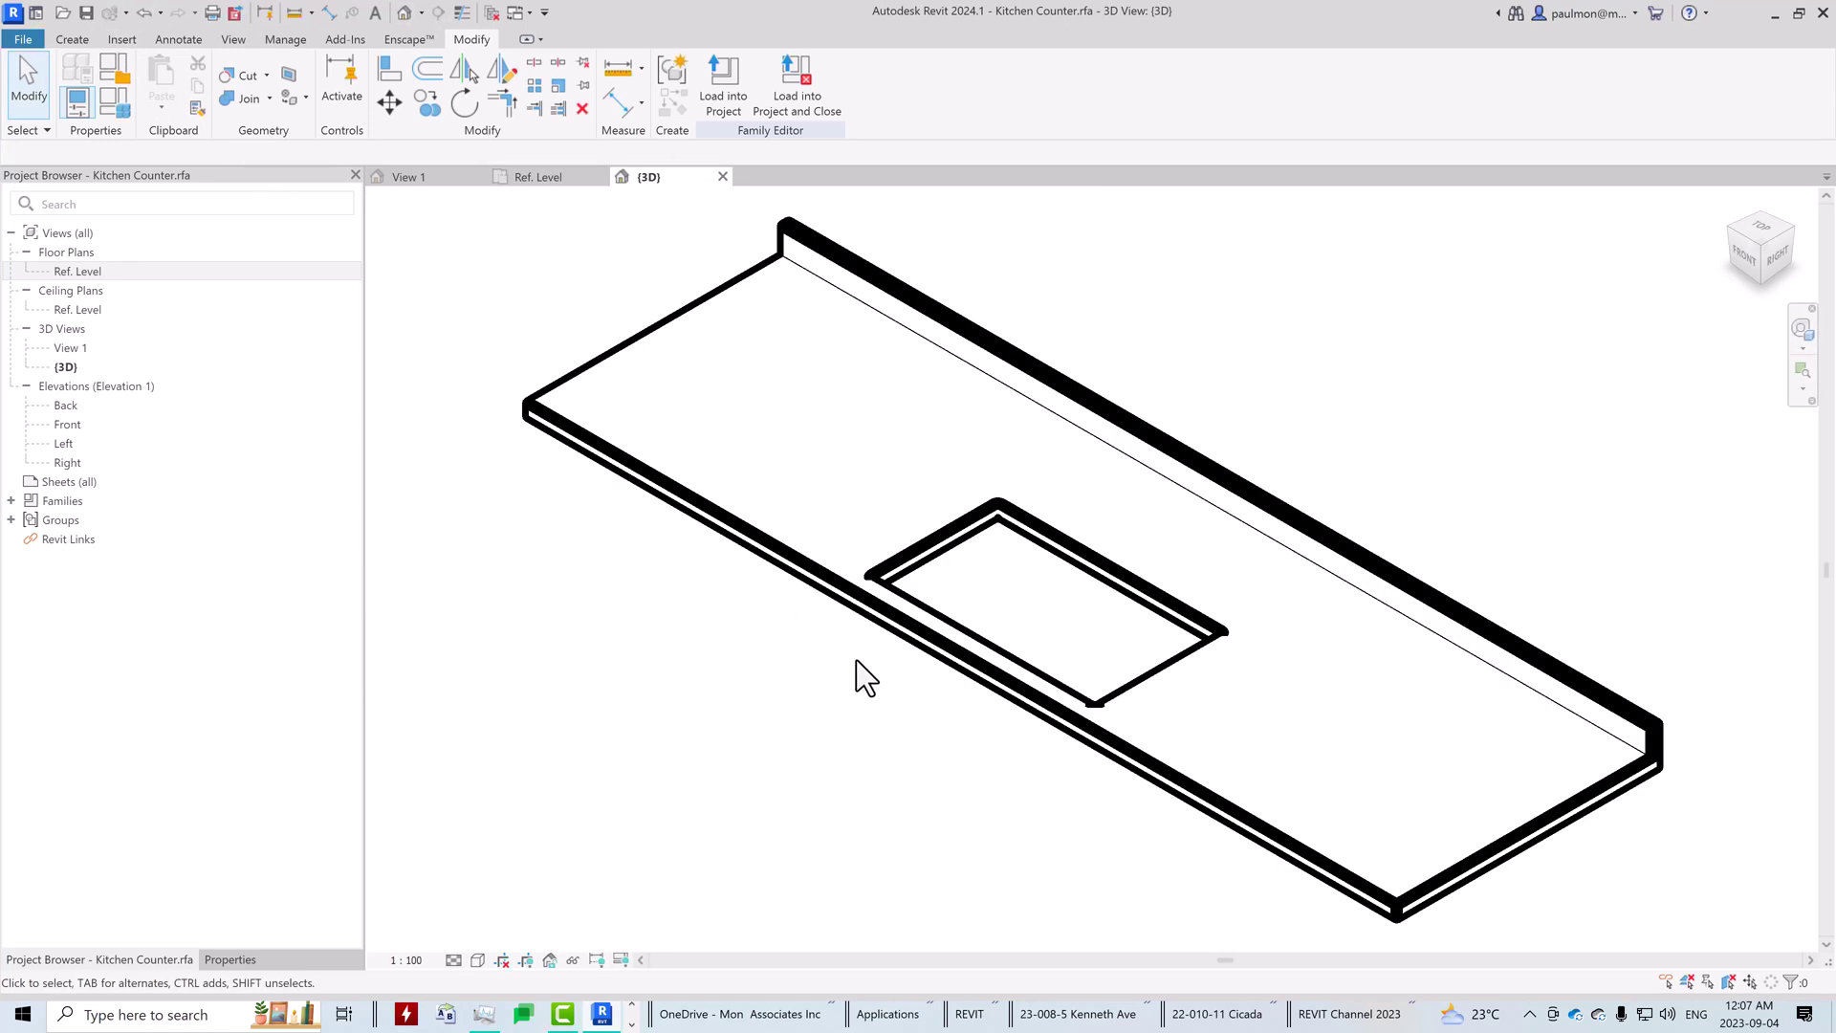
pyautogui.click(460, 12)
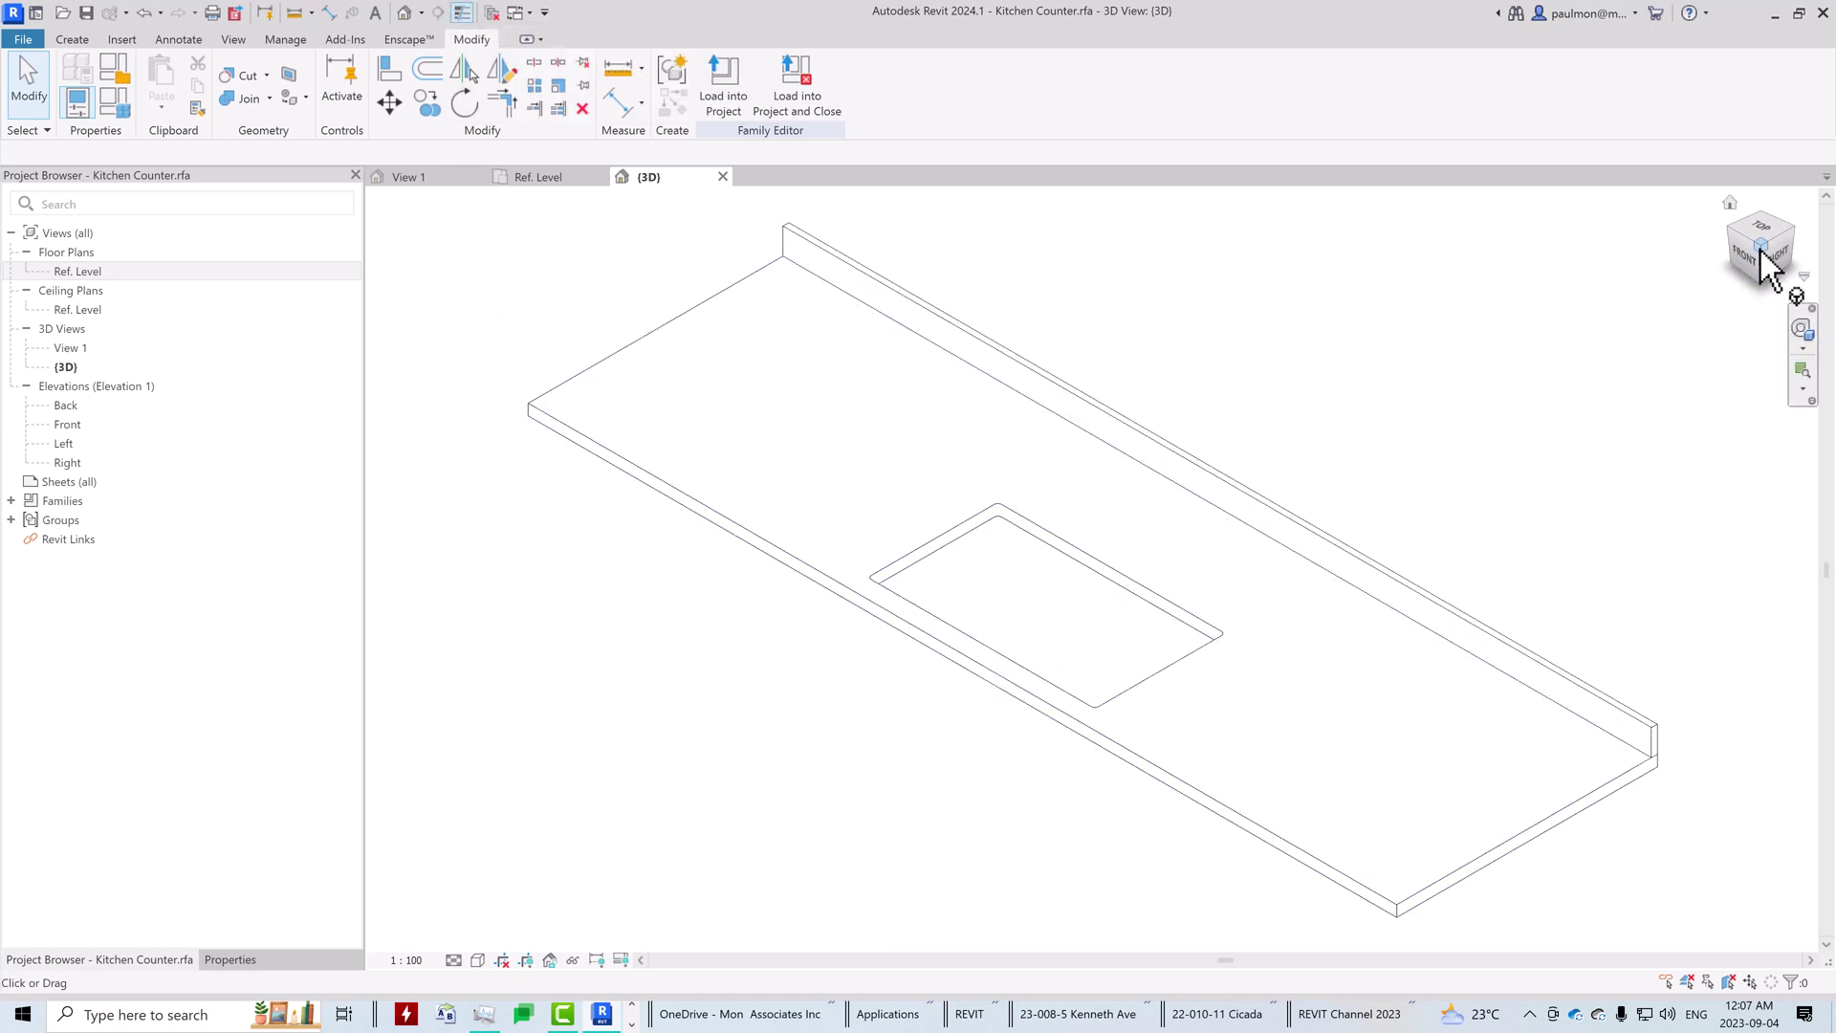
pyautogui.moveTo(1777, 270); pyautogui.dragTo(1810, 268)
pyautogui.moveTo(463, 275)
pyautogui.keyDown('shift'); pyautogui.mouseDown(button='middle')
pyautogui.moveTo(680, 348)
pyautogui.moveTo(696, 291)
pyautogui.moveTo(627, 371)
pyautogui.moveTo(548, 381)
pyautogui.moveTo(547, 346)
pyautogui.mouseUp(button='middle'); pyautogui.keyUp('shift')
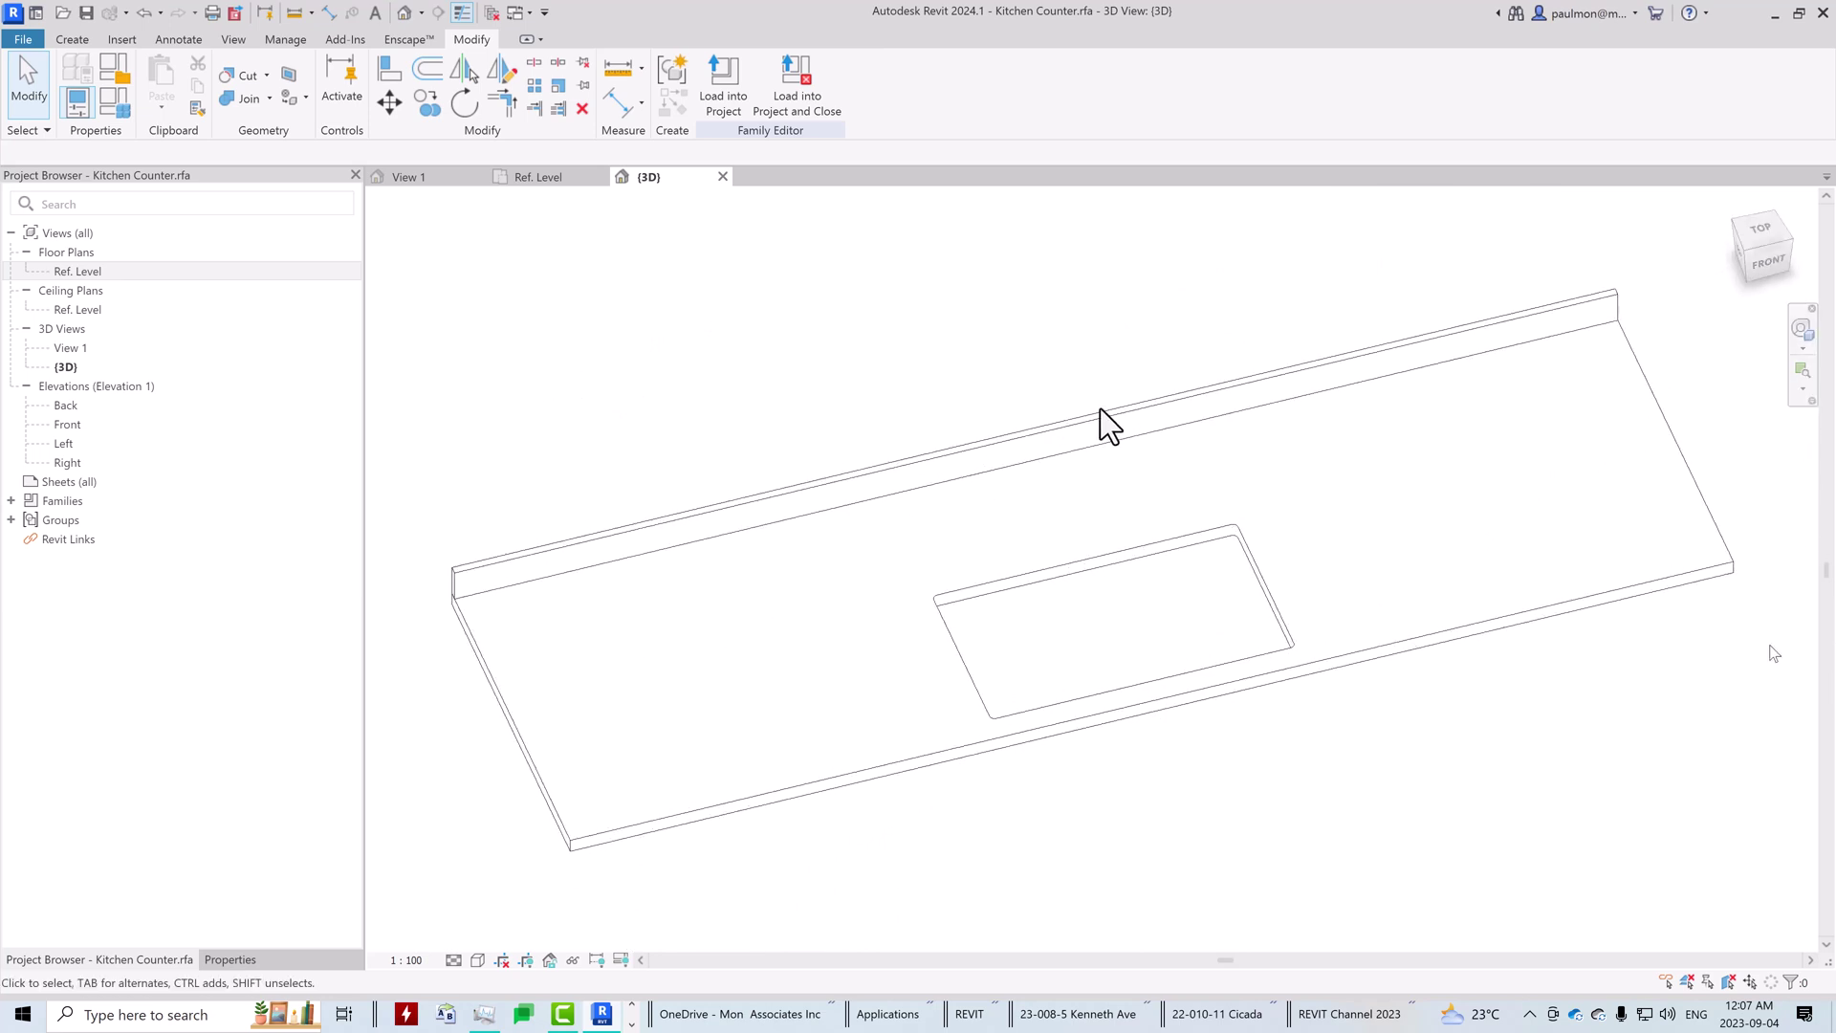
# Step: Set Sink Opening Center Offset to 1000 for the 900mm Depth @ 915mm A.F.F. type and apply it
pyautogui.click(114, 106)
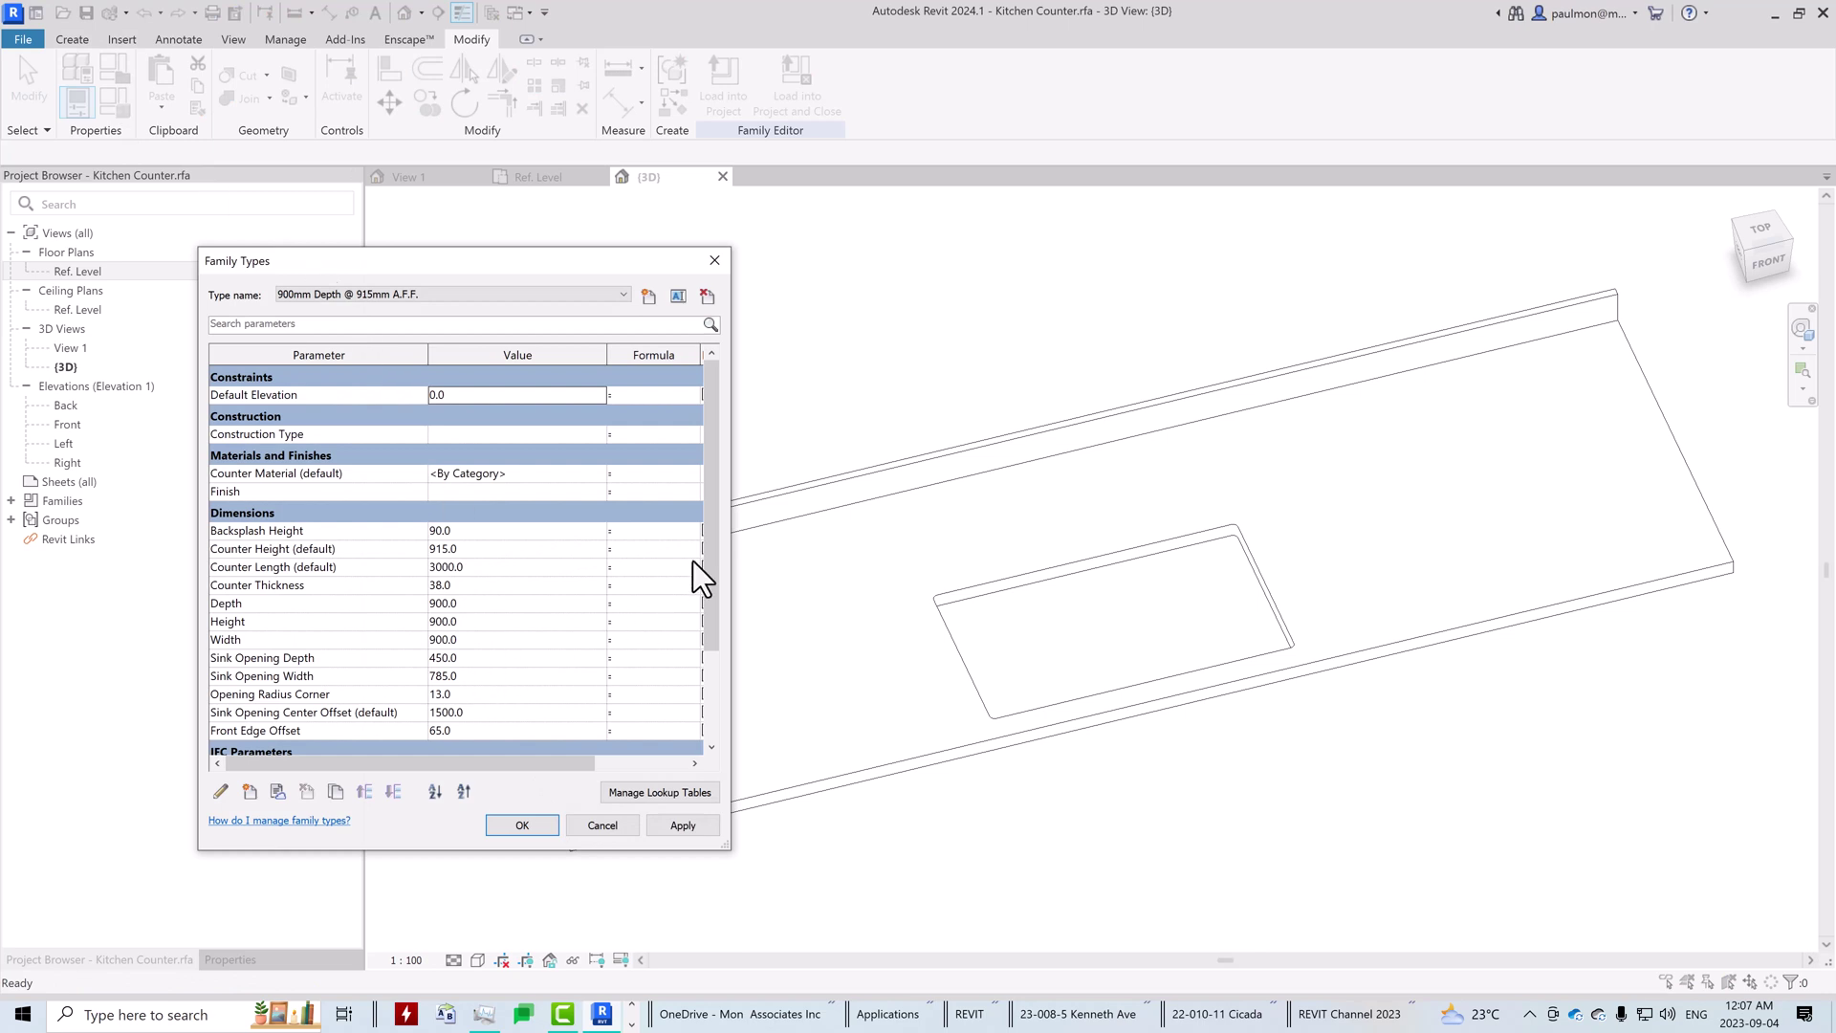
pyautogui.scroll(-2, 712, 564)
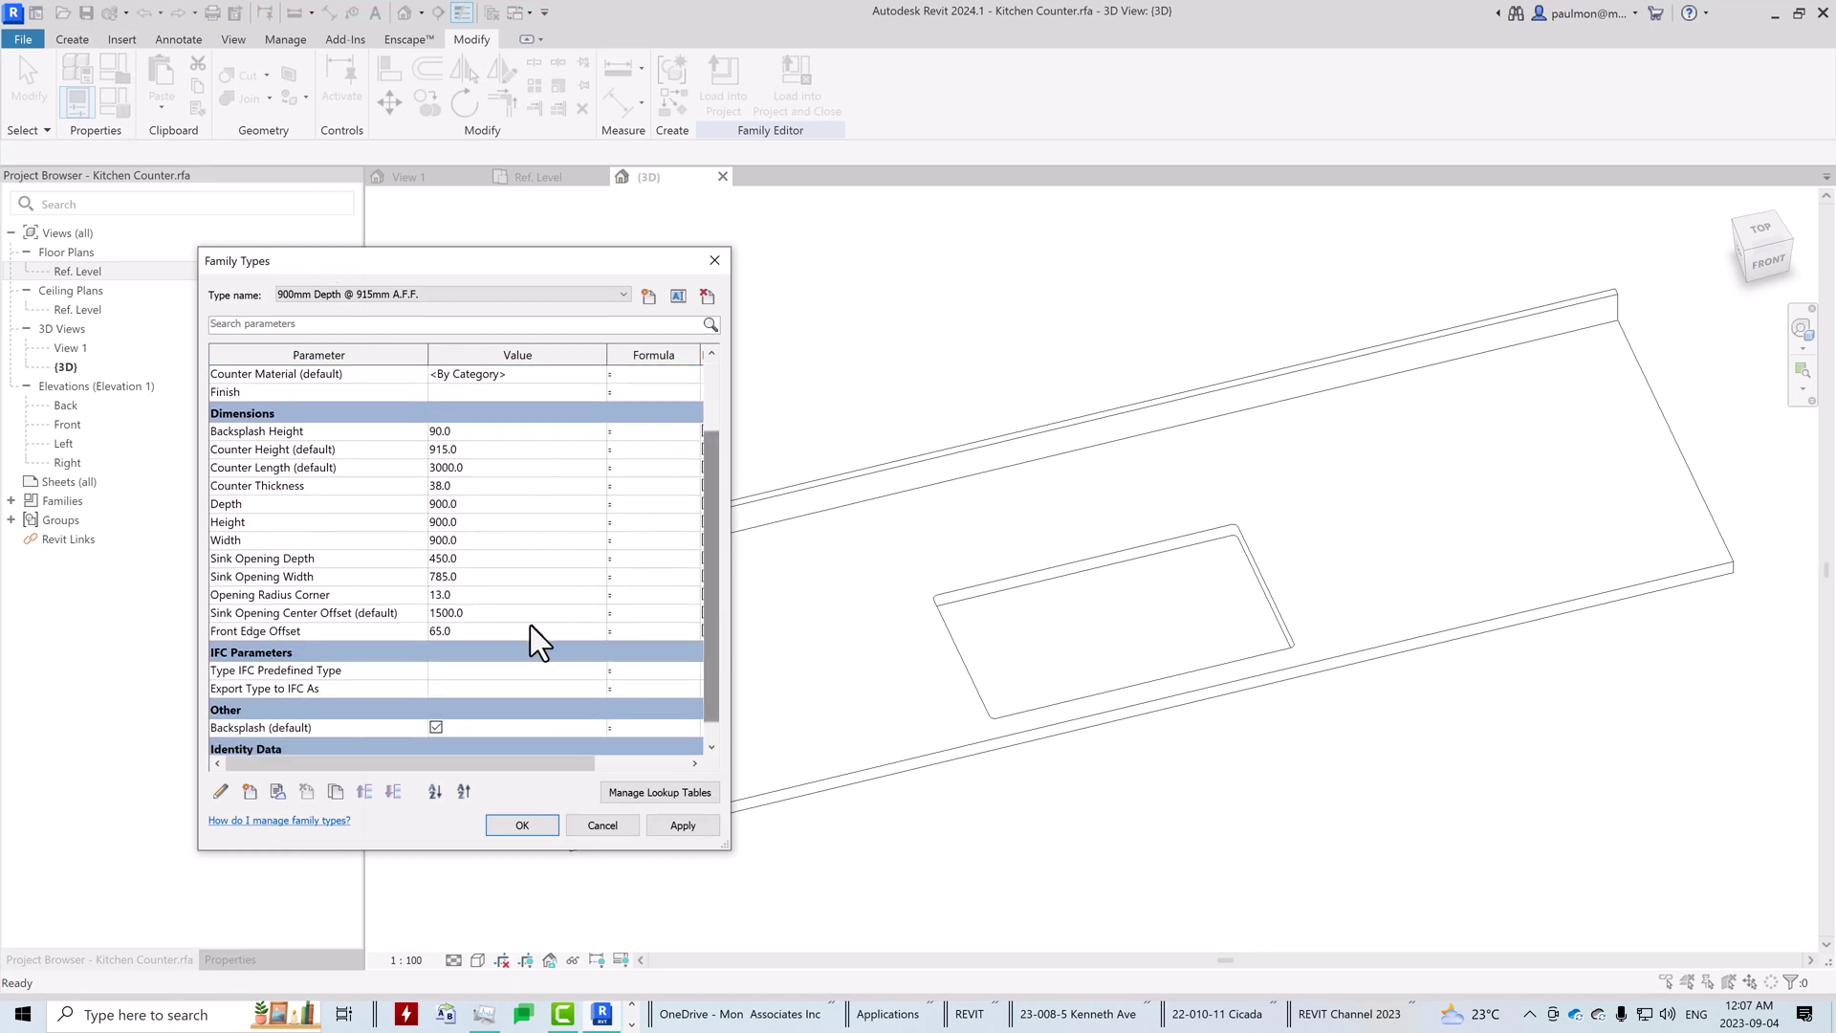
pyautogui.moveTo(476, 618); pyautogui.dragTo(432, 617)
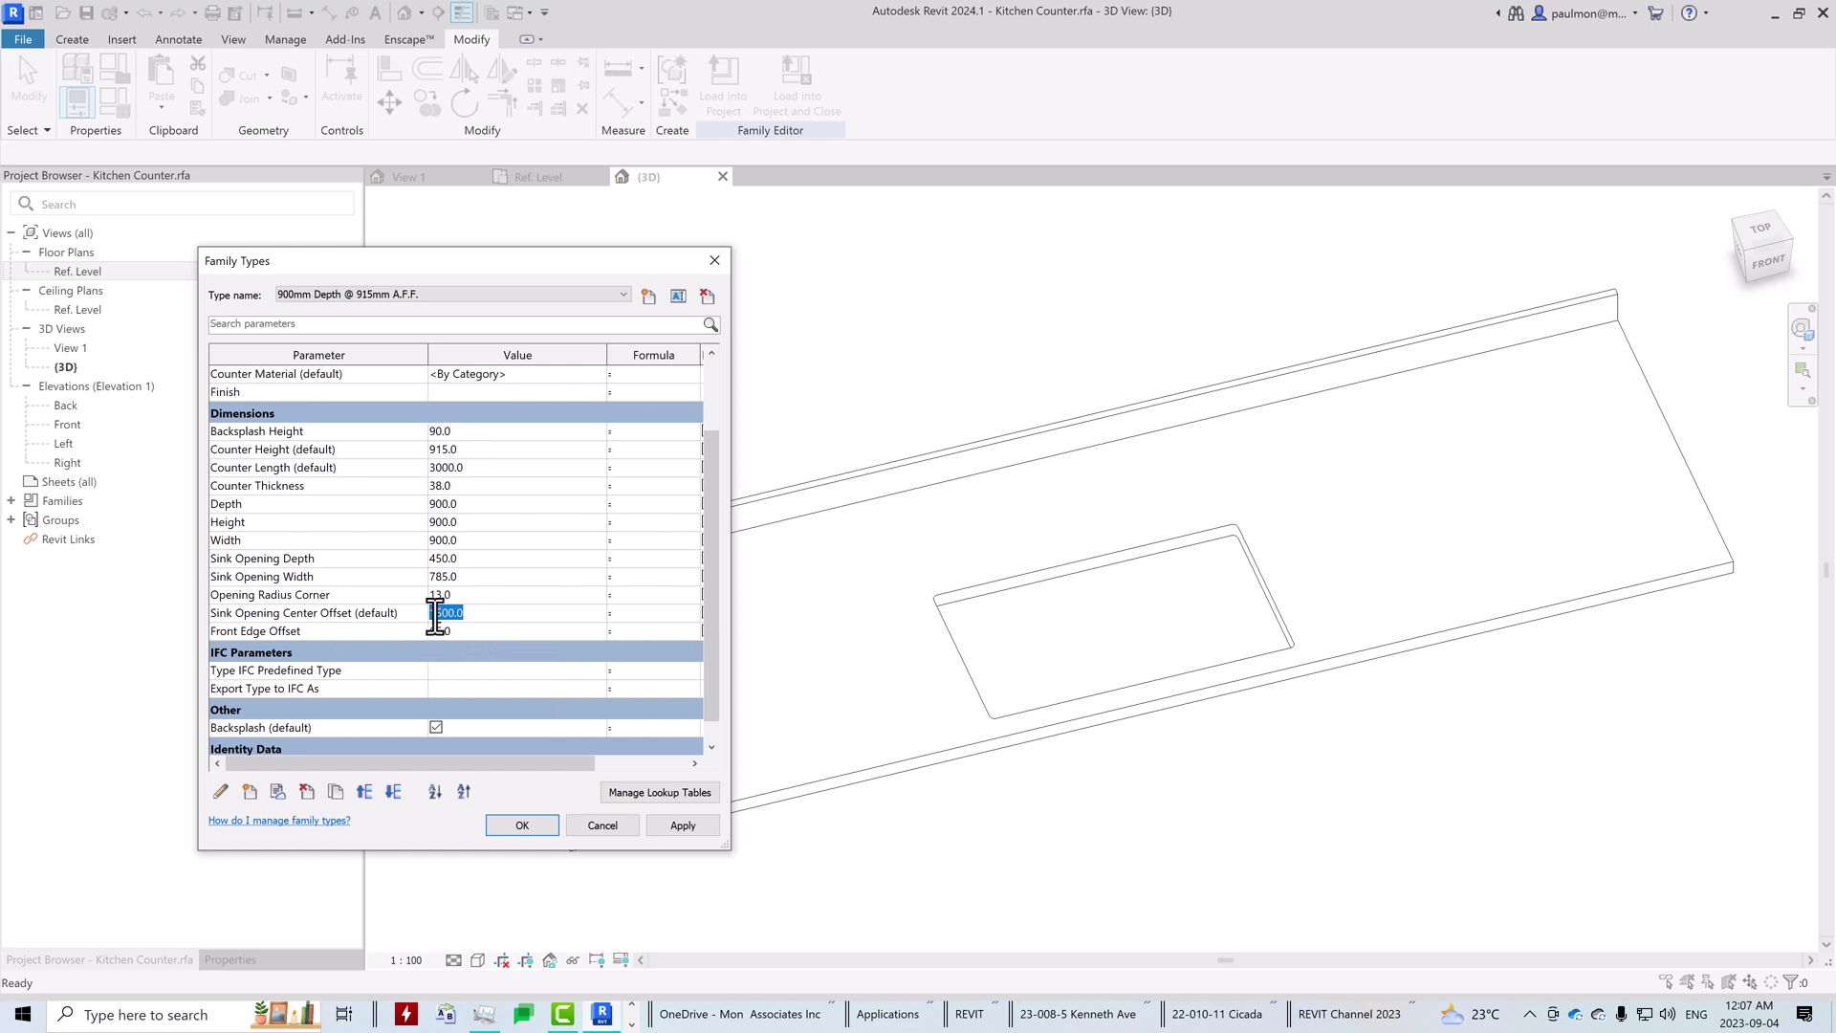
pyautogui.click(442, 617)
pyautogui.write('0')
pyautogui.click(702, 827)
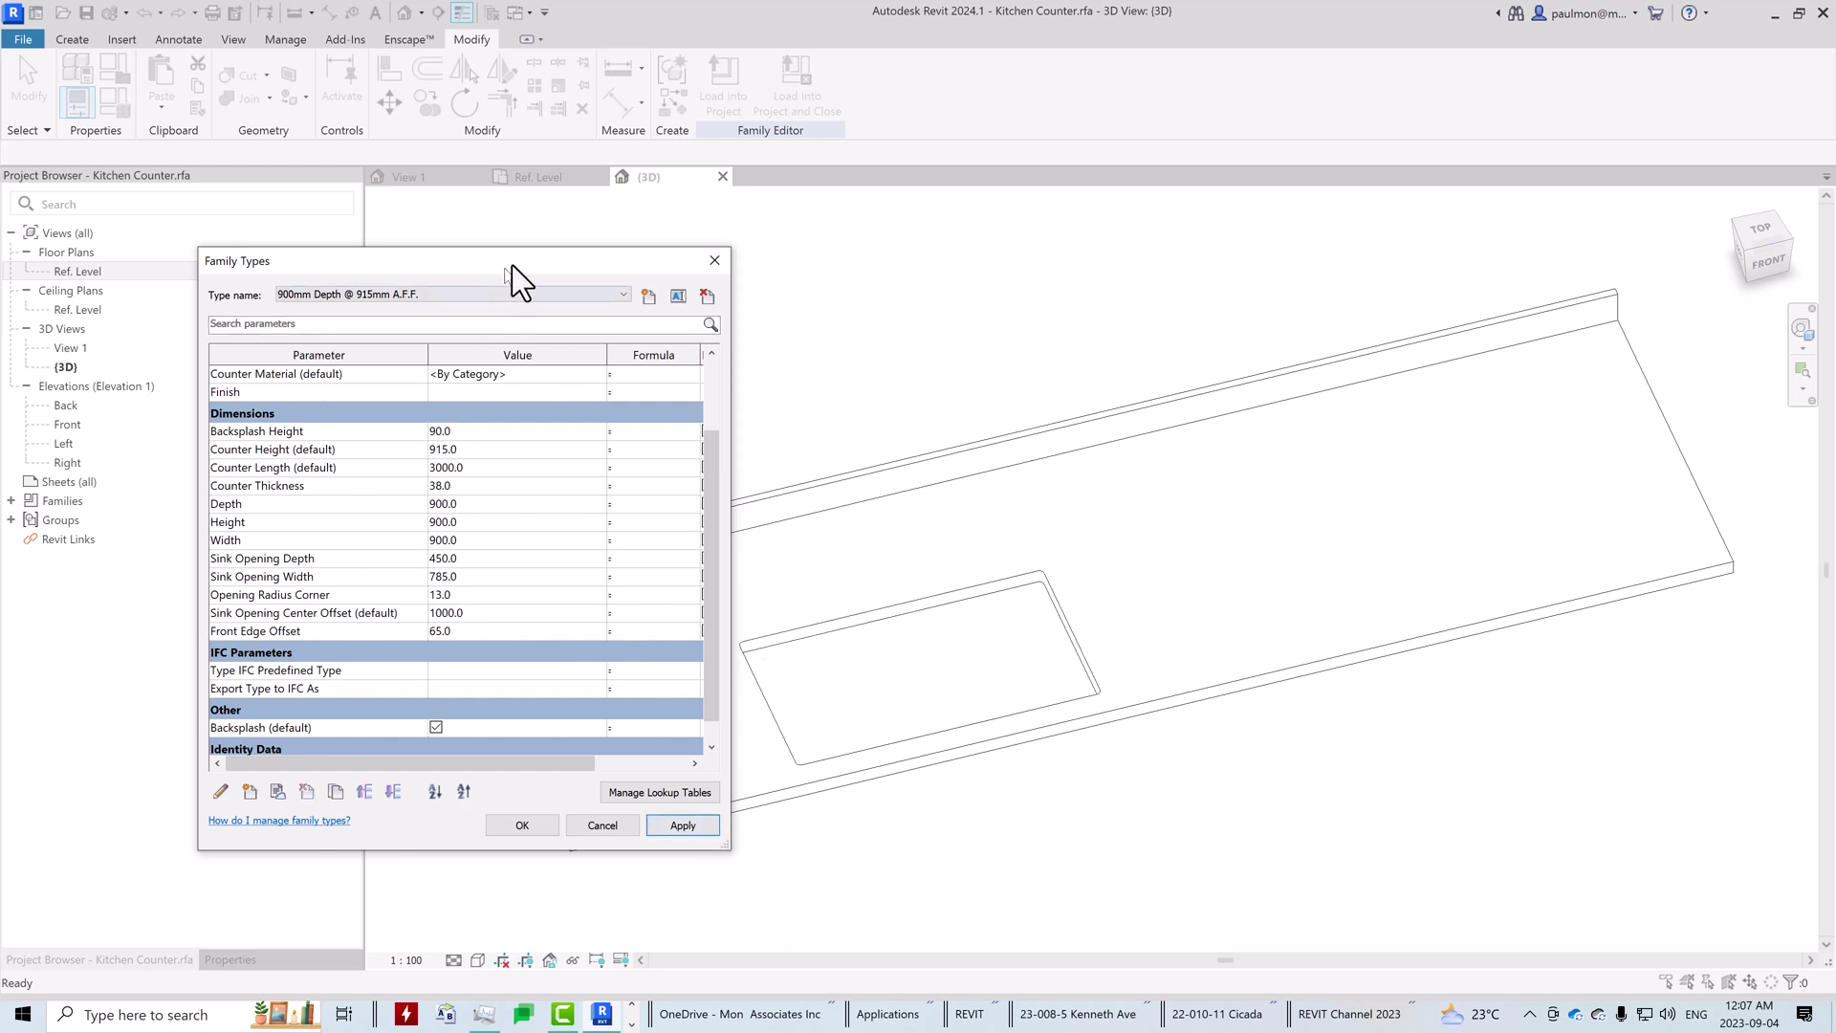
# Step: Switch the family to the 635mm Depth @ 915mm A.F.F. type and set its Sink Opening Center Offset to 1100
pyautogui.moveTo(512, 266); pyautogui.dragTo(413, 265)
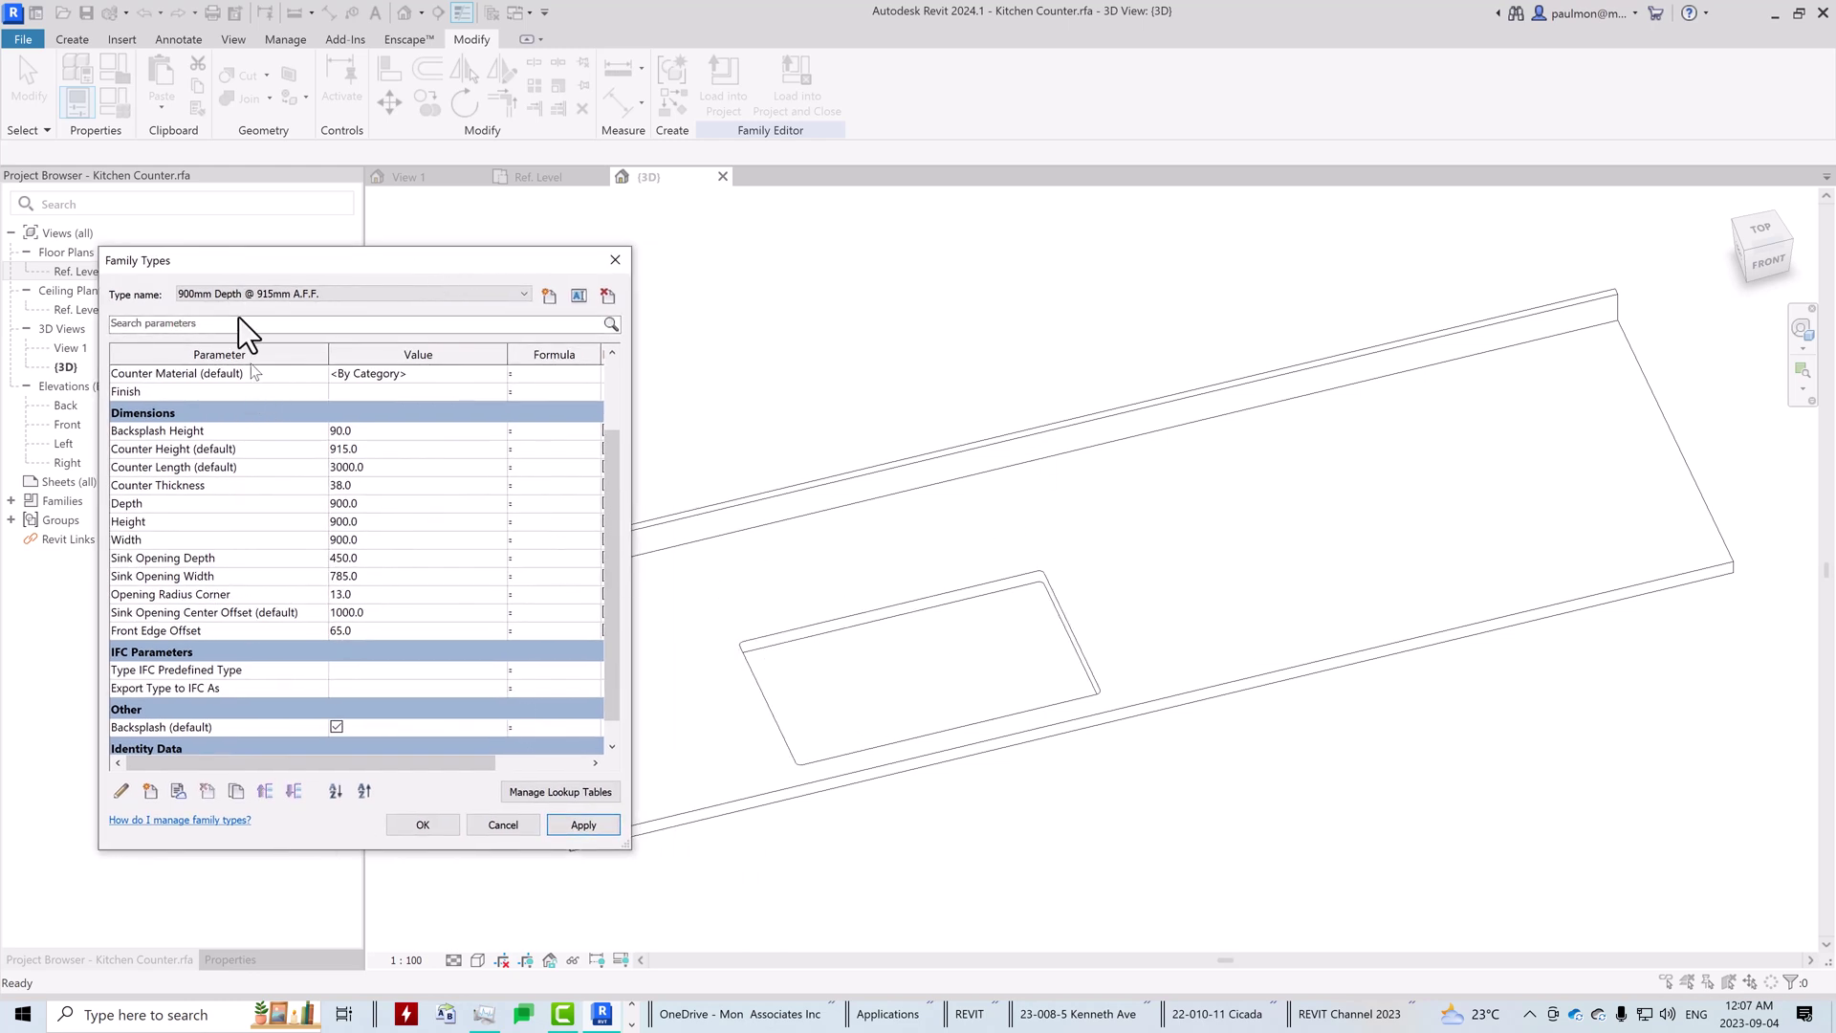
pyautogui.click(331, 292)
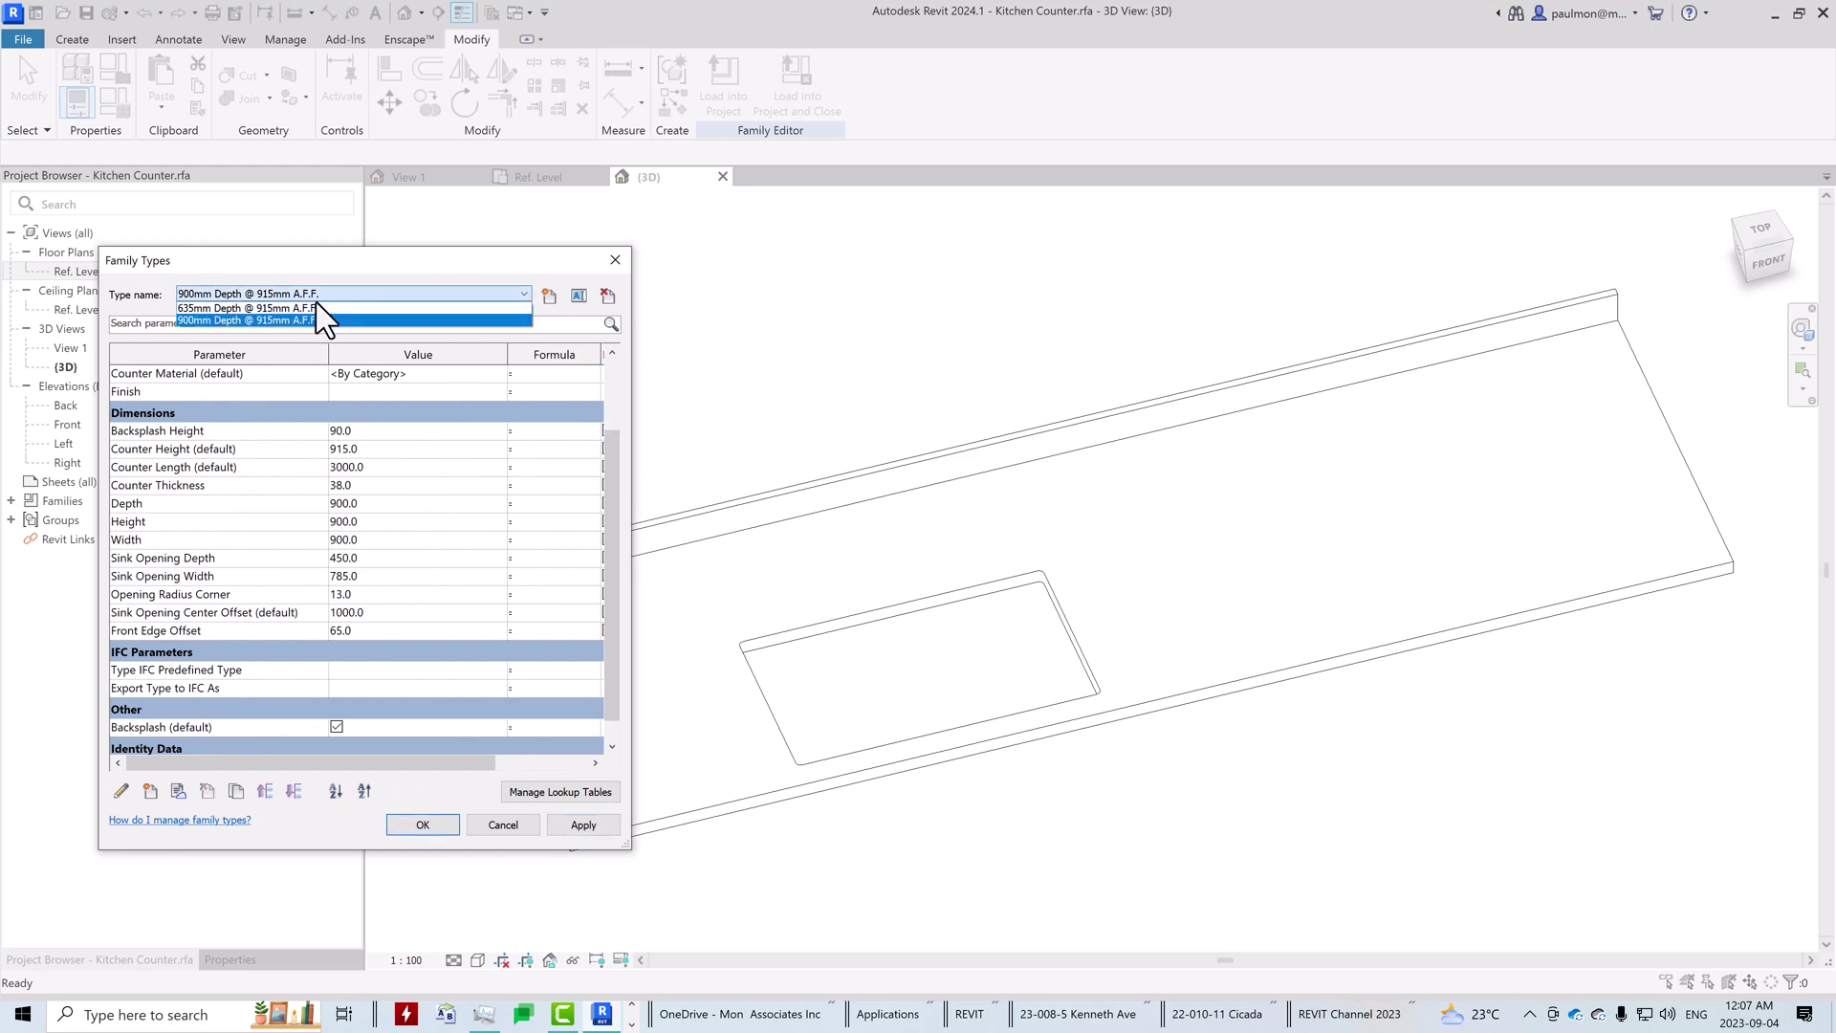
pyautogui.click(315, 307)
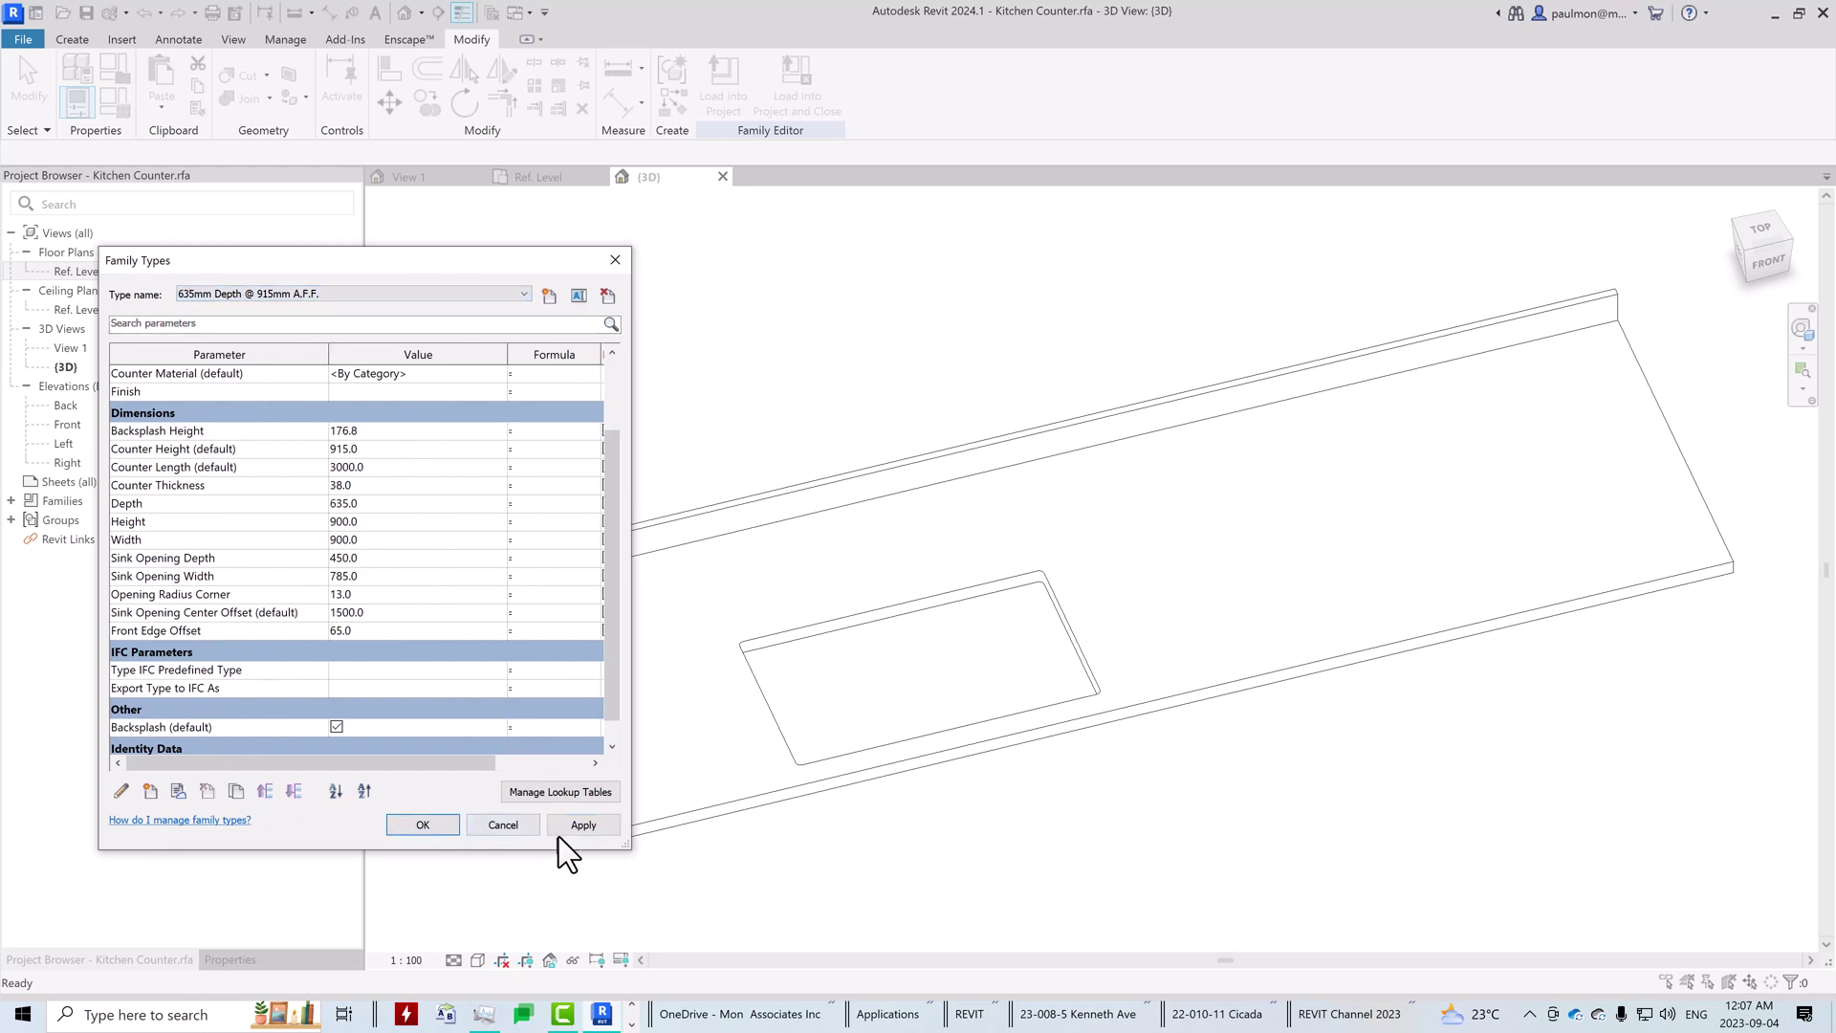
pyautogui.click(404, 612)
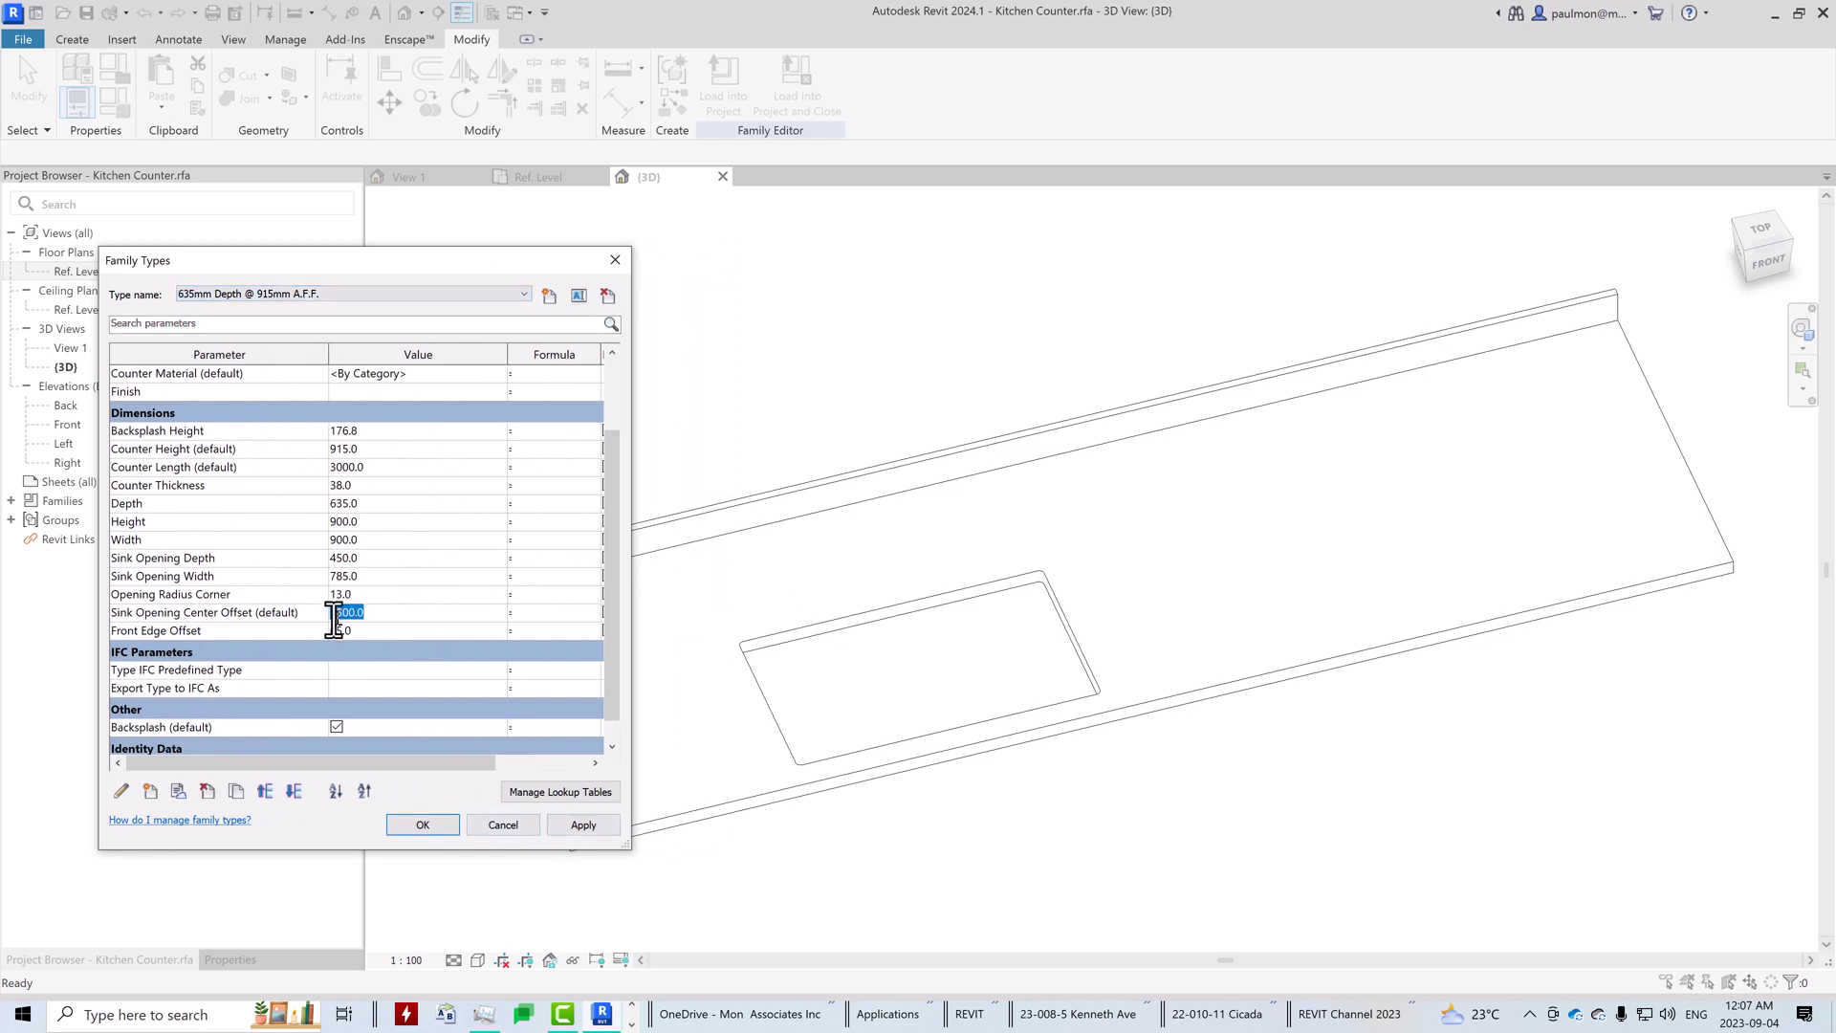
pyautogui.moveTo(336, 617); pyautogui.dragTo(342, 617)
pyautogui.click(559, 820)
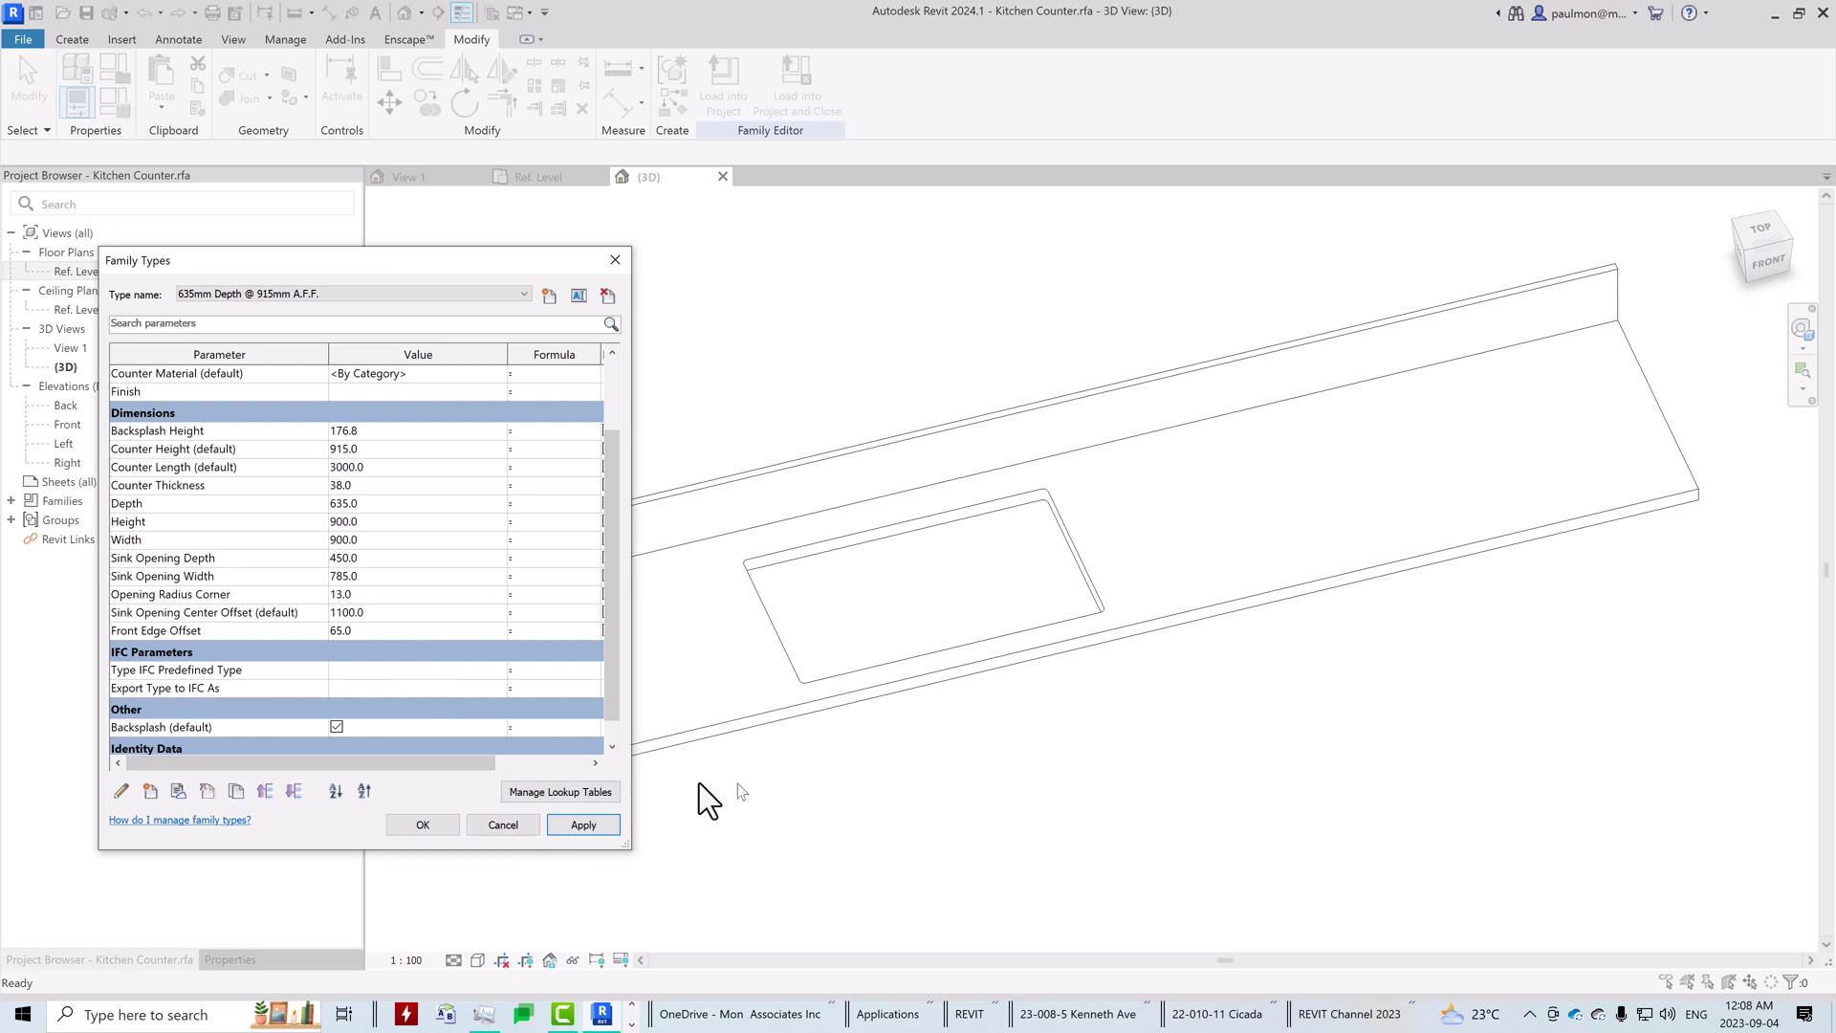
pyautogui.click(423, 824)
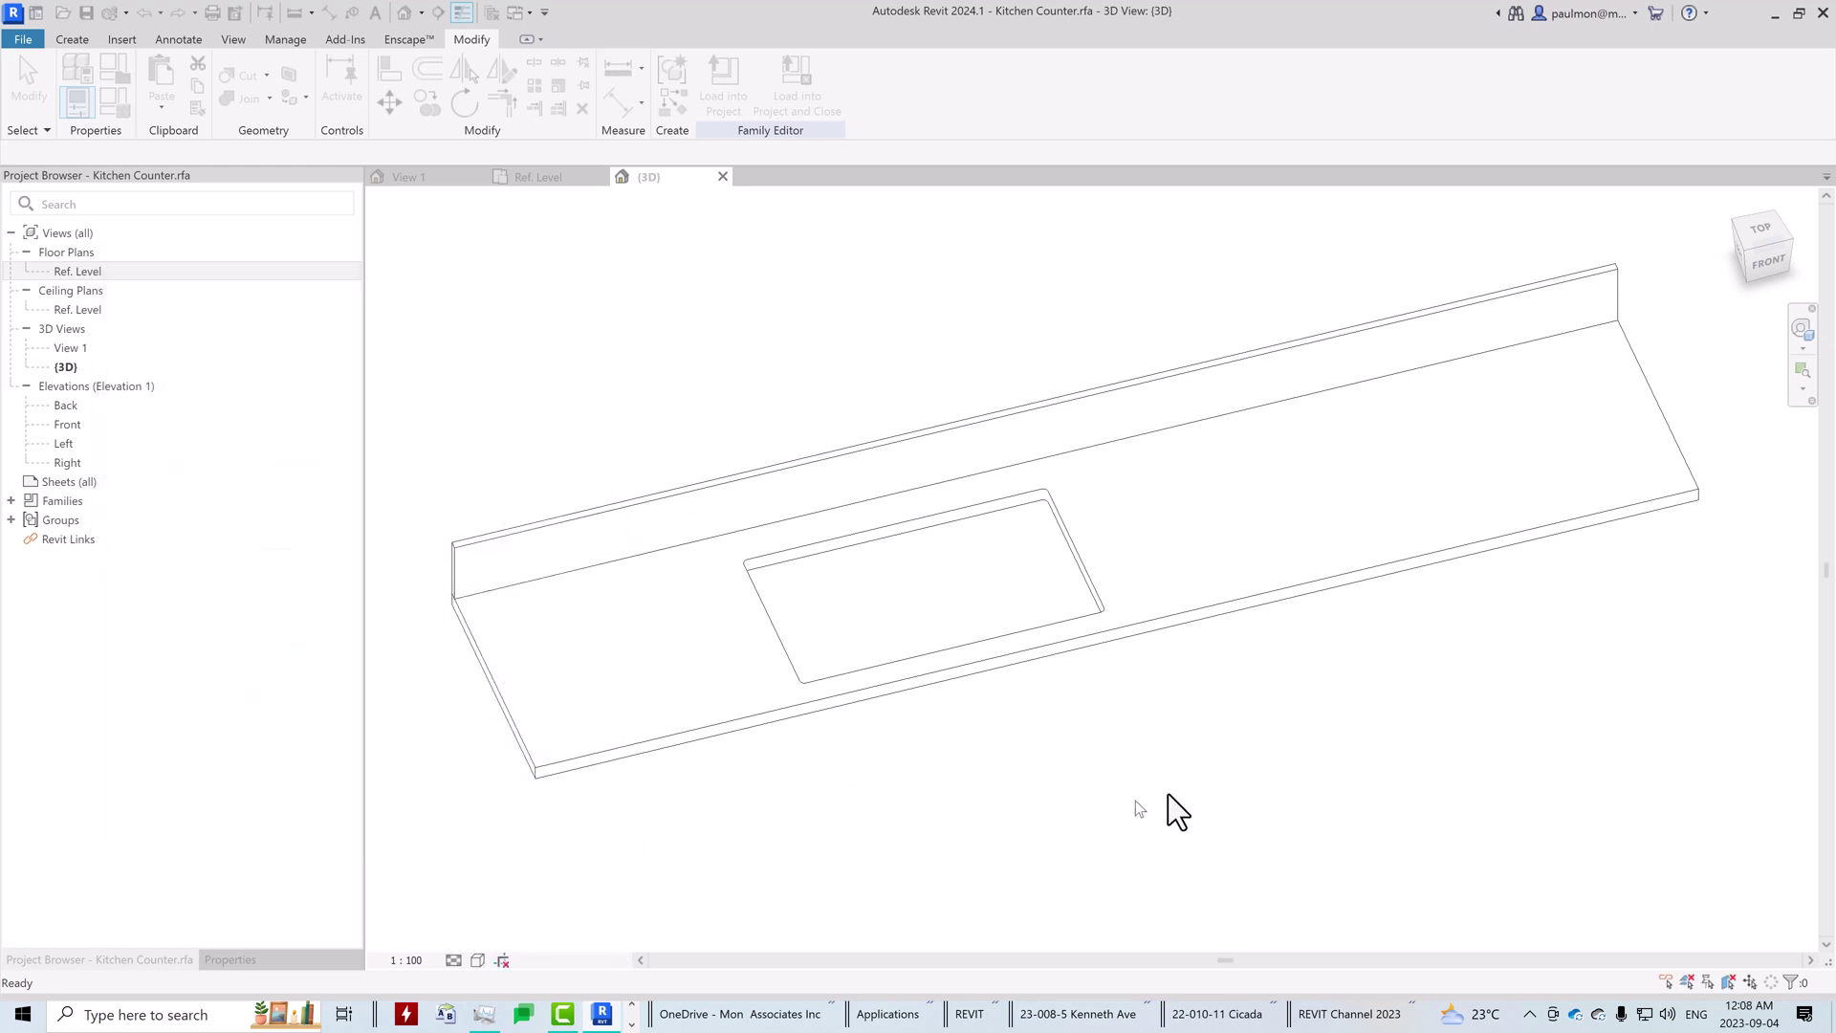